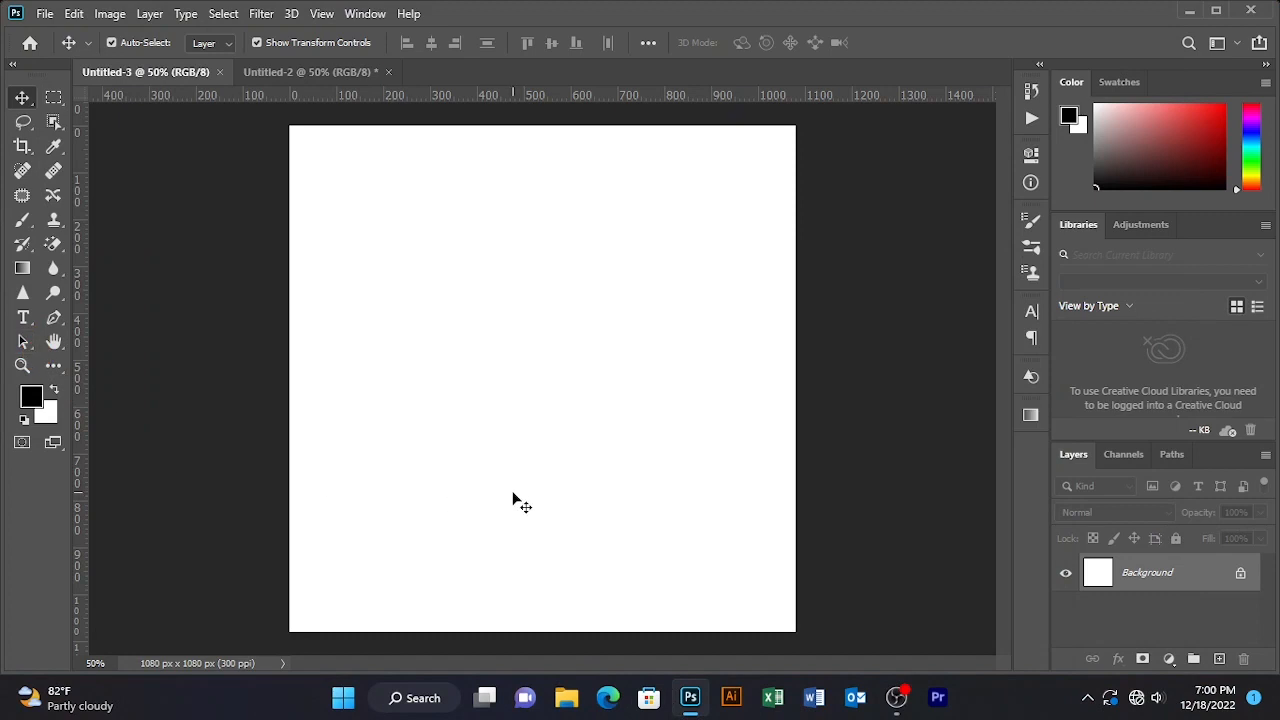
# - Add a dark teal #182625 solid colour fill layer covering the whole canvas
pyautogui.click(1170, 660)
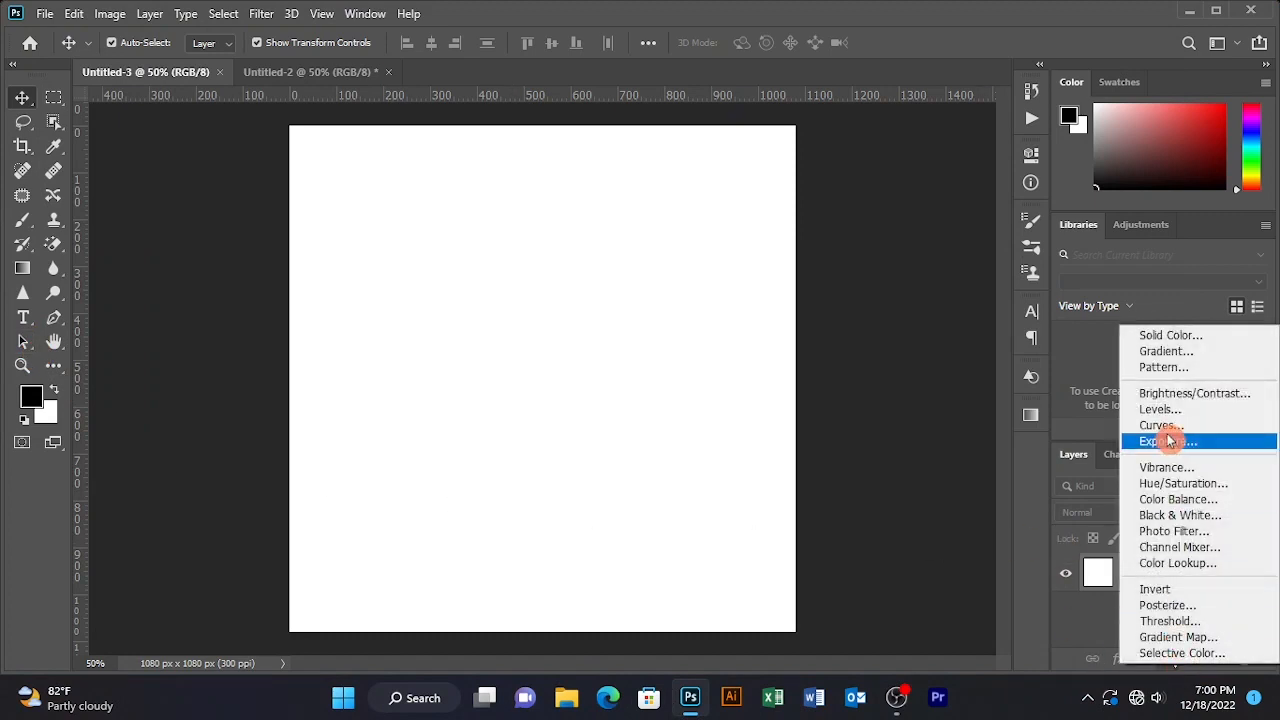
pyautogui.click(1183, 333)
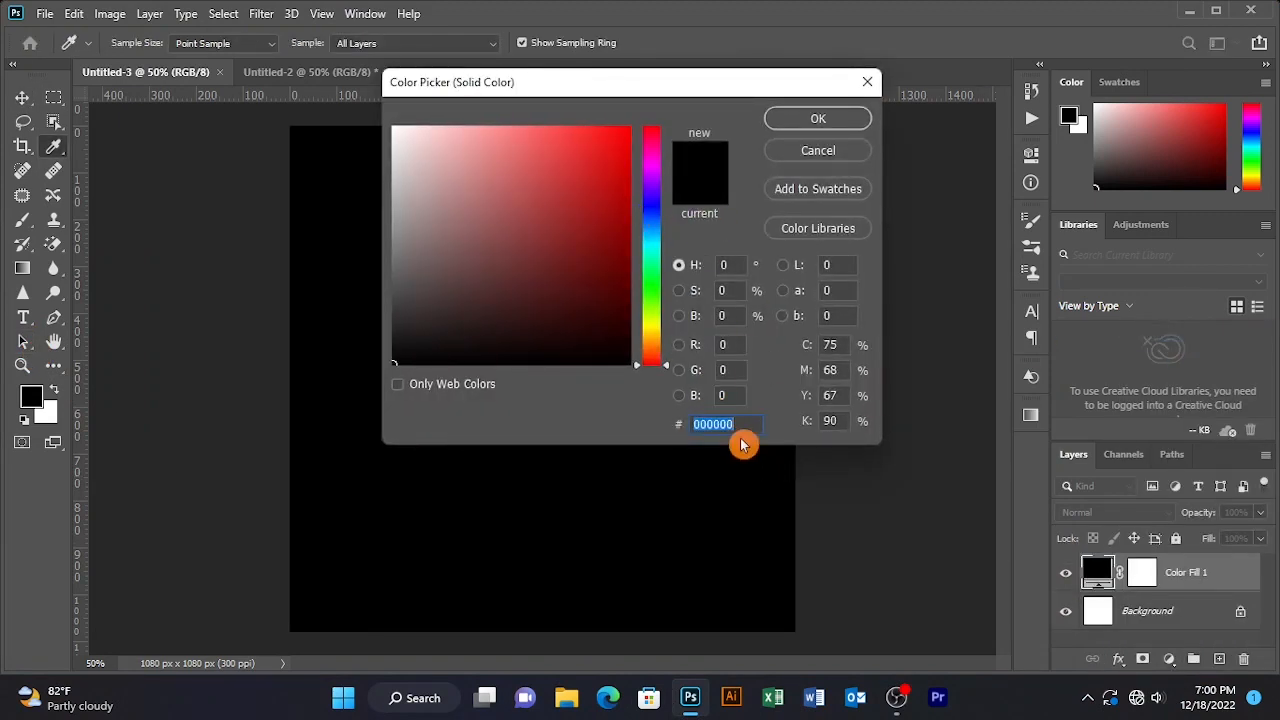
pyautogui.write('1')
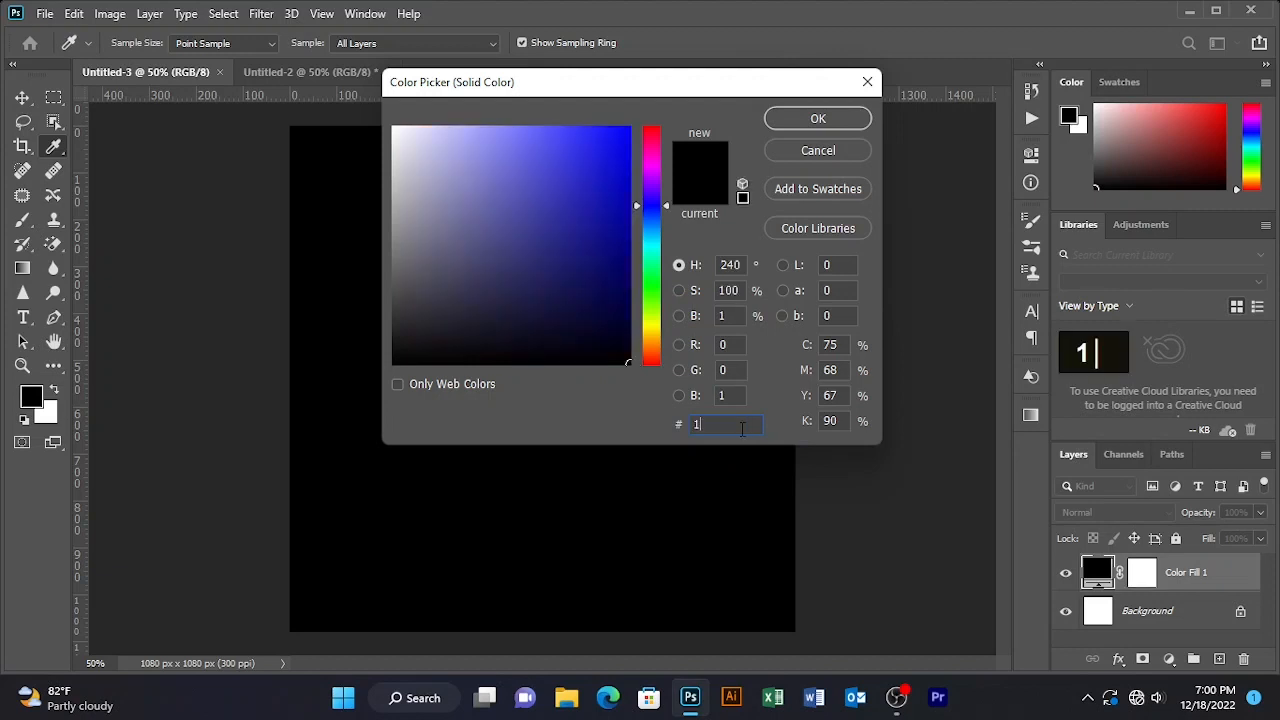
pyautogui.write('82625')
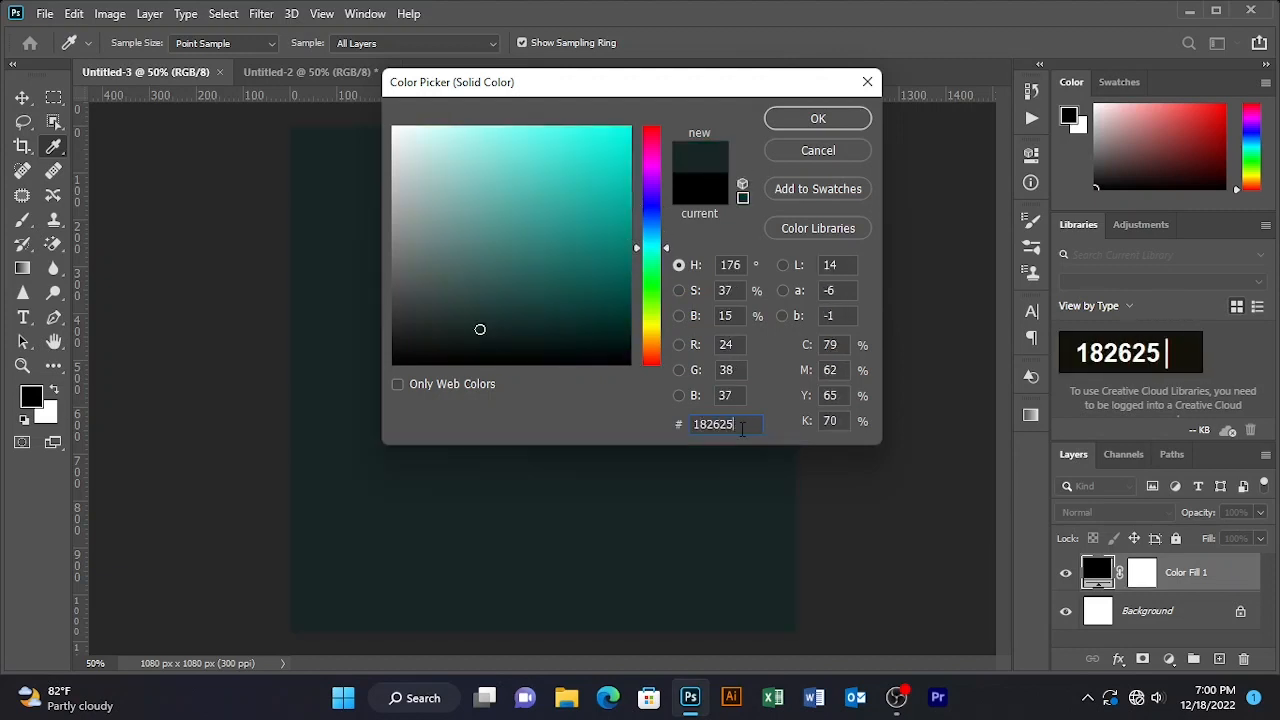
pyautogui.click(855, 124)
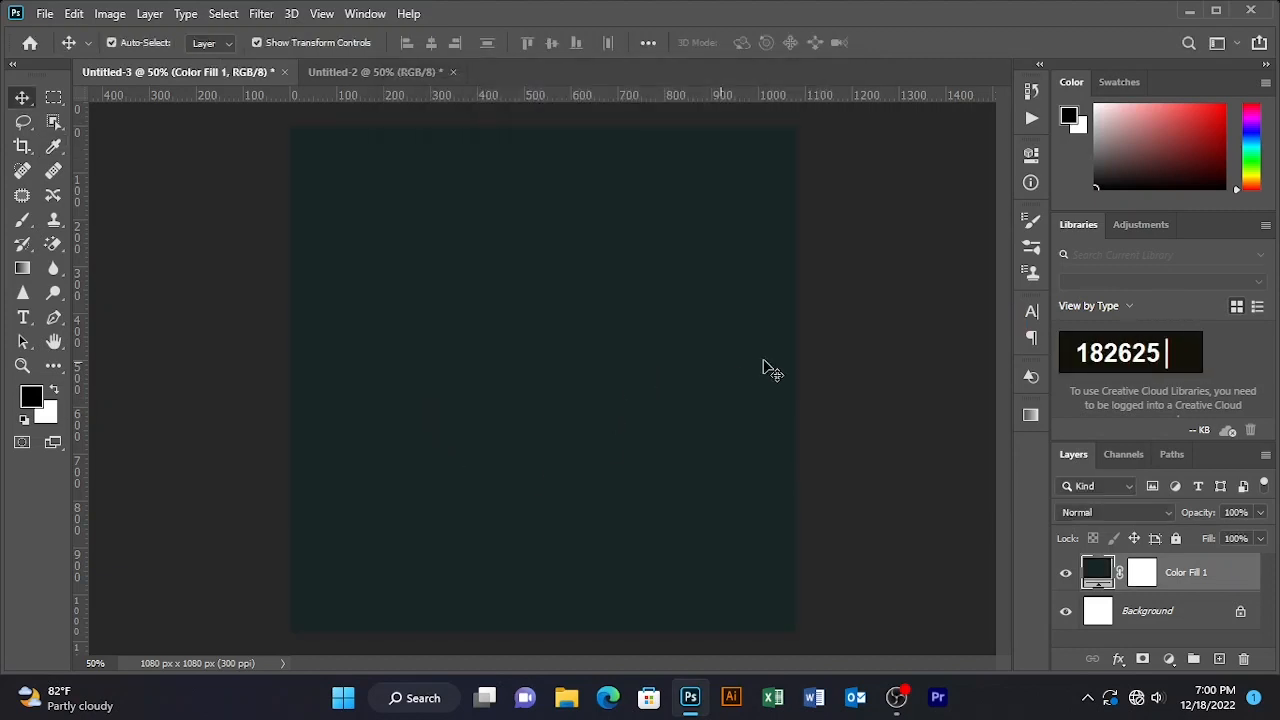
pyautogui.click(48, 365)
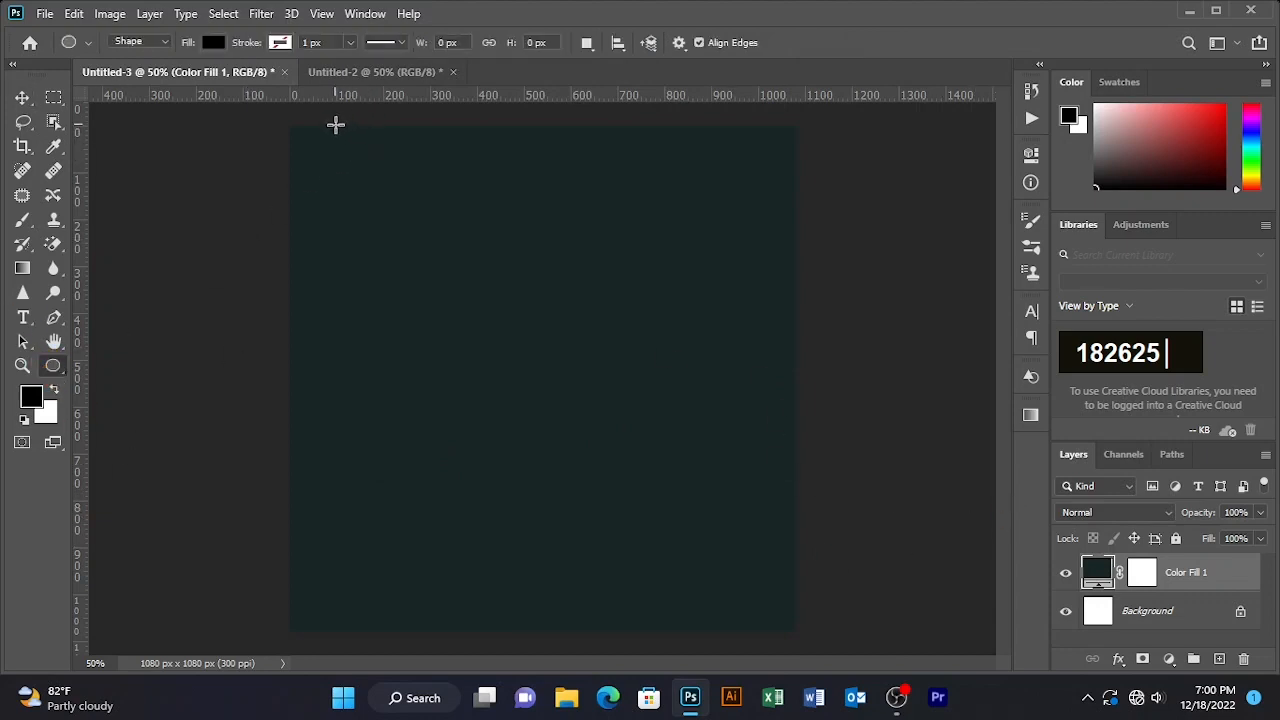
# - Draw a tall rectangle bar down the canvas's left side, undoing a mistaken ellipse first
pyautogui.moveTo(335, 124); pyautogui.dragTo(372, 505)
pyautogui.hotkey('ctrl', 'z')
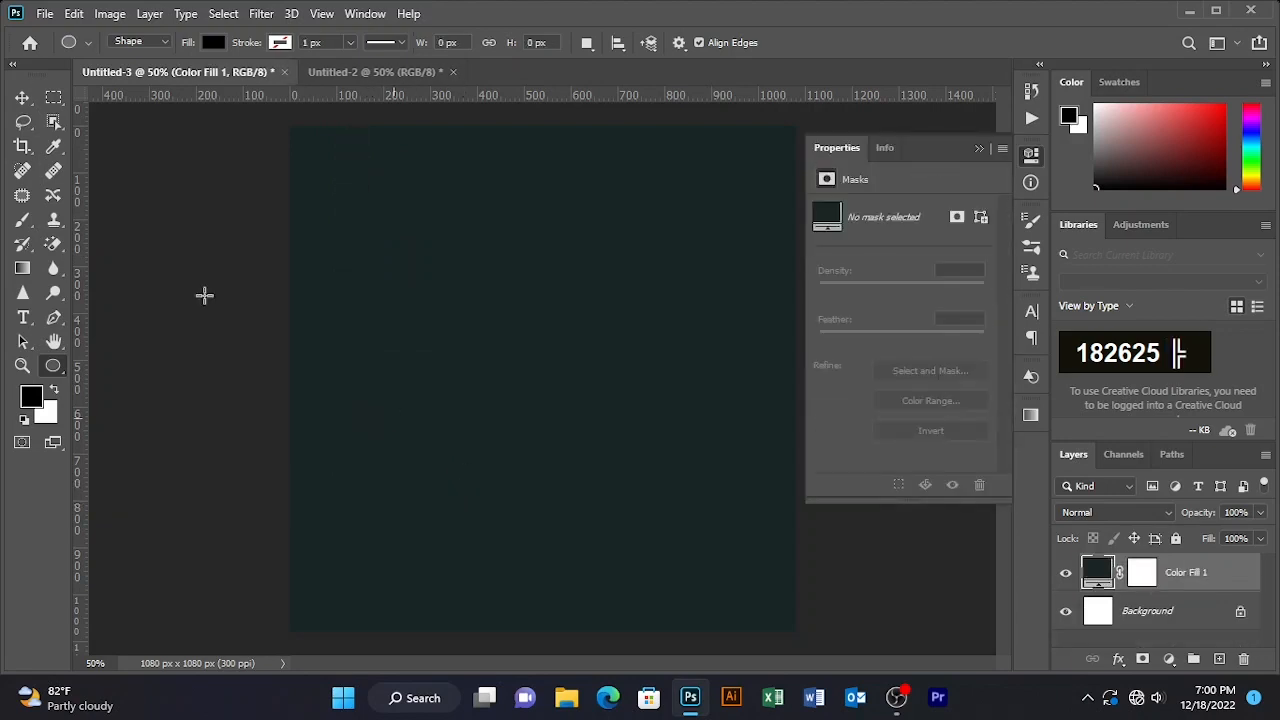
pyautogui.rightClick(58, 365)
pyautogui.click(140, 560)
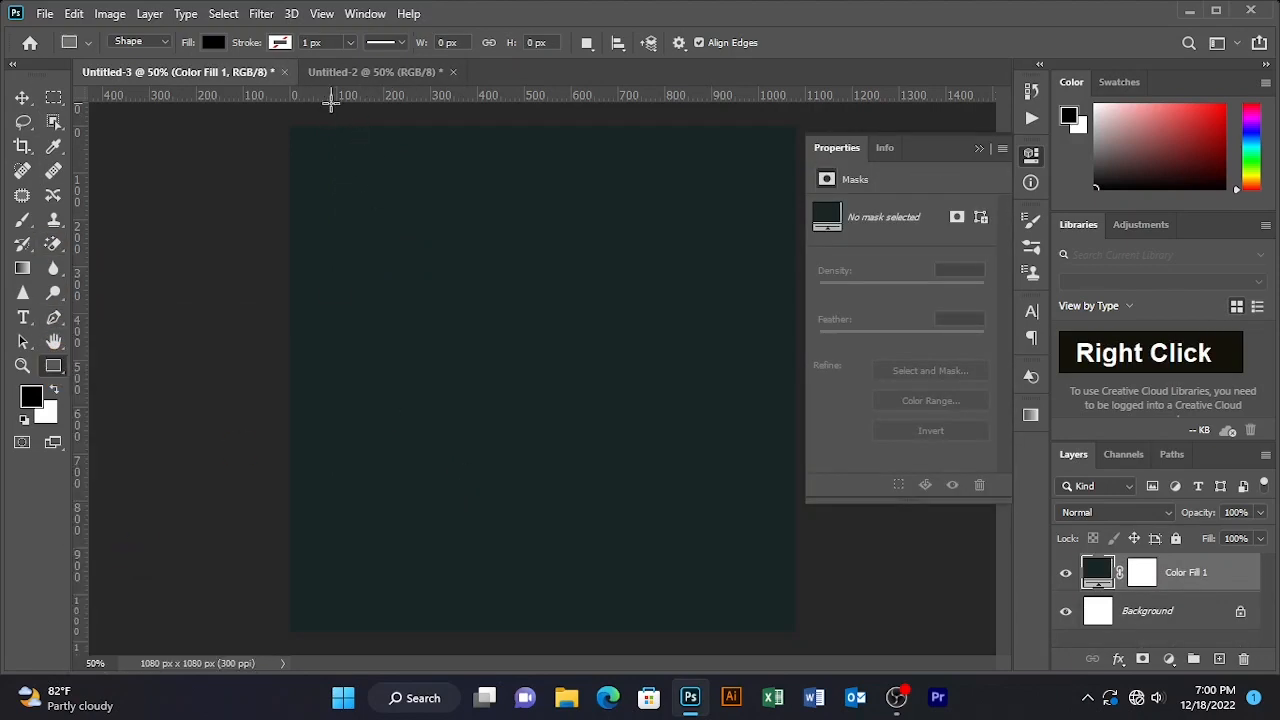
pyautogui.moveTo(337, 115); pyautogui.dragTo(478, 635)
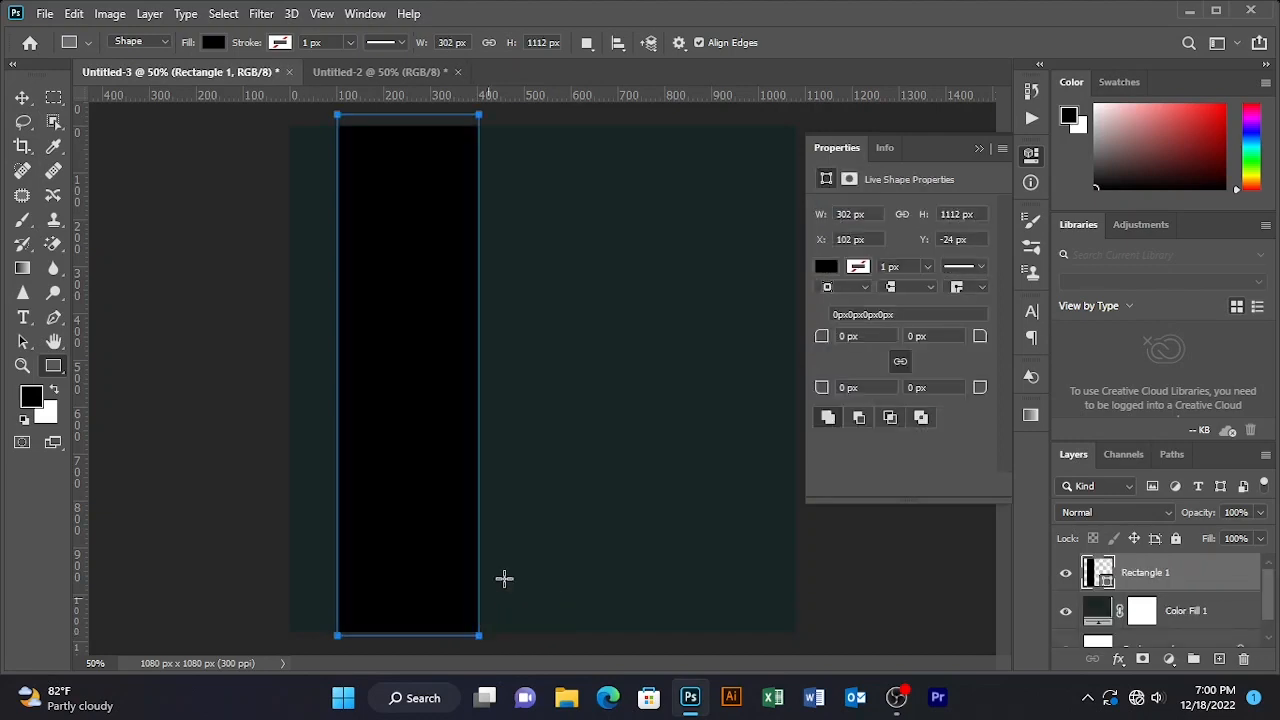
pyautogui.click(213, 42)
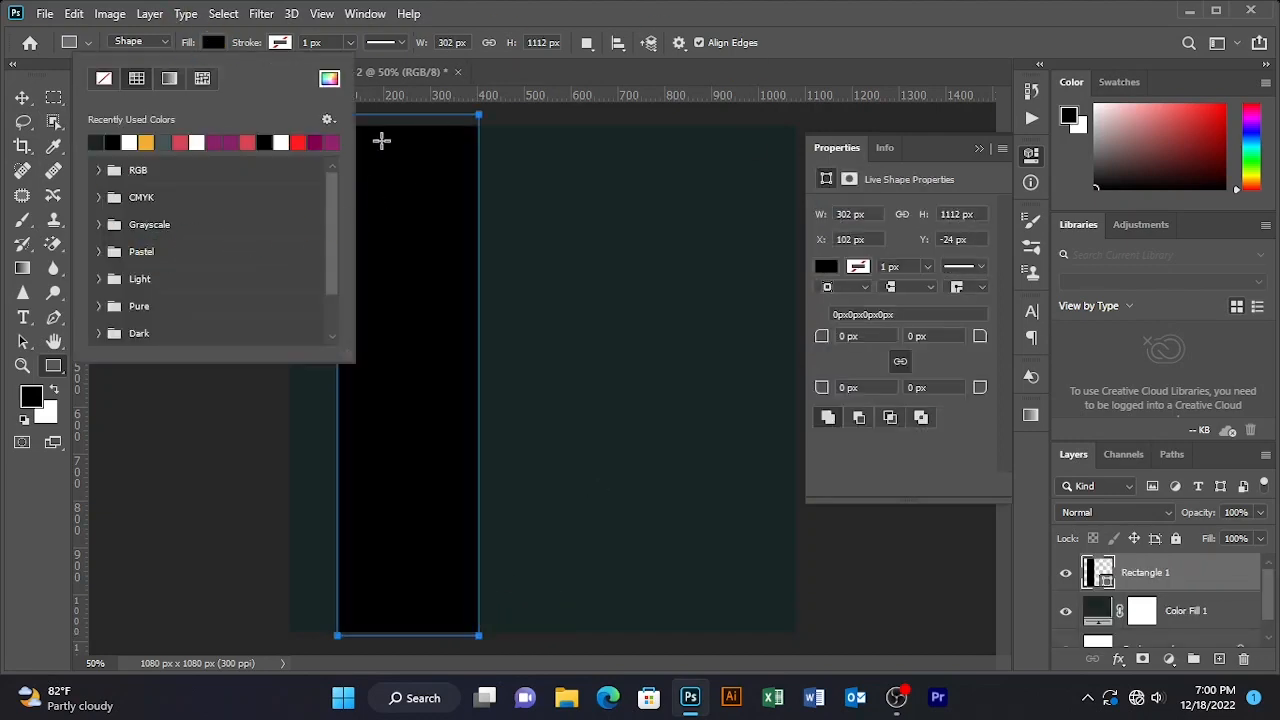
pyautogui.click(168, 143)
# - Set the bar's fill colour to #455559 in the Color Picker
pyautogui.press('v')
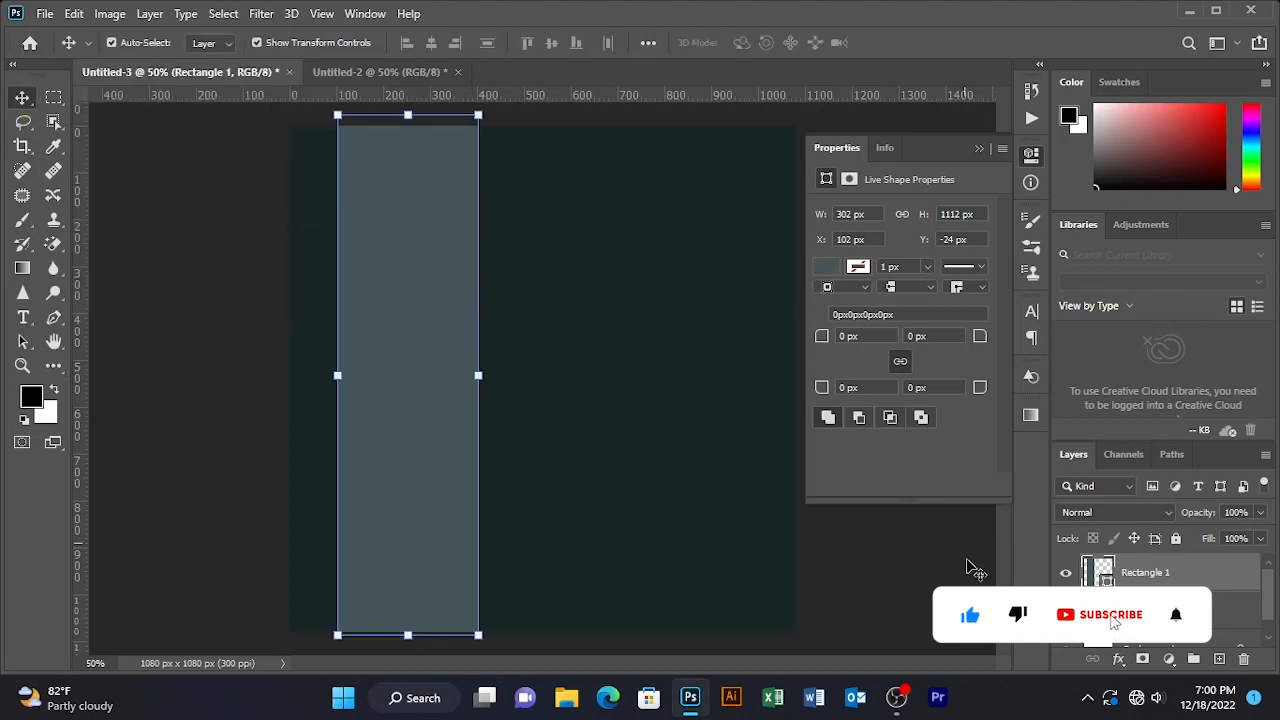
pyautogui.doubleClick(1150, 574)
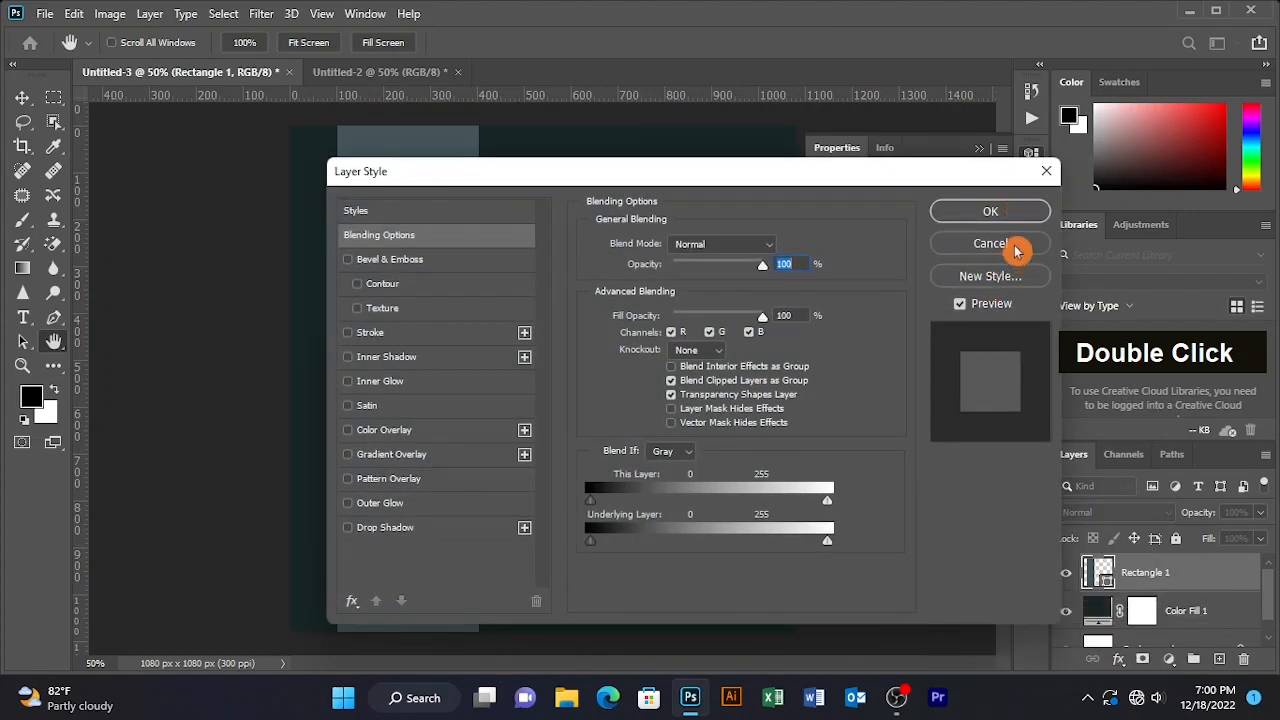
pyautogui.click(1015, 247)
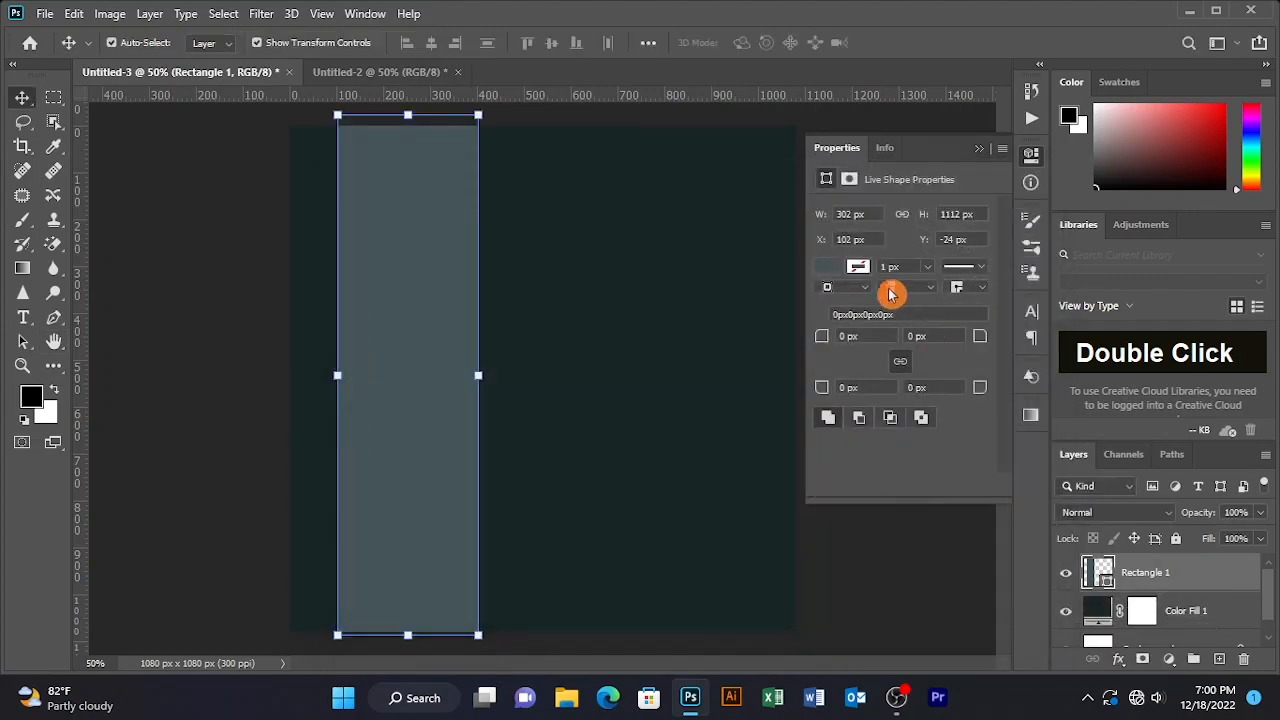
pyautogui.click(828, 274)
pyautogui.click(828, 268)
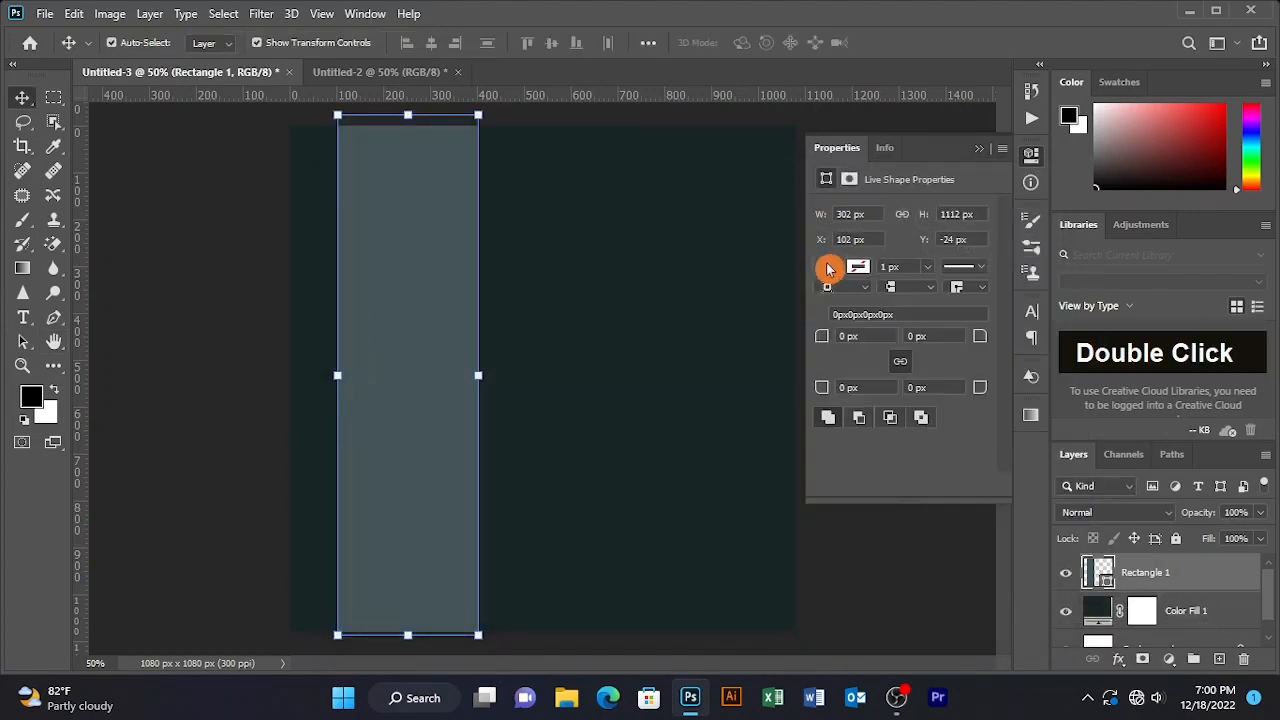
pyautogui.click(828, 268)
pyautogui.click(1147, 498)
pyautogui.doubleClick(1092, 571)
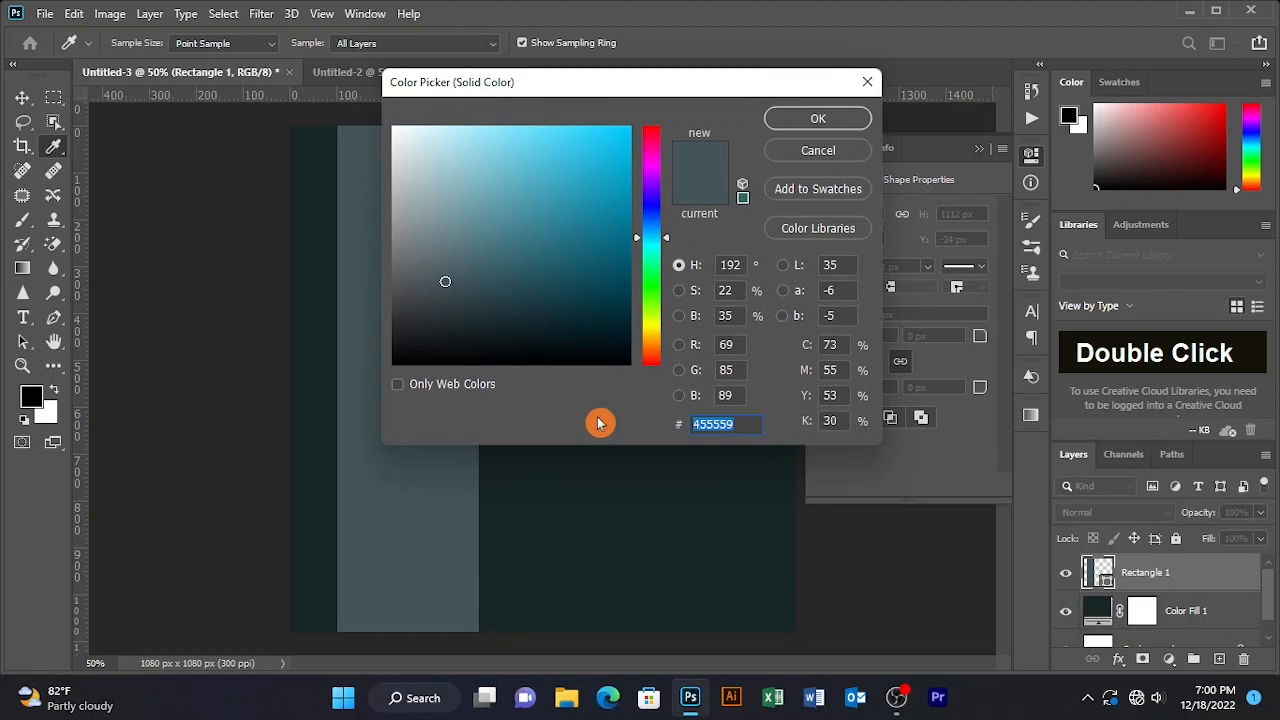
pyautogui.write('455559')
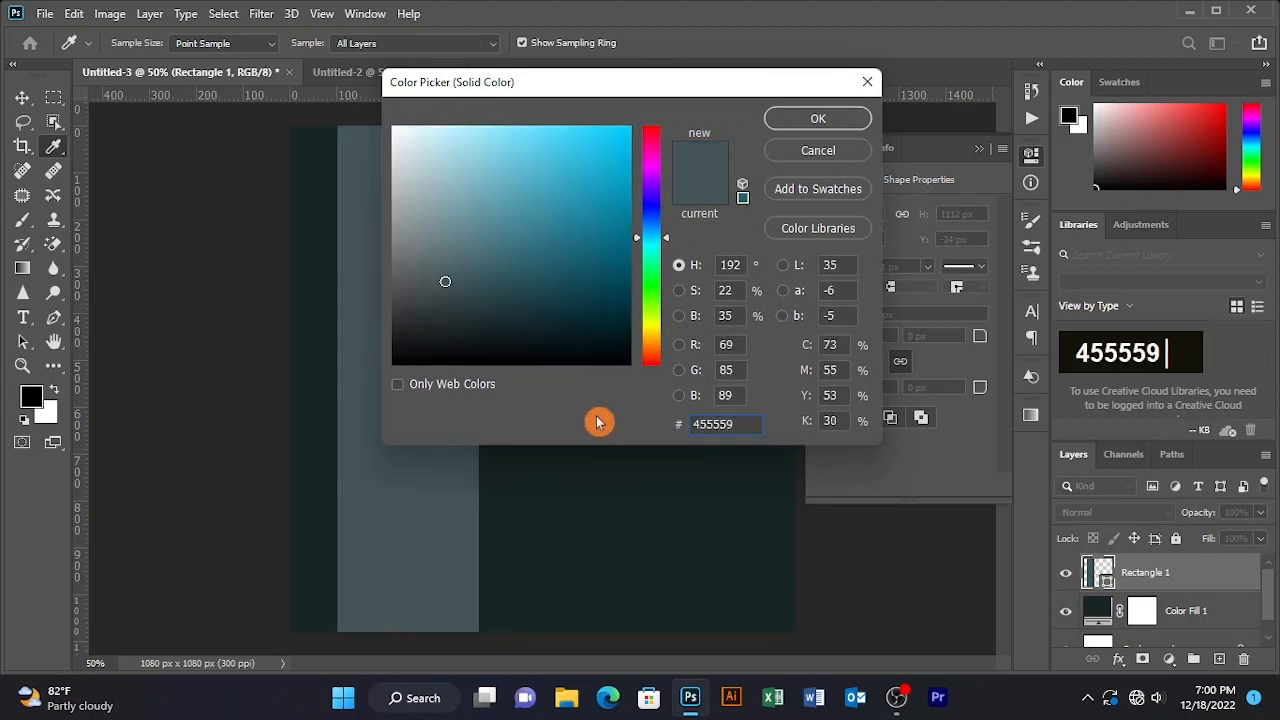
pyautogui.click(816, 118)
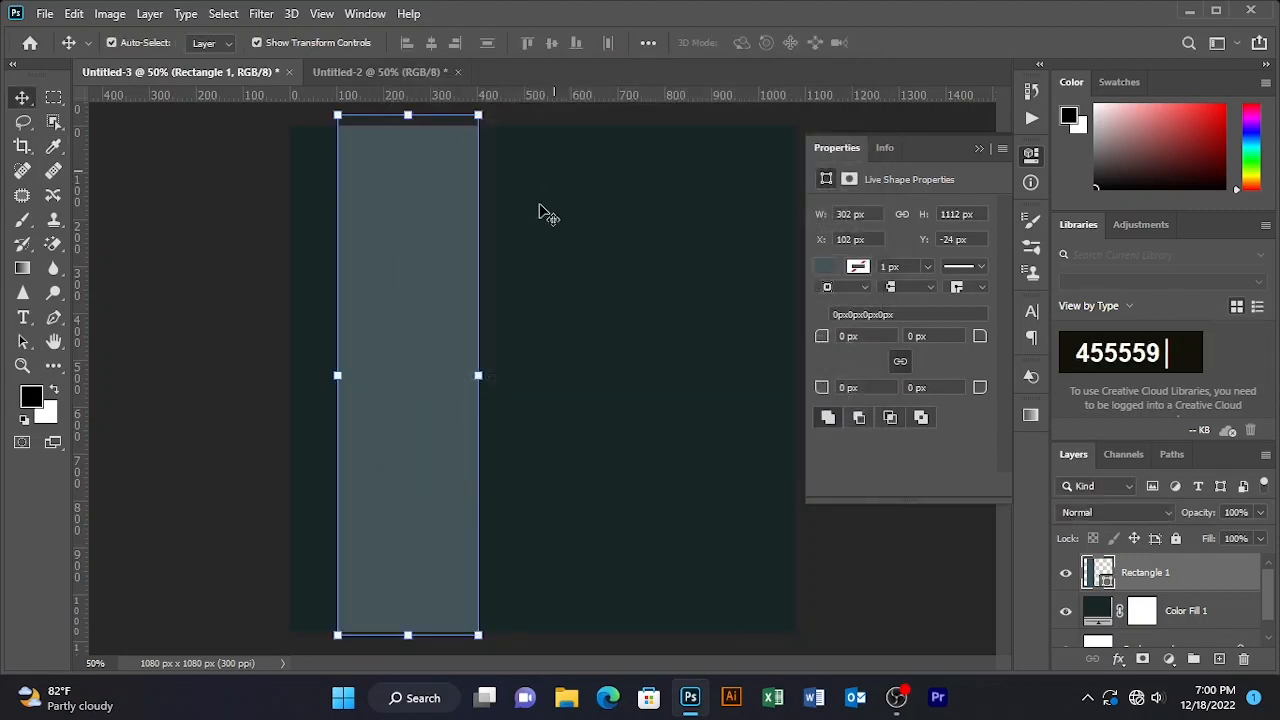
# - Reselect the Rectangle 1 layer and lock it in place
pyautogui.click(185, 150)
pyautogui.click(979, 148)
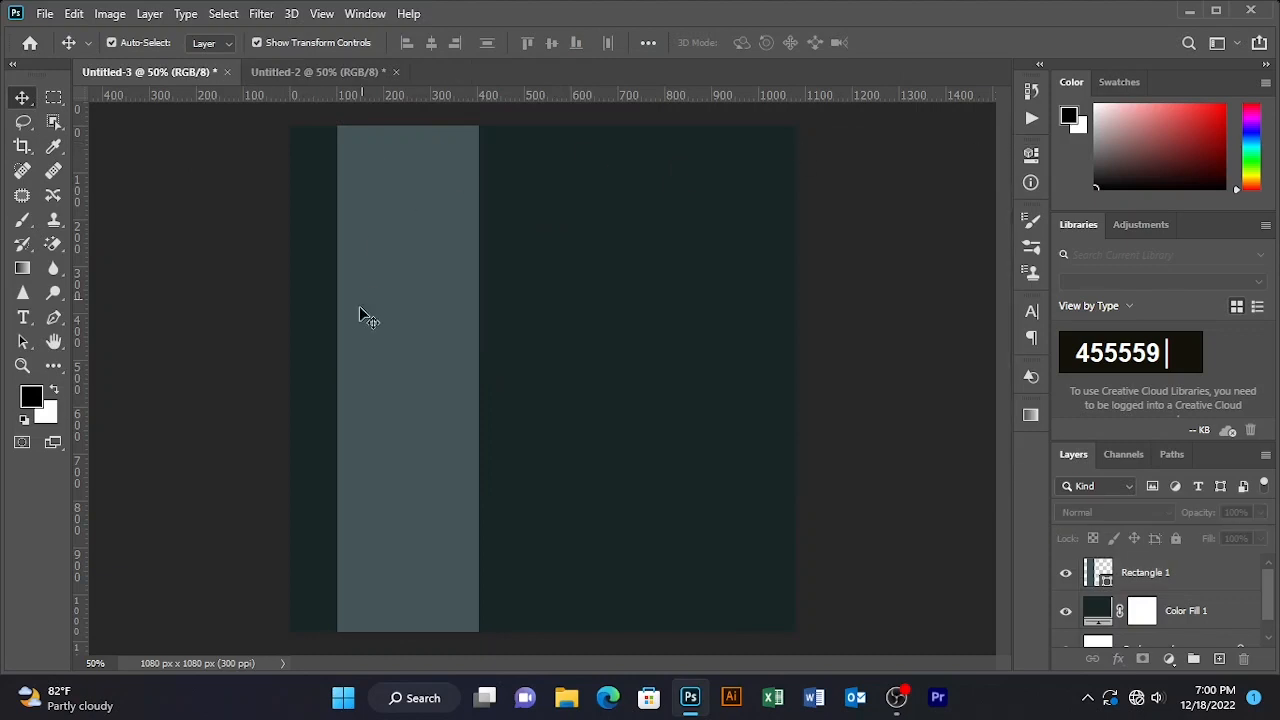
pyautogui.click(389, 268)
pyautogui.click(220, 273)
pyautogui.moveTo(238, 271); pyautogui.dragTo(805, 281)
pyautogui.click(1176, 538)
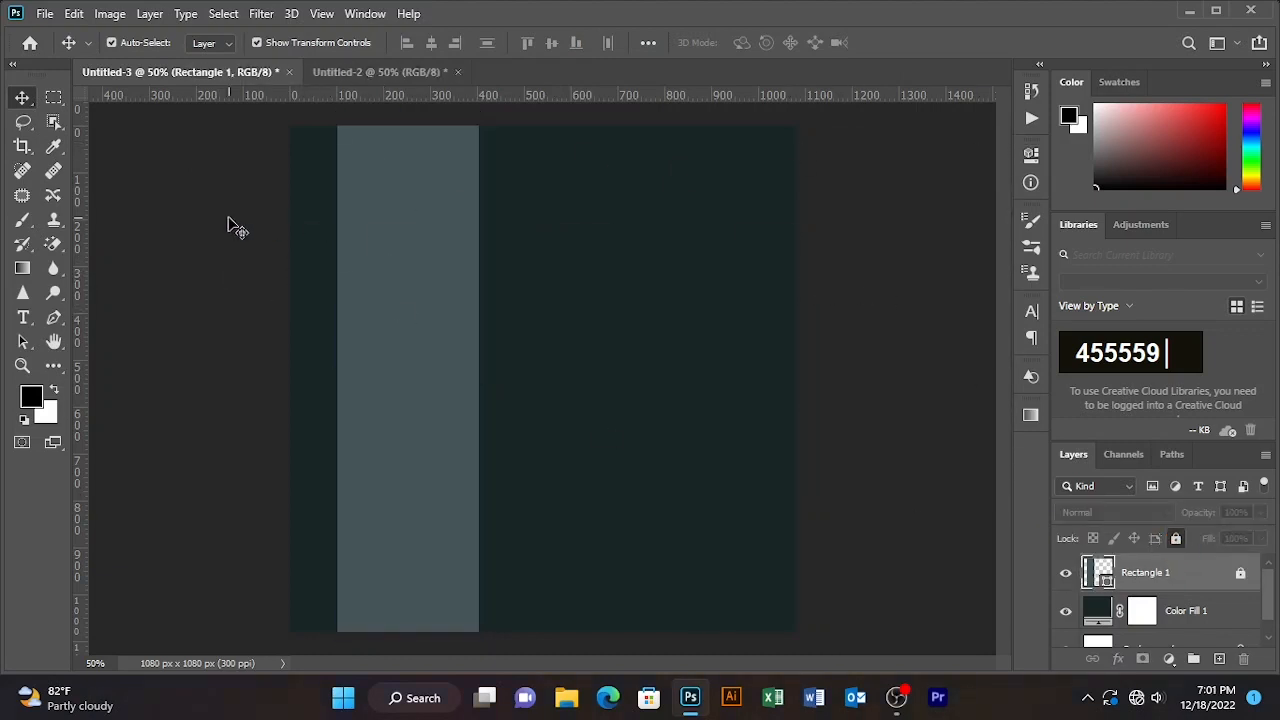
pyautogui.click(228, 235)
# - Draw a circle near the canvas centre with the Ellipse tool
pyautogui.rightClick(49, 371)
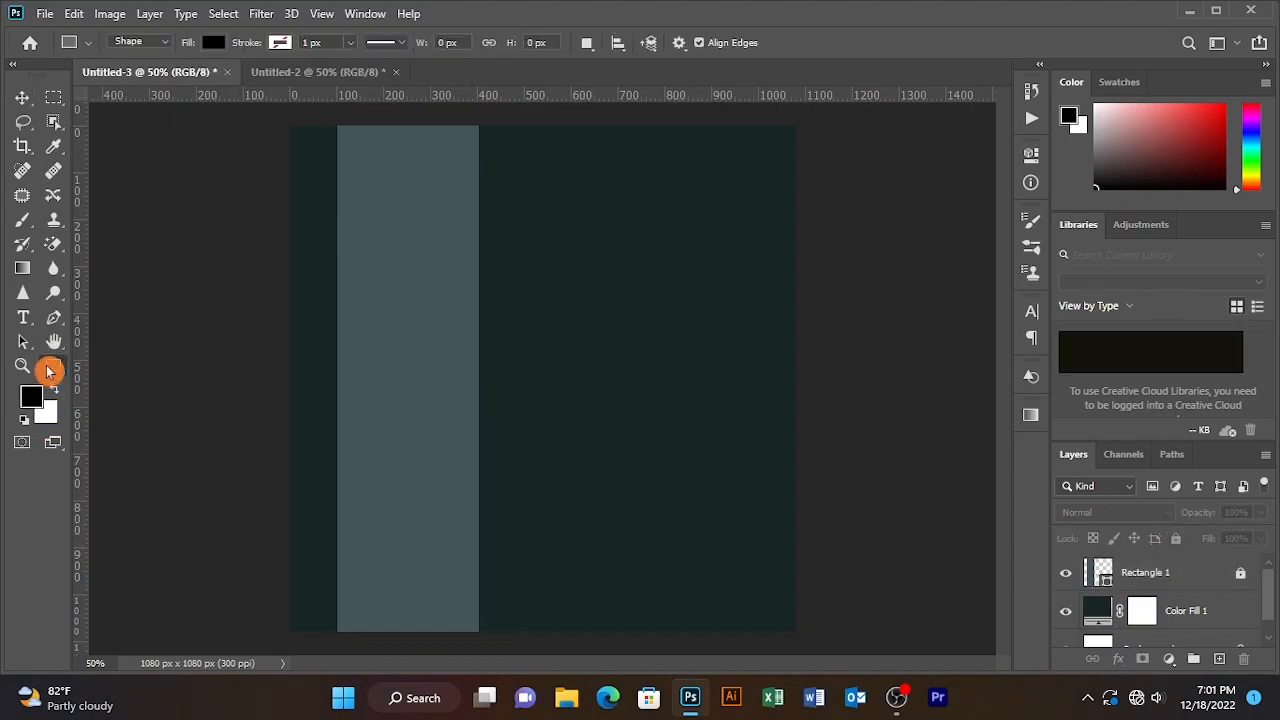
pyautogui.click(130, 593)
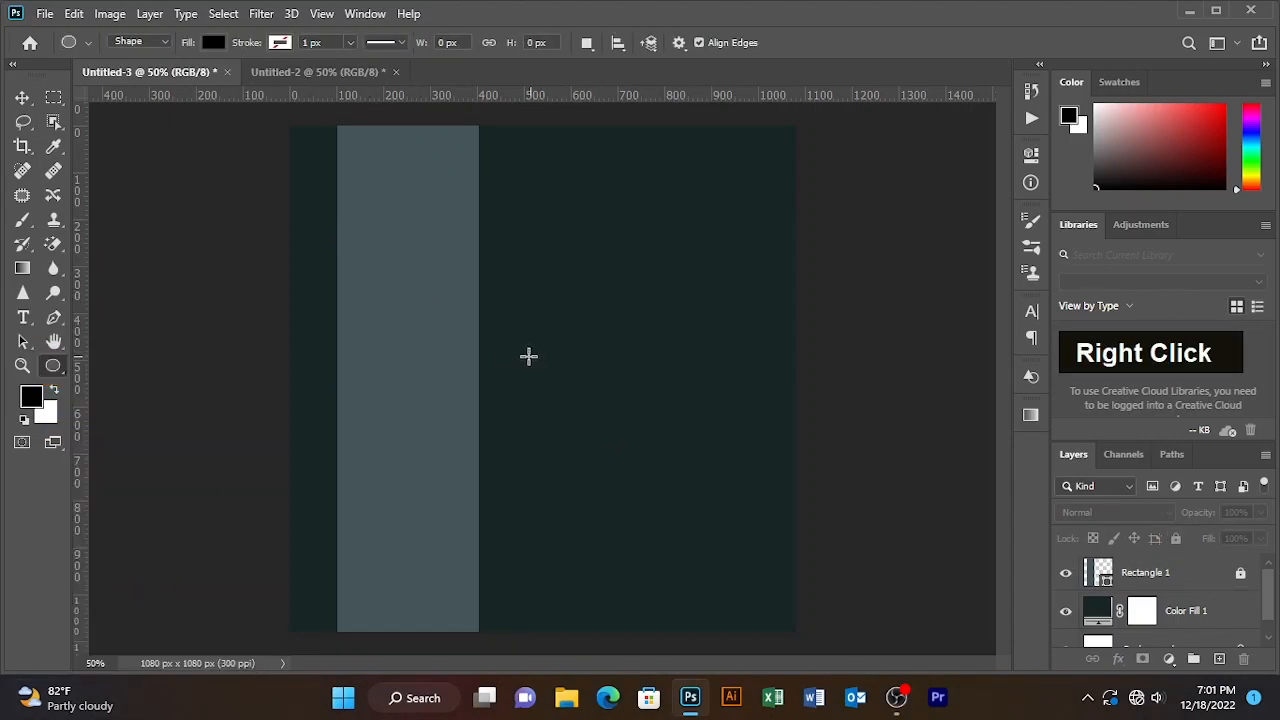
pyautogui.moveTo(528, 356)
pyautogui.mouseDown()
pyautogui.moveTo(694, 526)
pyautogui.moveTo(680, 505)
pyautogui.mouseUp()
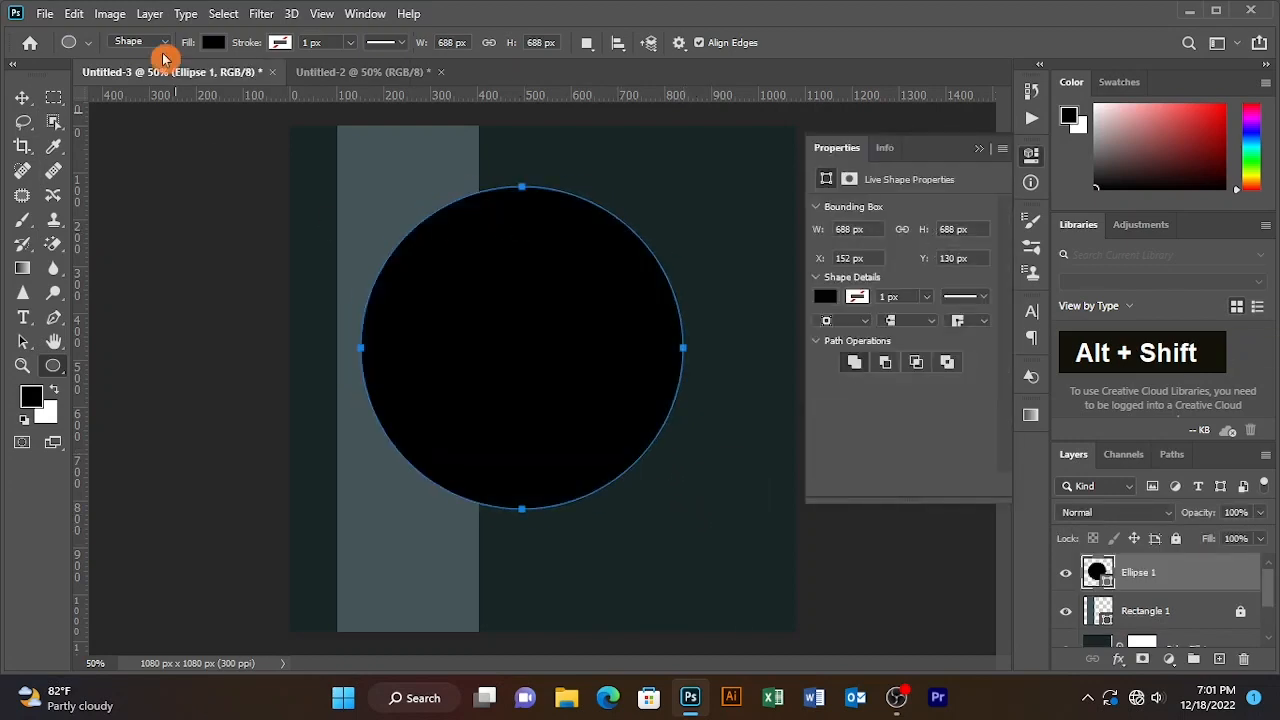
pyautogui.click(211, 42)
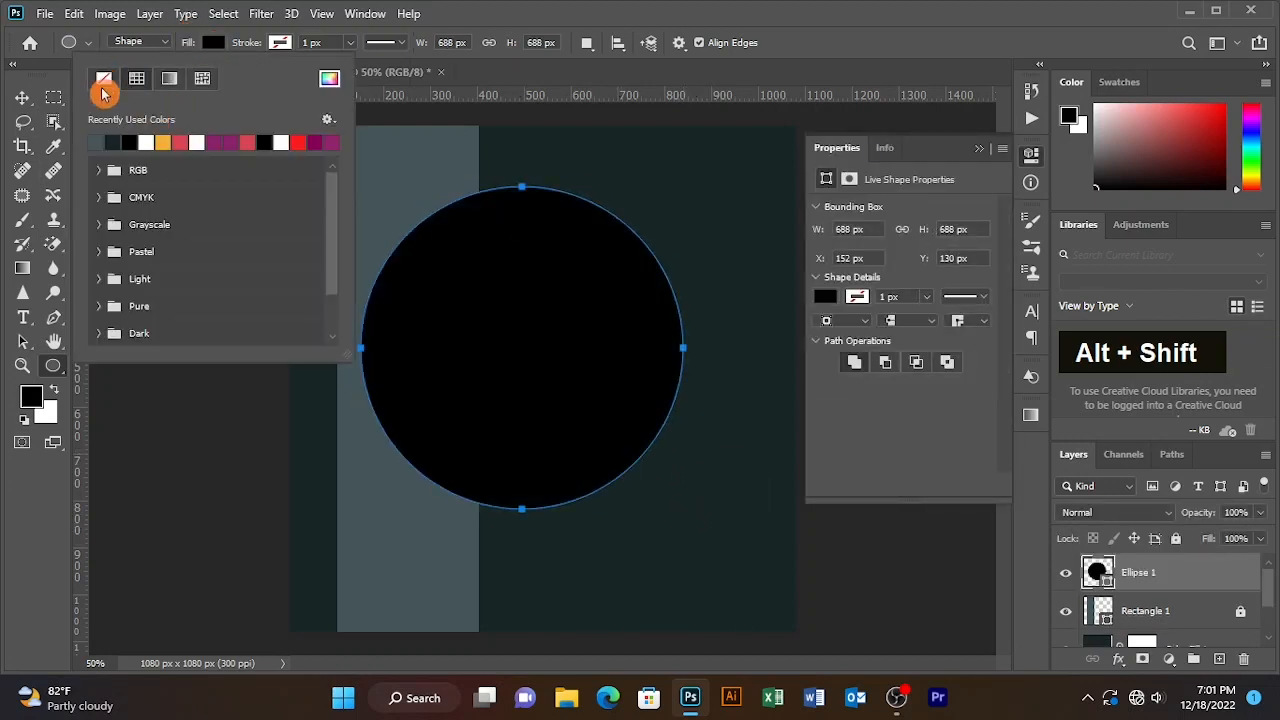
pyautogui.click(171, 139)
# - Remove the circle's fill and give it a thick 105.65 px orange stroke
pyautogui.click(280, 42)
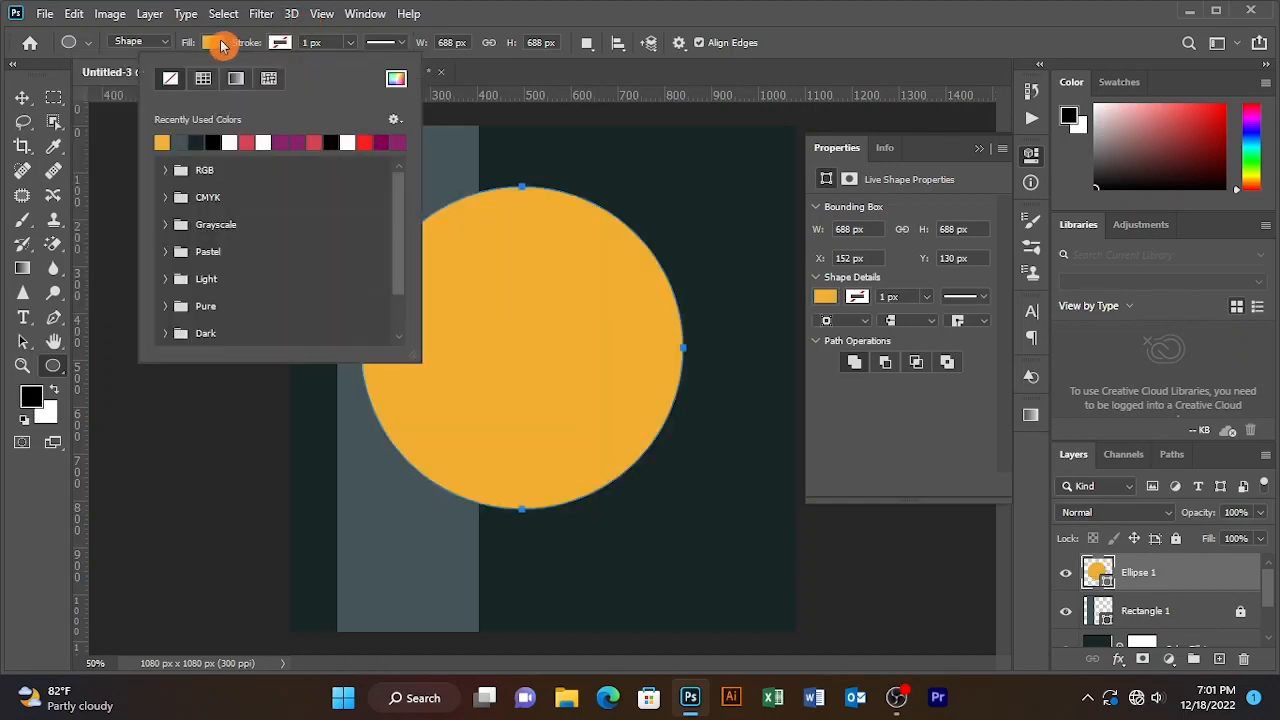
pyautogui.click(220, 45)
pyautogui.click(109, 82)
pyautogui.click(286, 45)
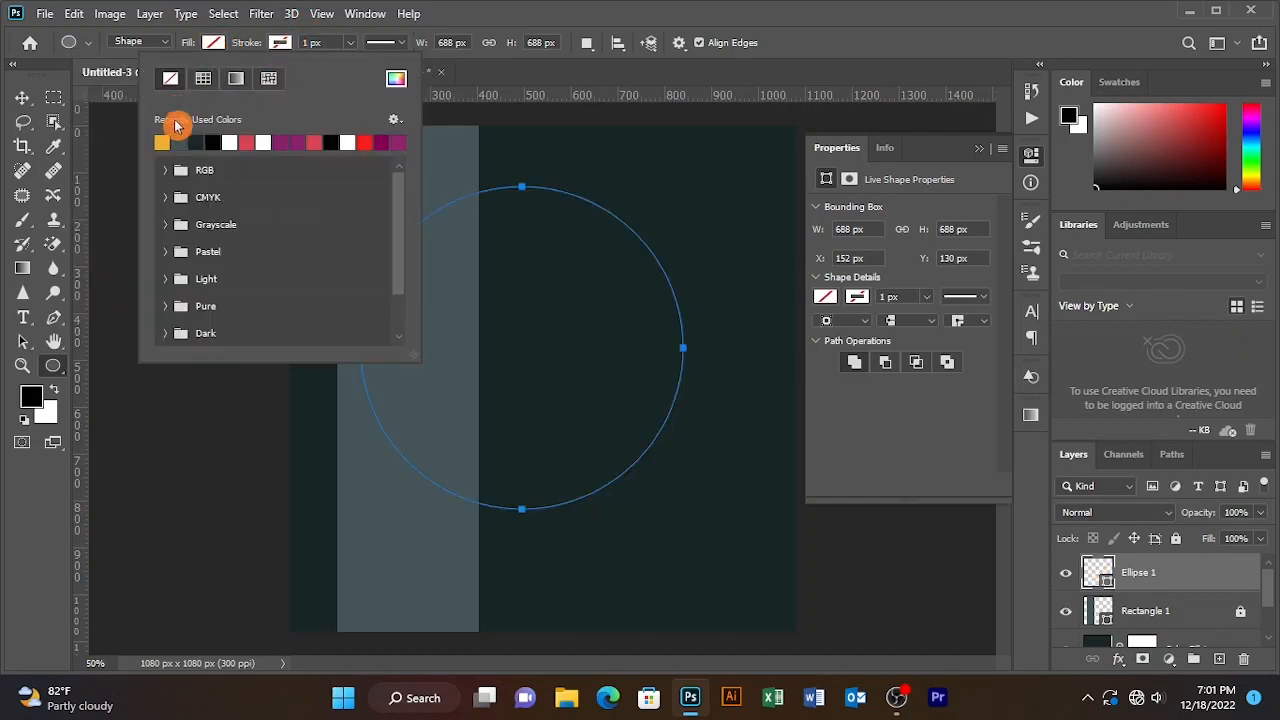
pyautogui.click(171, 139)
pyautogui.moveTo(350, 42)
pyautogui.mouseDown()
pyautogui.moveTo(354, 63)
pyautogui.moveTo(390, 78)
pyautogui.mouseUp()
# - Enlarge the ring to about 970 × 970 px and shift it toward the left edge
pyautogui.press('v')
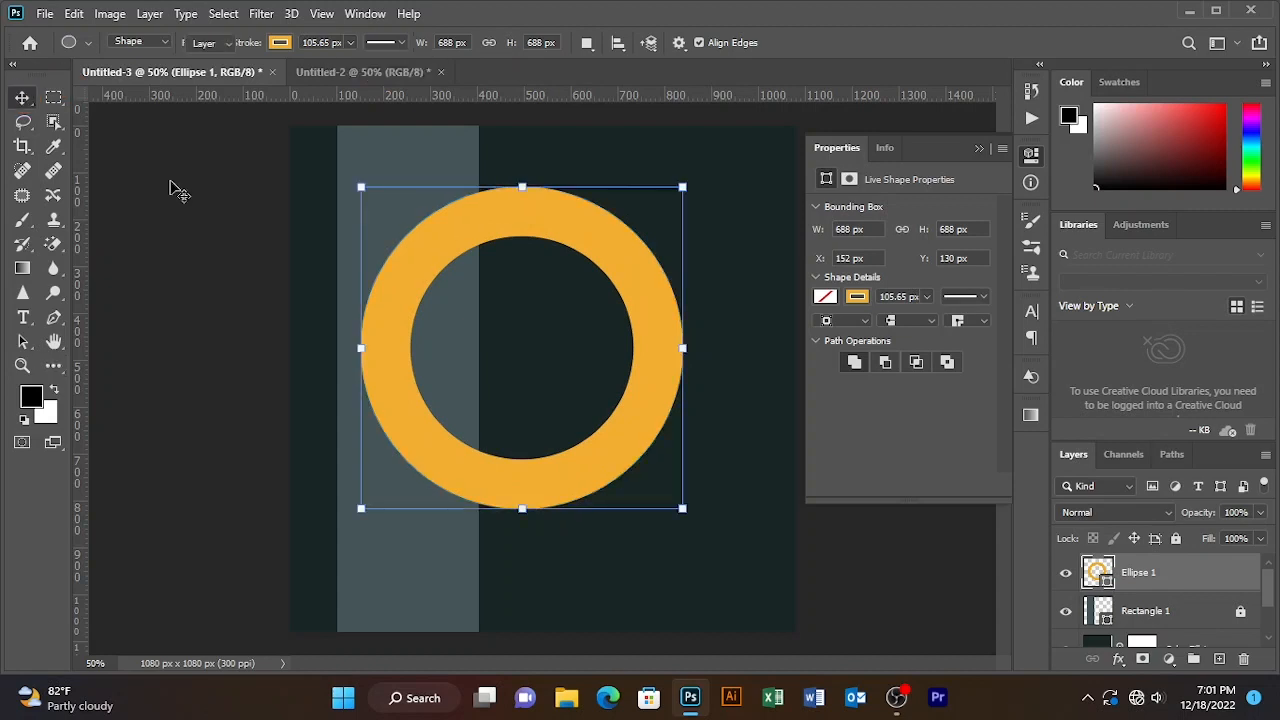
pyautogui.moveTo(503, 251); pyautogui.dragTo(440, 300)
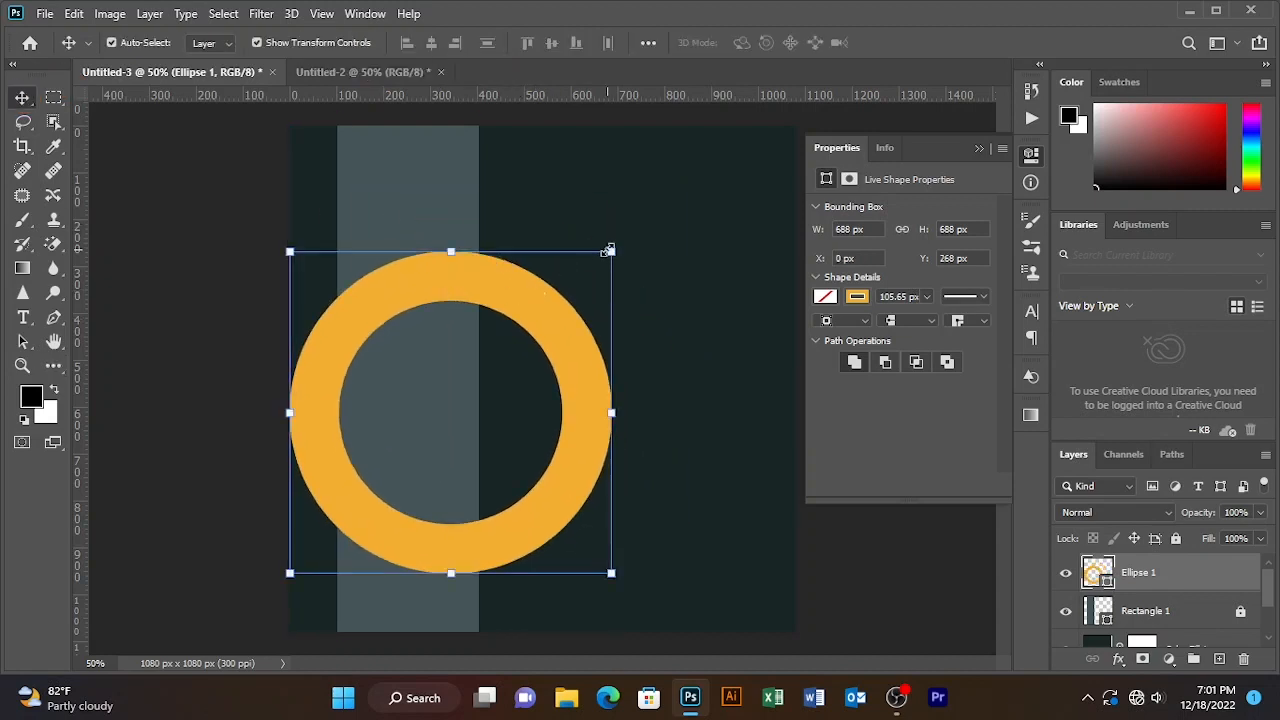
pyautogui.moveTo(607, 250); pyautogui.dragTo(677, 187)
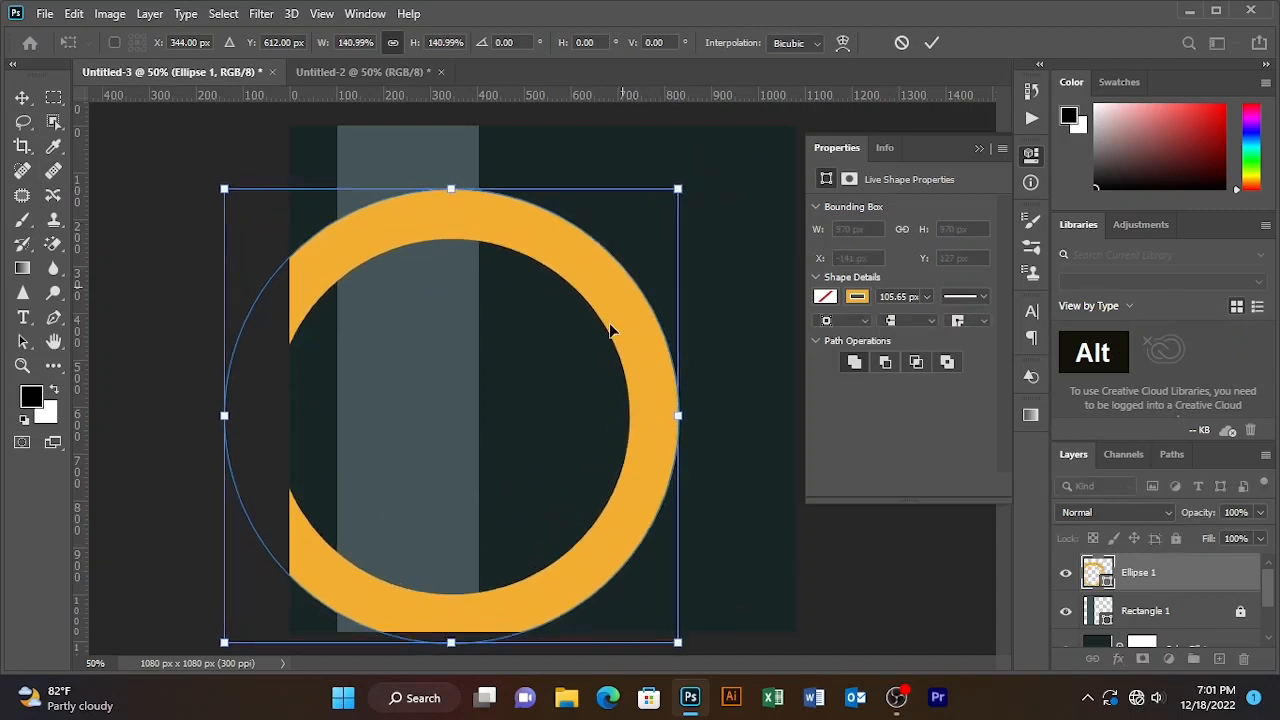
pyautogui.moveTo(622, 291); pyautogui.dragTo(614, 325)
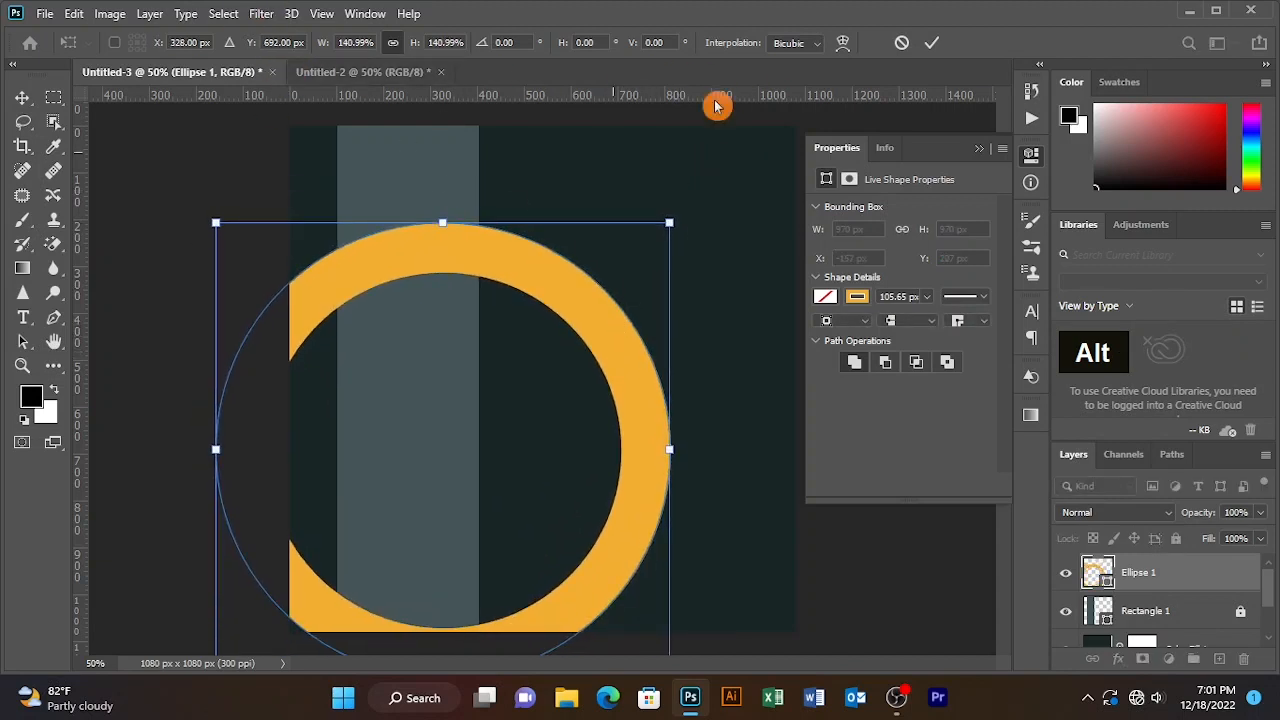
pyautogui.click(931, 42)
# - Thicken the ring's stroke to 141.13 px and move it further left past the edge
pyautogui.click(54, 362)
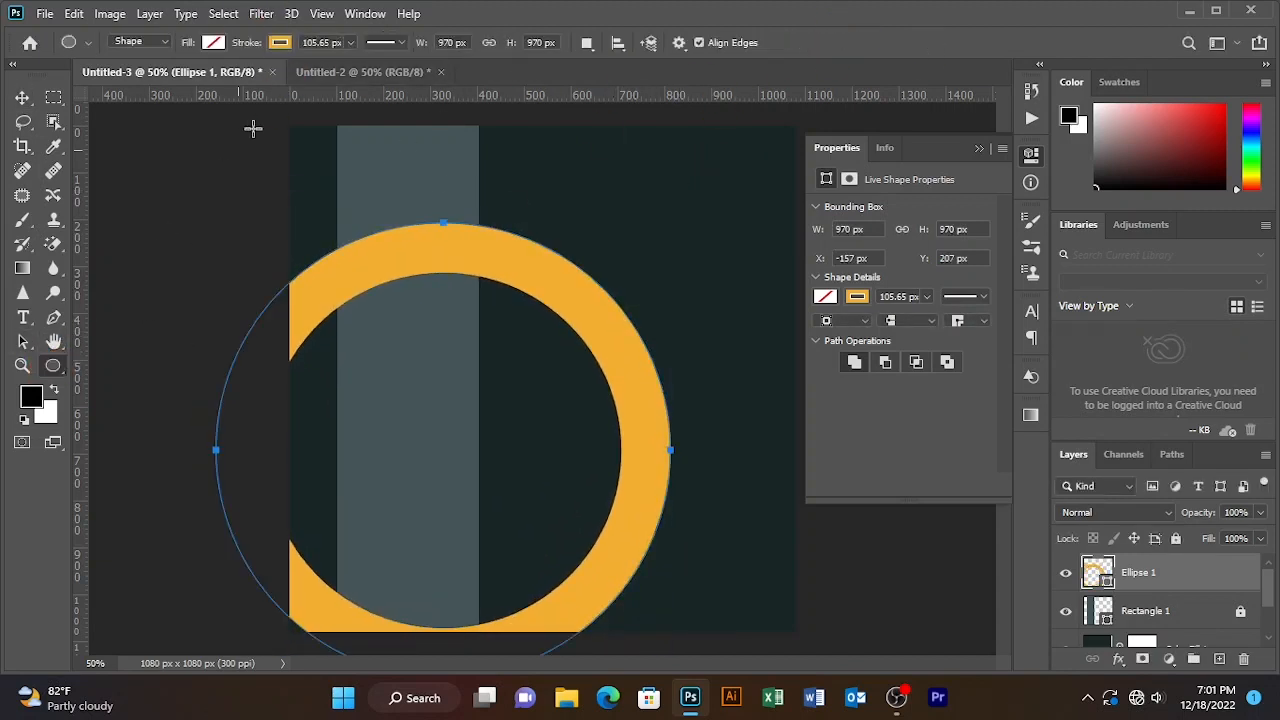
pyautogui.click(296, 41)
pyautogui.click(347, 46)
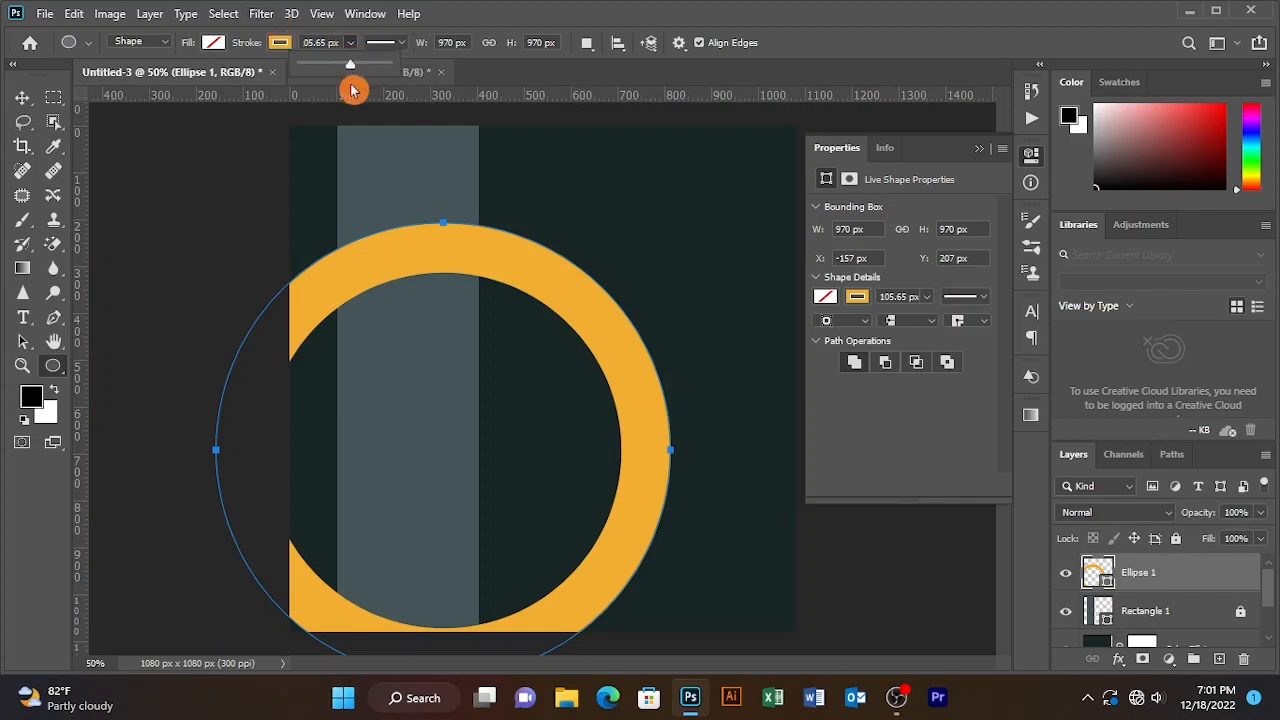
pyautogui.moveTo(362, 71); pyautogui.dragTo(365, 71)
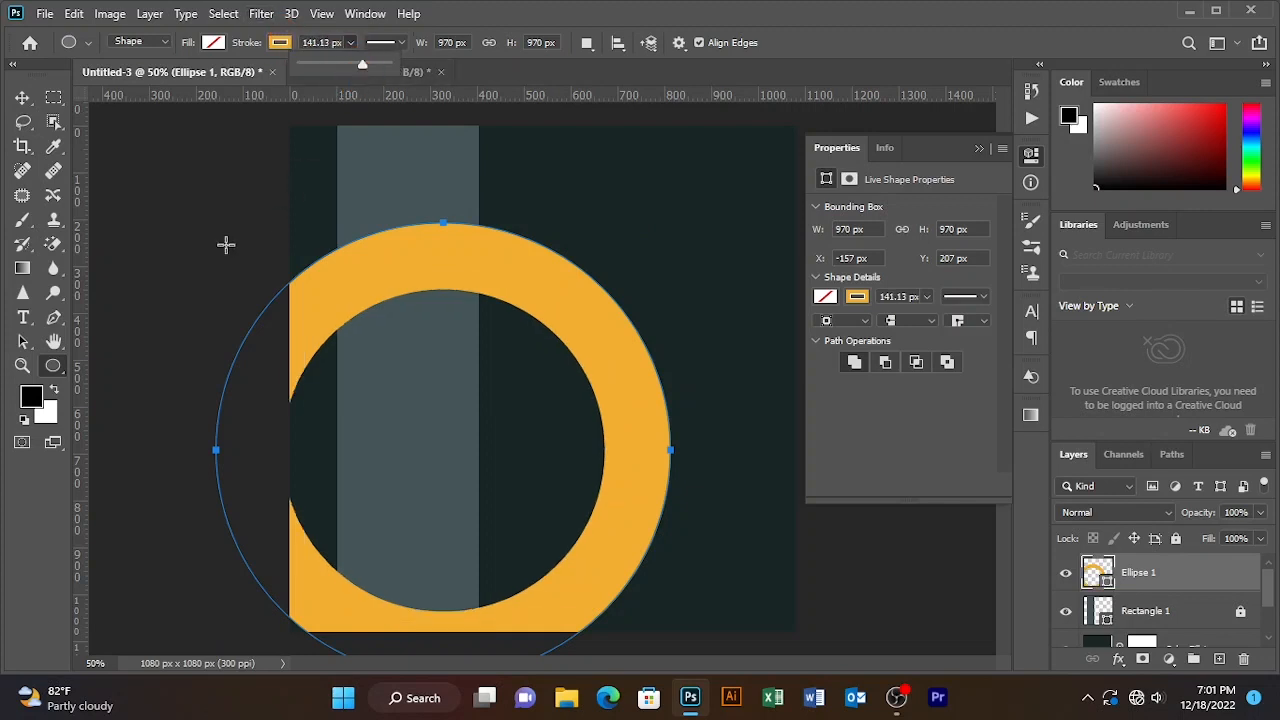
pyautogui.click(22, 97)
pyautogui.click(229, 180)
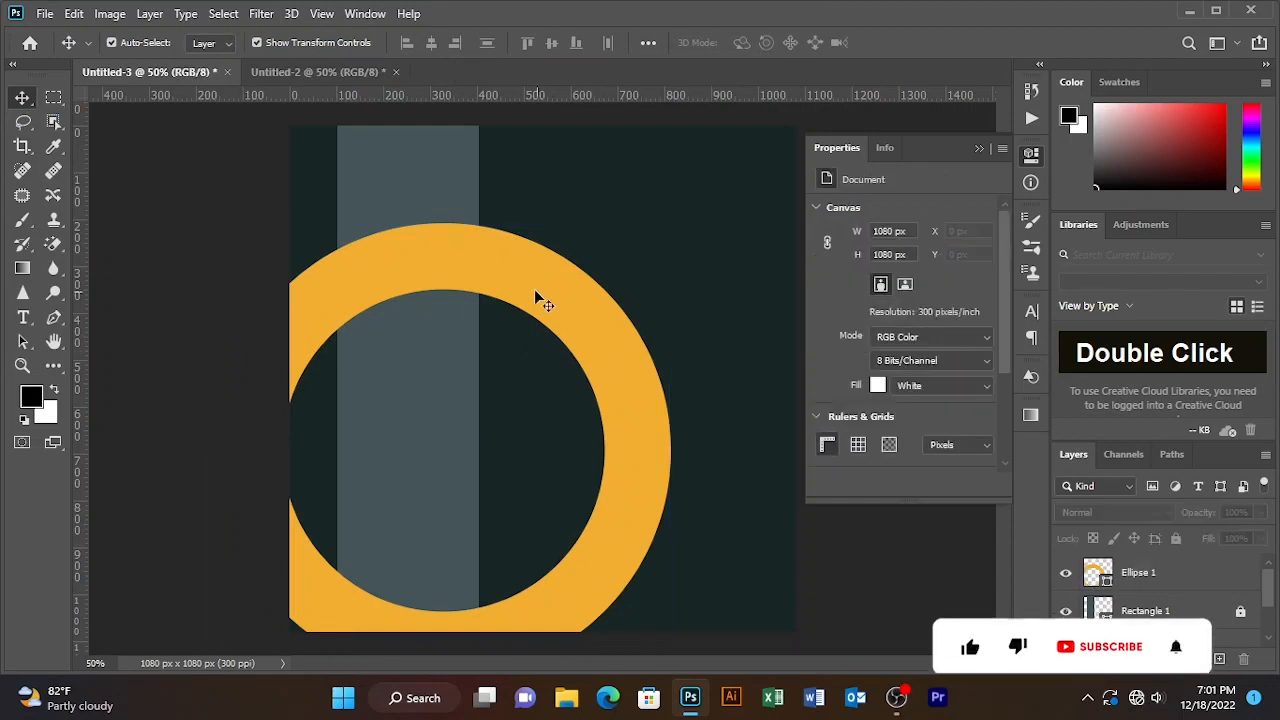
pyautogui.moveTo(570, 310); pyautogui.dragTo(517, 313)
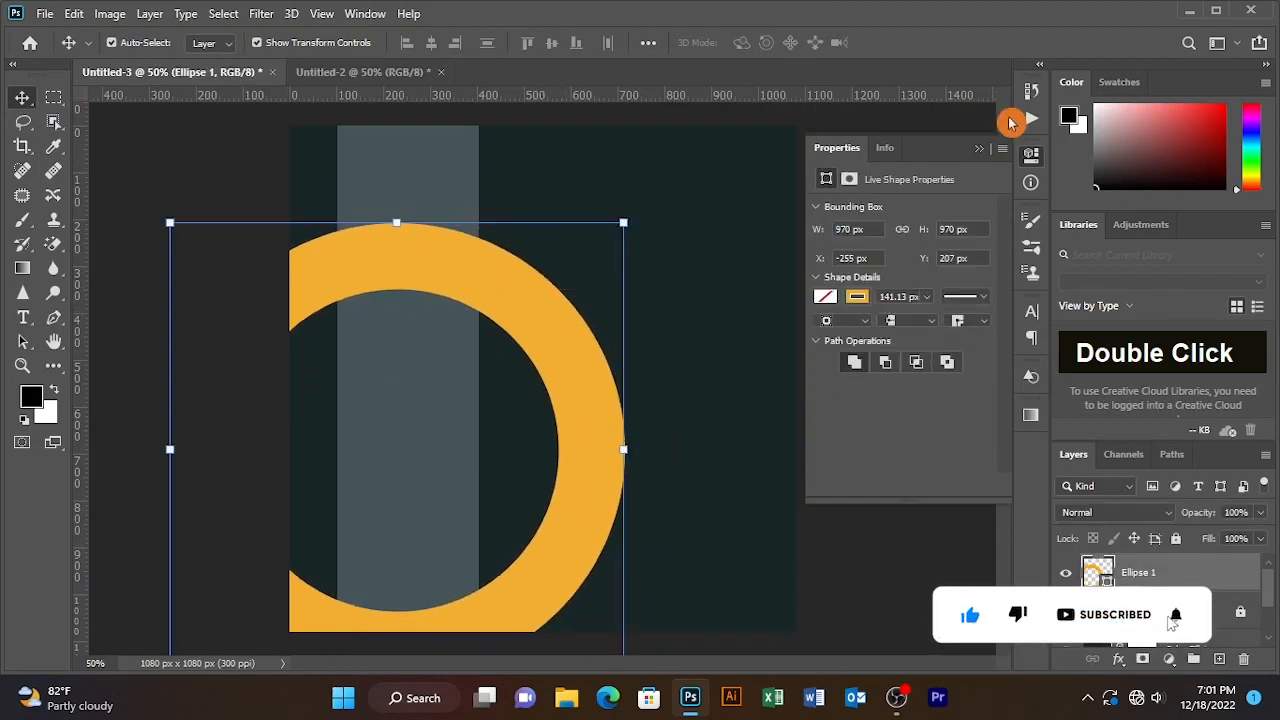
pyautogui.click(983, 153)
pyautogui.click(860, 196)
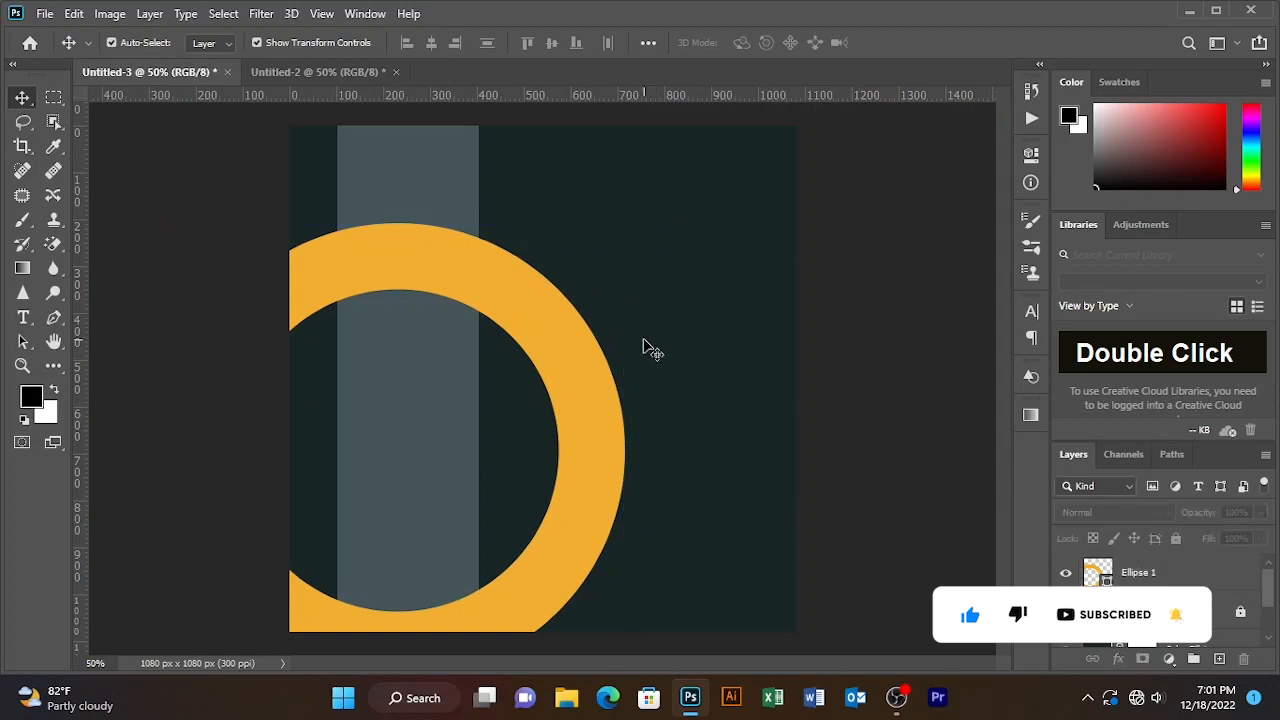
# - Type 'WE ARE' in capitals with the Horizontal Type tool in the upper right
pyautogui.rightClick(23, 319)
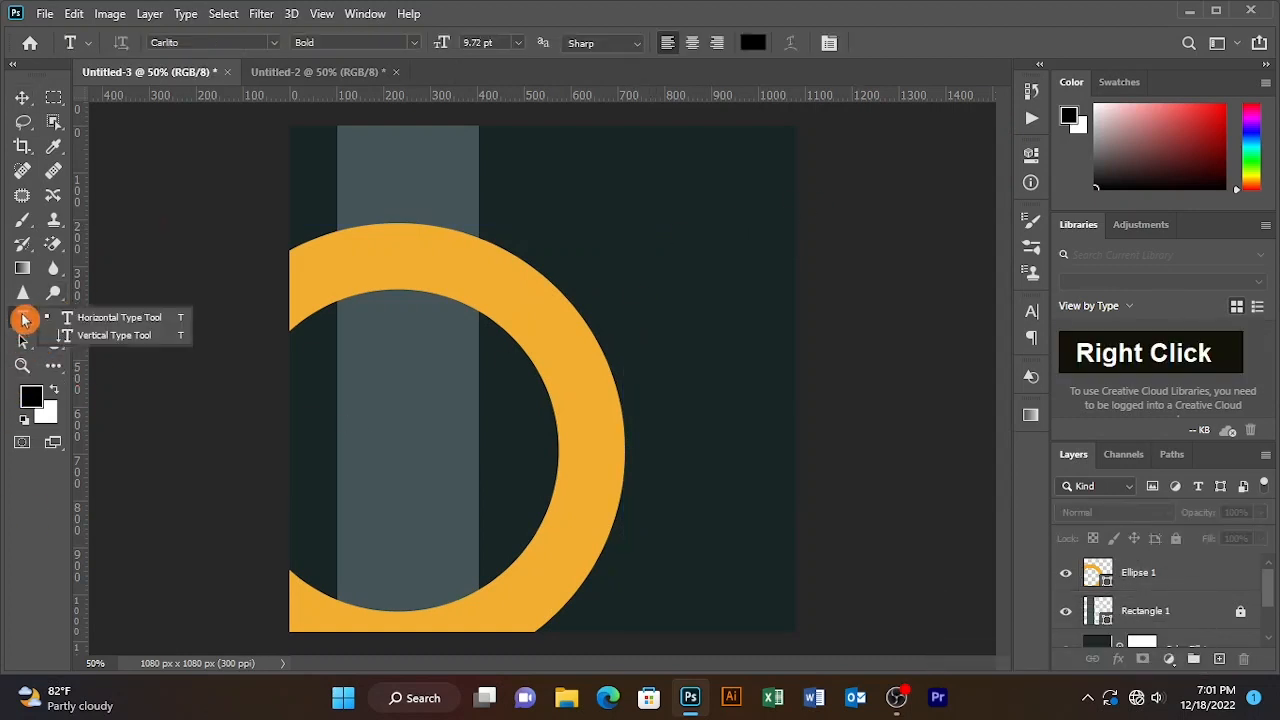
pyautogui.click(92, 318)
pyautogui.click(578, 202)
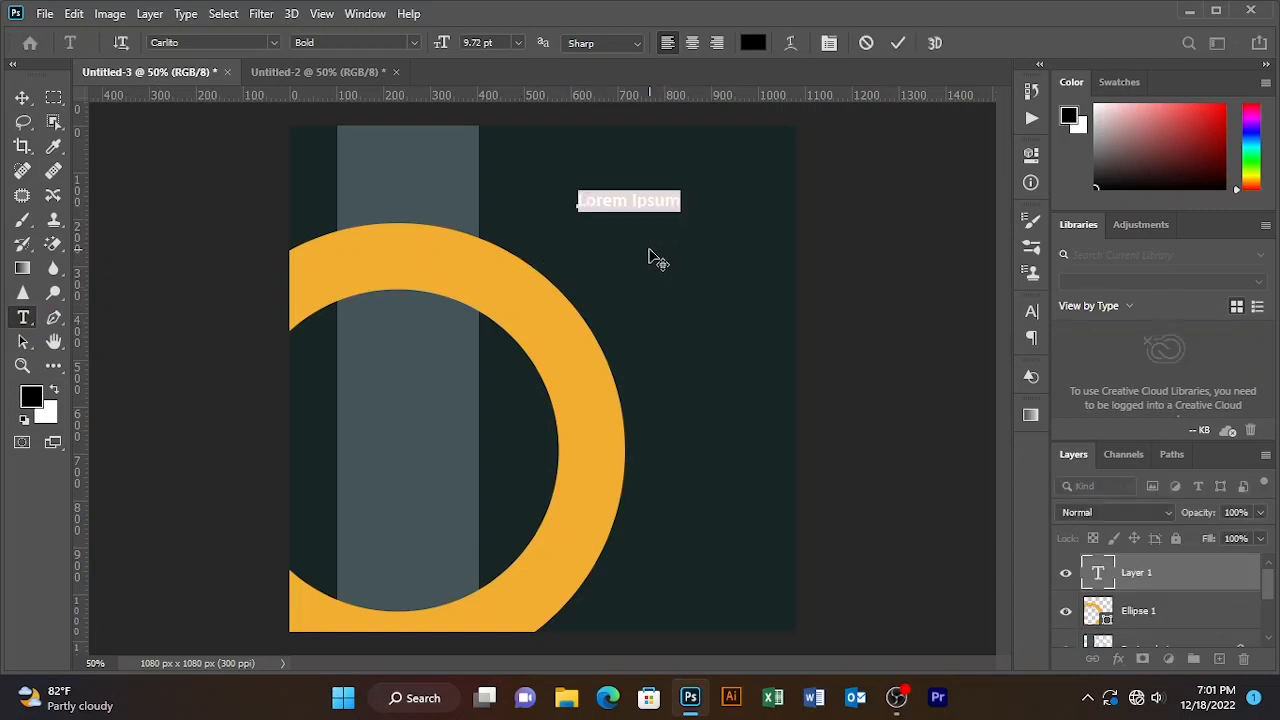
pyautogui.write('we')
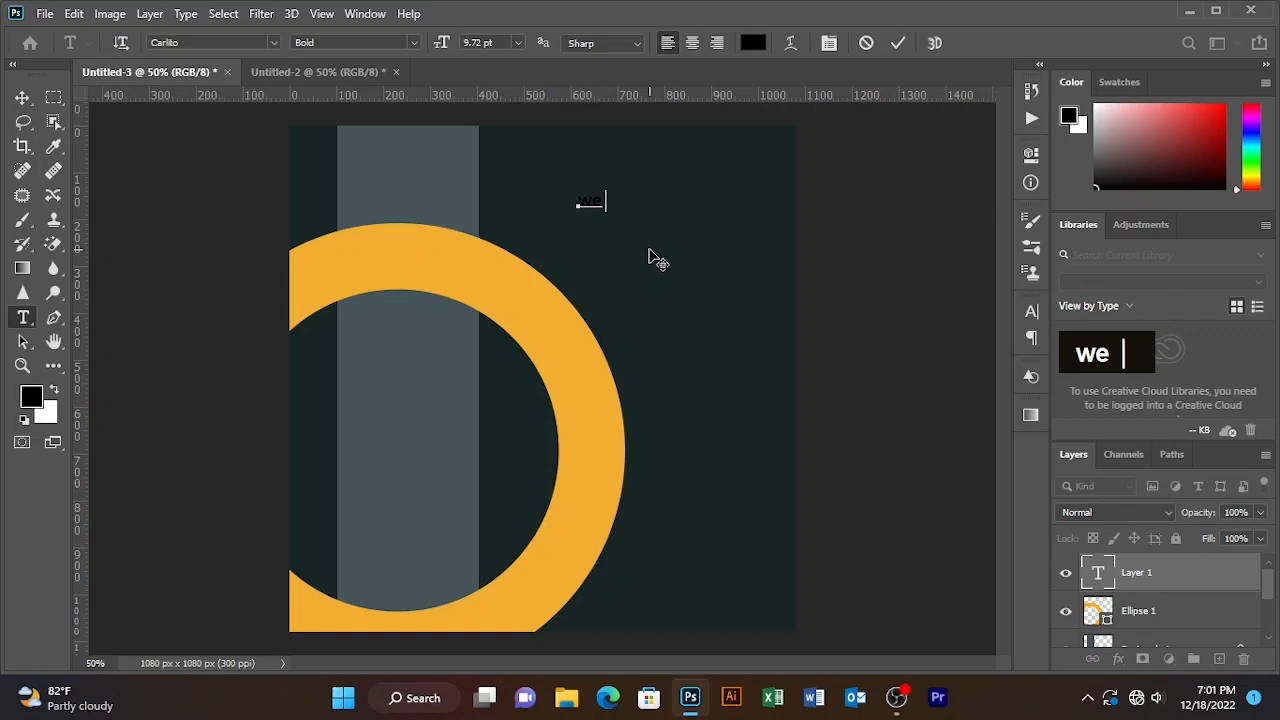
pyautogui.write(' are')
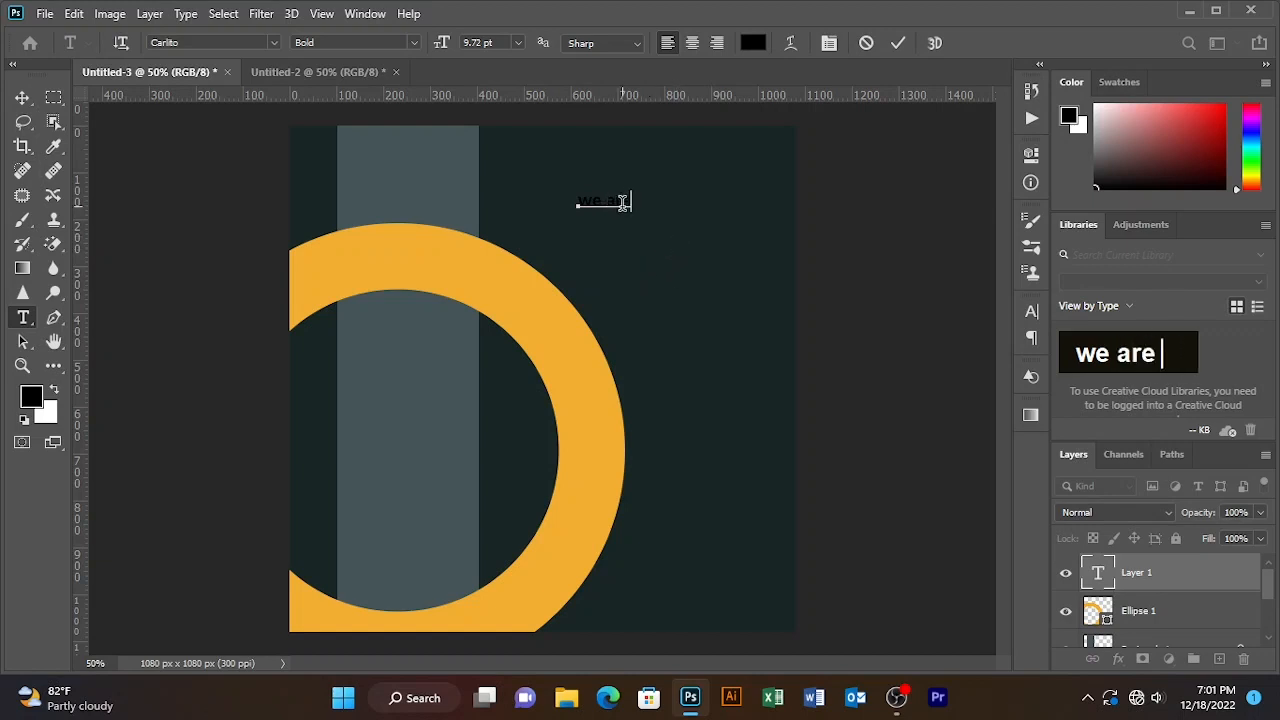
pyautogui.press('BackSpace')
pyautogui.press('BackSpace')
pyautogui.press('BackSpace')
pyautogui.press('BackSpace')
pyautogui.press('BackSpace')
pyautogui.press('BackSpace')
pyautogui.press('BackSpace')
pyautogui.press('BackSpace')
pyautogui.press('capslock')
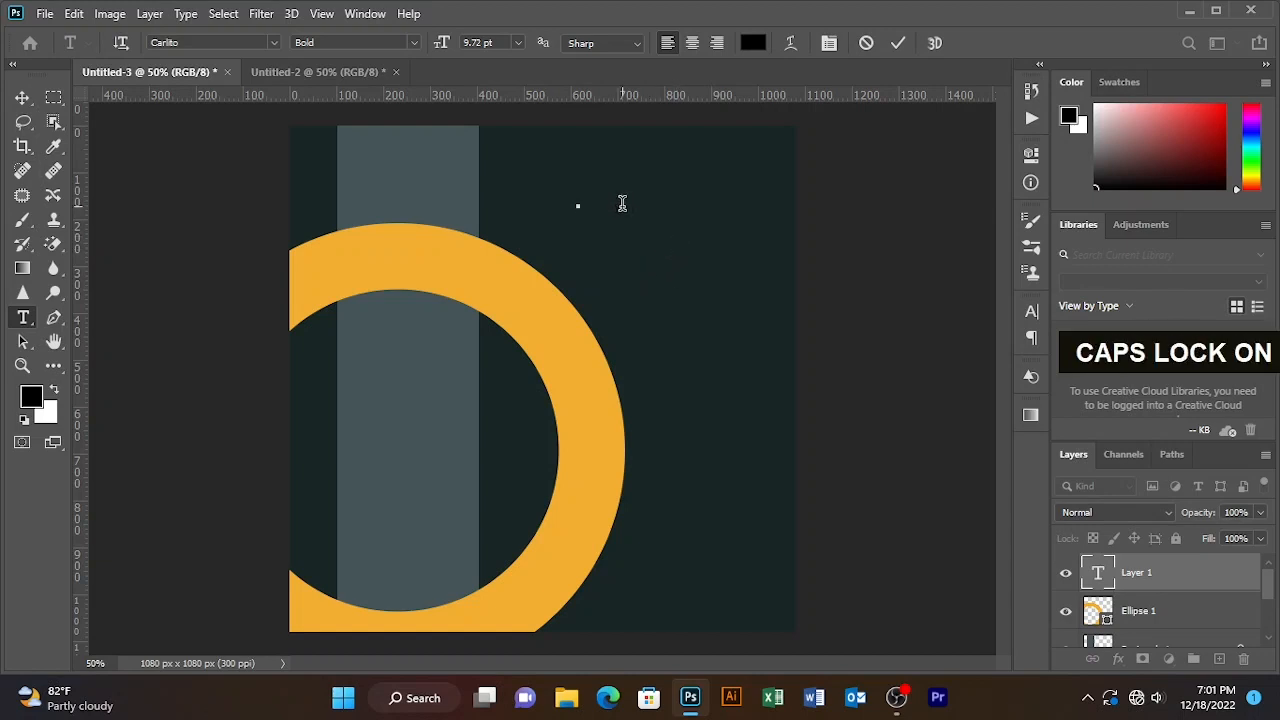
pyautogui.write('WE ARE')
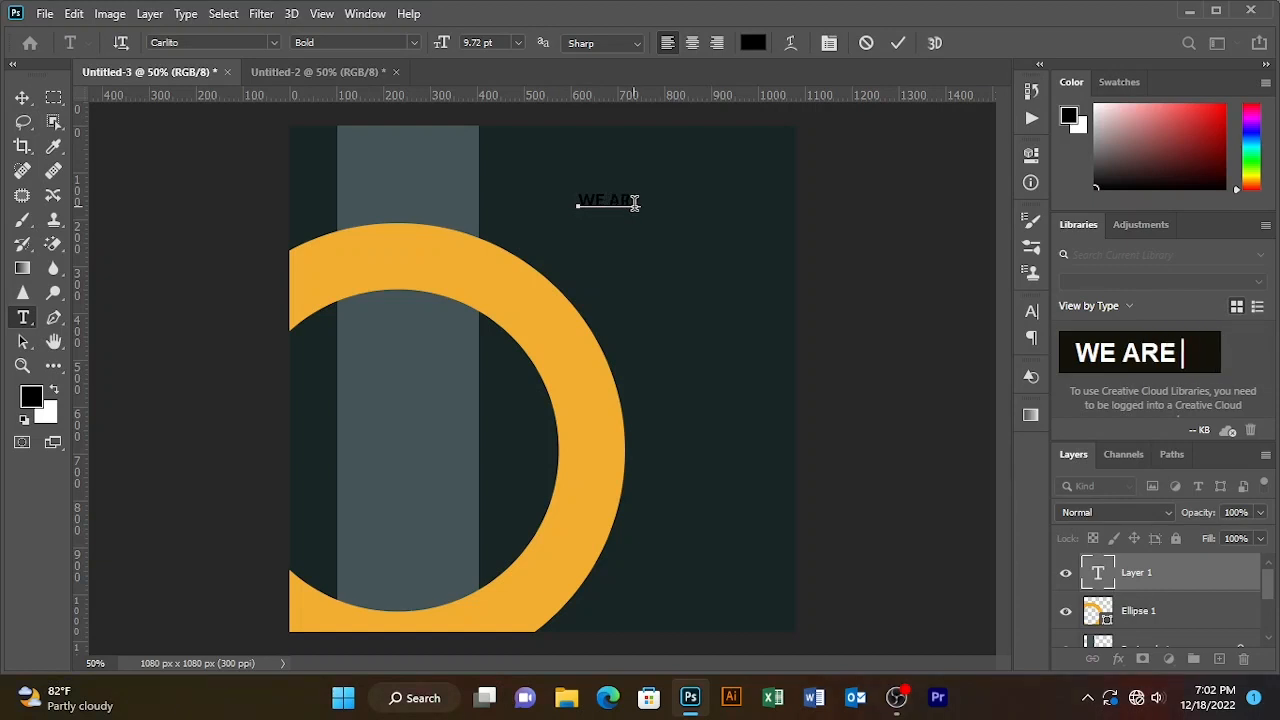
# - Move WE ARE higher, commit it, and begin typing 'CREATIVE' on a line below
pyautogui.moveTo(652, 213); pyautogui.dragTo(552, 178)
pyautogui.click(753, 42)
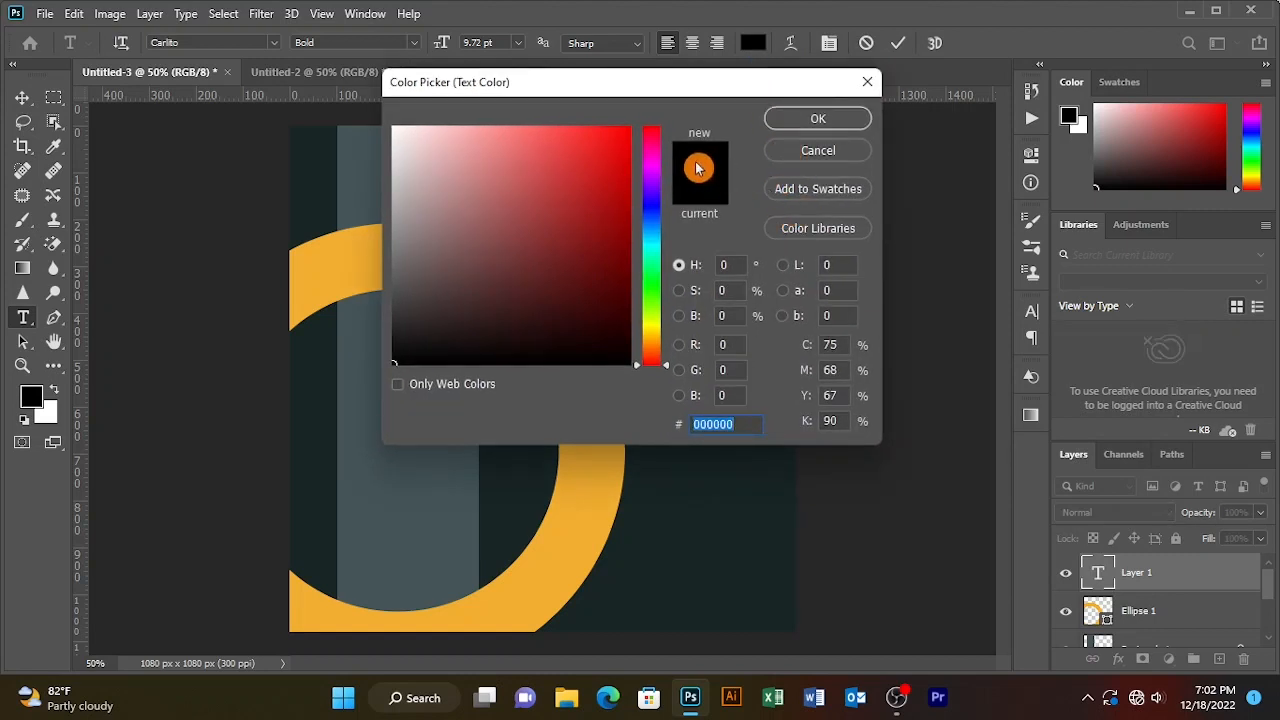
pyautogui.click(814, 120)
pyautogui.click(903, 43)
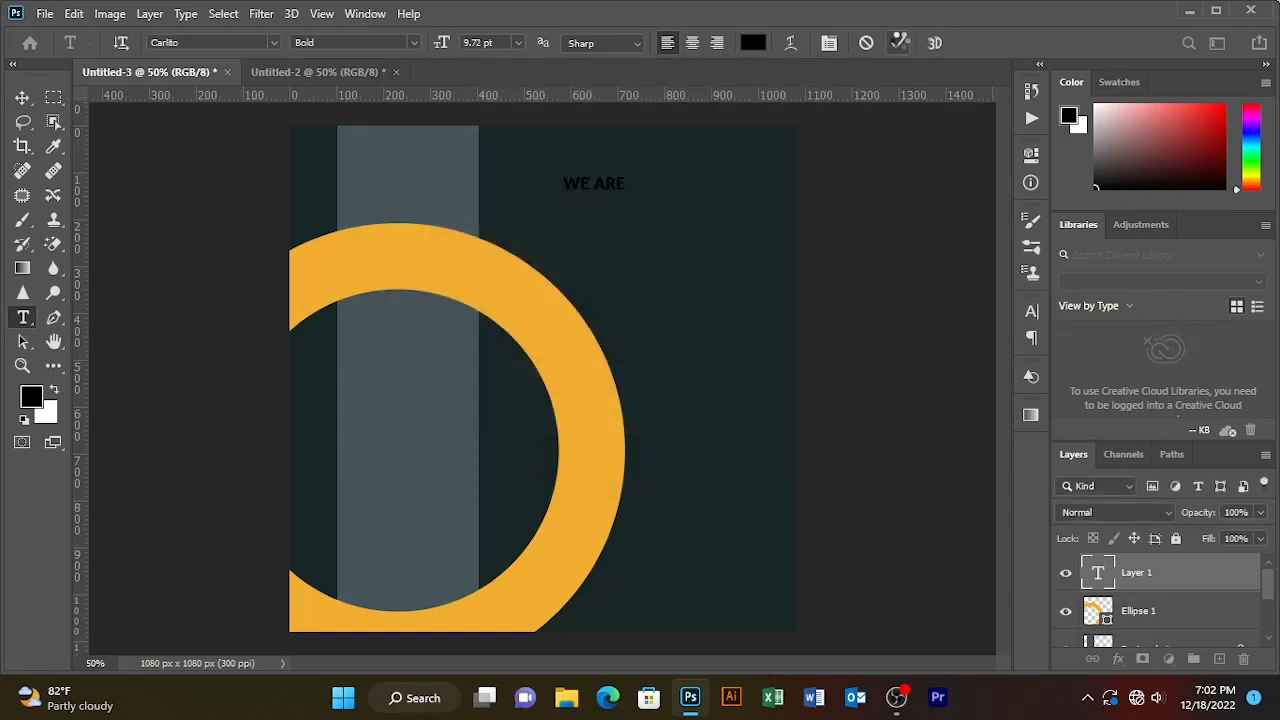
pyautogui.click(601, 238)
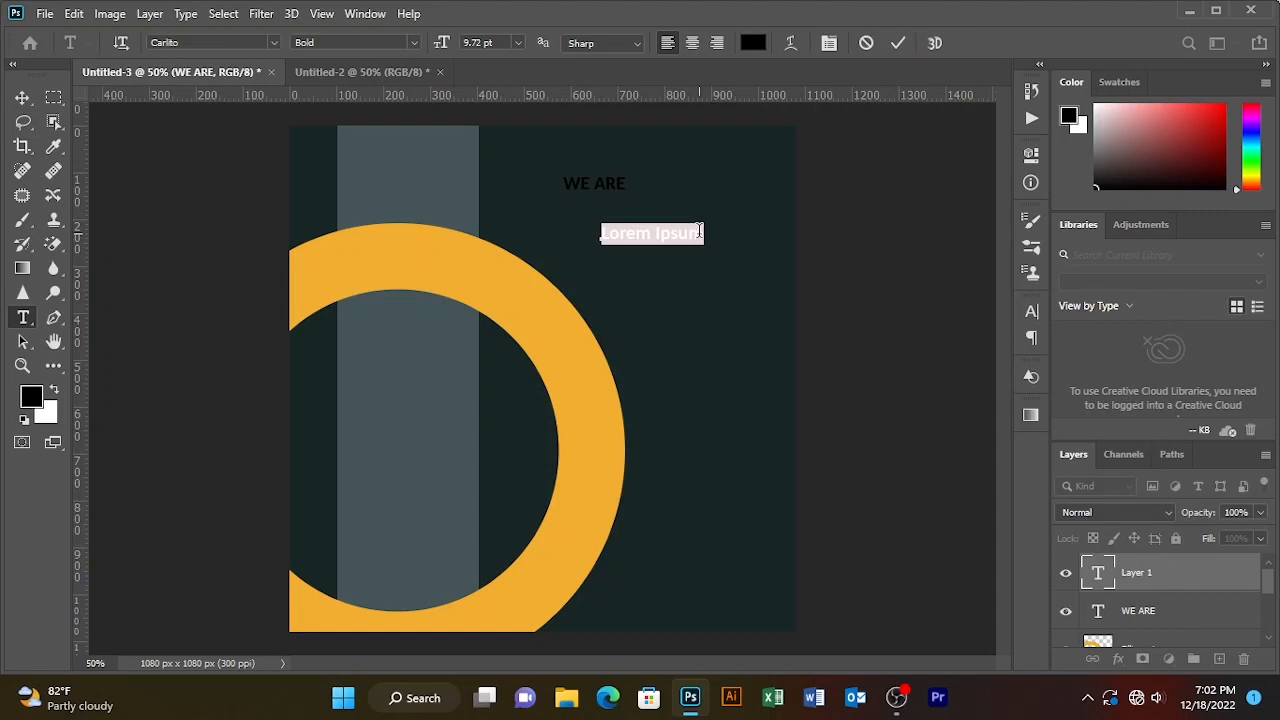
pyautogui.write('CREATIVE')
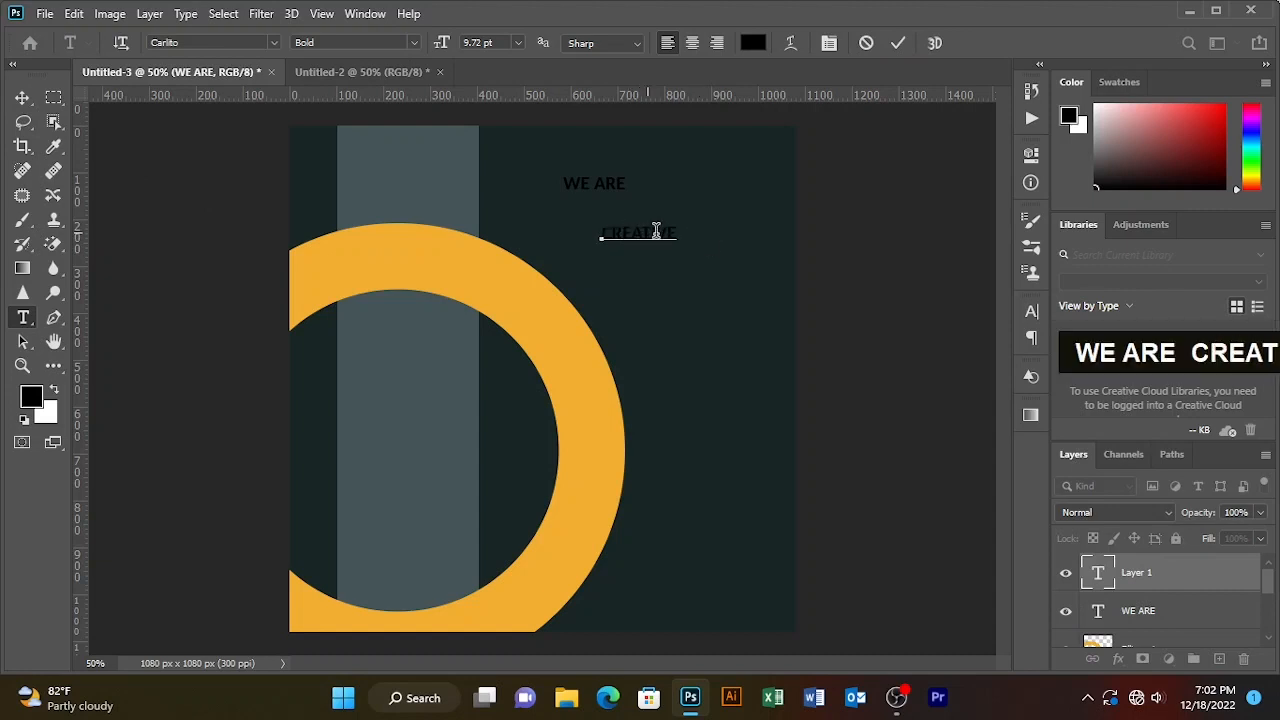
# - Set CREATIVE in Mont Heavy DEMO and tuck it just beneath WE ARE
pyautogui.moveTo(676, 237); pyautogui.dragTo(591, 222)
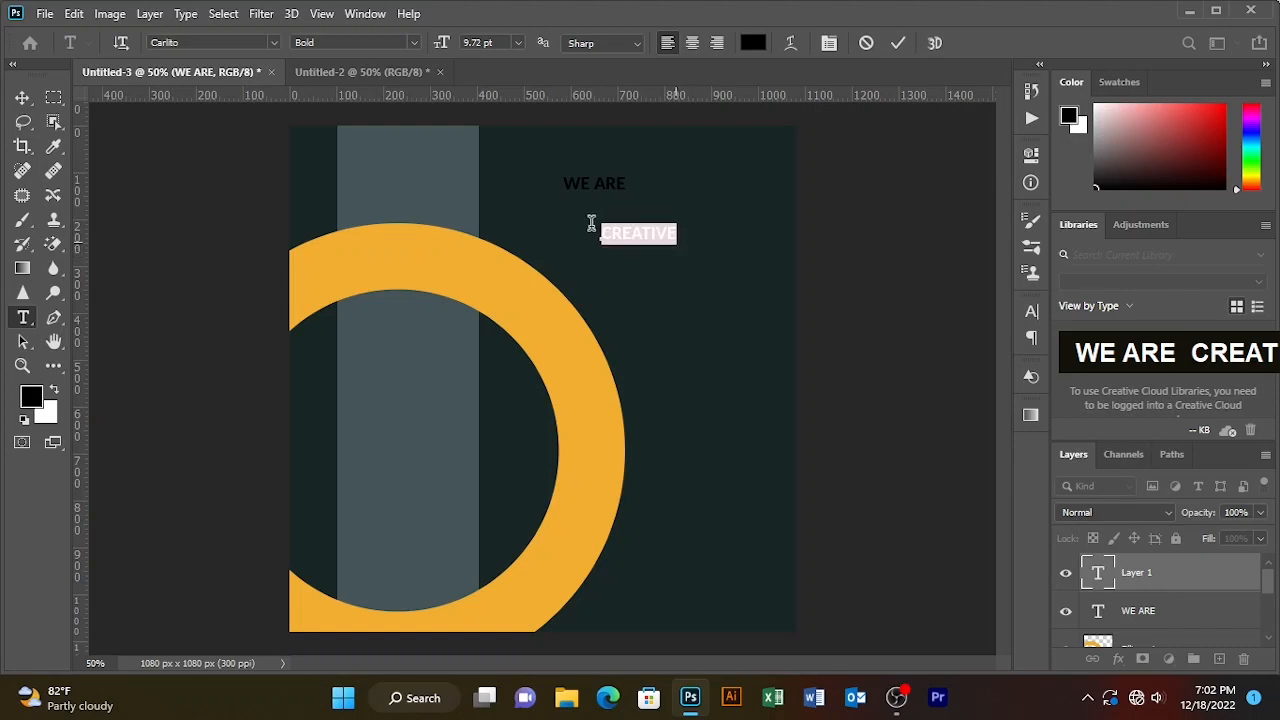
pyautogui.click(274, 46)
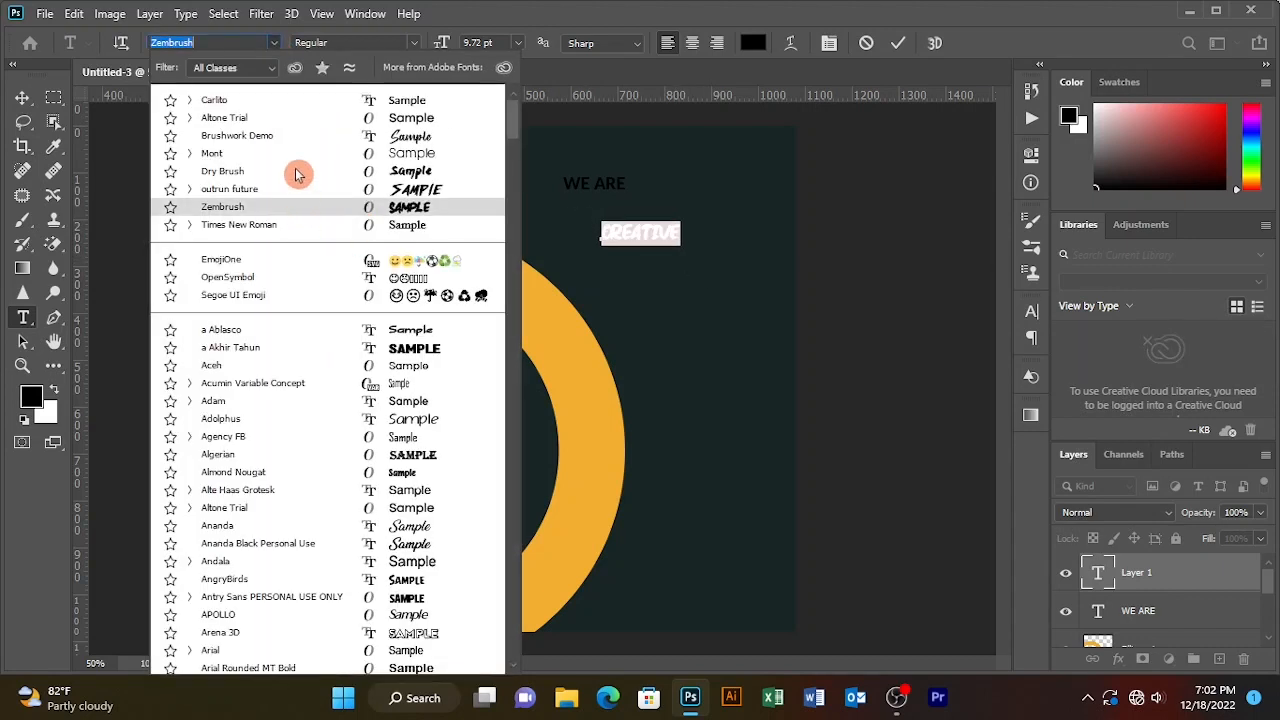
pyautogui.click(236, 158)
pyautogui.click(412, 43)
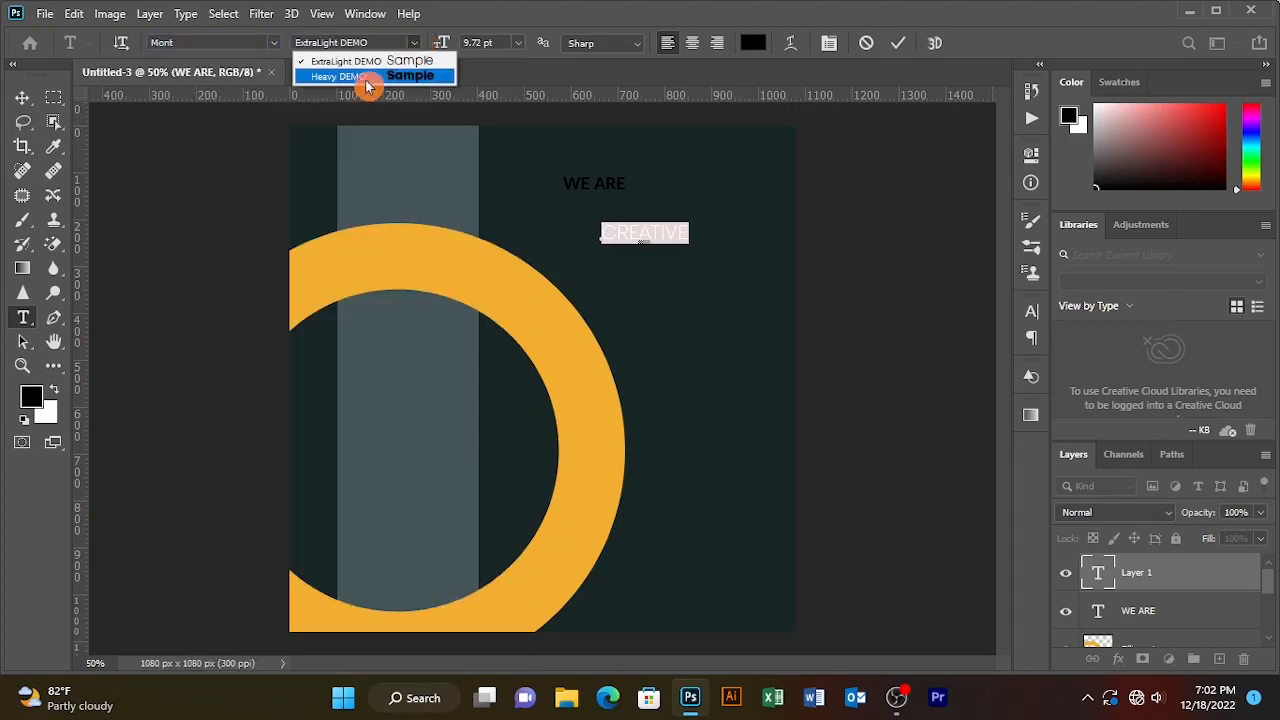
pyautogui.click(366, 78)
pyautogui.click(898, 43)
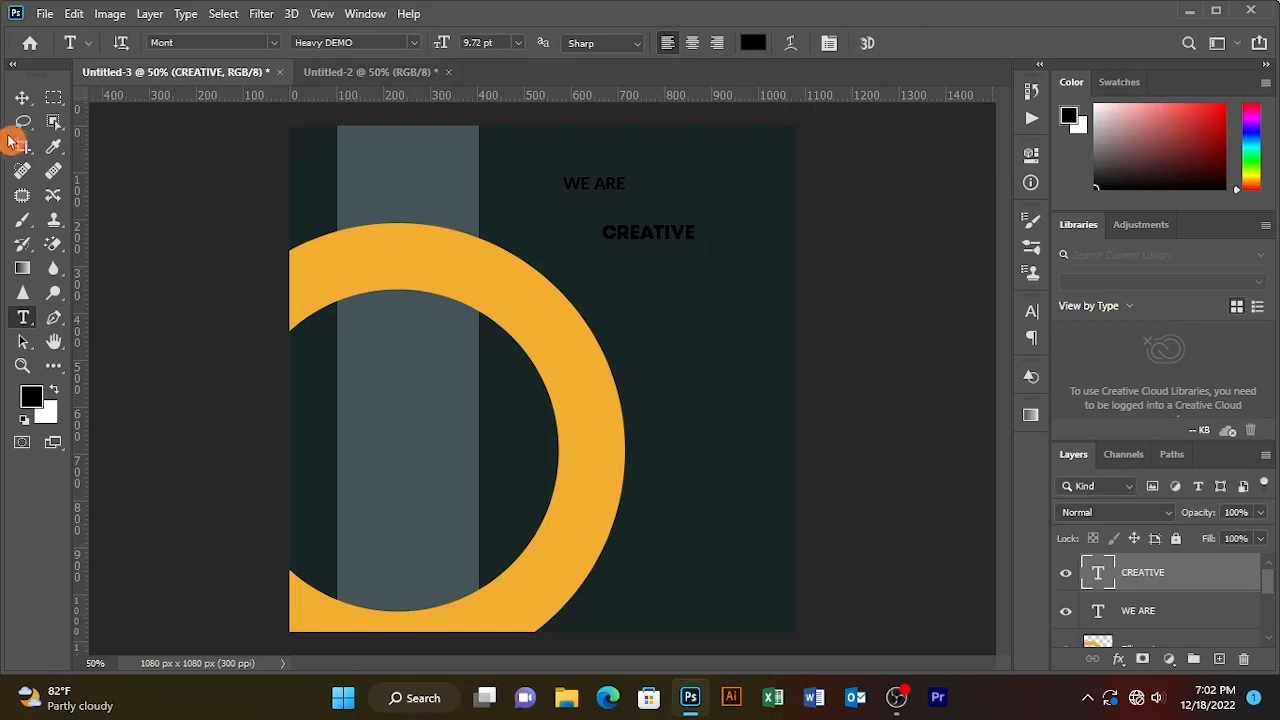
pyautogui.click(22, 97)
pyautogui.moveTo(633, 233); pyautogui.dragTo(609, 206)
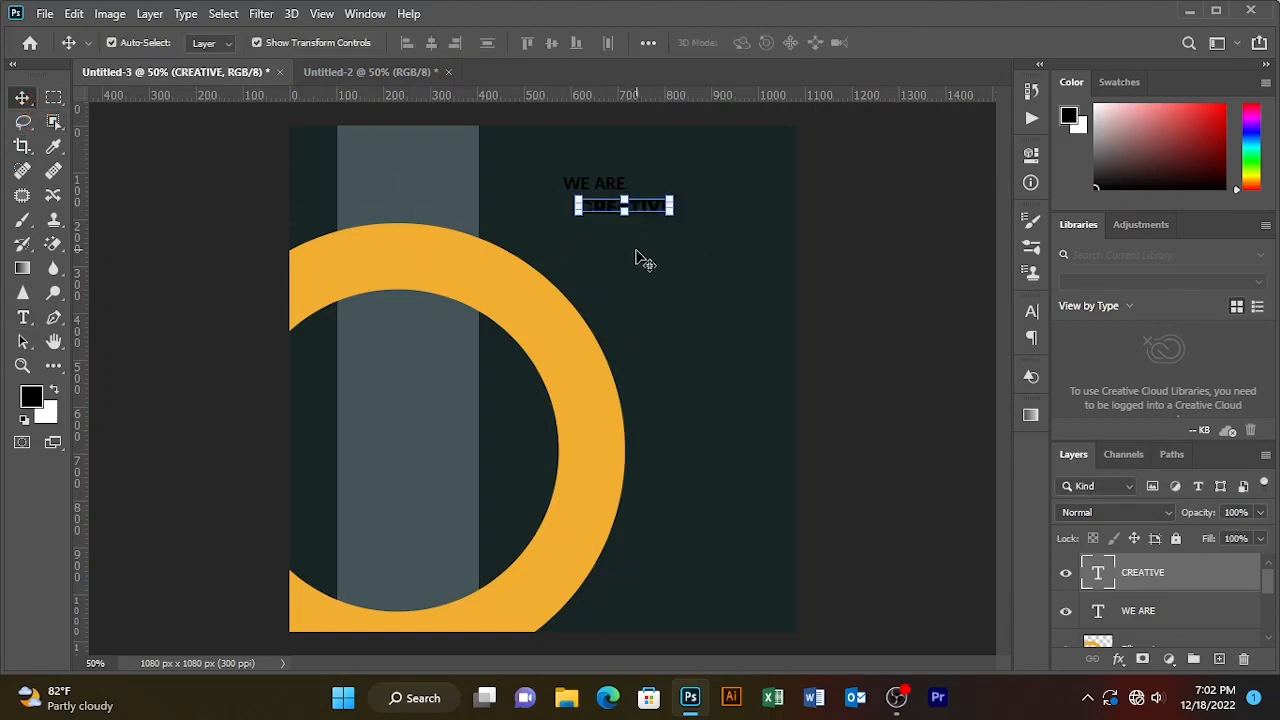
pyautogui.click(666, 253)
# - Add a 'DIGITAL' text line just below CREATIVE
pyautogui.press('t')
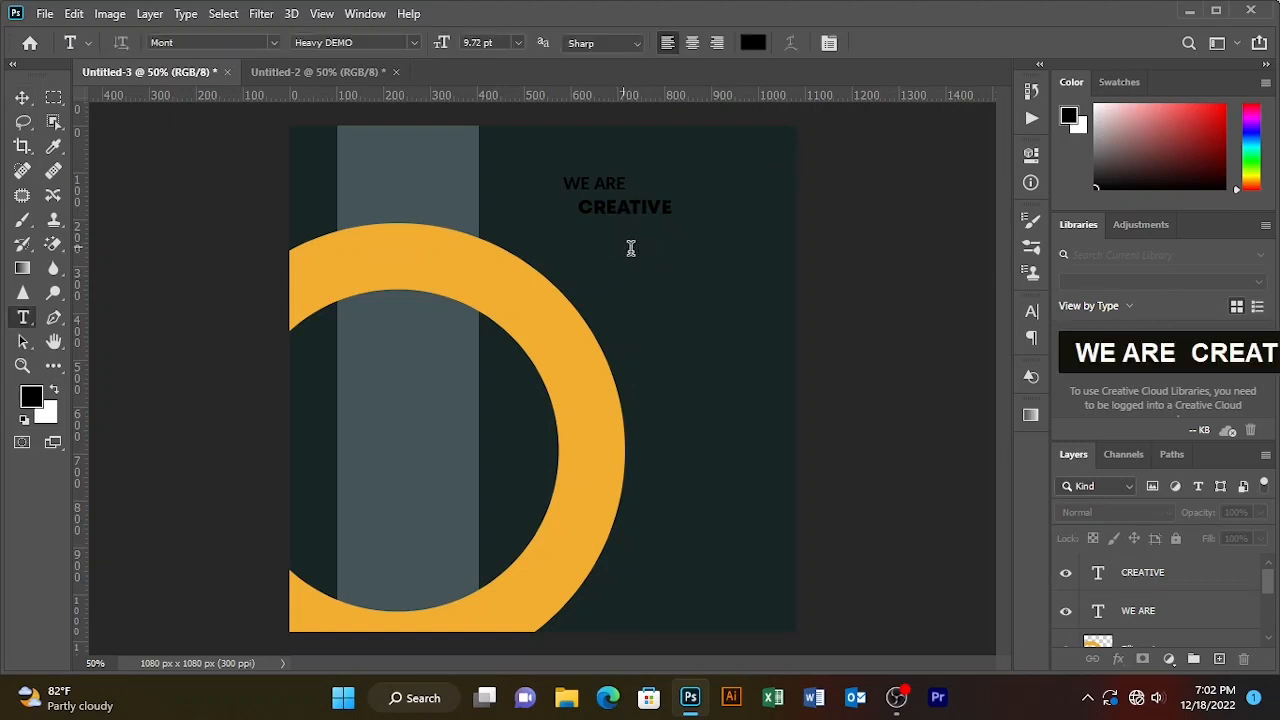
pyautogui.click(631, 248)
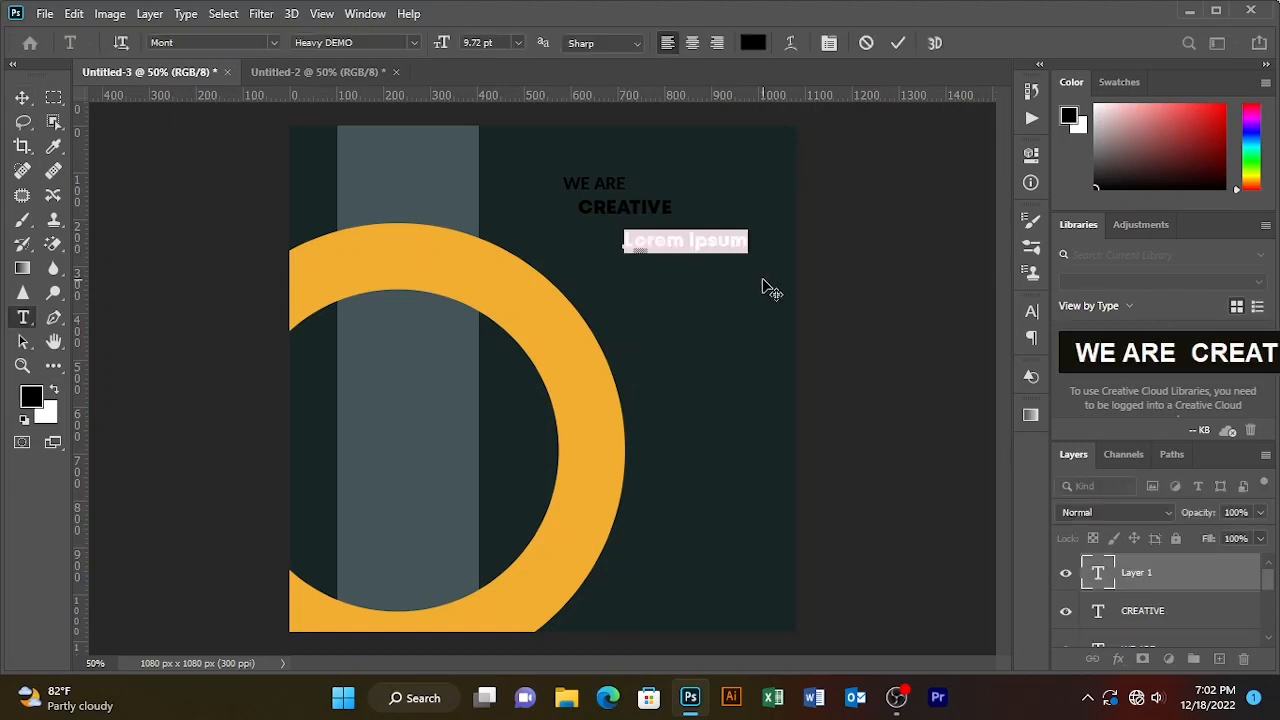
pyautogui.press('BackSpace')
pyautogui.press('capslock')
pyautogui.write('DIGITA')
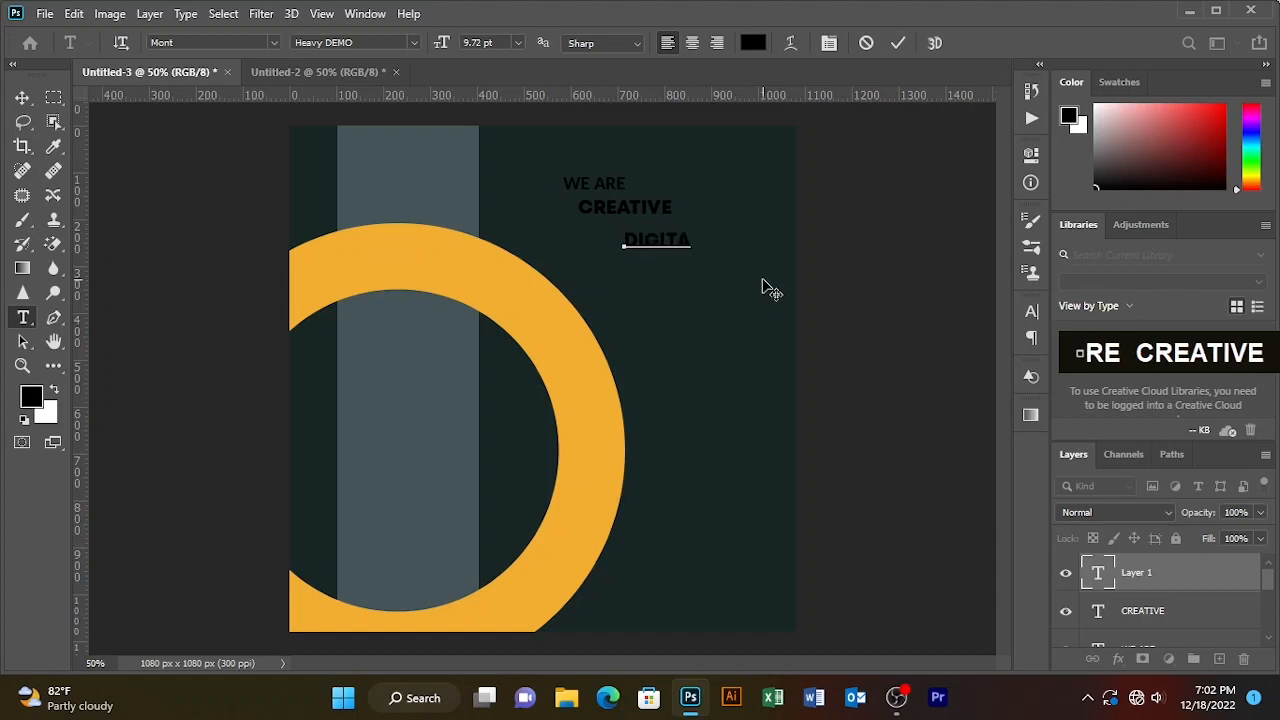
pyautogui.write('L')
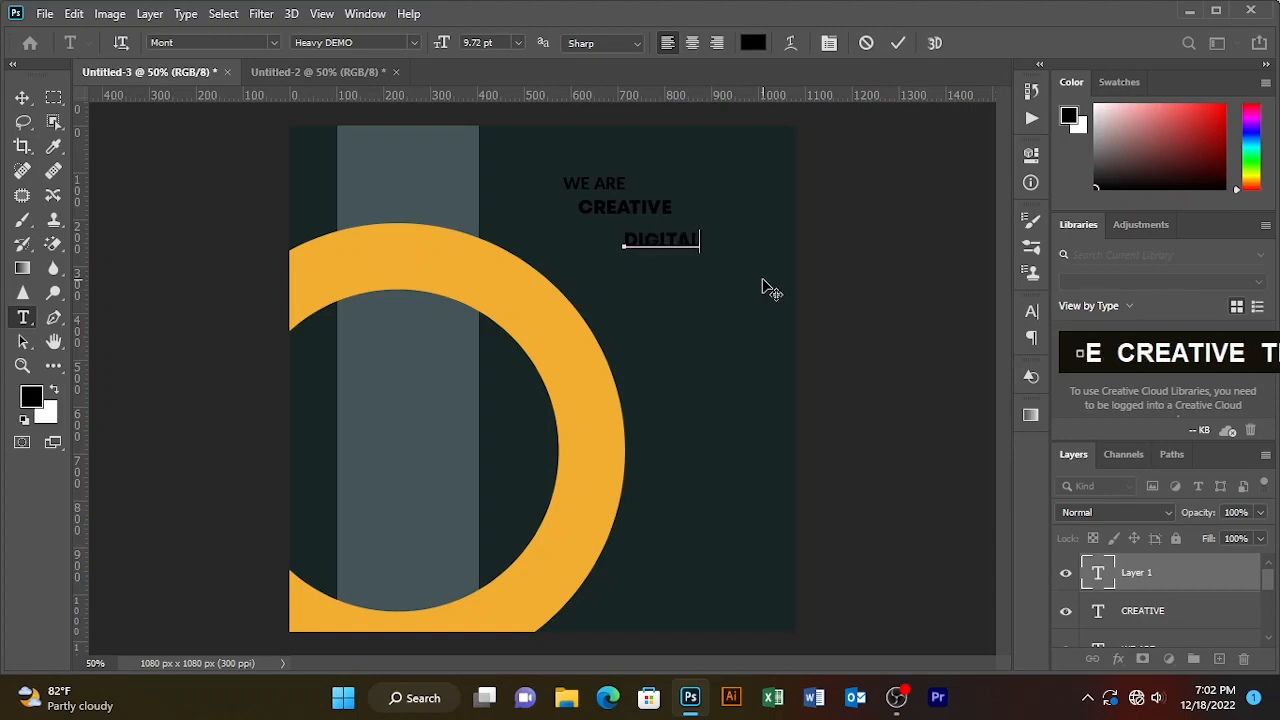
pyautogui.moveTo(697, 275)
pyautogui.mouseDown()
pyautogui.moveTo(726, 190)
pyautogui.moveTo(711, 251)
pyautogui.moveTo(689, 260)
pyautogui.mouseUp()
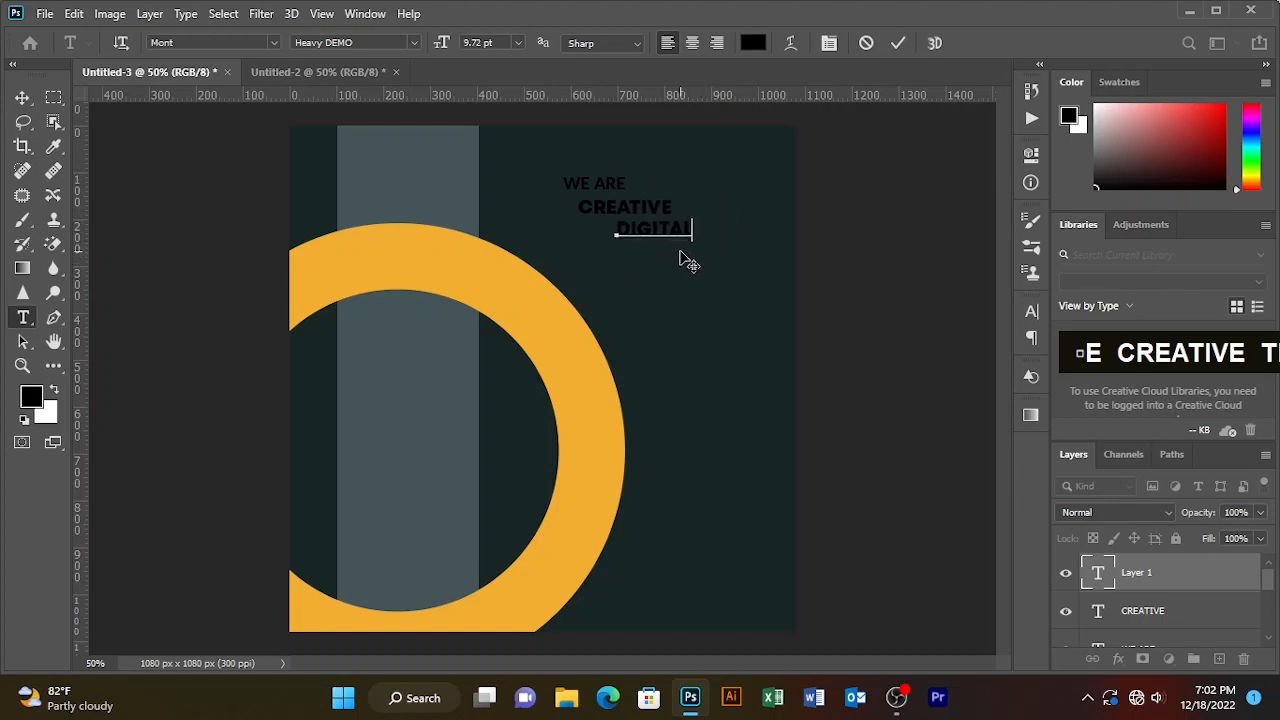
pyautogui.click(898, 43)
# - Add a 'MARKETING' text line placed below DIGITAL
pyautogui.click(619, 301)
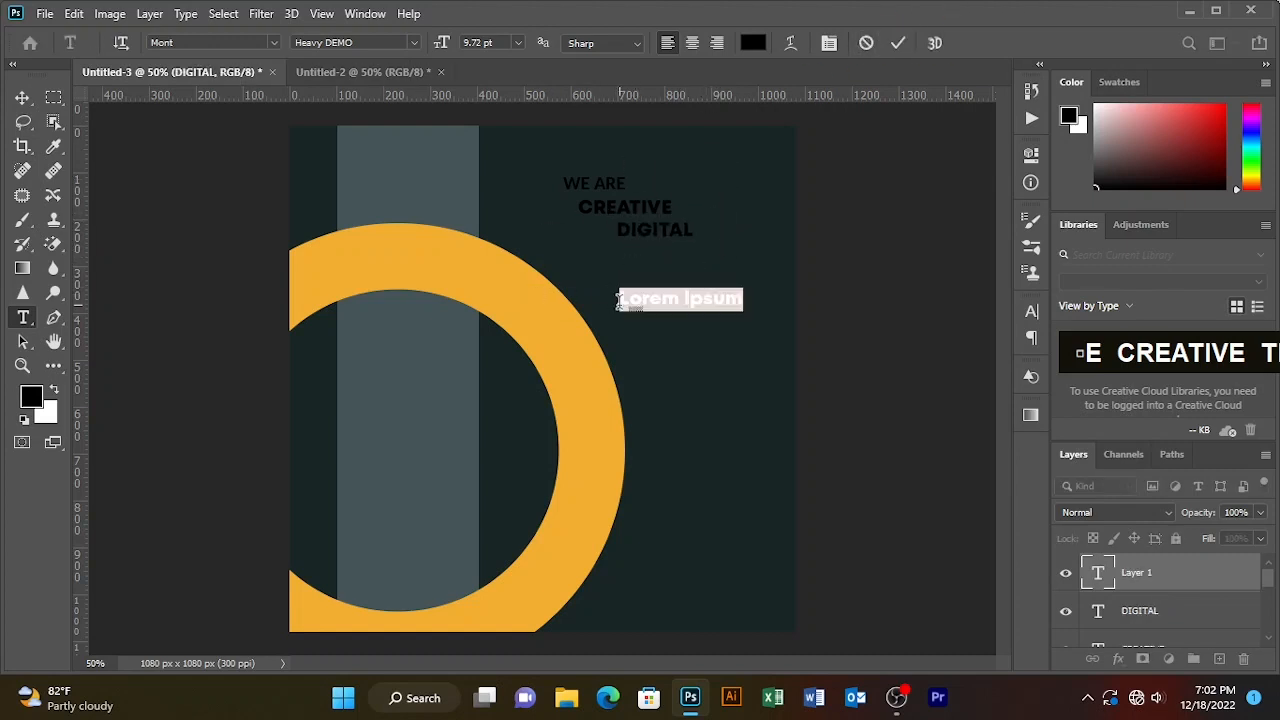
pyautogui.write('MARKET')
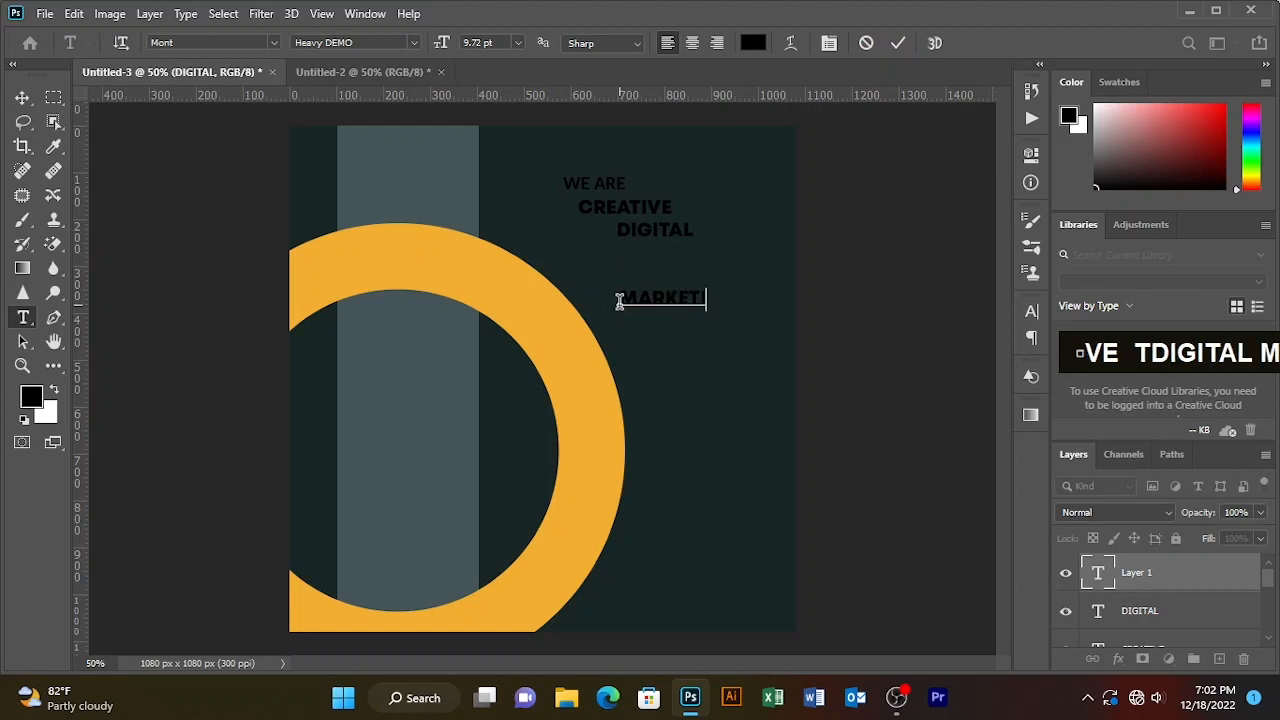
pyautogui.write('ING')
pyautogui.moveTo(679, 338); pyautogui.dragTo(636, 285)
pyautogui.click(897, 45)
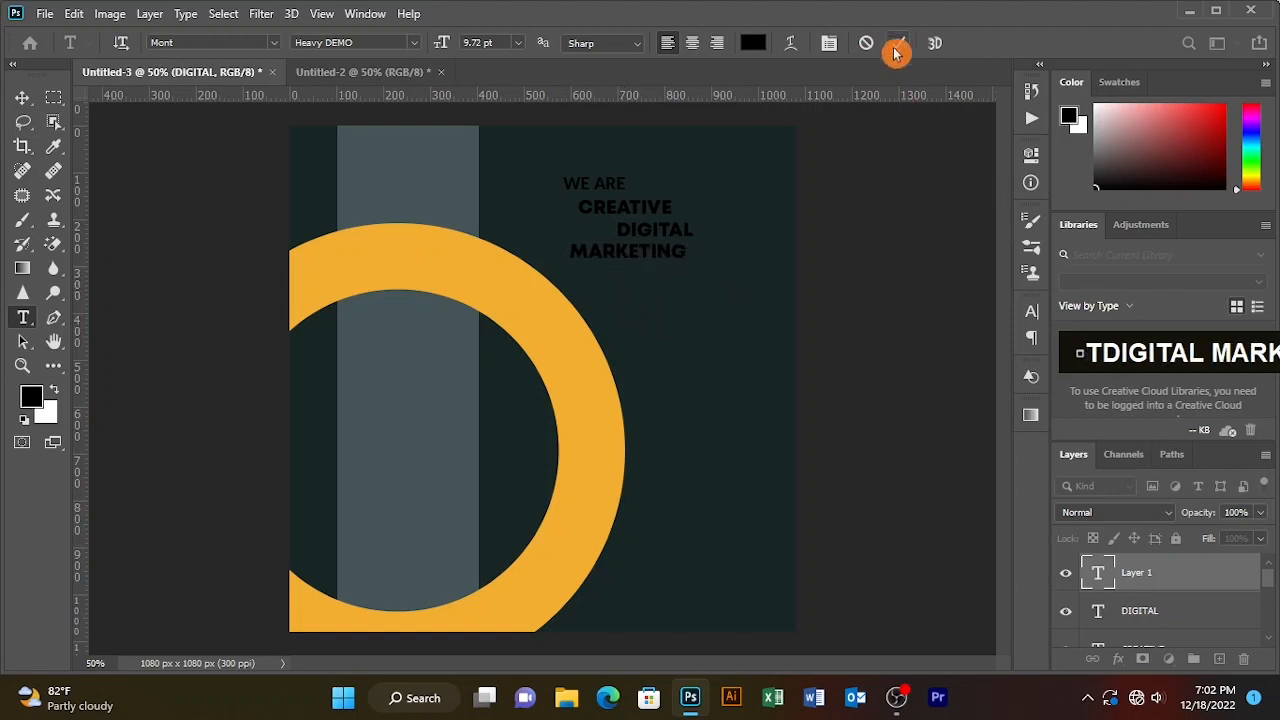
# - Add an 'AGENCY' text line positioned directly under MARKETING
pyautogui.click(652, 306)
pyautogui.write('AGE')
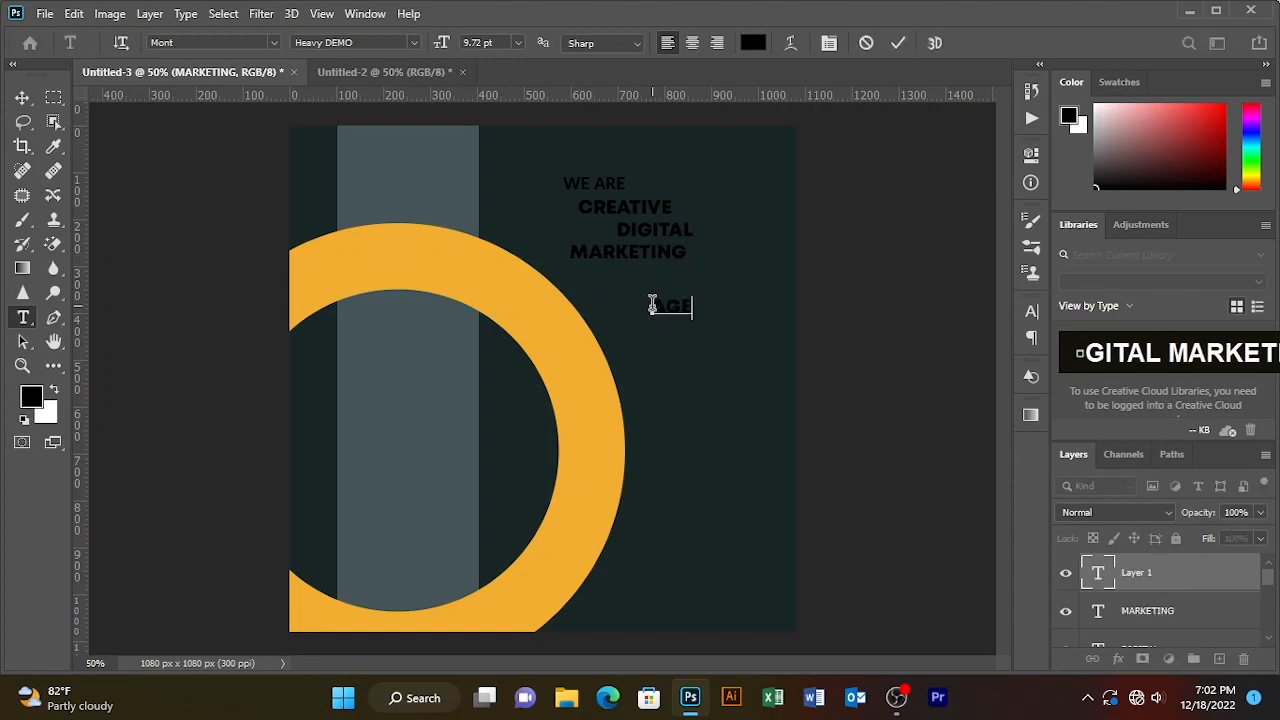
pyautogui.write('NCY')
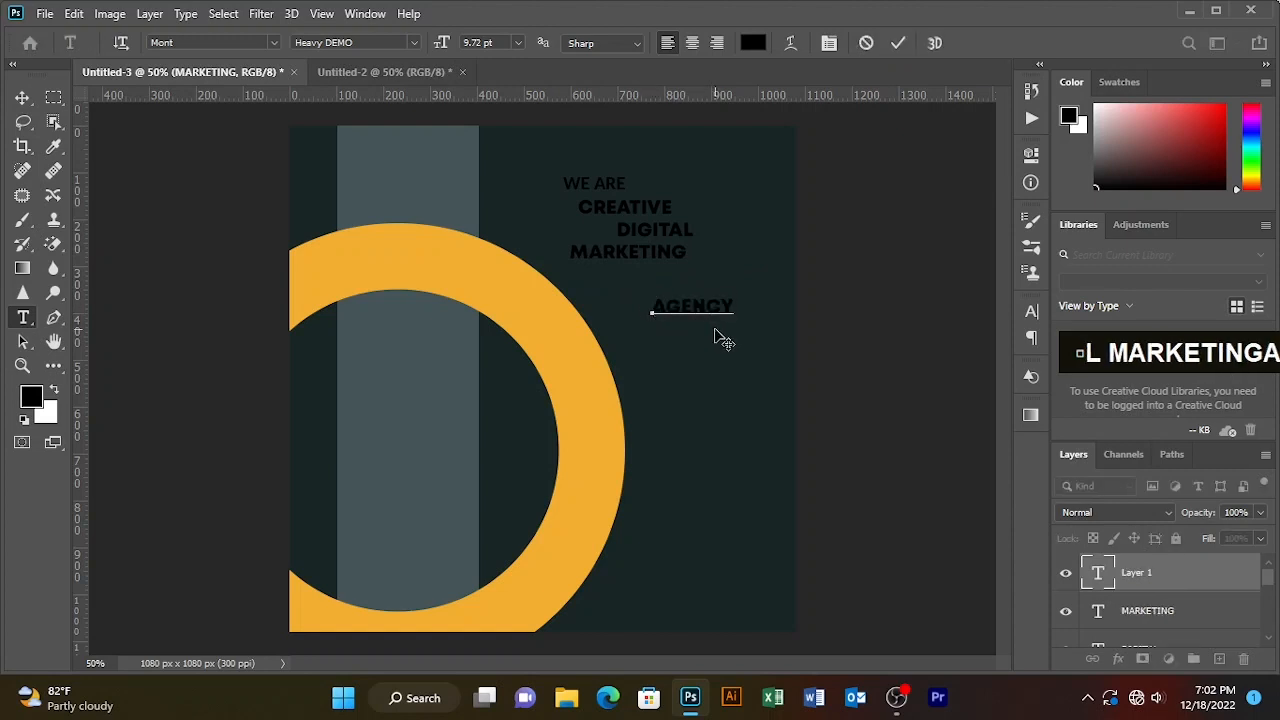
pyautogui.moveTo(716, 336); pyautogui.dragTo(681, 302)
pyautogui.click(900, 45)
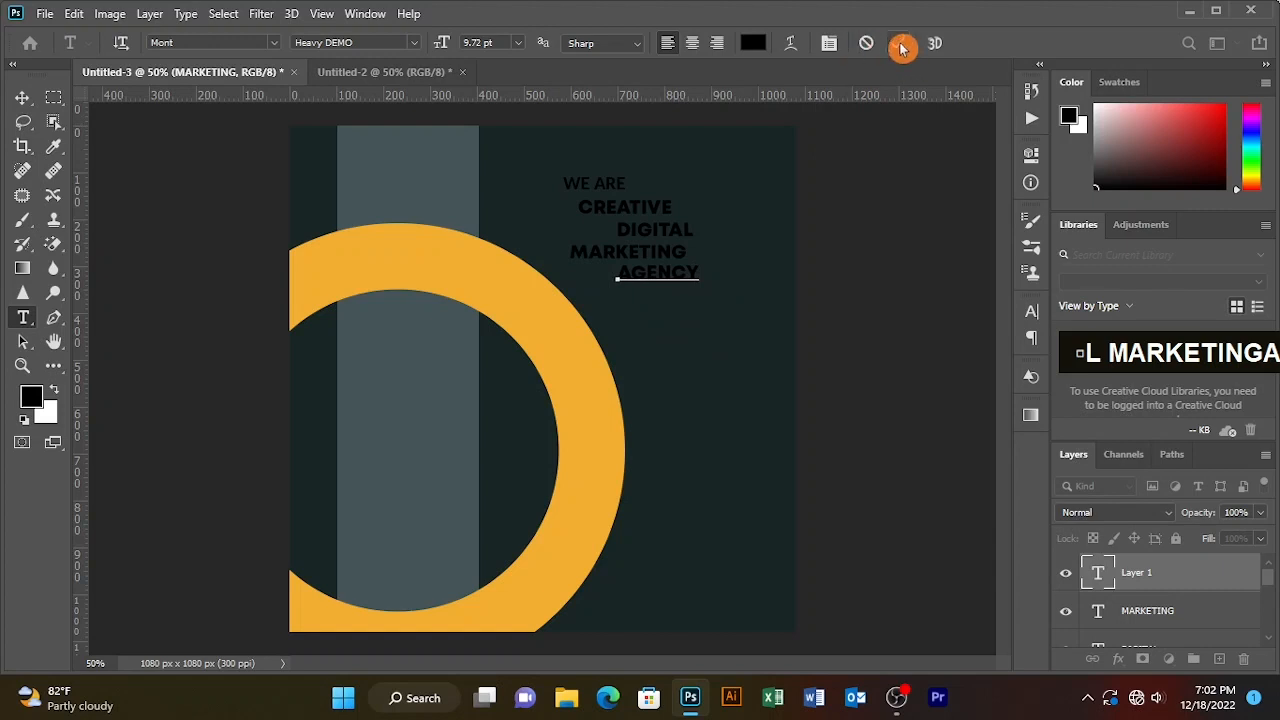
pyautogui.click(22, 98)
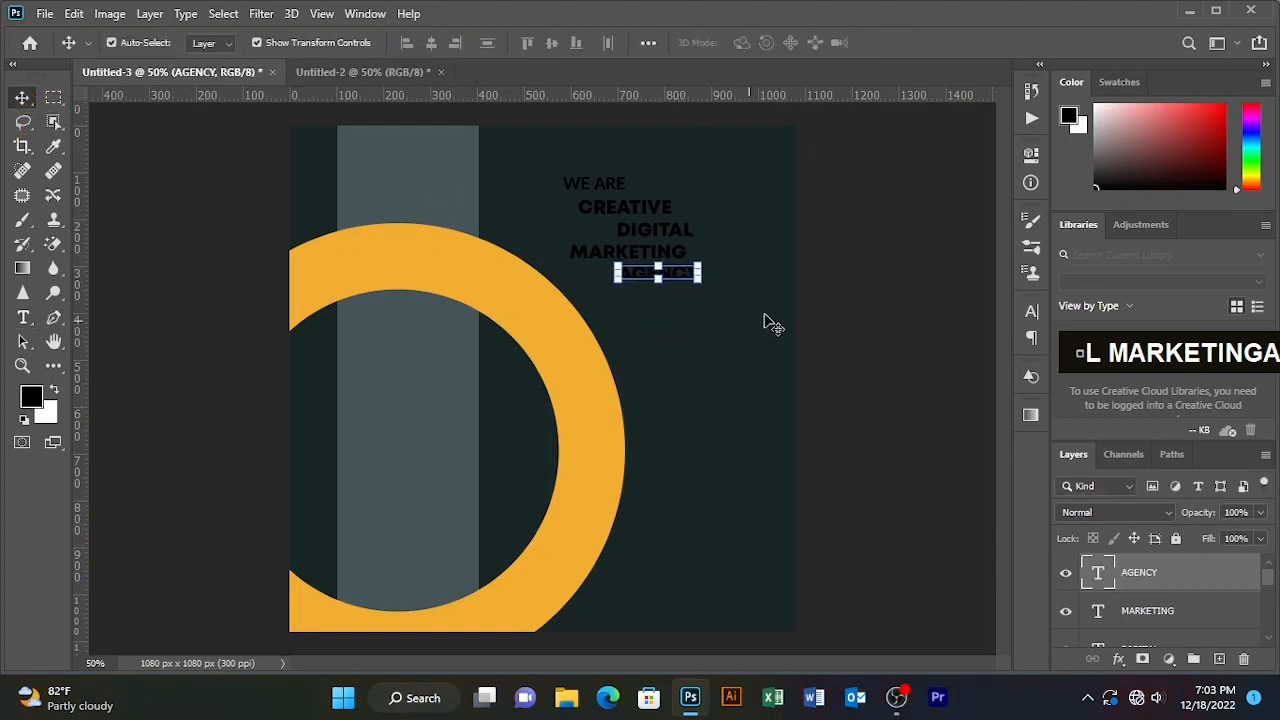
pyautogui.click(685, 340)
# - Draw a wide white-filled rectangle to the right of the ring
pyautogui.rightClick(54, 366)
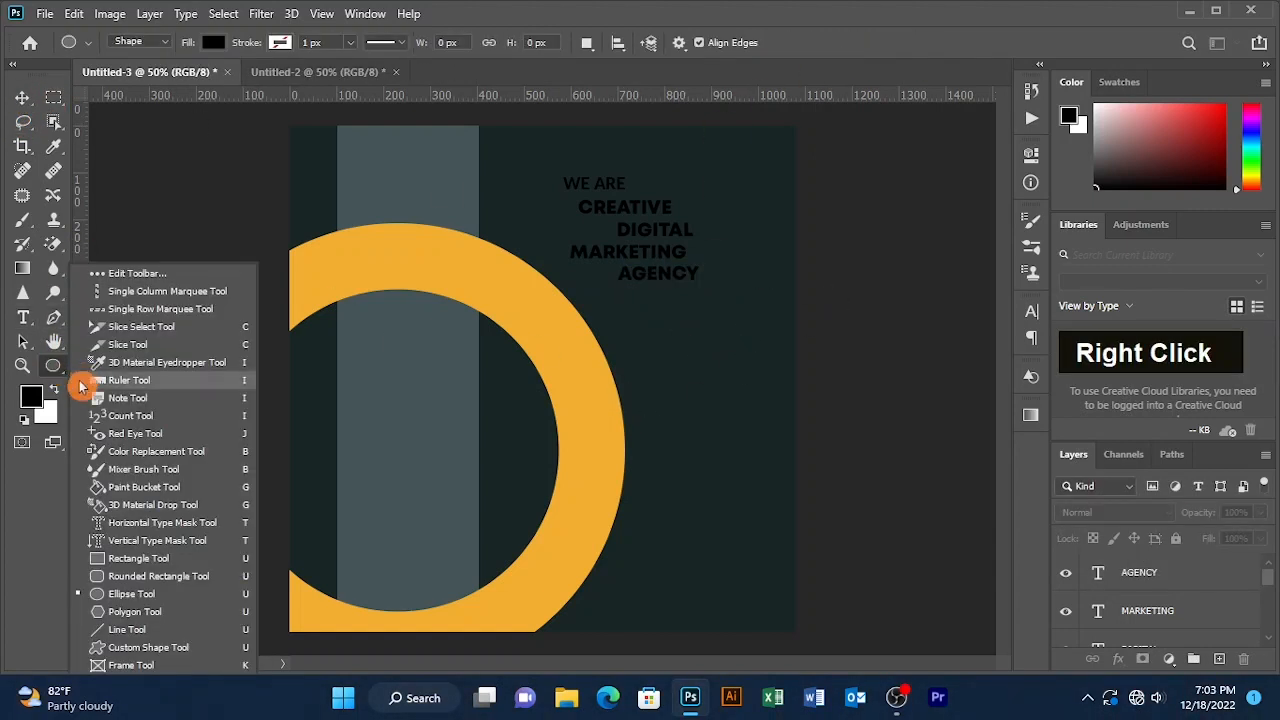
pyautogui.click(110, 551)
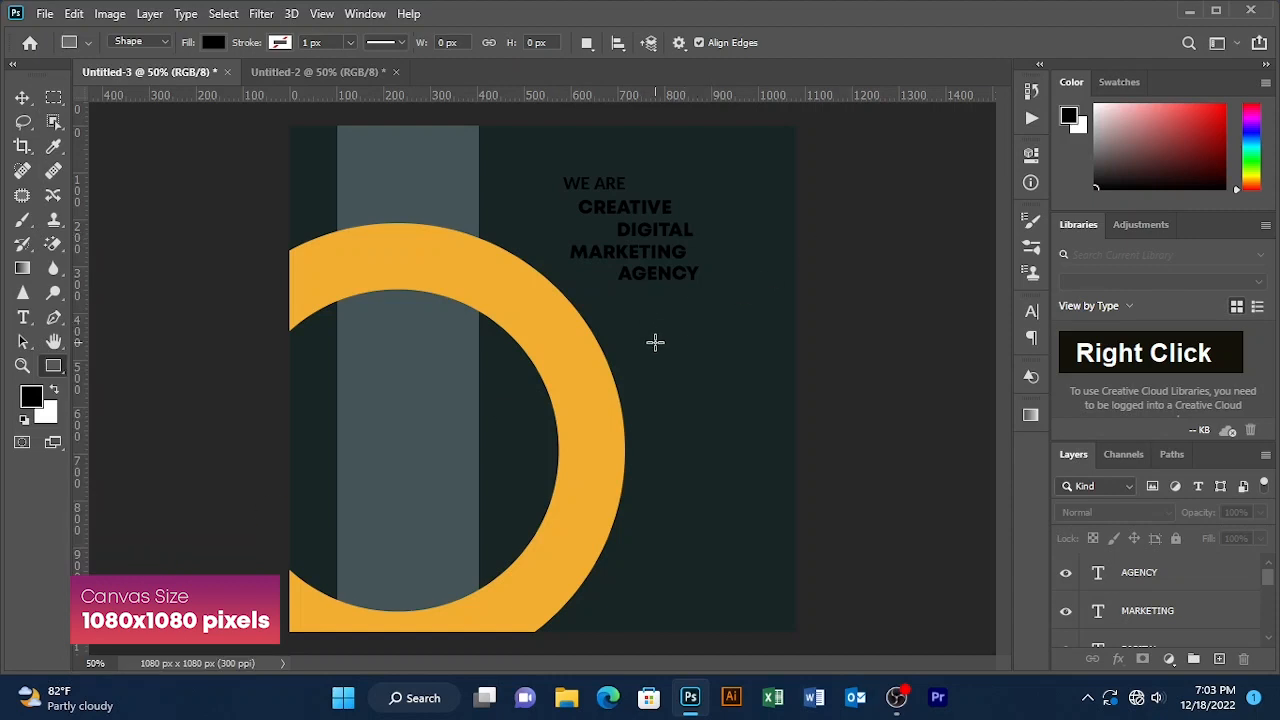
pyautogui.moveTo(627, 339); pyautogui.dragTo(853, 391)
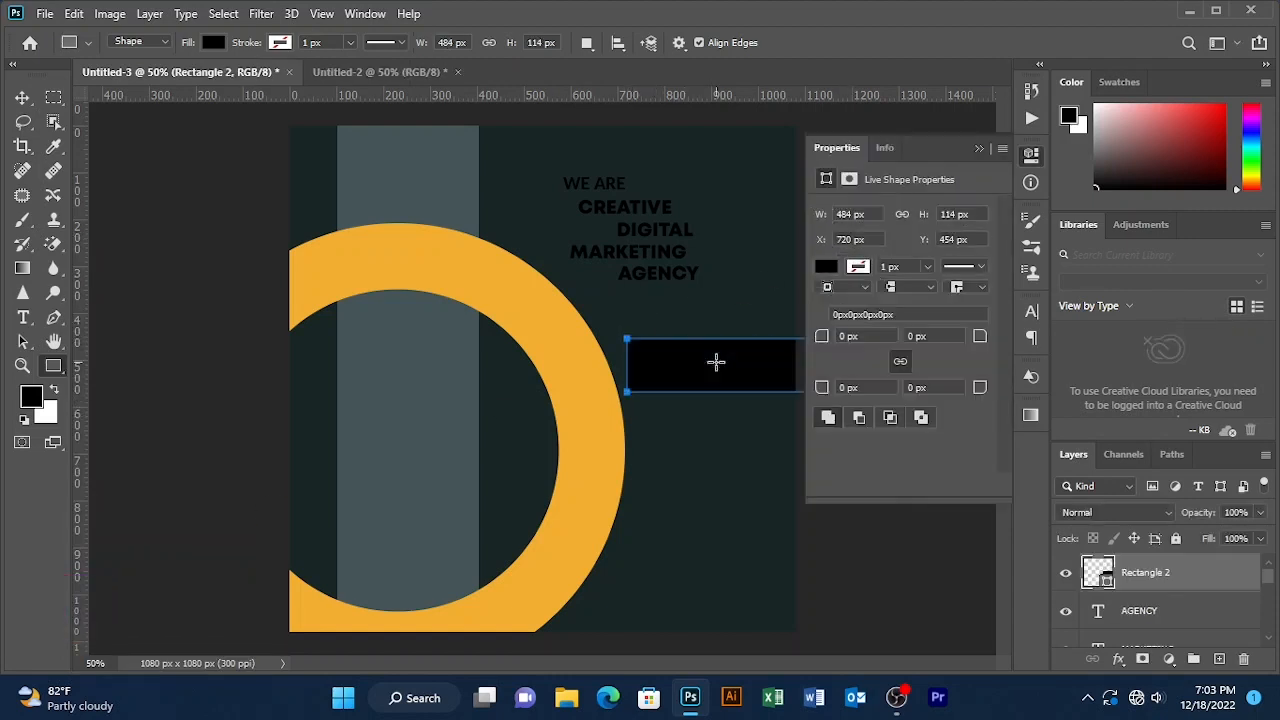
pyautogui.click(211, 42)
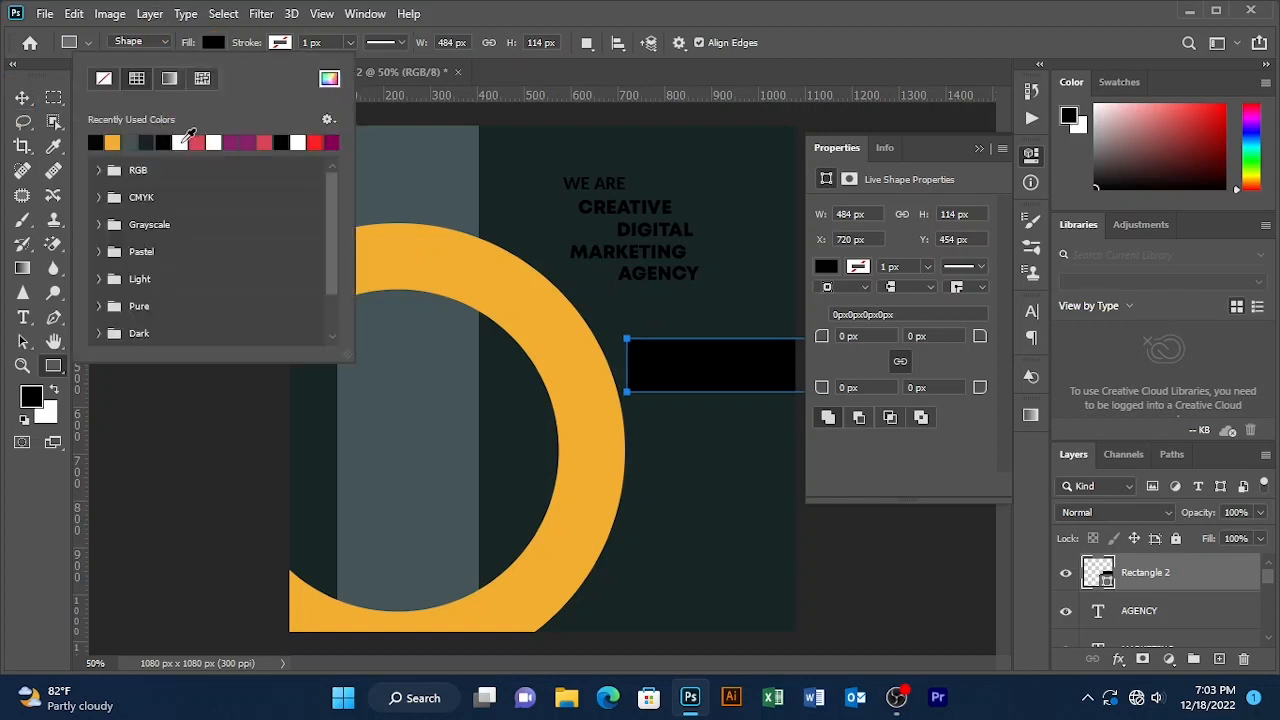
pyautogui.click(182, 143)
# - Scale the white rectangle to about 79% below AGENCY and move MARKETING onto it
pyautogui.click(22, 97)
pyautogui.click(979, 147)
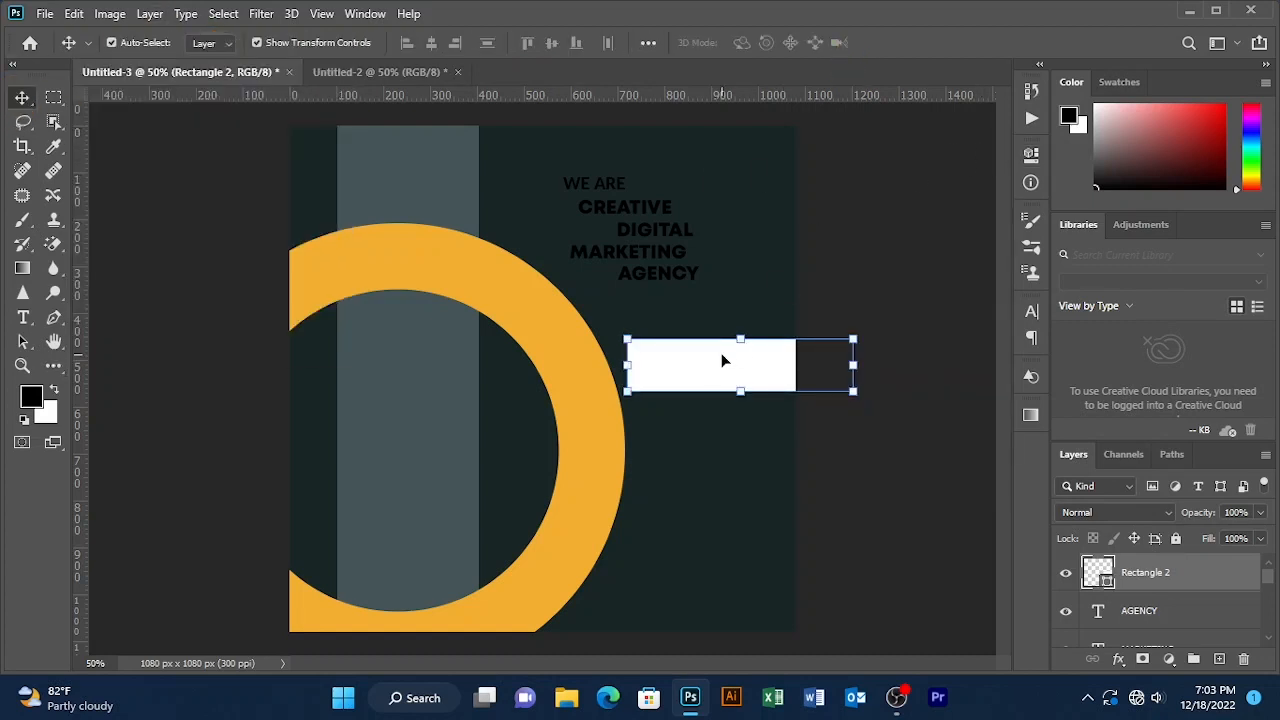
pyautogui.moveTo(724, 360); pyautogui.dragTo(656, 305)
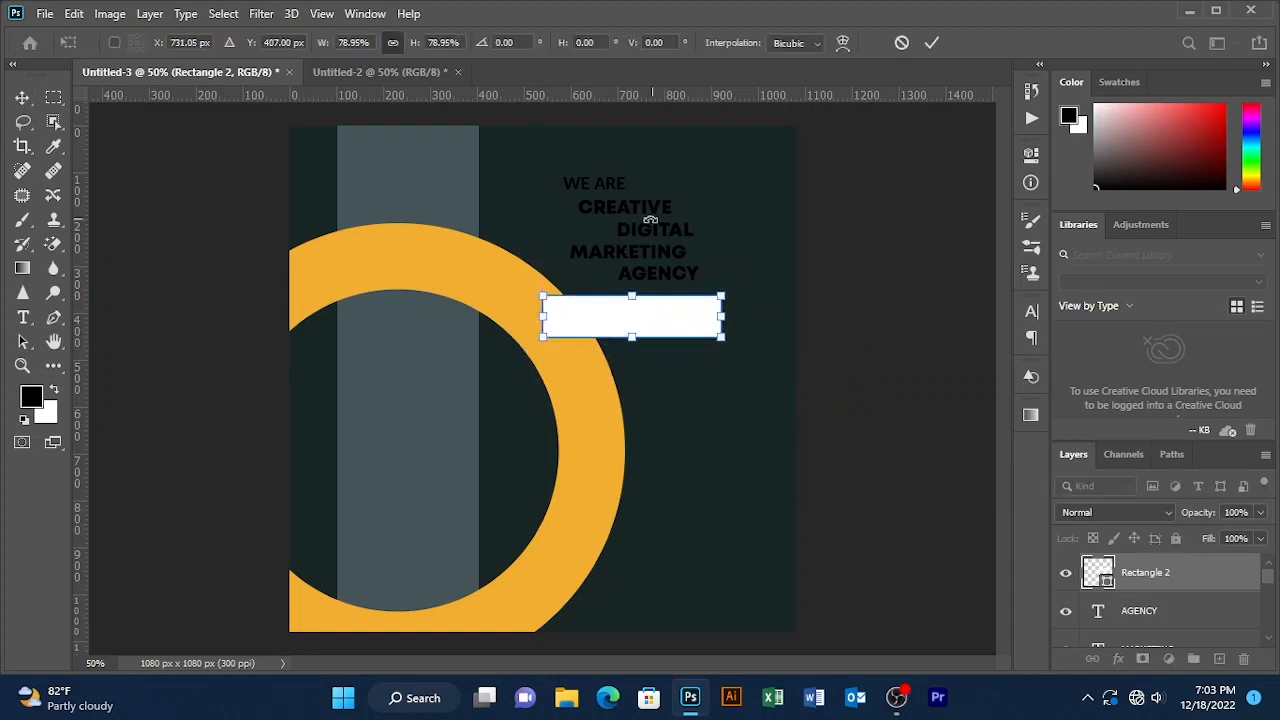
pyautogui.click(932, 42)
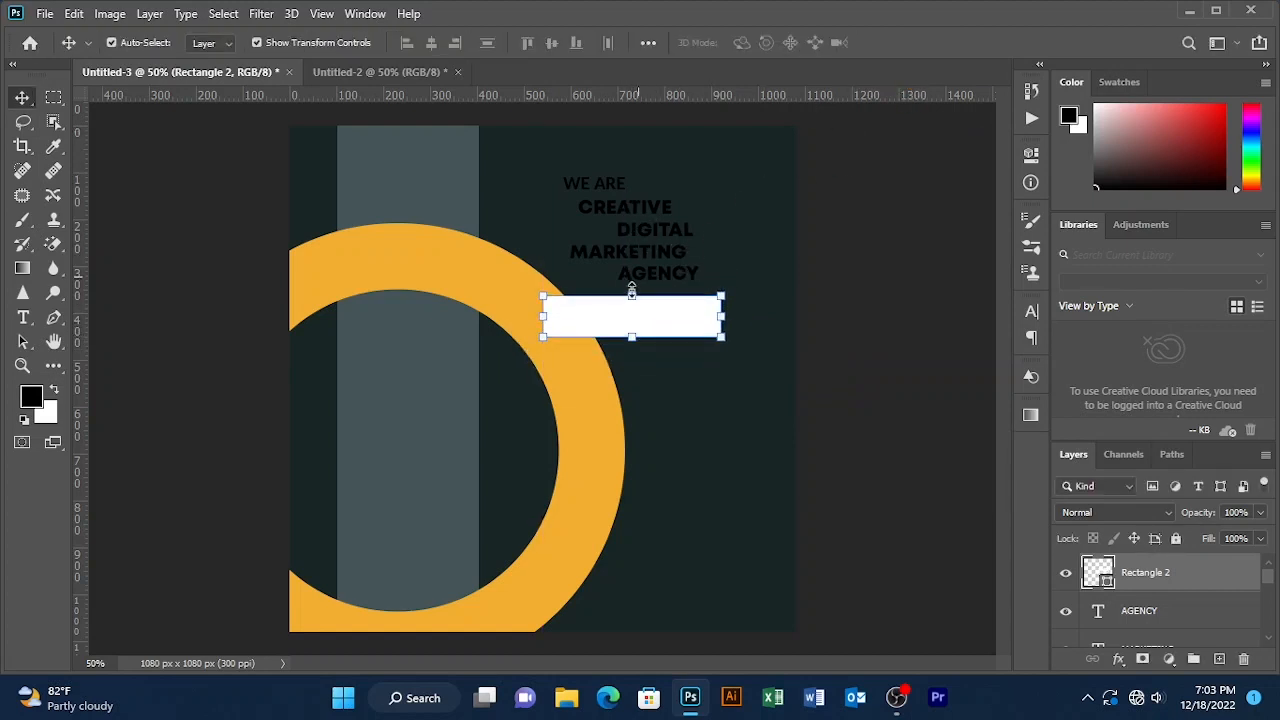
pyautogui.moveTo(620, 255); pyautogui.dragTo(644, 319)
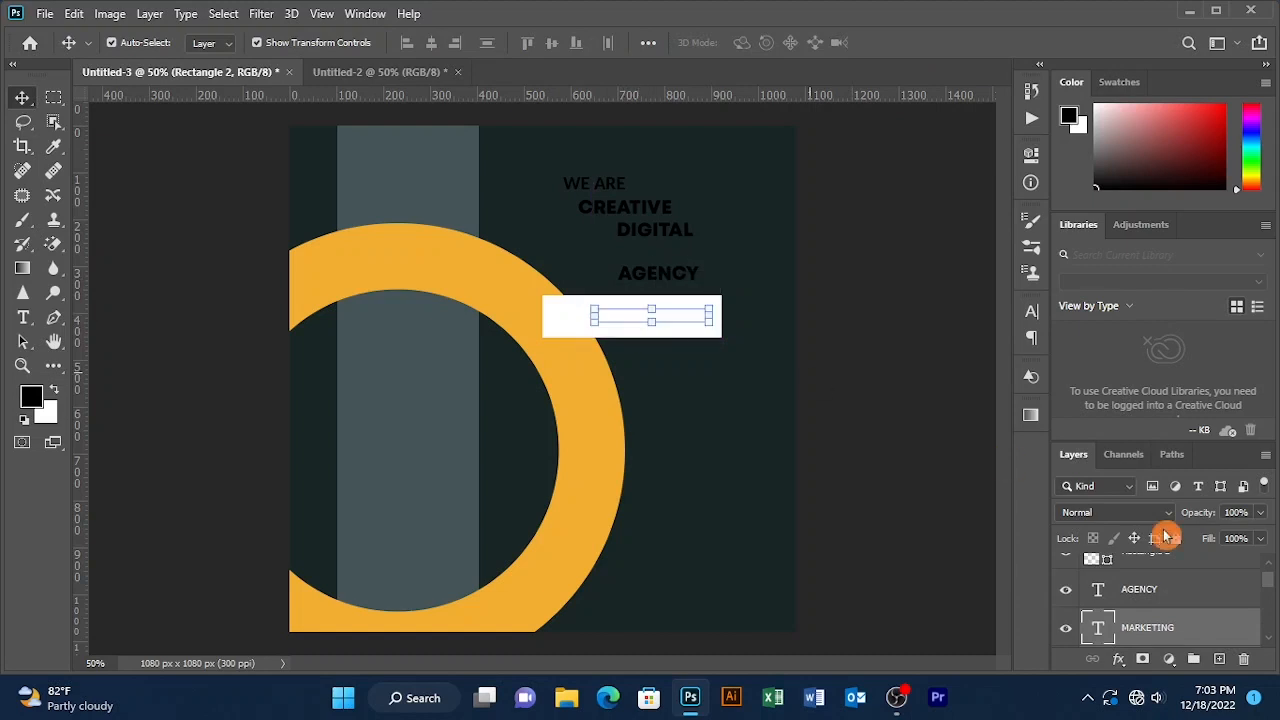
# - Stack MARKETING above the white rectangle, nudge it left and enlarge it to fill the box
pyautogui.moveTo(1194, 622); pyautogui.dragTo(1172, 561)
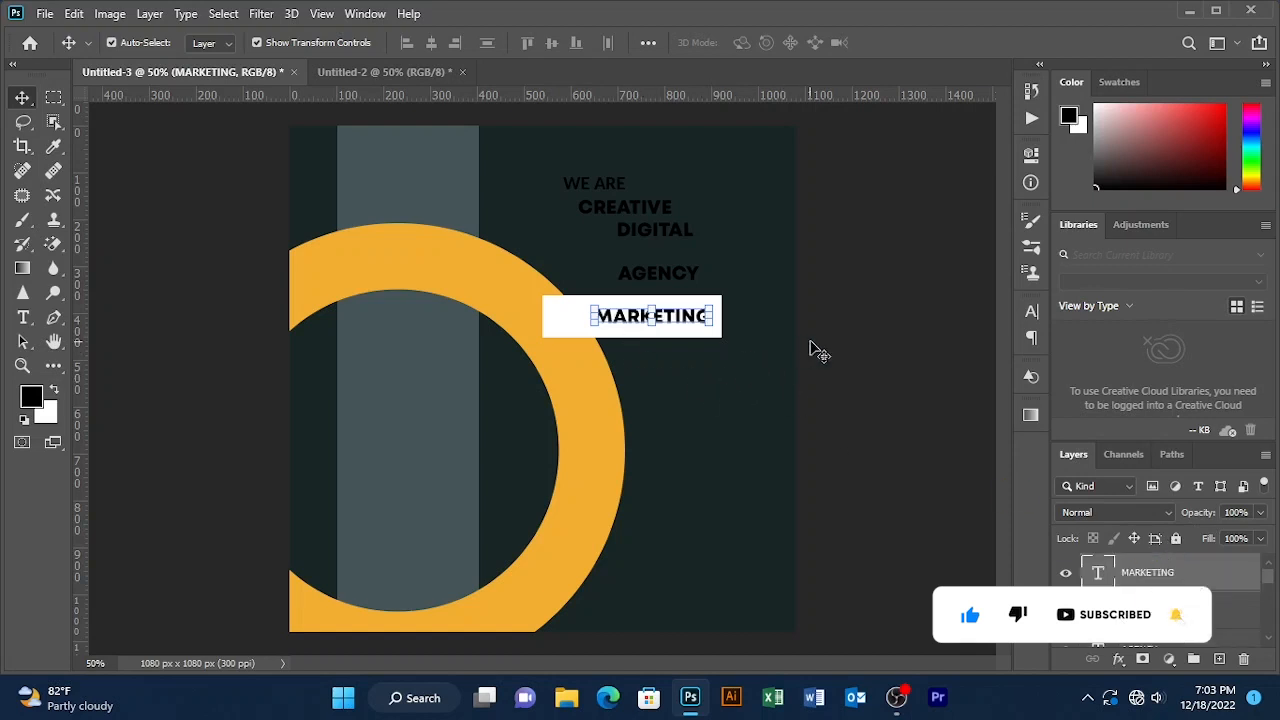
pyautogui.moveTo(671, 329)
pyautogui.mouseDown()
pyautogui.moveTo(636, 333)
pyautogui.moveTo(653, 329)
pyautogui.mouseUp()
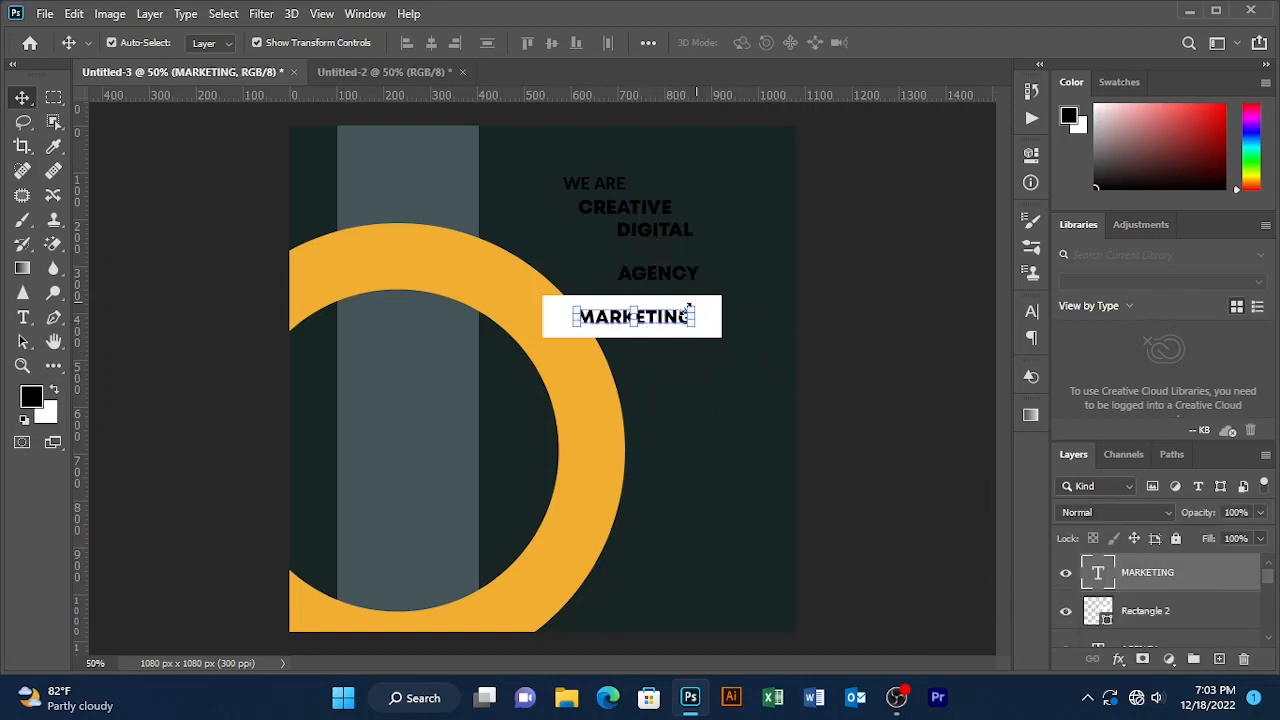
pyautogui.hotkey('ctrl', 't')
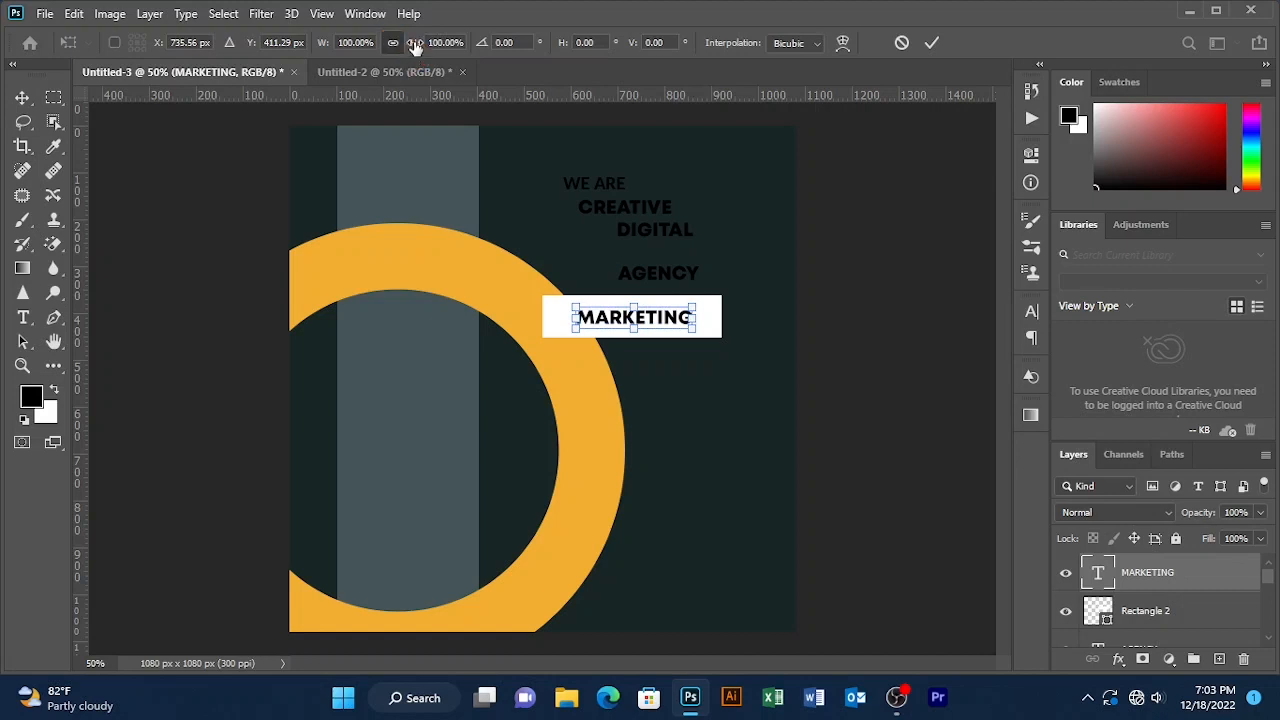
pyautogui.moveTo(414, 42); pyautogui.dragTo(450, 45)
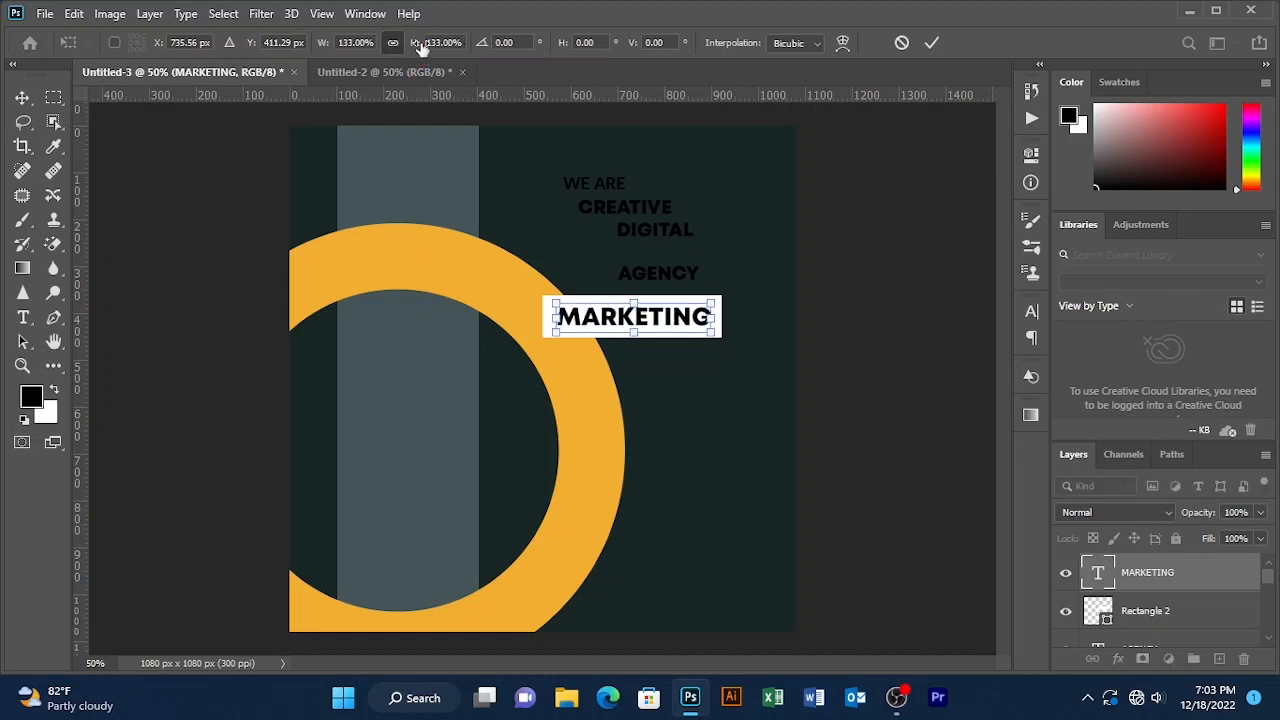
pyautogui.click(931, 42)
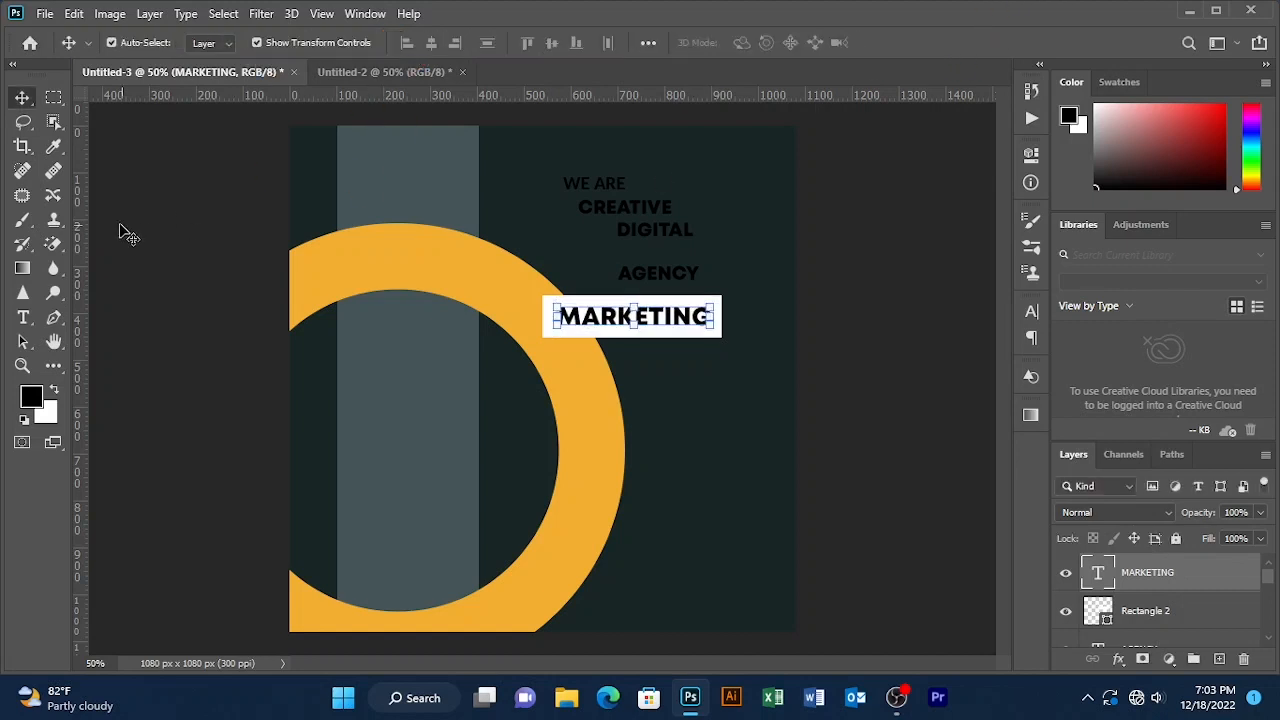
# - Edit the MARKETING text layer with the Type tool, discarding an empty text box
pyautogui.press('t')
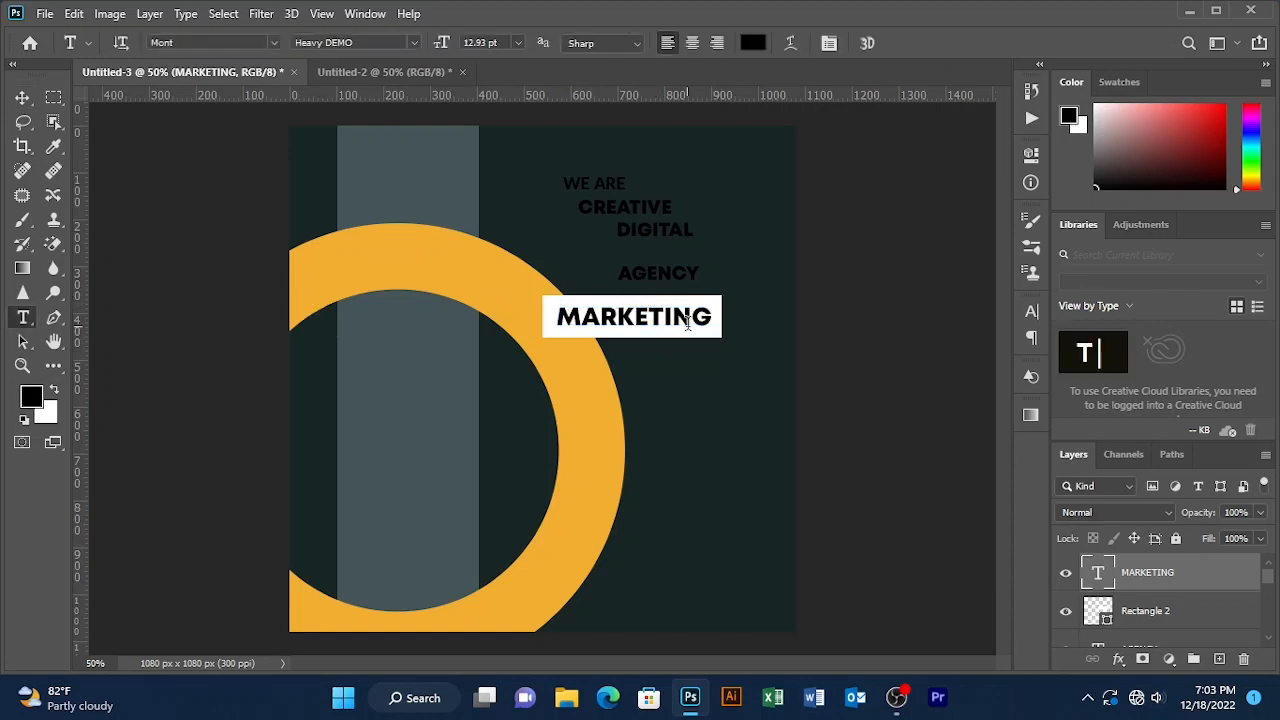
pyautogui.moveTo(711, 319); pyautogui.dragTo(705, 319)
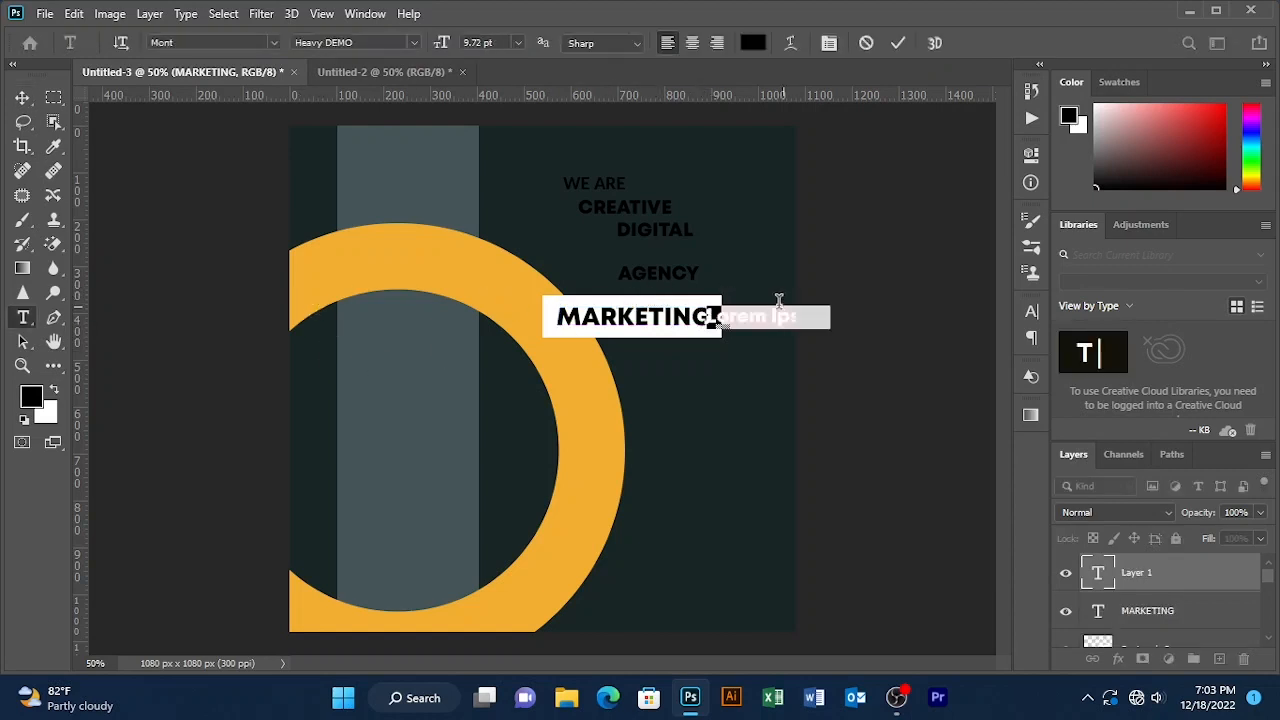
pyautogui.press('BackSpace')
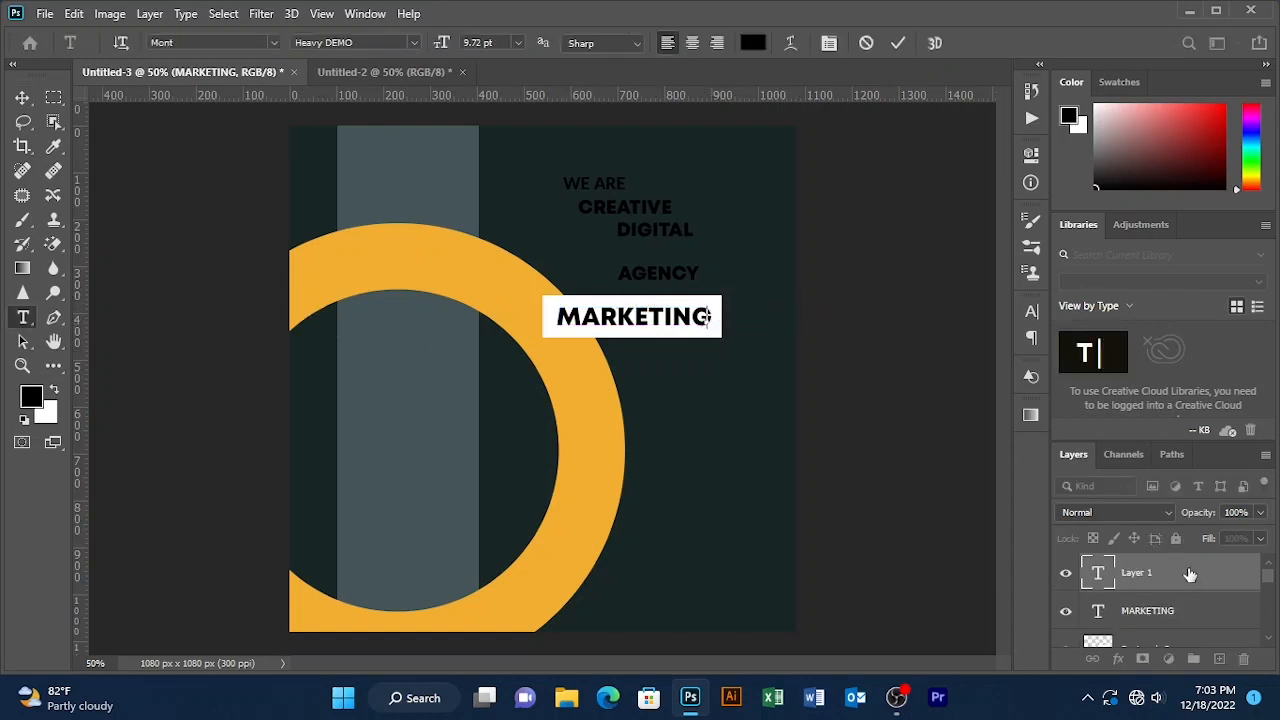
pyautogui.click(899, 43)
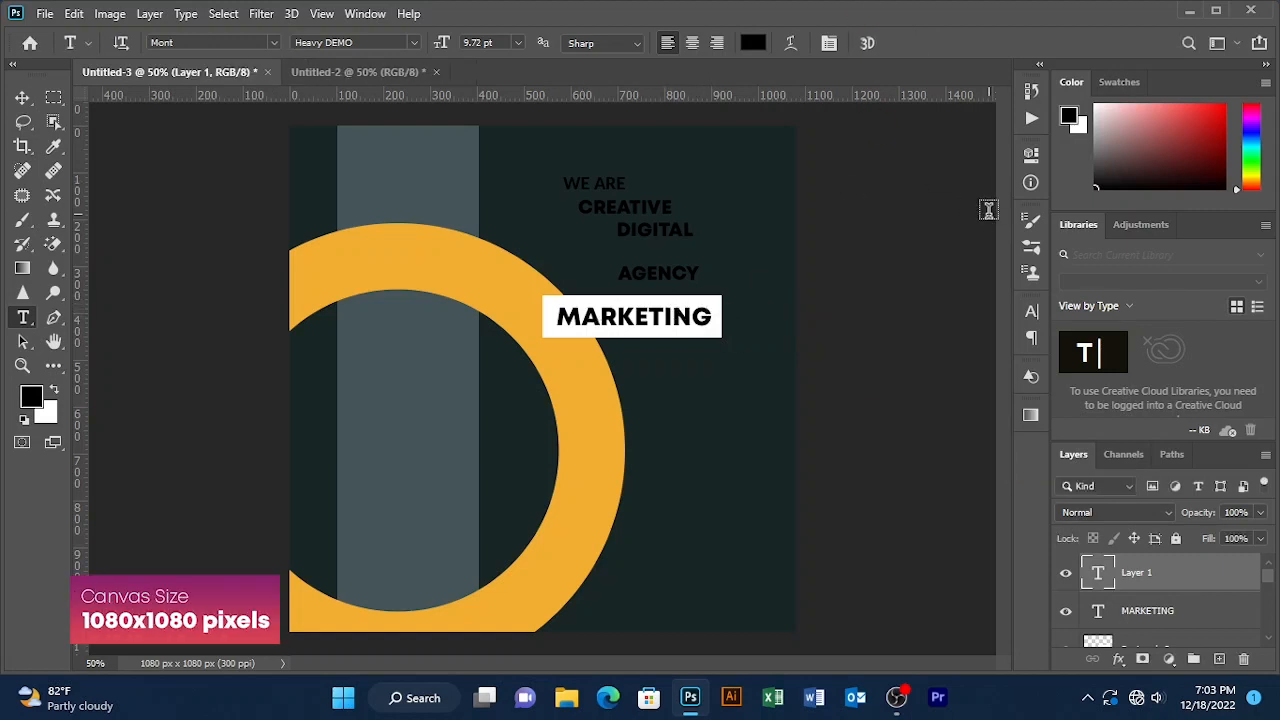
pyautogui.moveTo(707, 316); pyautogui.dragTo(527, 318)
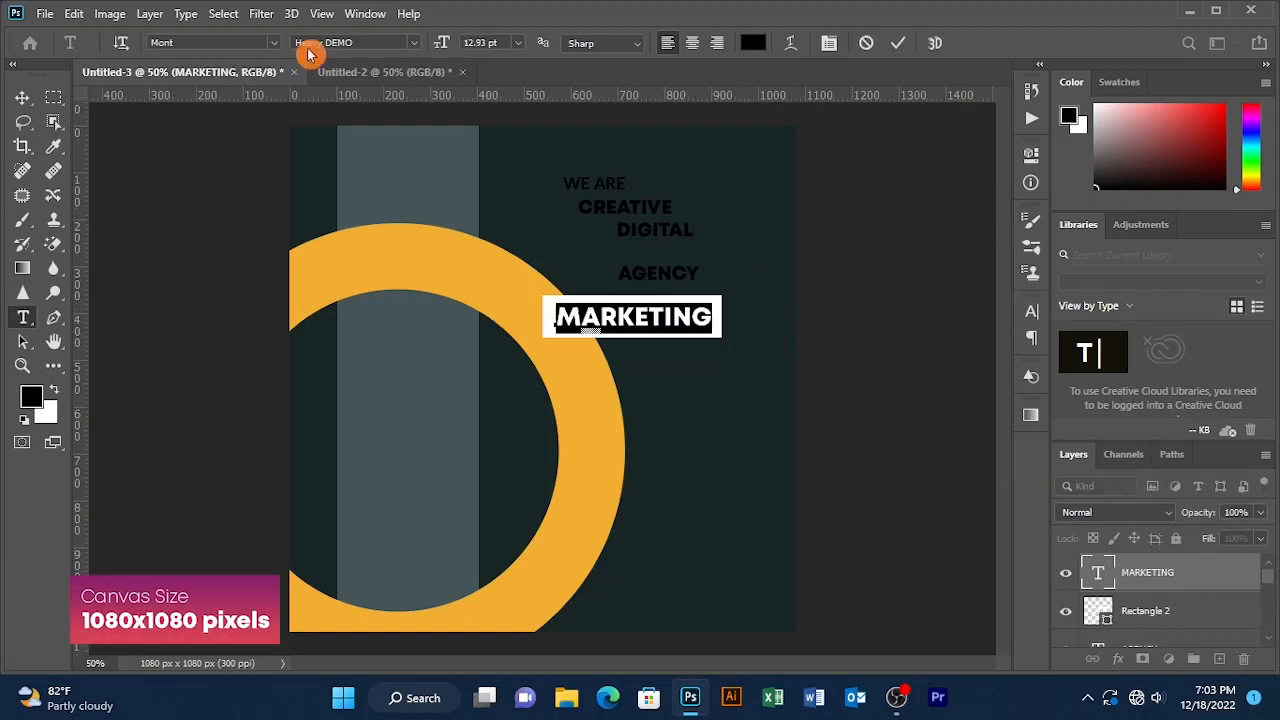
pyautogui.click(899, 43)
# - Shift the white box and MARKETING right together and scale both to 128%
pyautogui.click(21, 103)
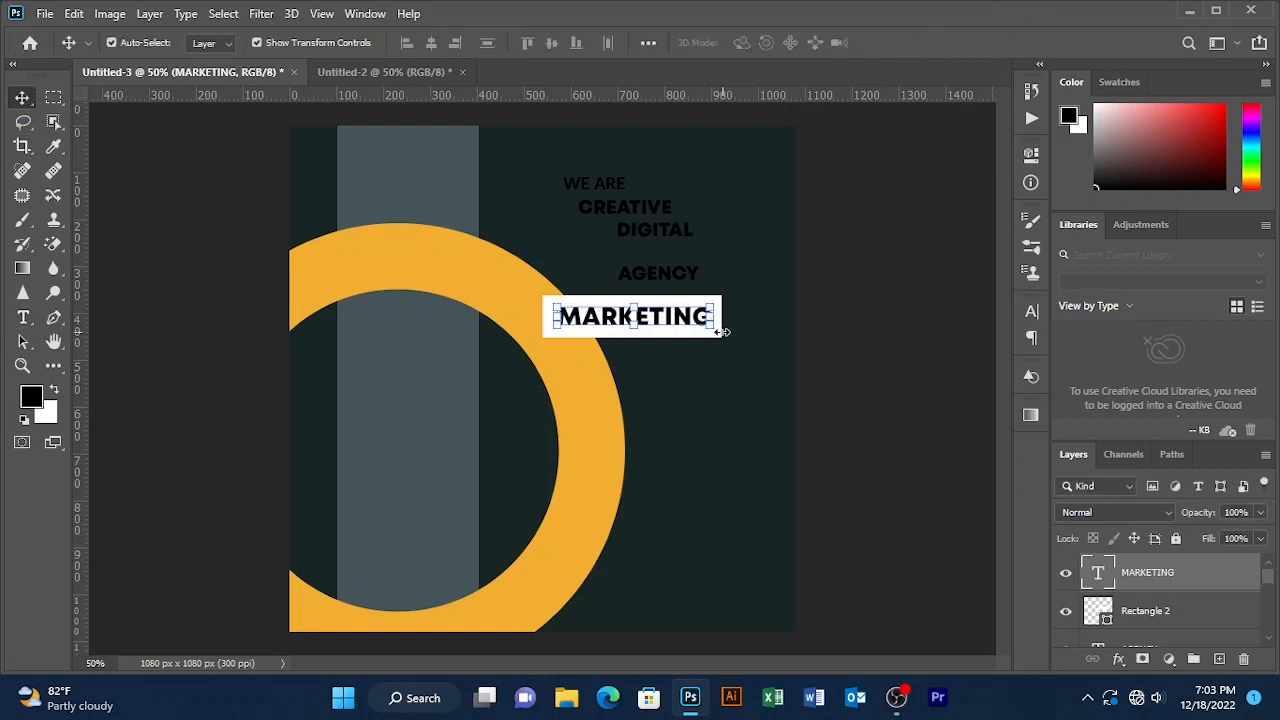
pyautogui.moveTo(852, 321); pyautogui.dragTo(697, 318)
pyautogui.click(748, 308)
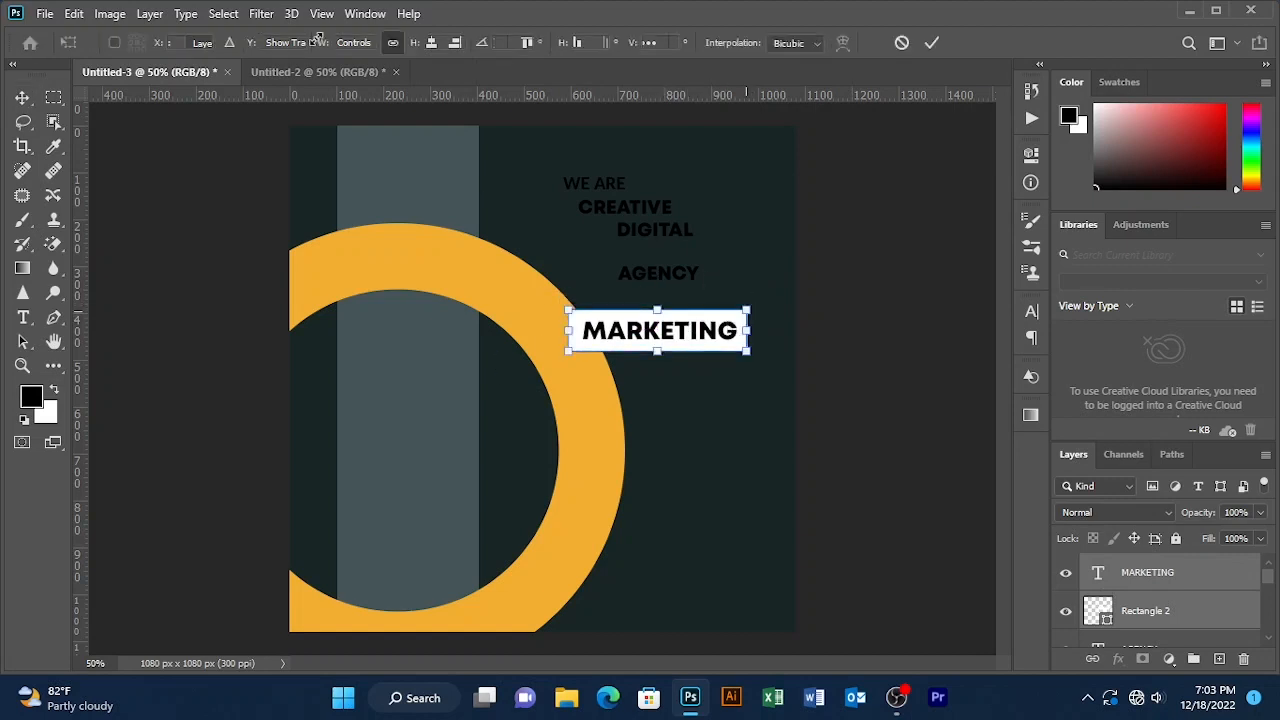
pyautogui.moveTo(413, 47); pyautogui.dragTo(443, 45)
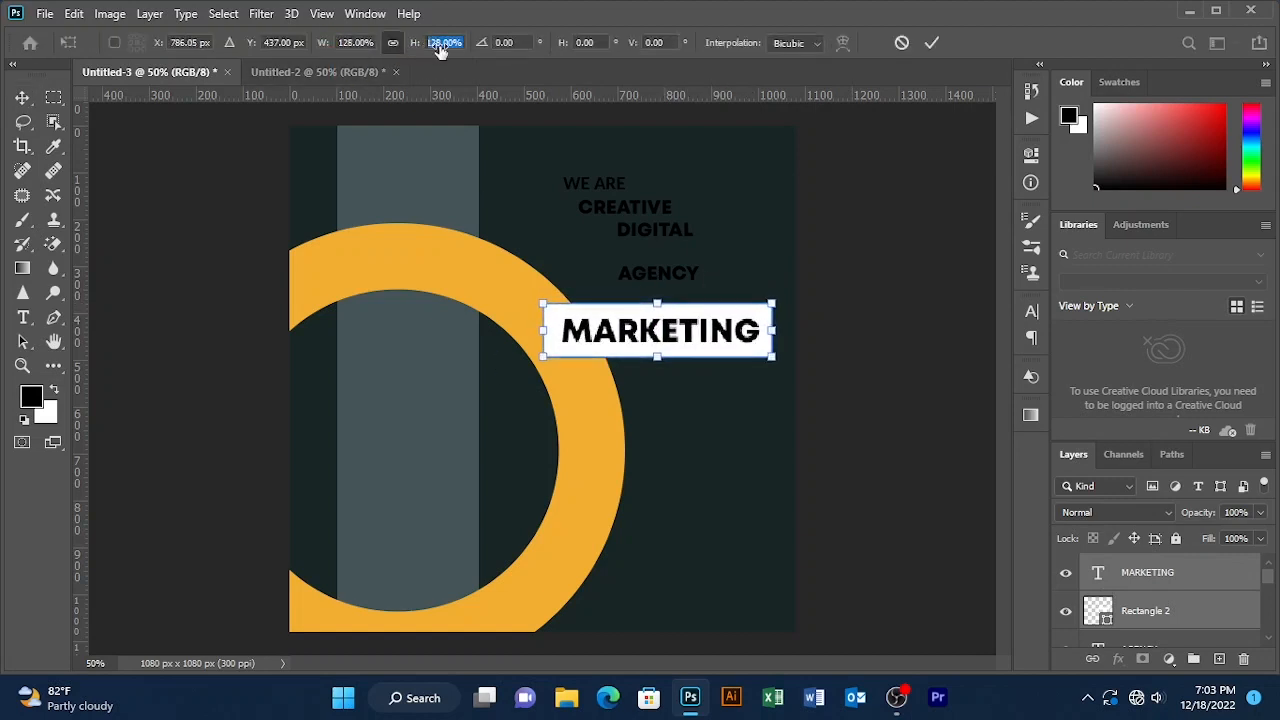
pyautogui.click(937, 45)
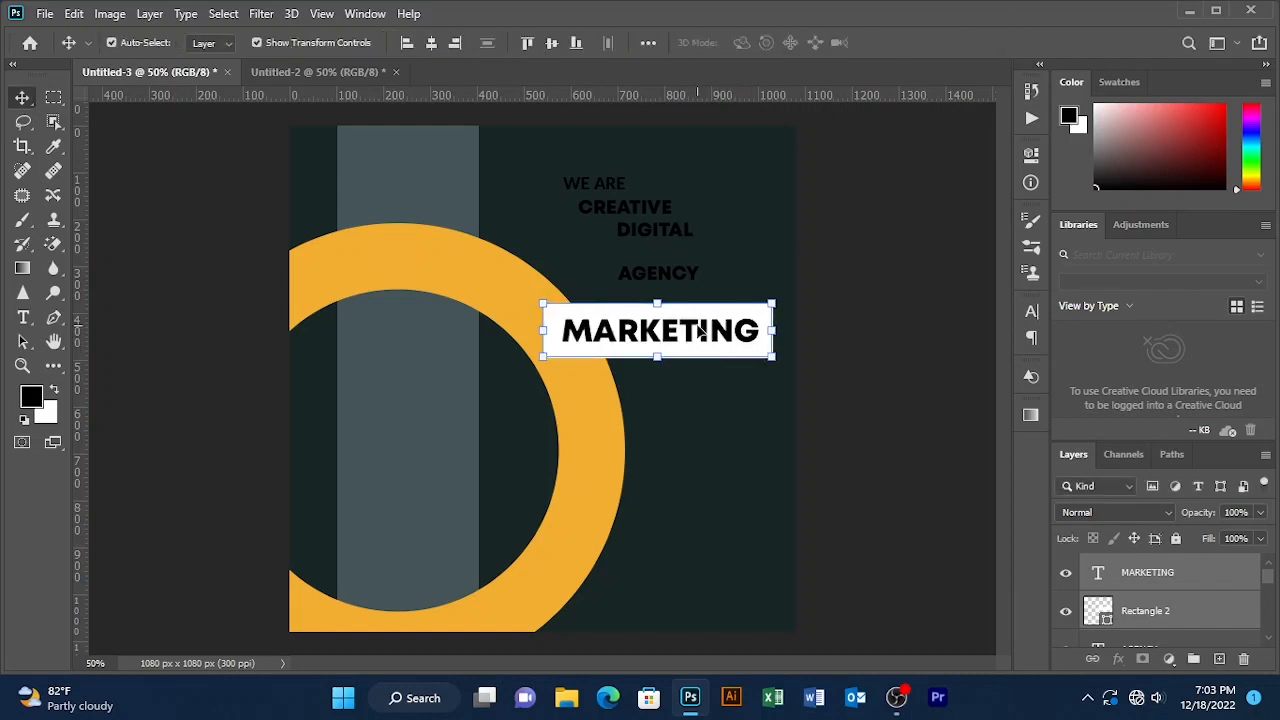
# - Enlarge MARKETING alone to 110% within the box, then shift both slightly left
pyautogui.click(704, 333)
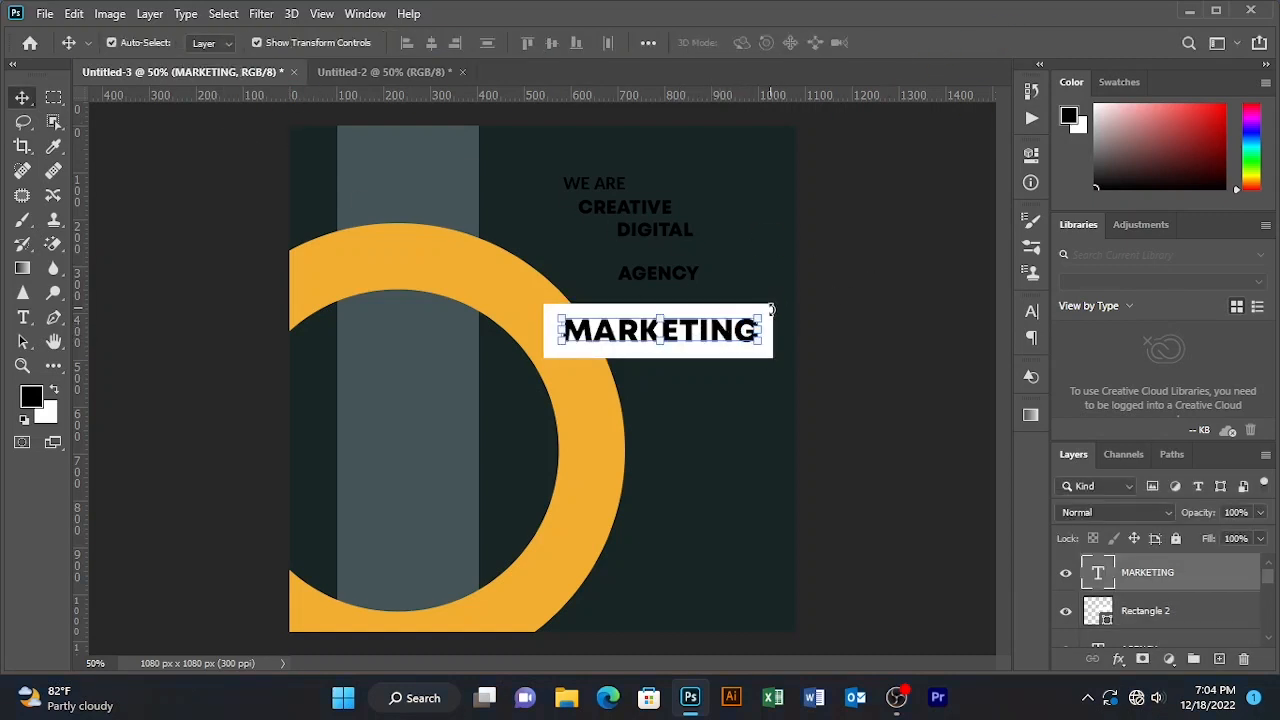
pyautogui.click(759, 318)
pyautogui.moveTo(415, 47); pyautogui.dragTo(426, 43)
pyautogui.doubleClick(941, 43)
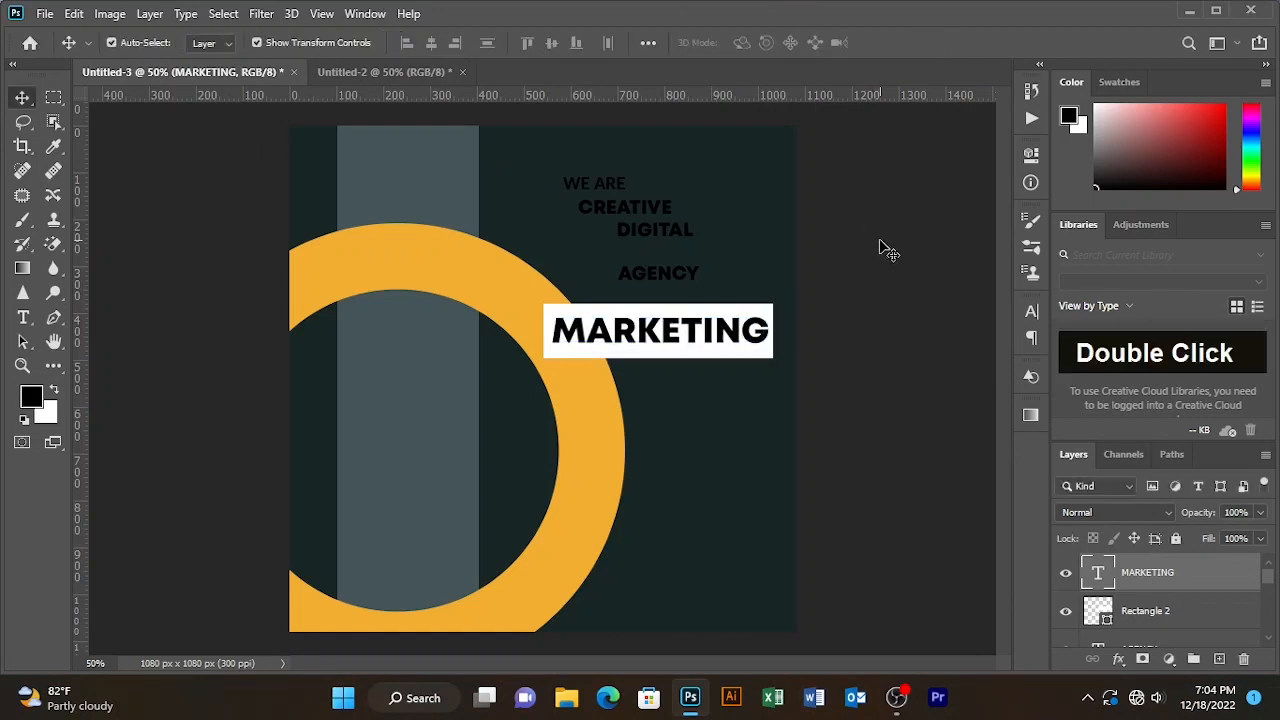
pyautogui.doubleClick(706, 332)
pyautogui.moveTo(830, 279); pyautogui.dragTo(684, 330)
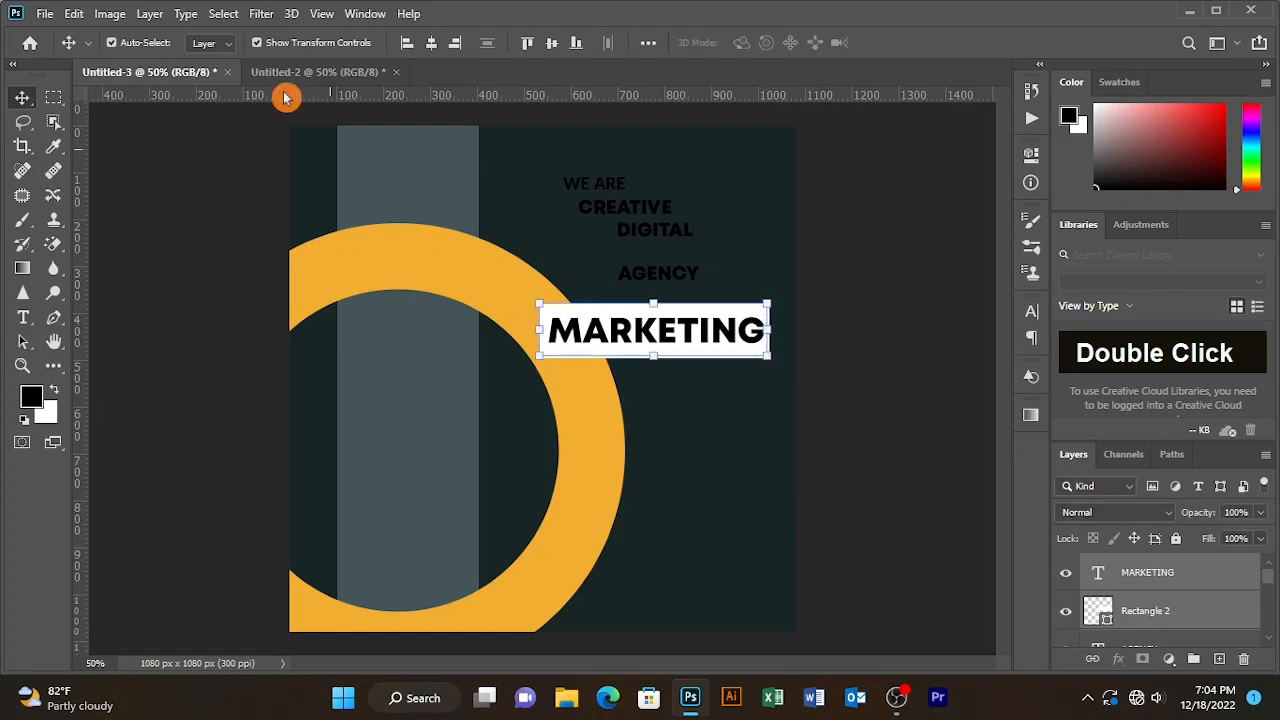
# - Skew MARKETING and its white banner by -5.37° so they slant upward to the right
pyautogui.click(110, 13)
pyautogui.moveTo(72, 14)
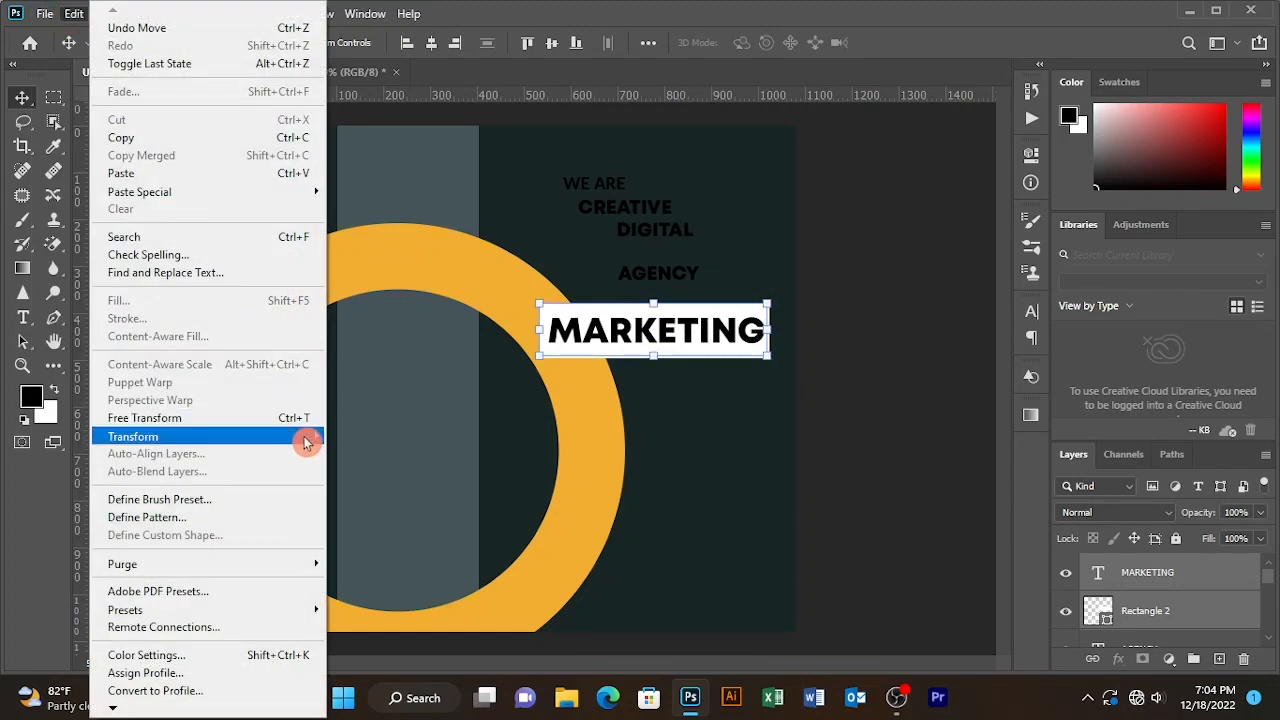
pyautogui.moveTo(307, 441)
pyautogui.click(418, 190)
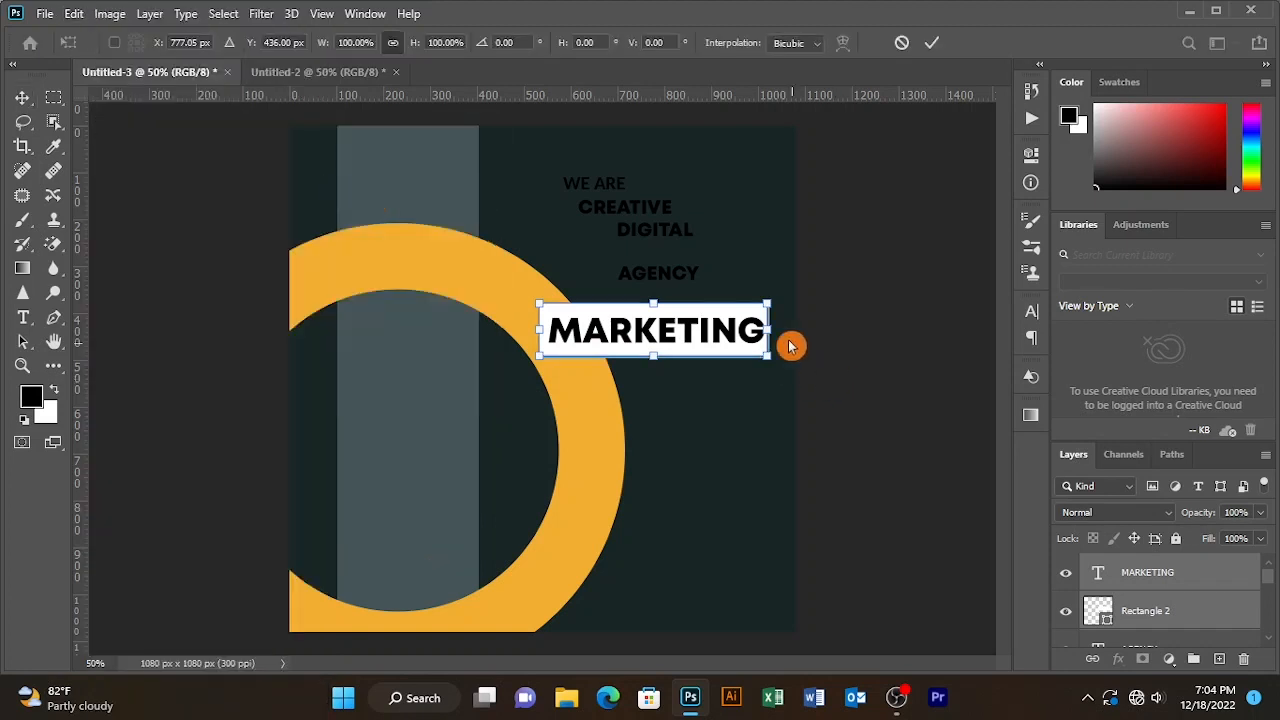
pyautogui.moveTo(772, 333); pyautogui.dragTo(772, 315)
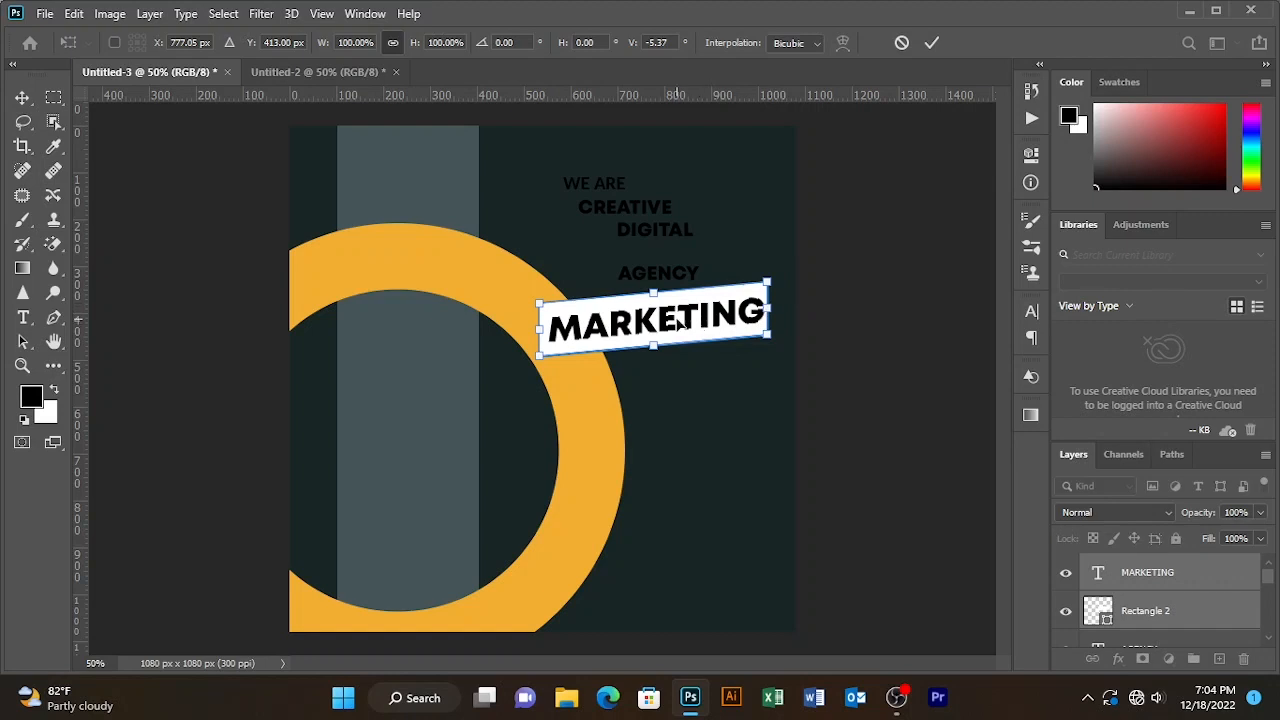
pyautogui.moveTo(681, 322)
pyautogui.mouseDown()
pyautogui.moveTo(688, 338)
pyautogui.moveTo(676, 326)
pyautogui.mouseUp()
pyautogui.doubleClick(934, 47)
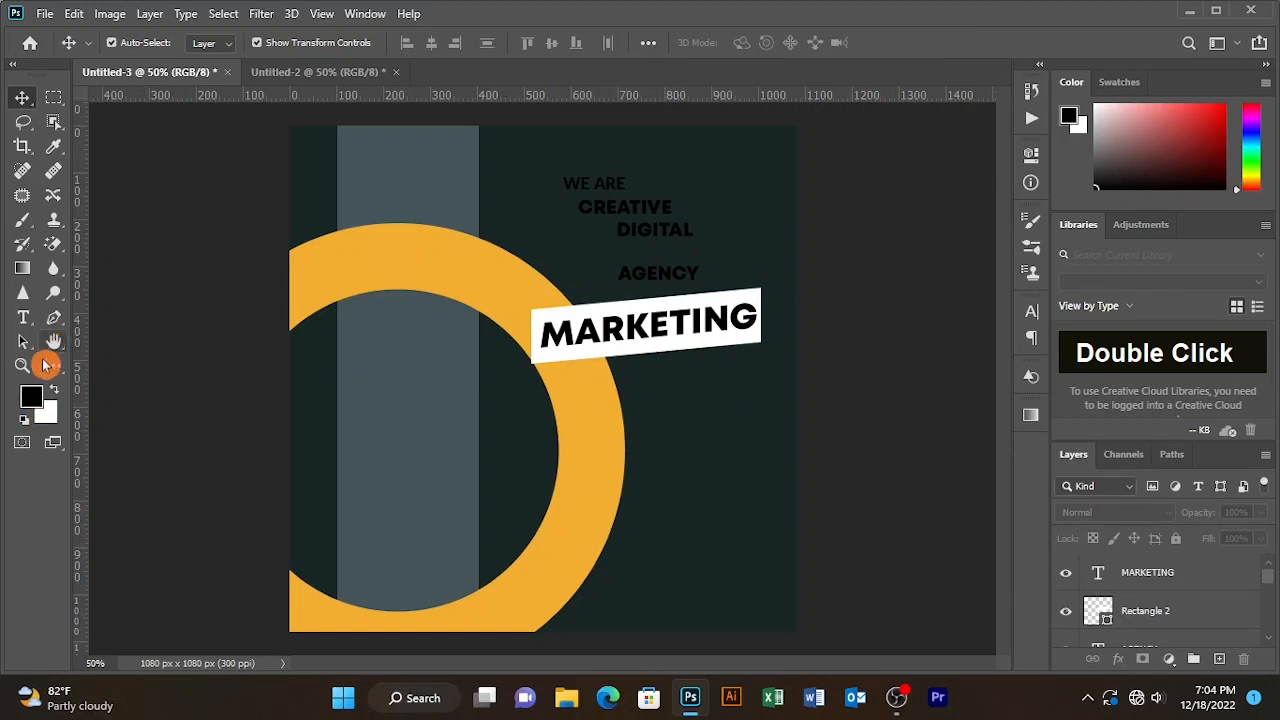
# - Make two trial copies of the white MARKETING banner and delete each one
pyautogui.click(742, 312)
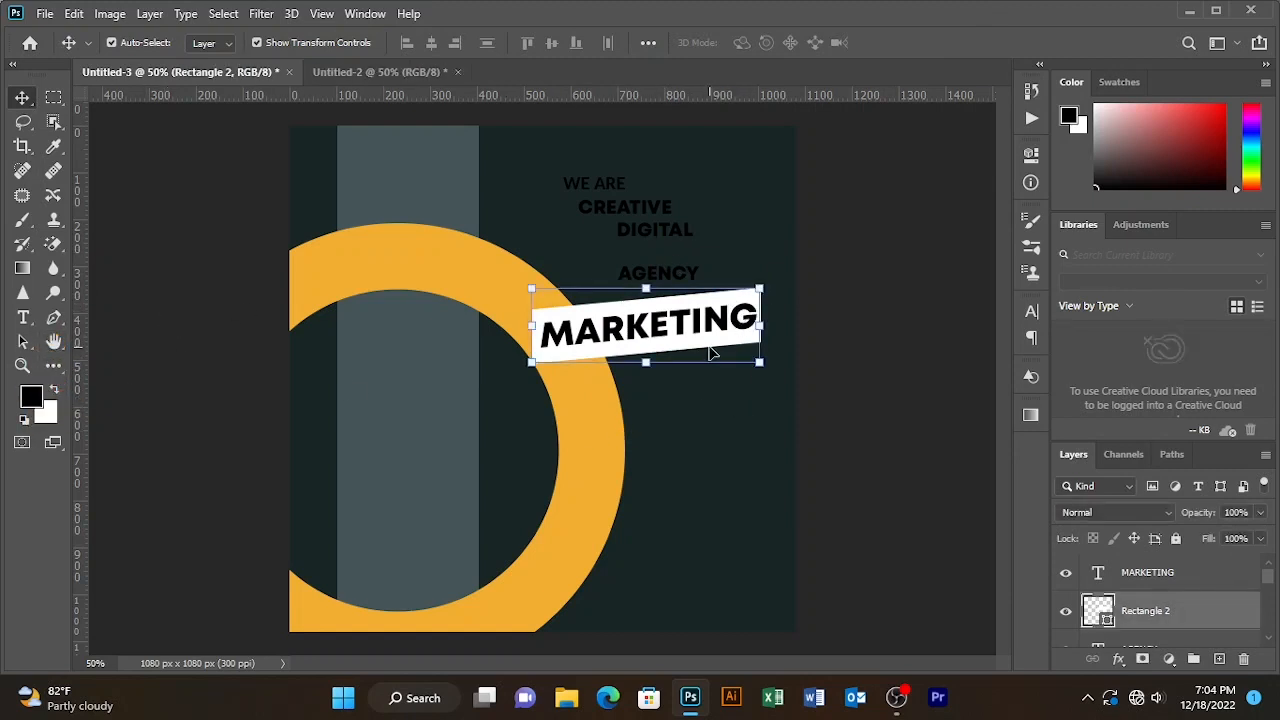
pyautogui.moveTo(708, 347); pyautogui.dragTo(714, 395)
pyautogui.press('Delete')
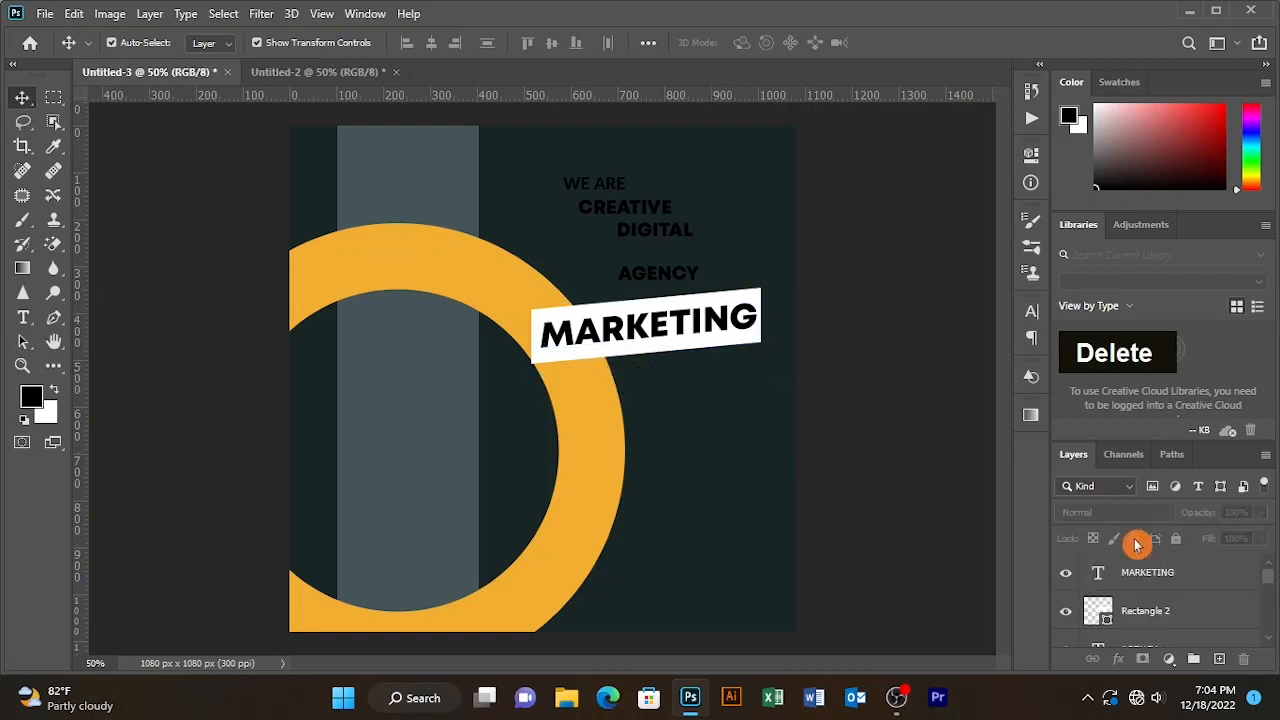
pyautogui.click(1163, 620)
pyautogui.moveTo(733, 352); pyautogui.dragTo(772, 383)
pyautogui.press('Delete')
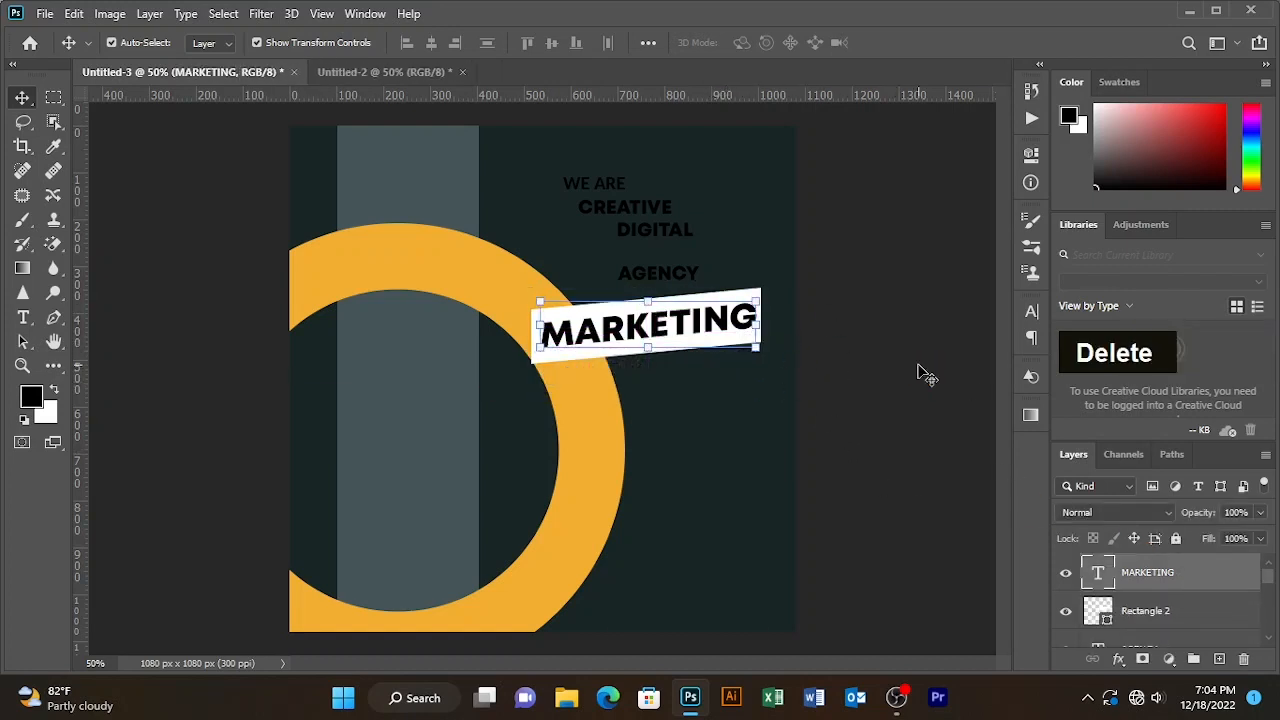
# - Lock the MARKETING layer, delete its stray copy, and duplicate the white banner layer
pyautogui.click(1182, 538)
pyautogui.click(1135, 602)
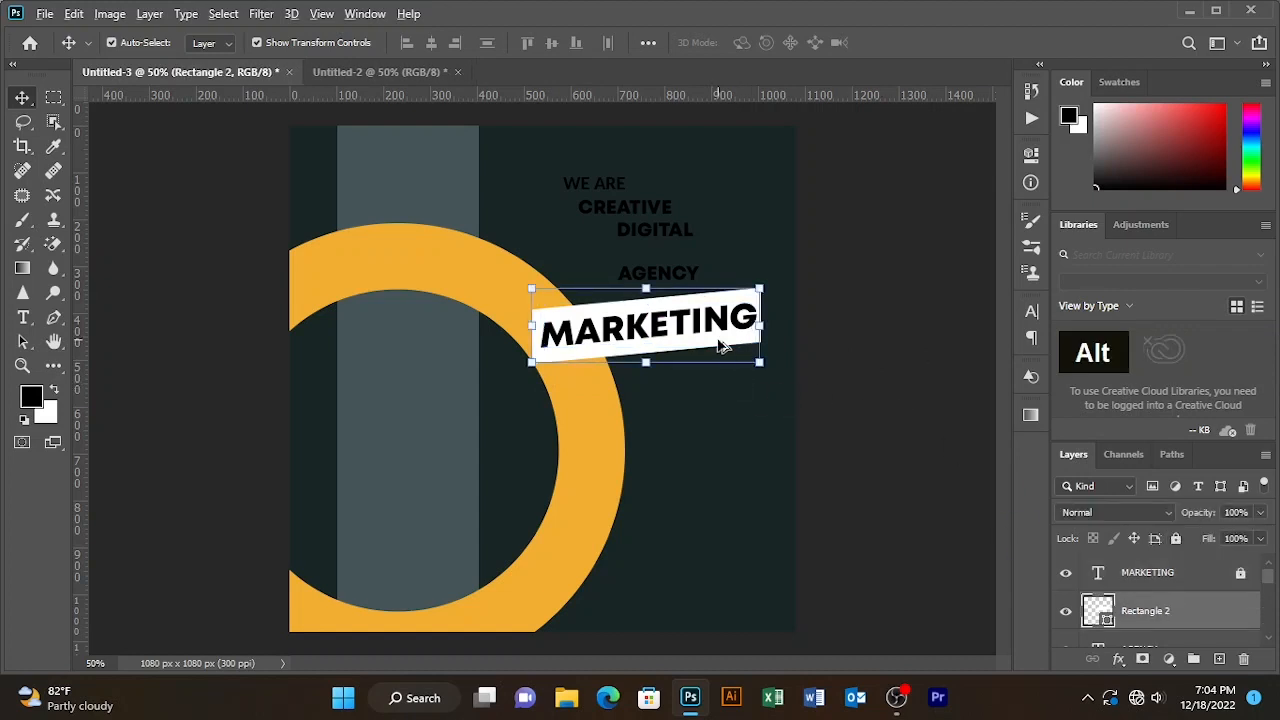
pyautogui.moveTo(718, 345); pyautogui.dragTo(731, 380)
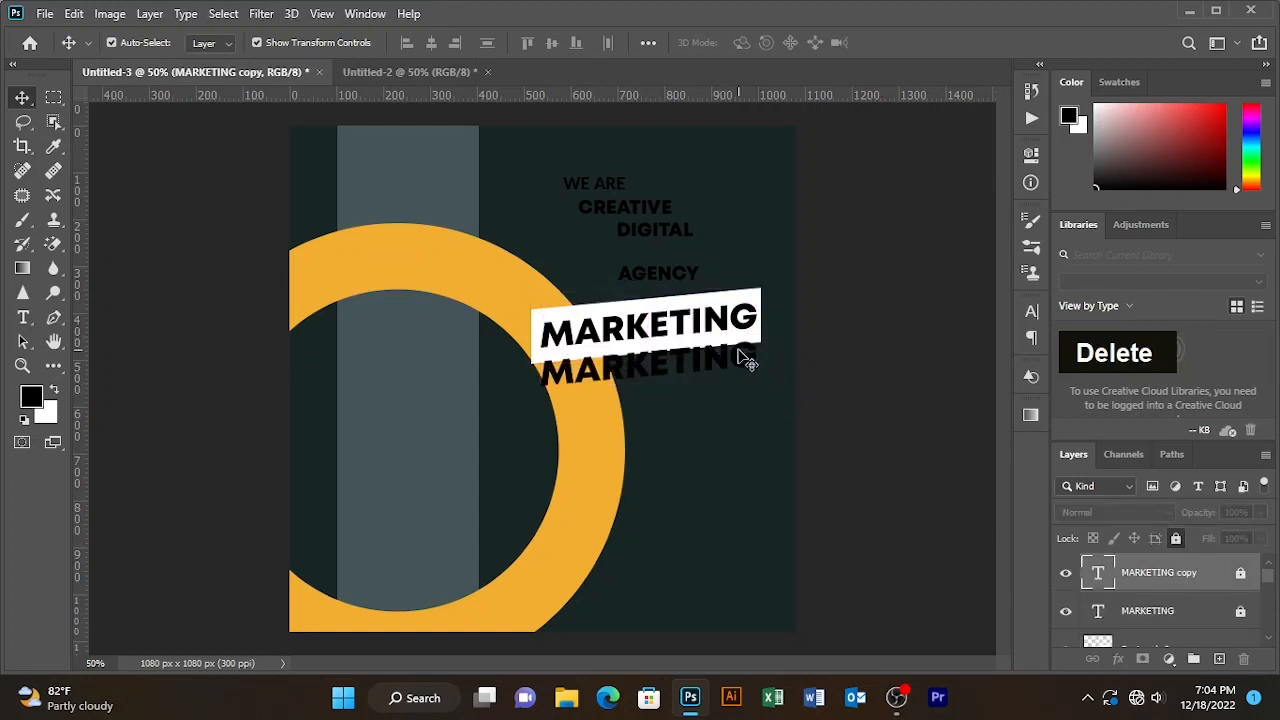
pyautogui.click(784, 382)
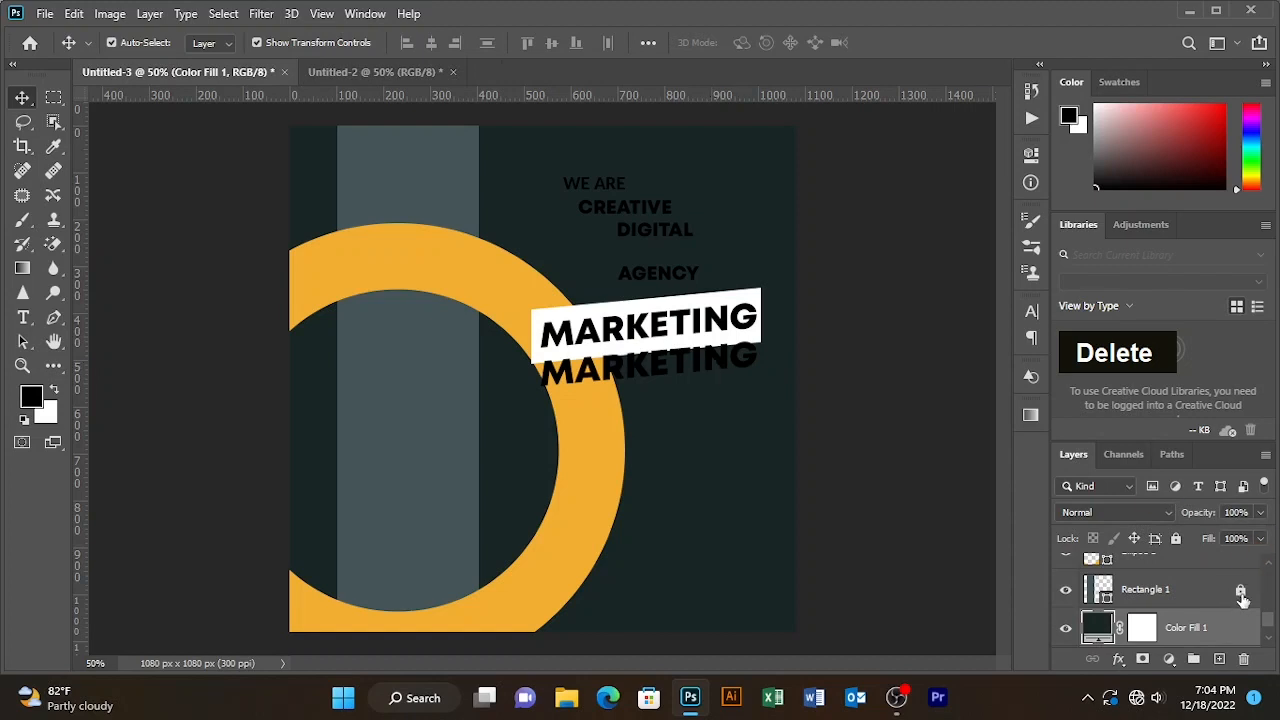
pyautogui.scroll(3, 1240, 597)
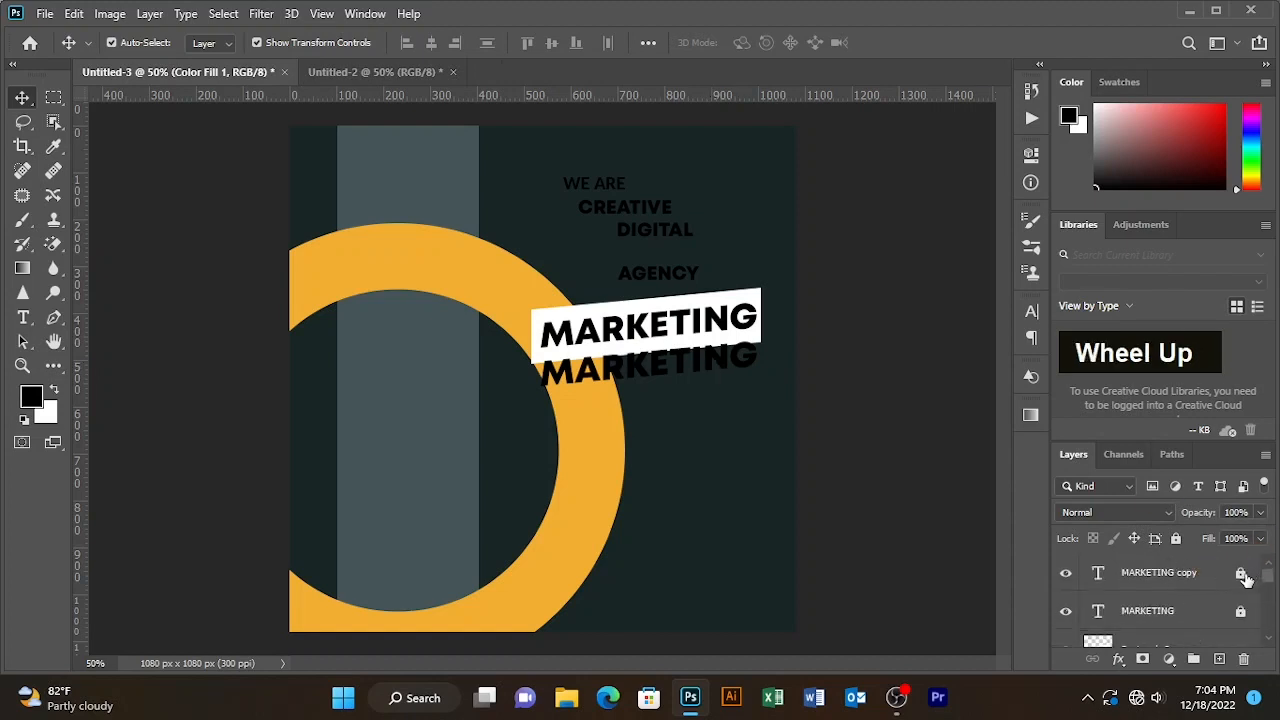
pyautogui.click(1185, 578)
pyautogui.press('Delete')
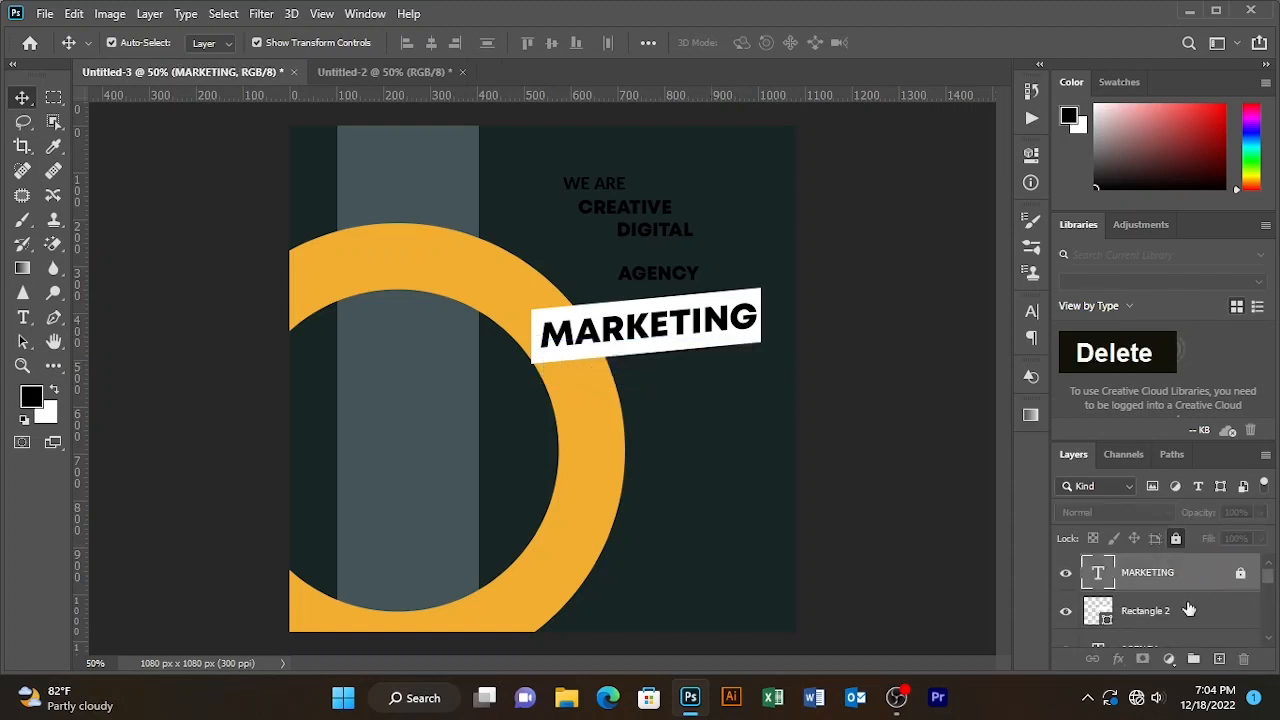
pyautogui.click(1178, 623)
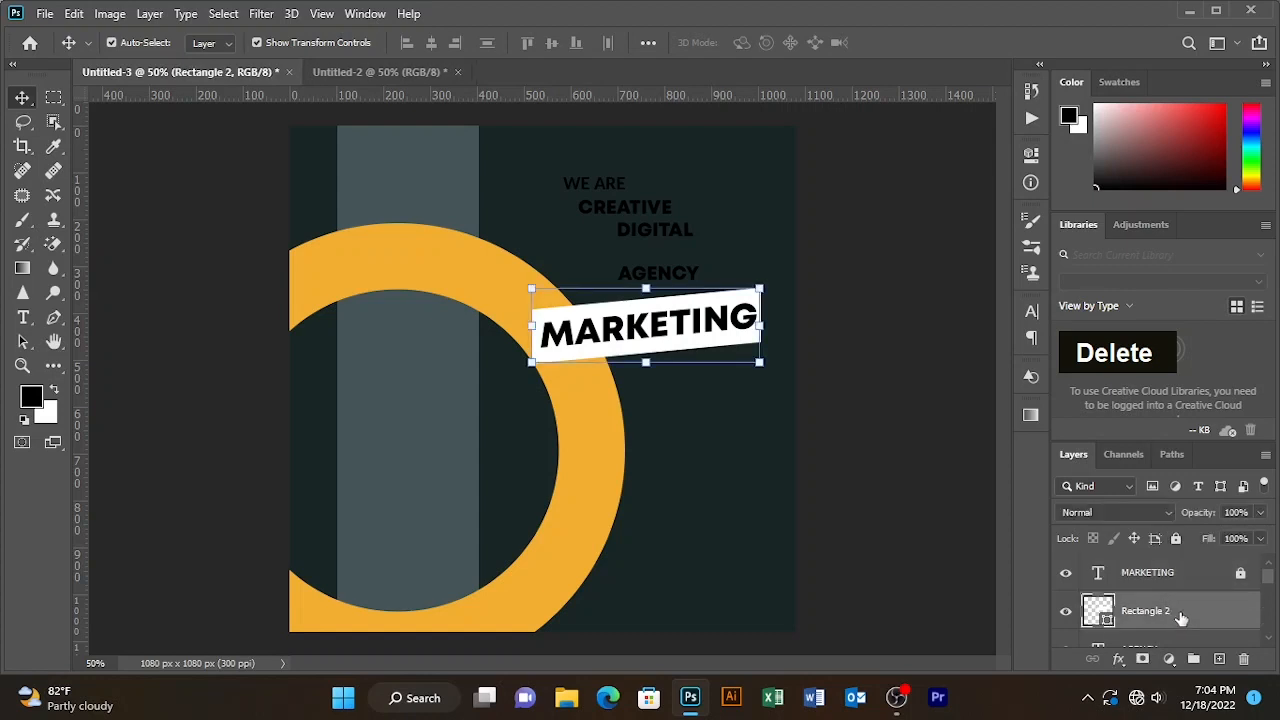
pyautogui.hotkey('ctrl', 'j')
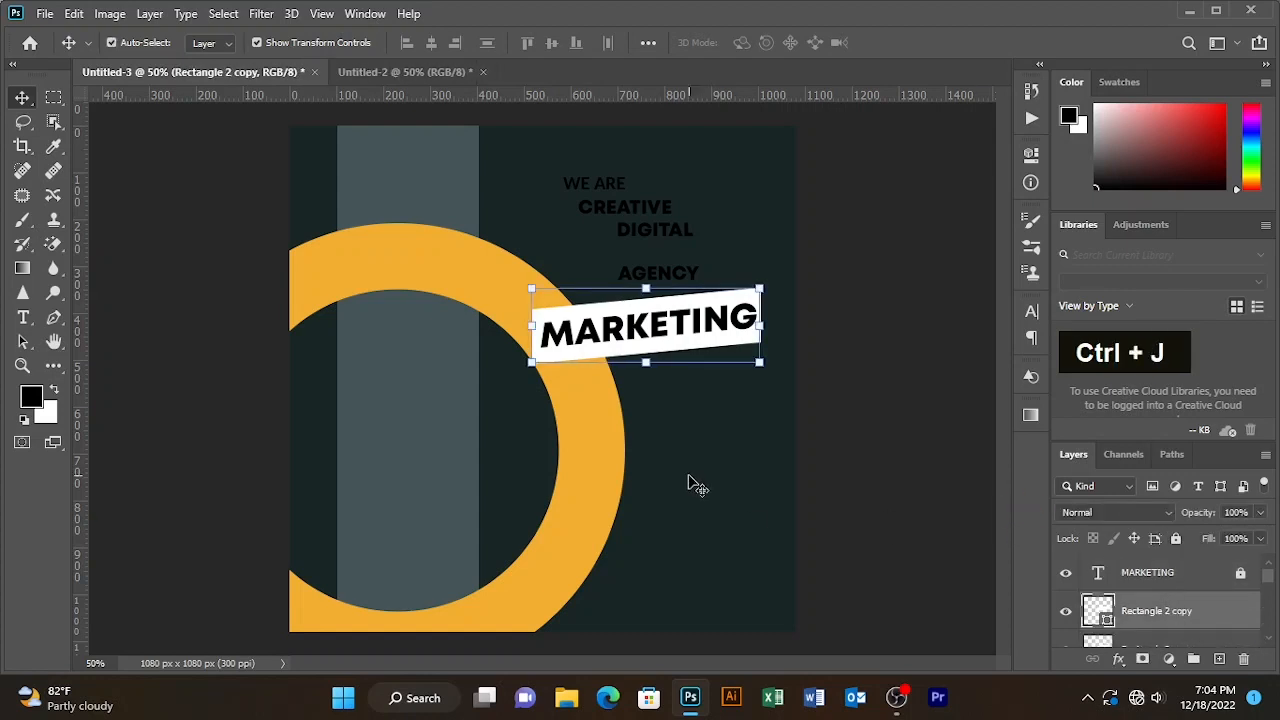
# - Nudge the banner copy down and give it an orange fill
pyautogui.press('Down')
pyautogui.press('Down')
pyautogui.press('Down')
pyautogui.press('Down')
pyautogui.press('Down')
pyautogui.press('Down')
pyautogui.press('Down')
pyautogui.press('Down')
pyautogui.press('Down')
pyautogui.press('Down')
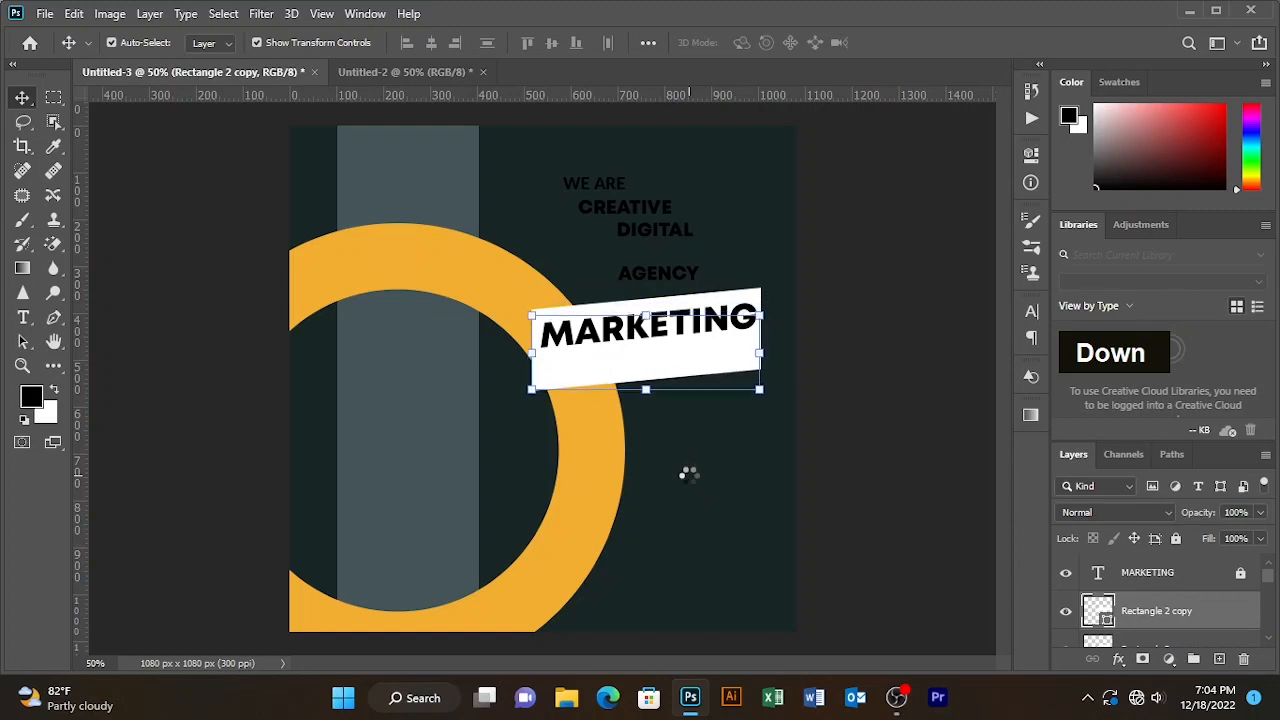
pyautogui.press('Down')
pyautogui.press('Down')
pyautogui.press('Down')
pyautogui.press('Down')
pyautogui.press('Down')
pyautogui.press('Down')
pyautogui.press('Down')
pyautogui.press('Down')
pyautogui.press('Down')
pyautogui.press('Down')
pyautogui.press('Down')
pyautogui.press('Down')
pyautogui.press('Down')
pyautogui.press('Down')
pyautogui.press('Down')
pyautogui.press('Down')
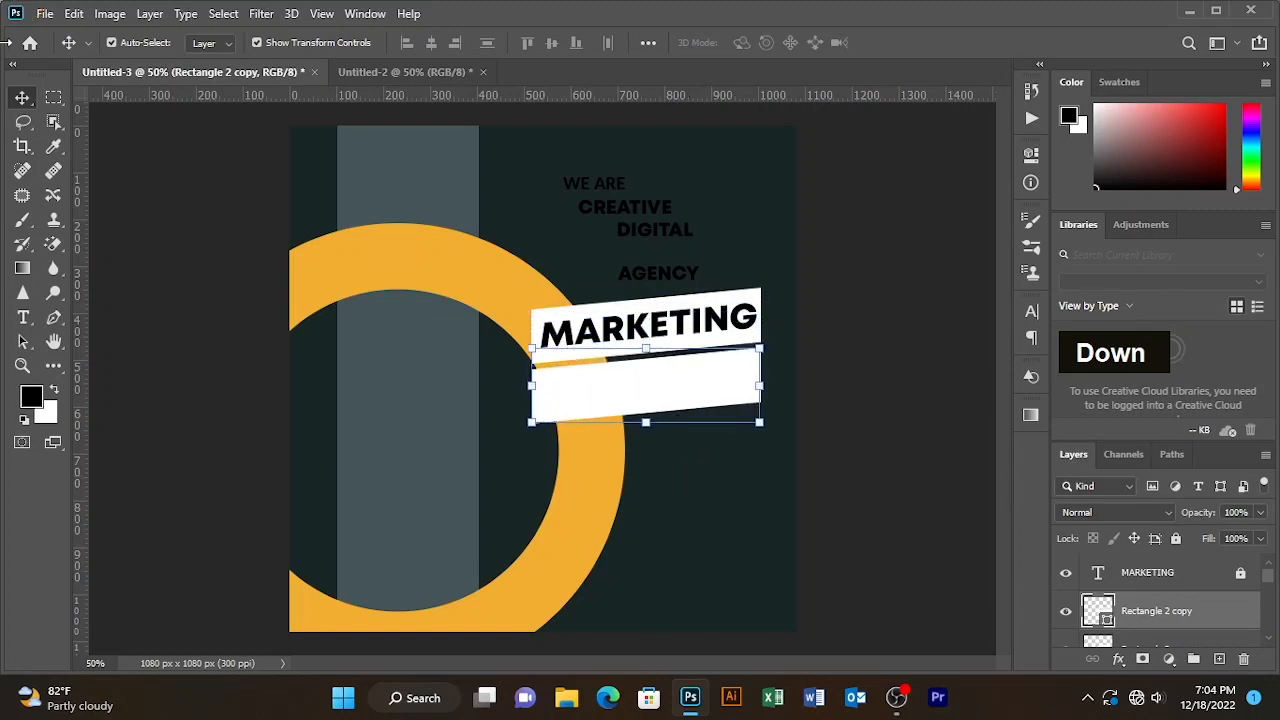
pyautogui.click(53, 365)
pyautogui.click(212, 42)
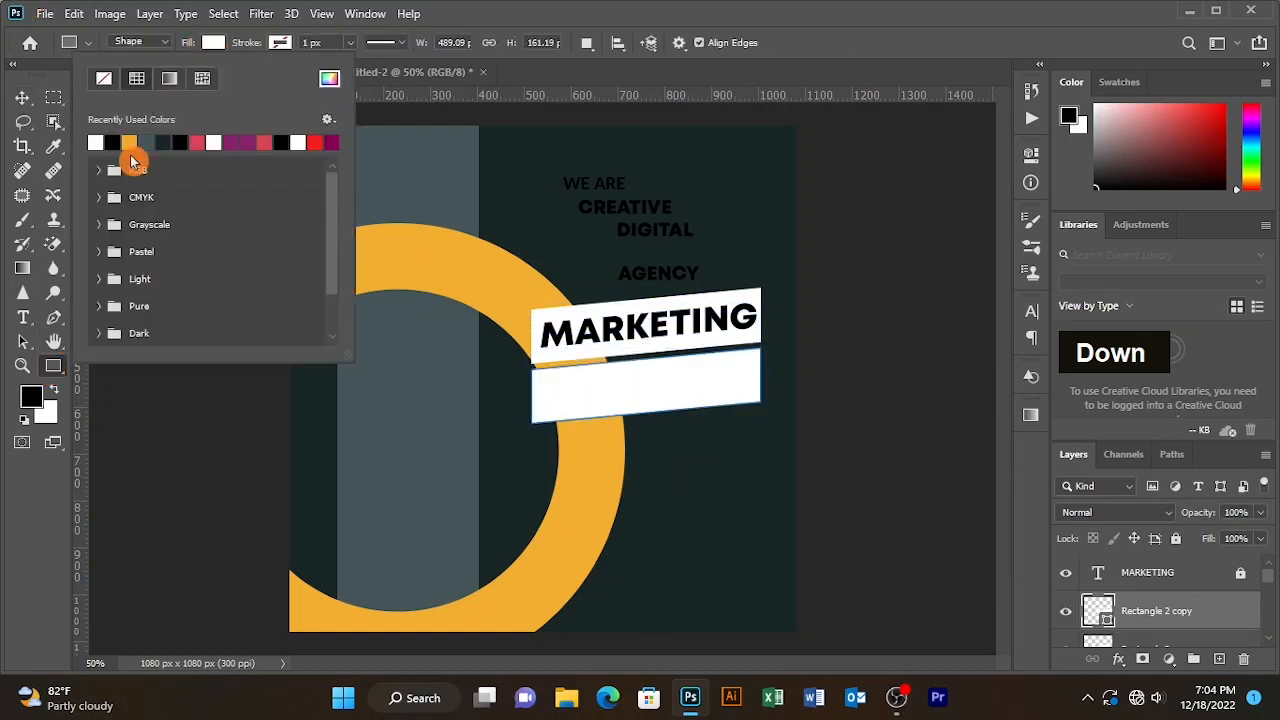
pyautogui.click(129, 146)
# - Scale the orange bar to 71% under MARKETING and move AGENCY onto it
pyautogui.click(22, 97)
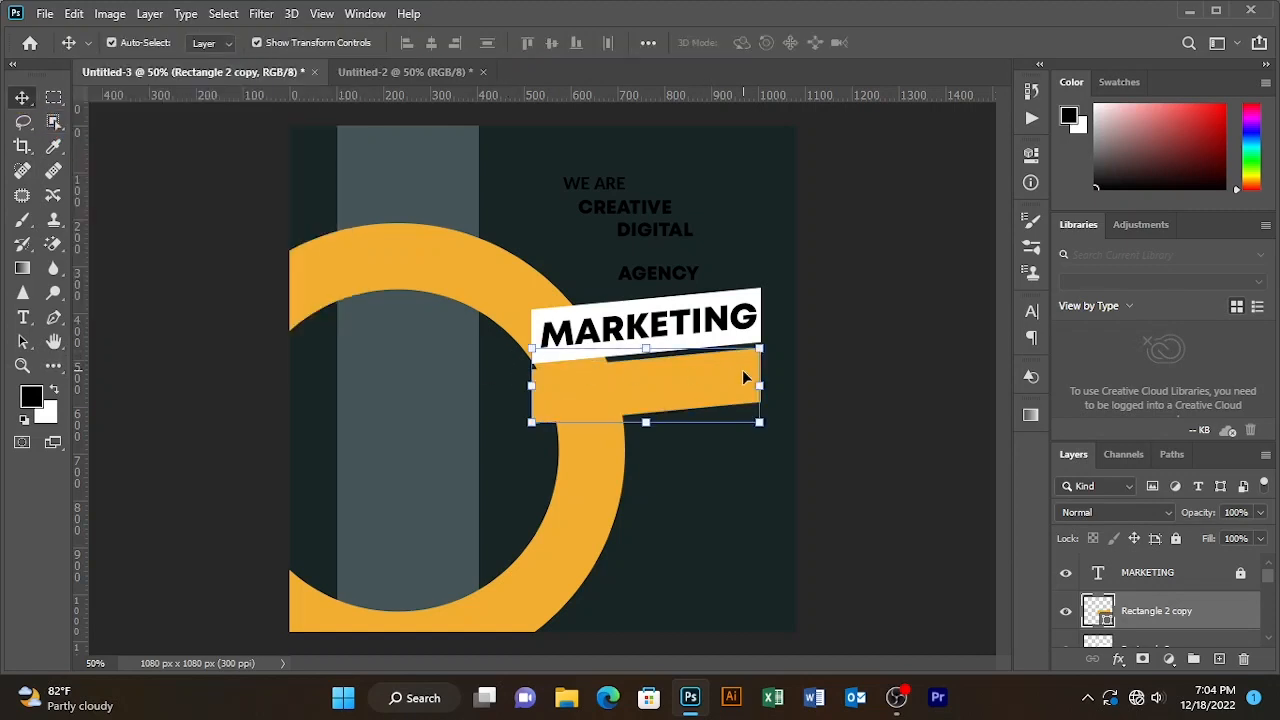
pyautogui.click(760, 387)
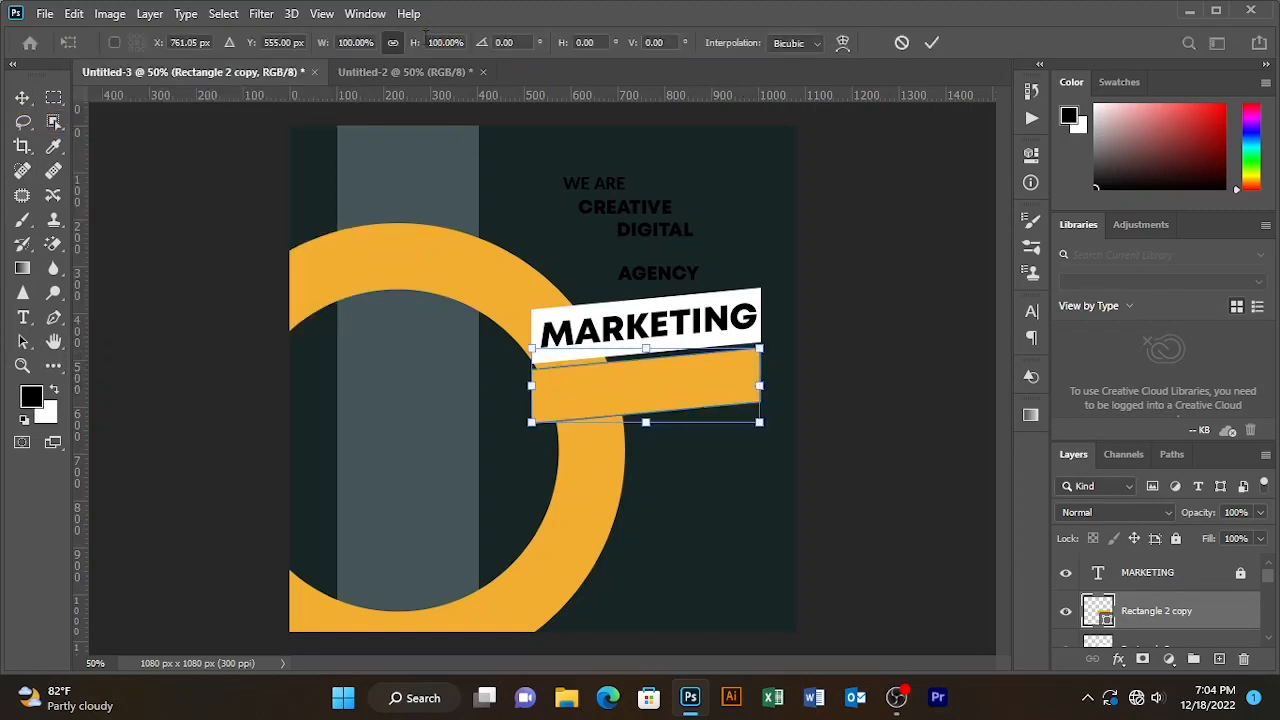
pyautogui.moveTo(412, 46); pyautogui.dragTo(388, 46)
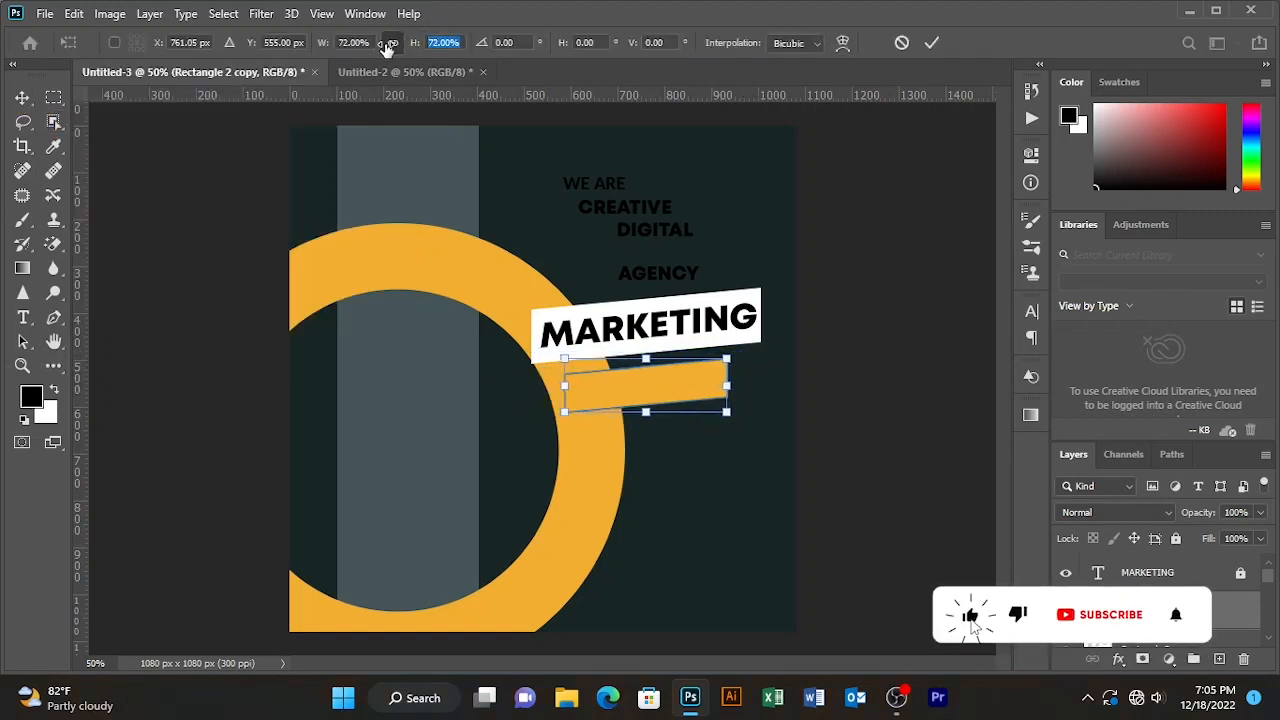
pyautogui.moveTo(674, 397); pyautogui.dragTo(684, 374)
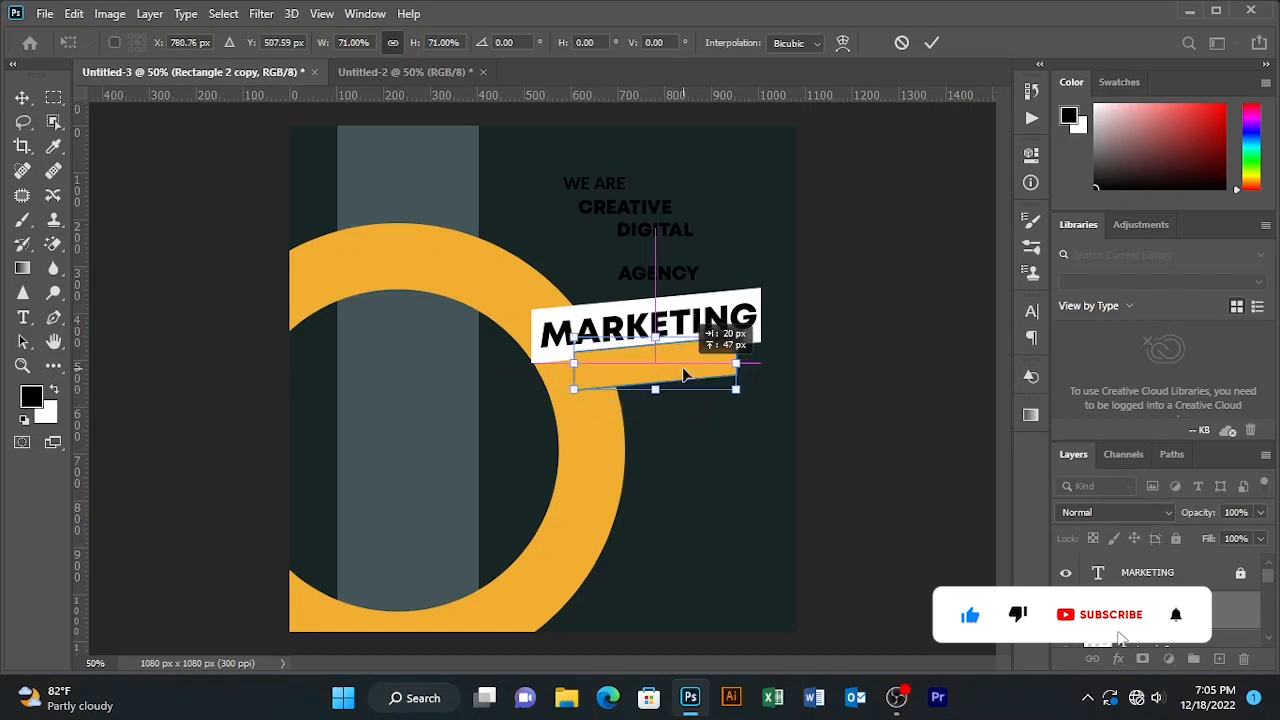
pyautogui.click(931, 42)
pyautogui.moveTo(663, 271); pyautogui.dragTo(667, 389)
pyautogui.moveTo(1202, 637); pyautogui.dragTo(1191, 545)
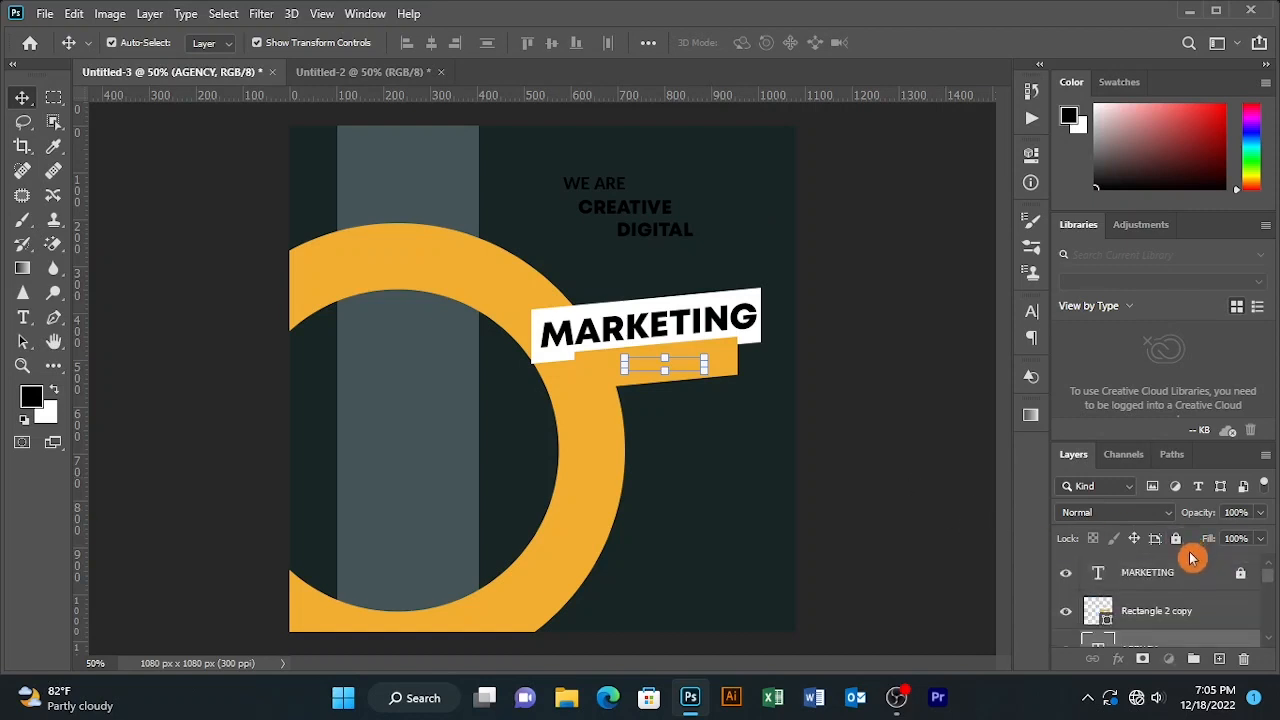
# - Stack AGENCY above the orange bar, enlarge it to about 112% and centre it
pyautogui.moveTo(1195, 648); pyautogui.dragTo(1180, 570)
pyautogui.click(868, 444)
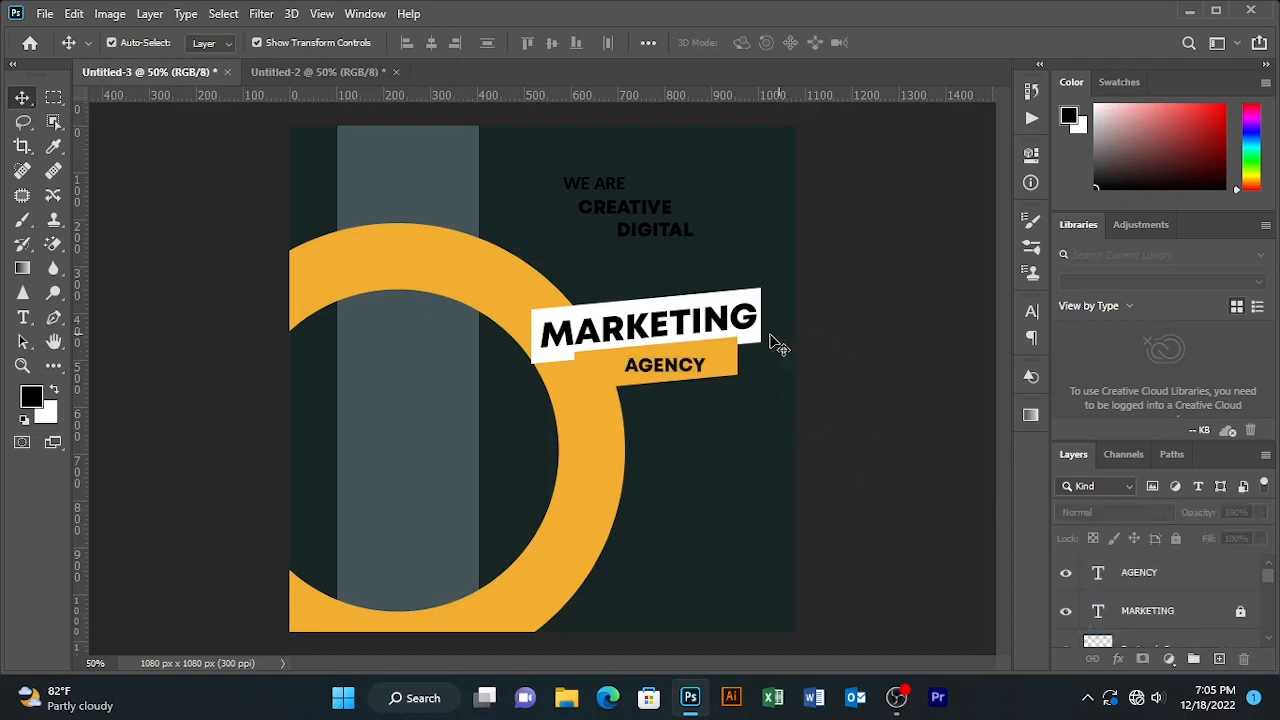
pyautogui.click(683, 379)
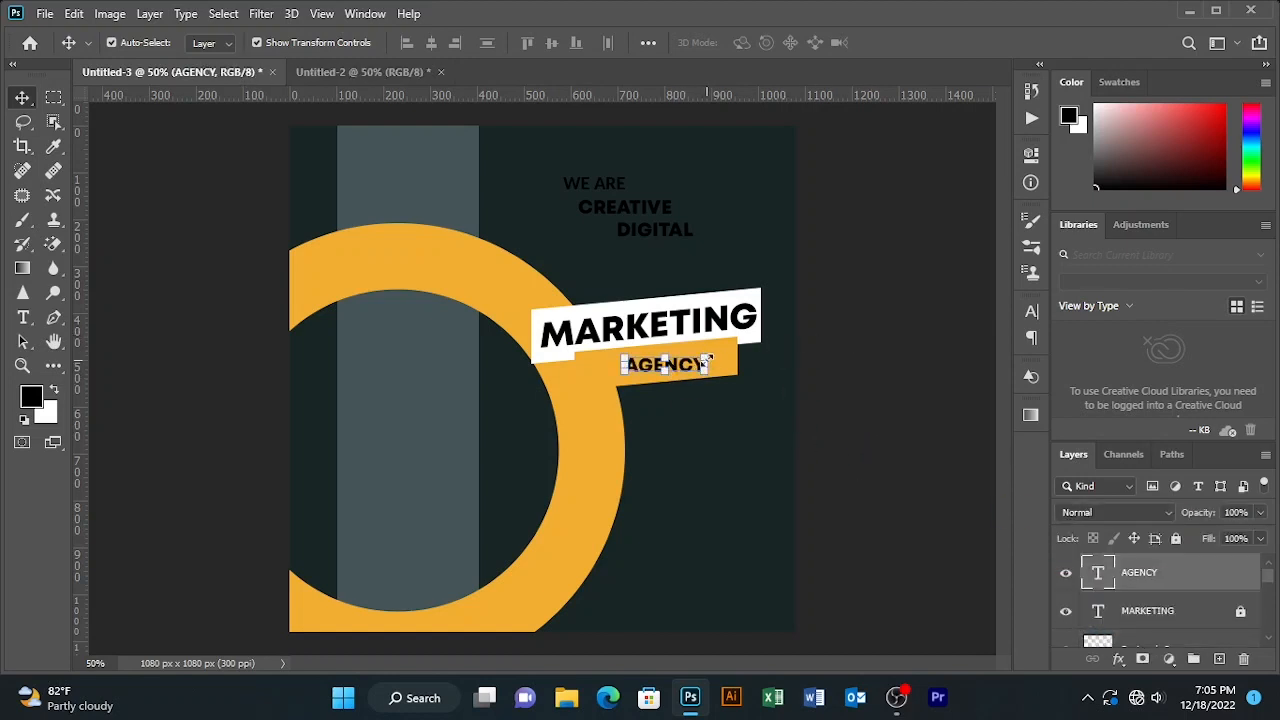
pyautogui.click(707, 360)
pyautogui.moveTo(422, 43); pyautogui.dragTo(443, 43)
pyautogui.moveTo(648, 374); pyautogui.dragTo(638, 373)
pyautogui.click(932, 46)
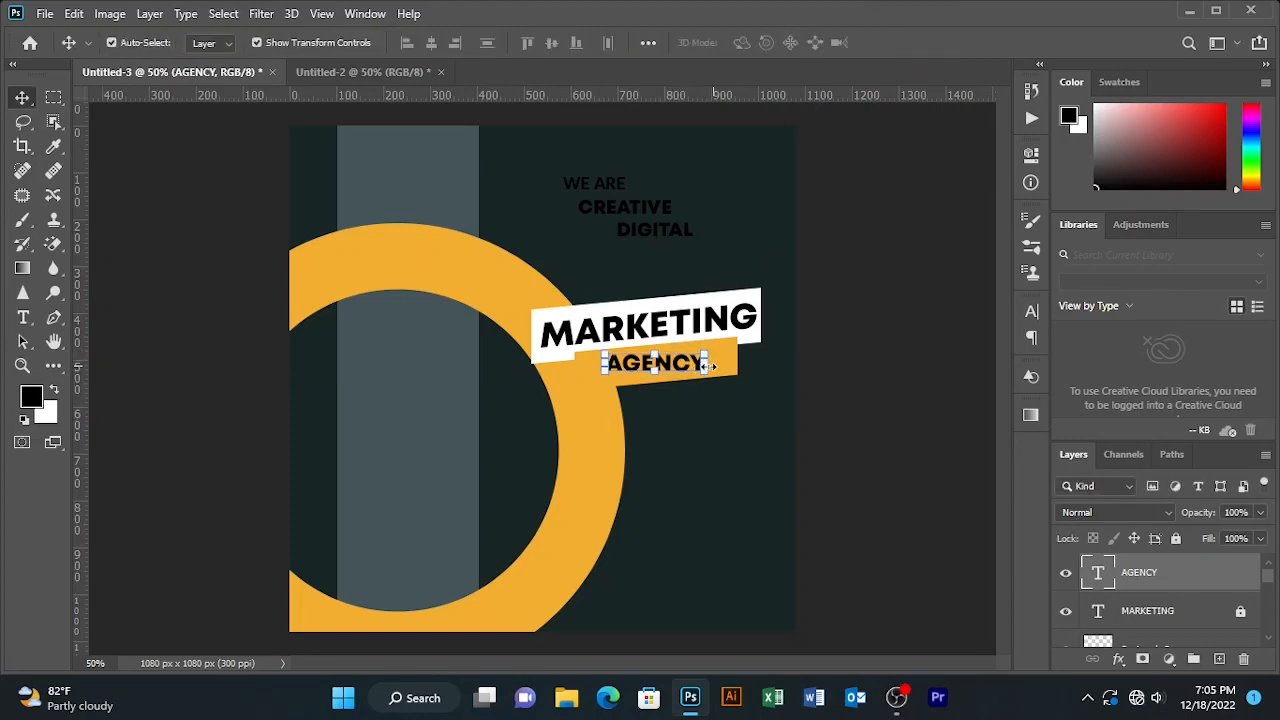
# - Skew AGENCY about -5.33° to match the slant and nudge it slightly up
pyautogui.click(110, 17)
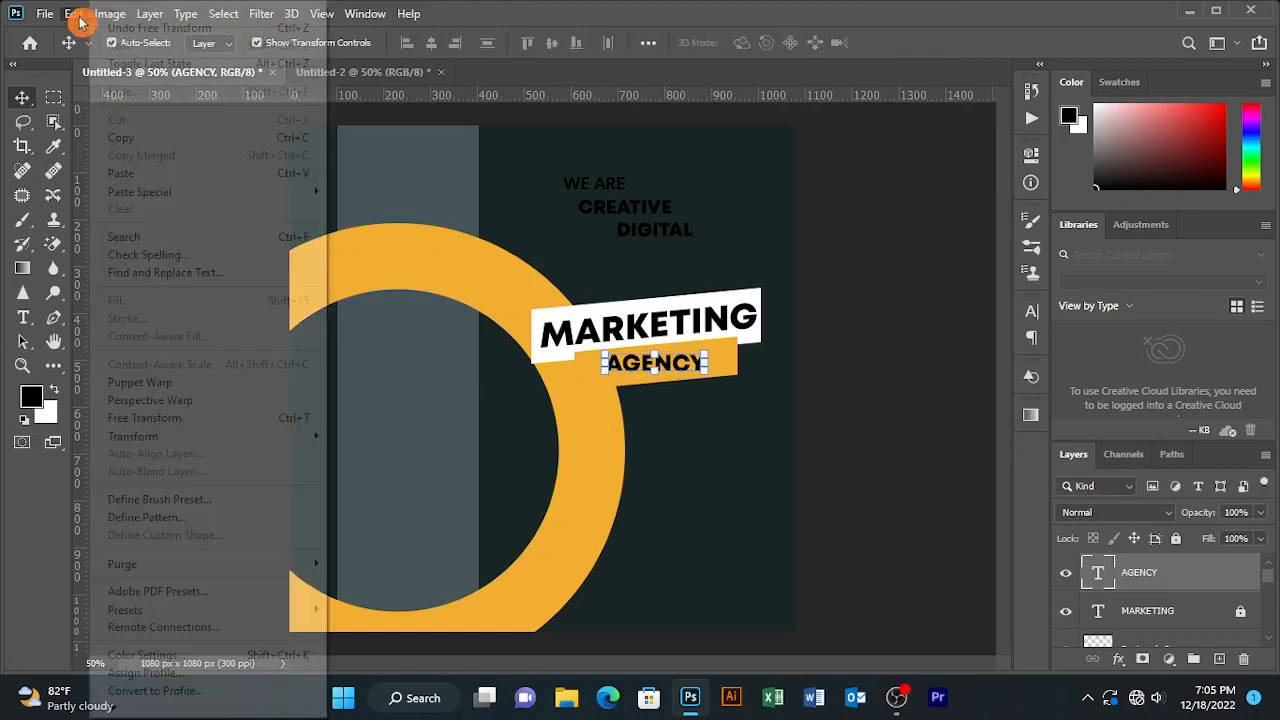
pyautogui.click(78, 20)
pyautogui.click(76, 20)
pyautogui.moveTo(274, 437)
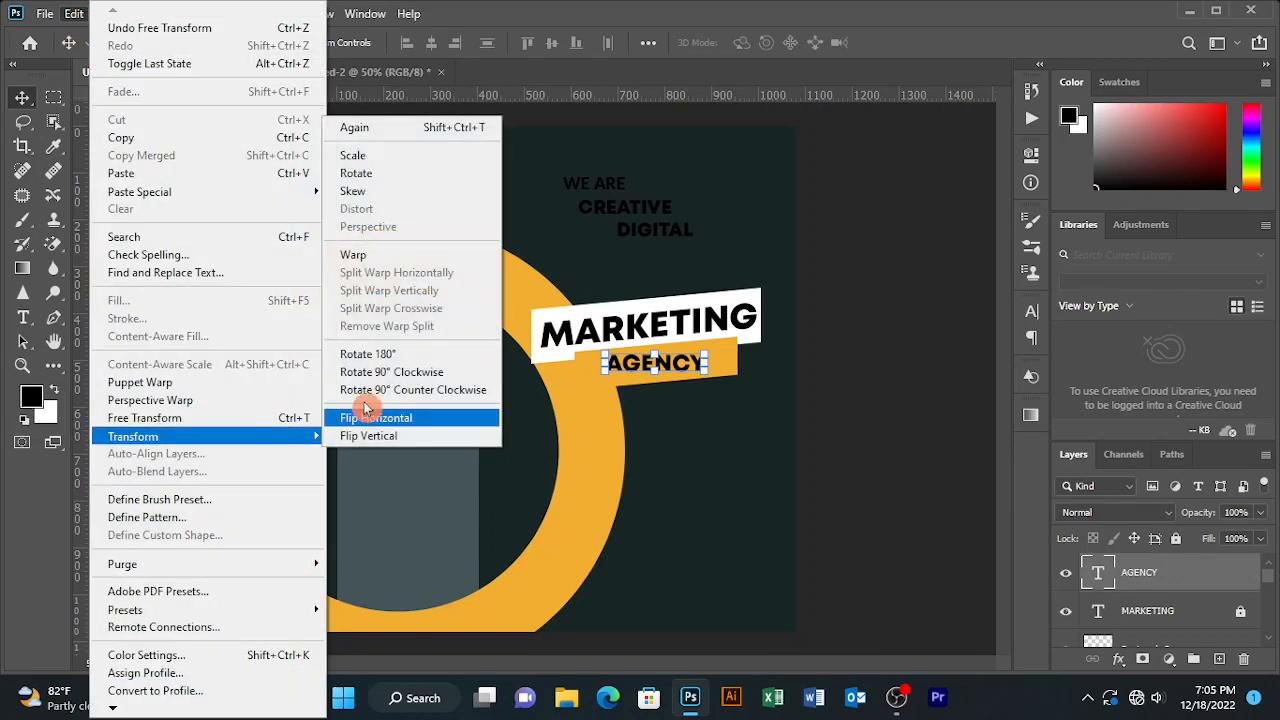
pyautogui.click(369, 193)
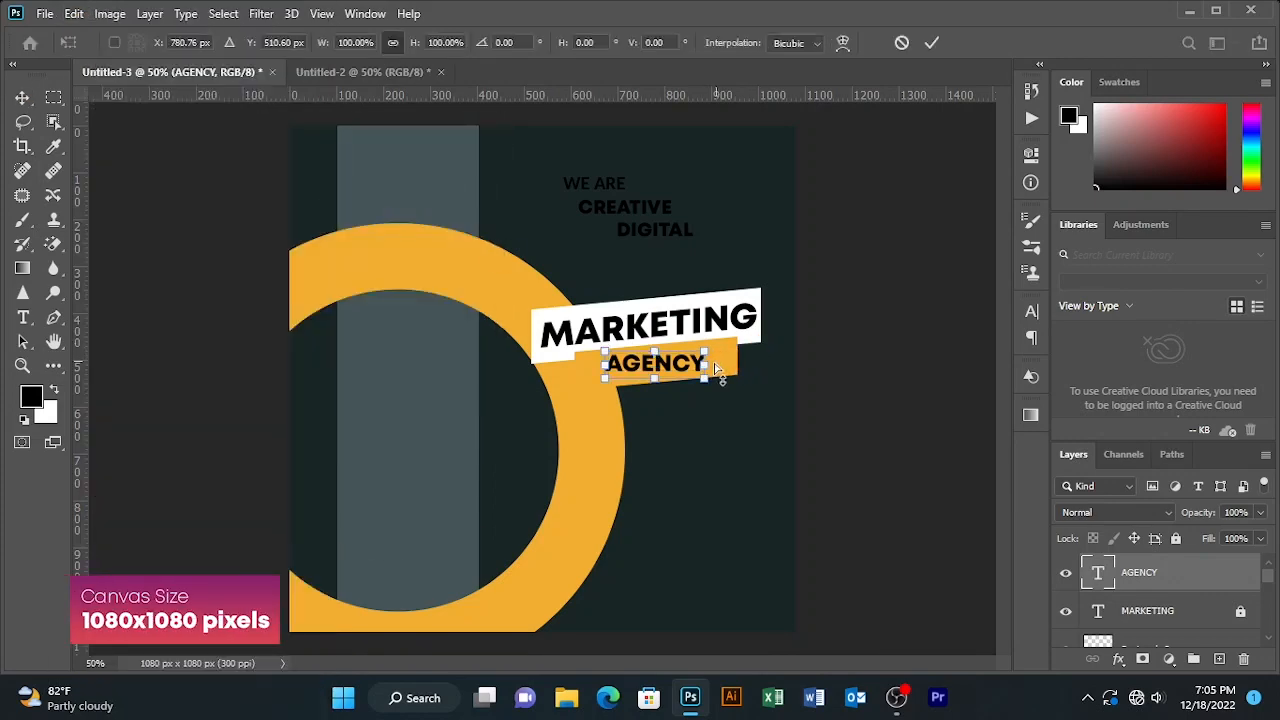
pyautogui.moveTo(703, 365); pyautogui.dragTo(673, 363)
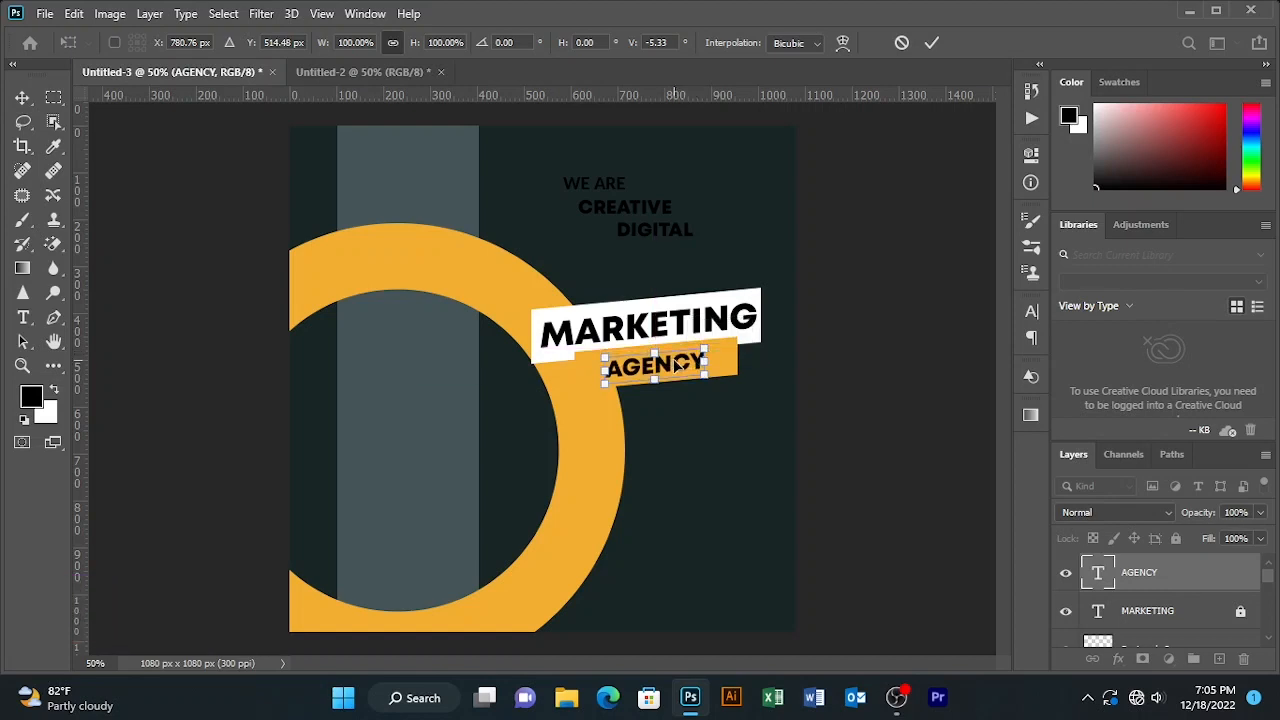
pyautogui.press('Up')
pyautogui.press('Up')
pyautogui.press('Up')
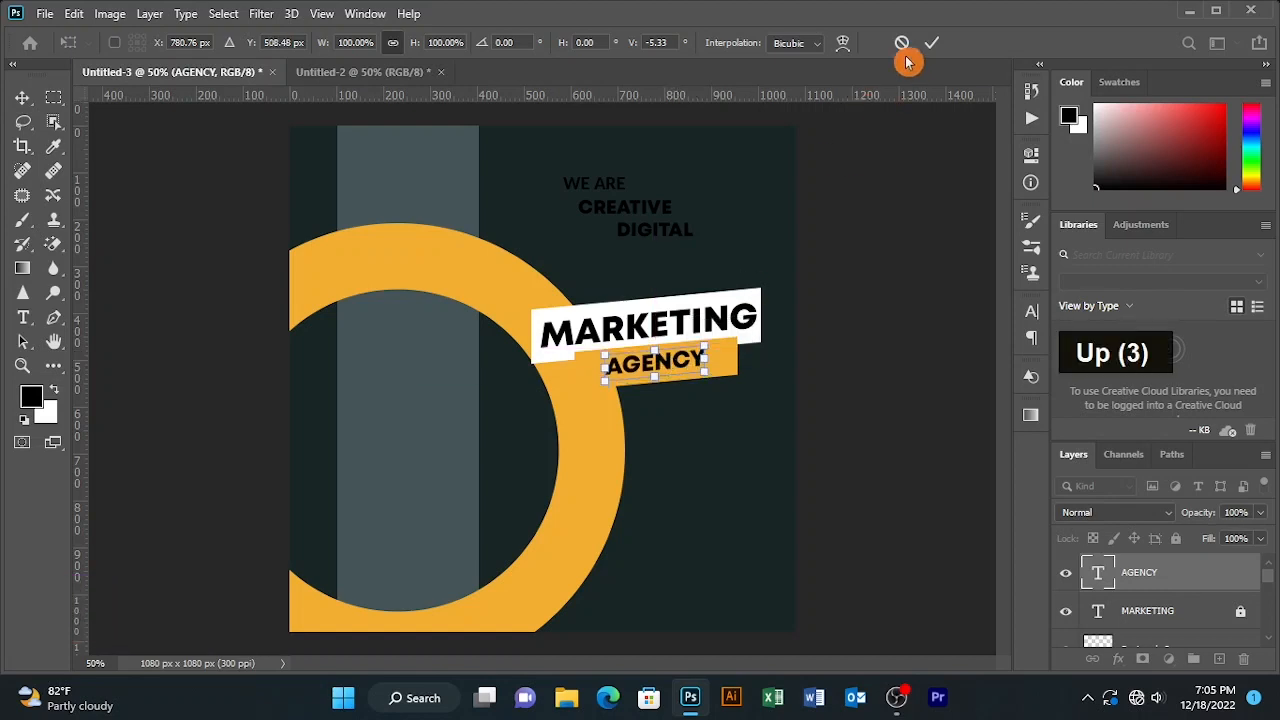
pyautogui.click(933, 43)
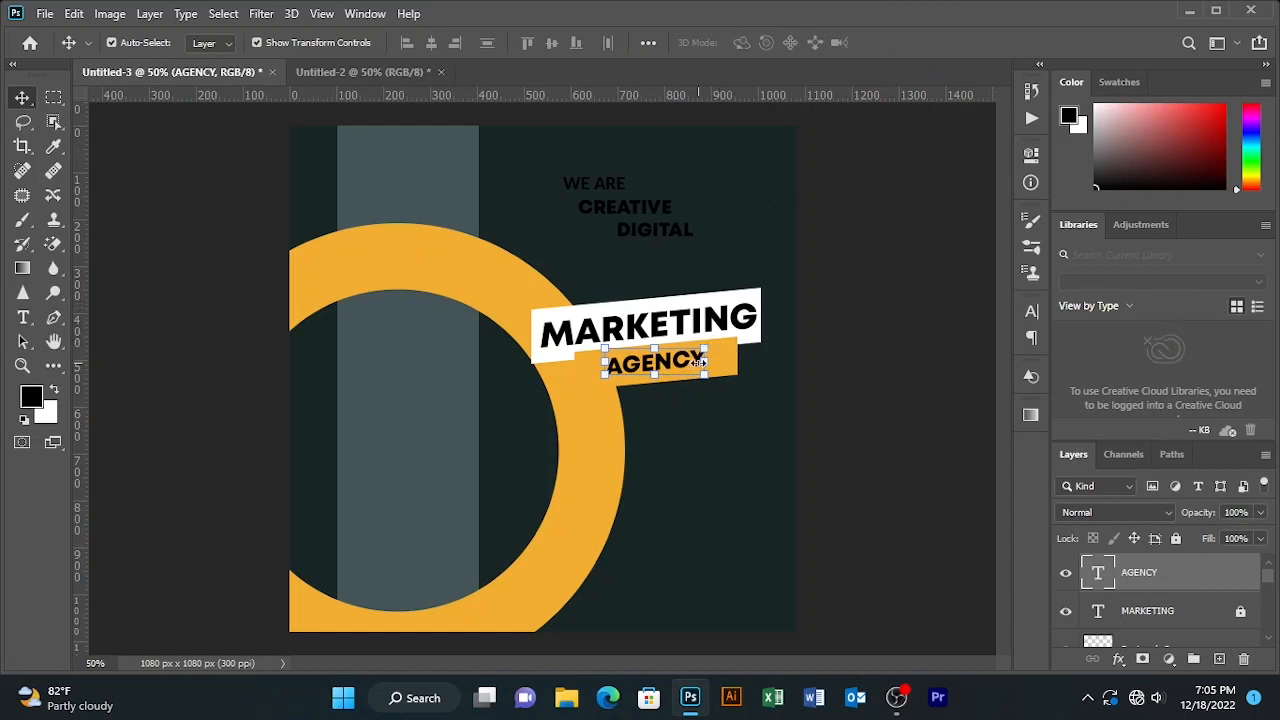
pyautogui.moveTo(842, 290); pyautogui.dragTo(613, 371)
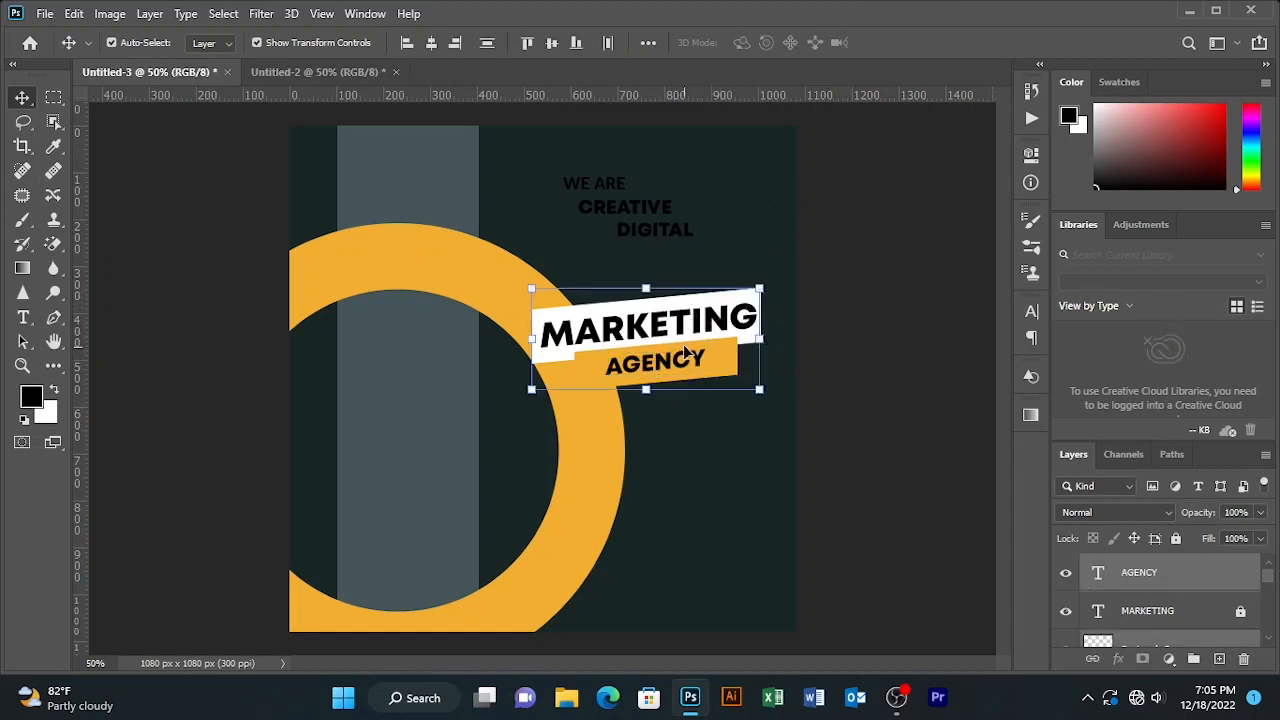
# - Move the MARKETING and AGENCY banners together up and to the right
pyautogui.moveTo(687, 343); pyautogui.dragTo(701, 326)
pyautogui.click(828, 280)
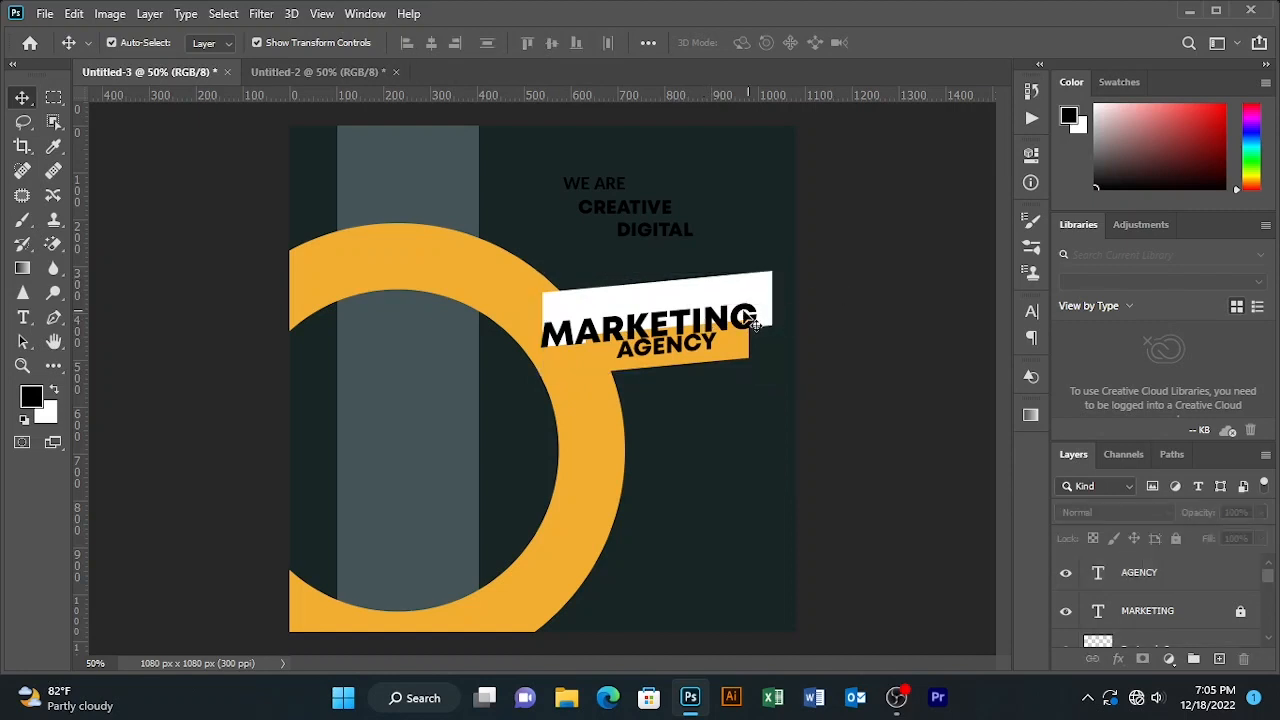
pyautogui.click(760, 315)
pyautogui.hotkey('ctrl', 'z')
pyautogui.scroll(2, 1200, 578)
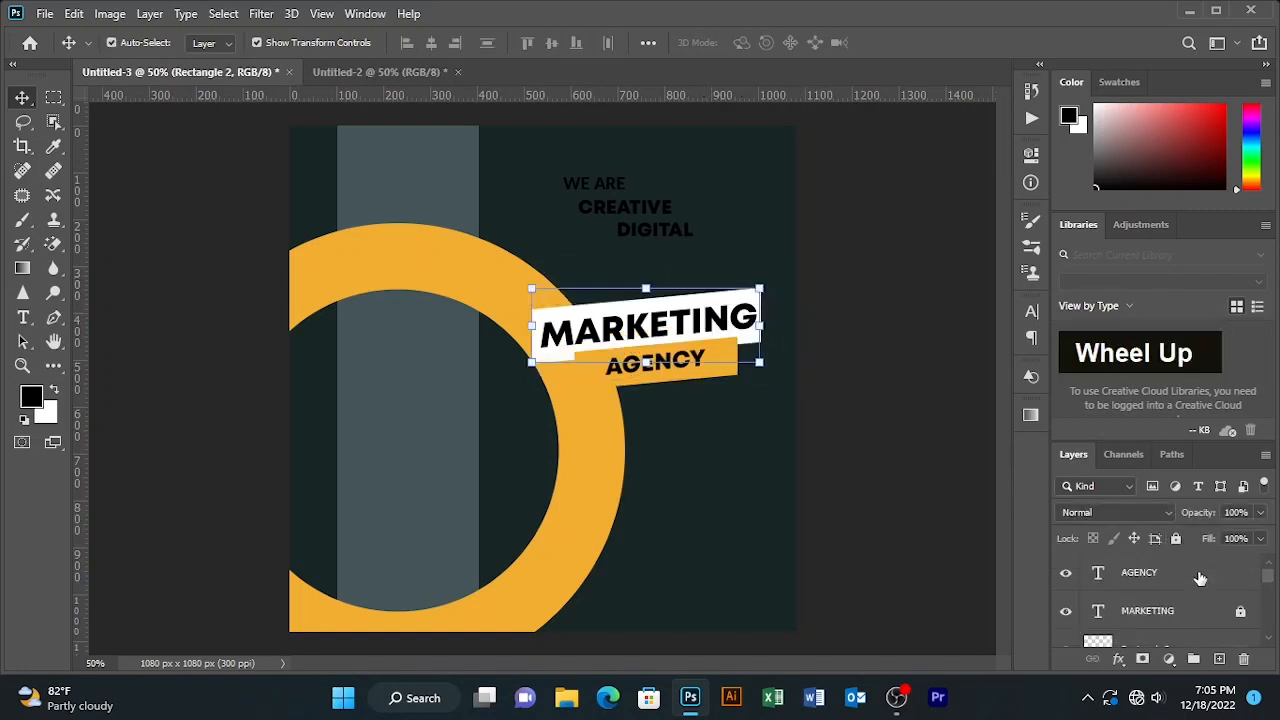
pyautogui.moveTo(842, 292); pyautogui.dragTo(703, 285)
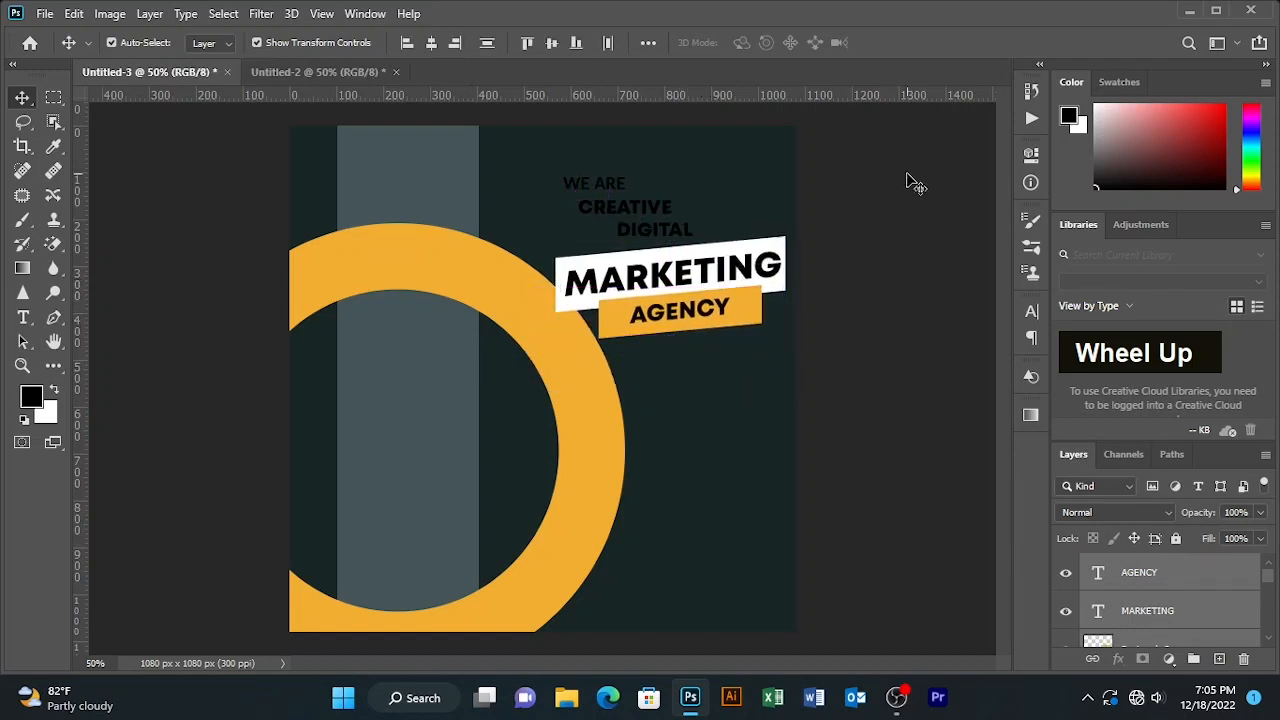
# - Scale the AGENCY text proportionally to about 111% and nudge it down
pyautogui.click(667, 232)
pyautogui.click(875, 205)
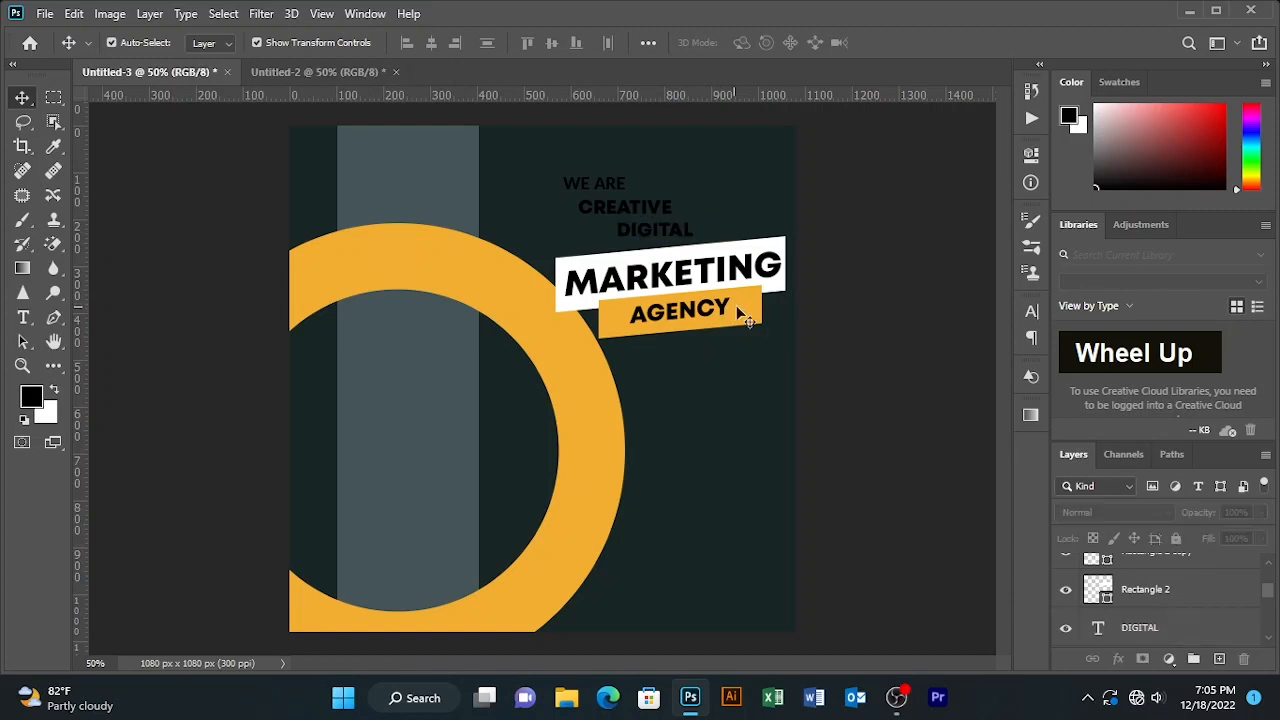
pyautogui.click(741, 305)
pyautogui.click(684, 308)
pyautogui.click(773, 311)
pyautogui.click(672, 318)
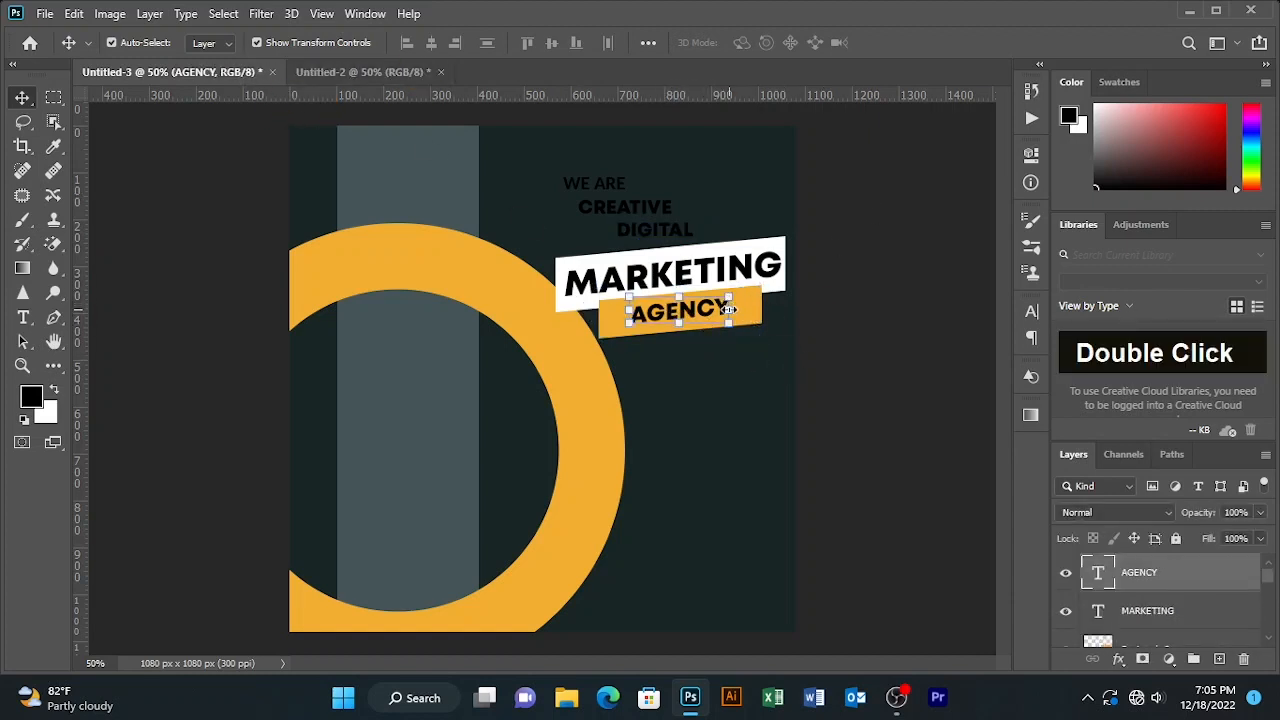
pyautogui.click(728, 310)
pyautogui.click(393, 43)
pyautogui.moveTo(412, 43); pyautogui.dragTo(429, 43)
pyautogui.doubleClick(940, 47)
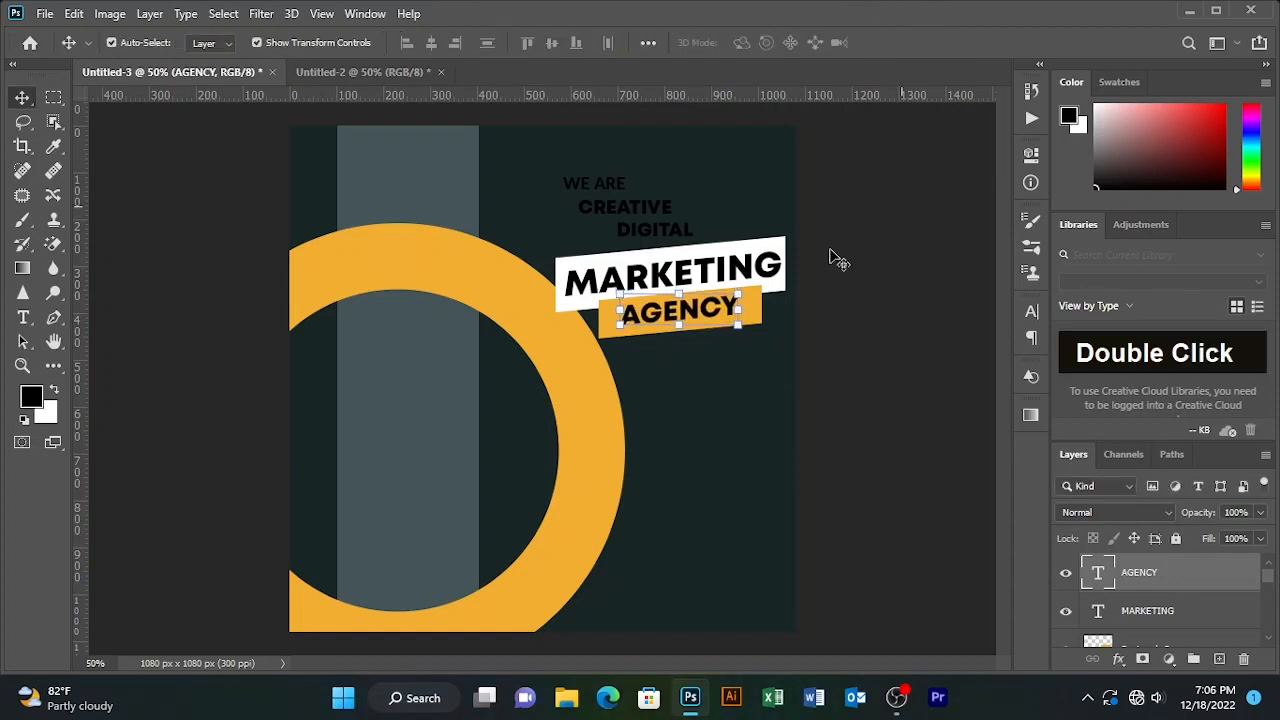
pyautogui.press('Down')
pyautogui.press('Down')
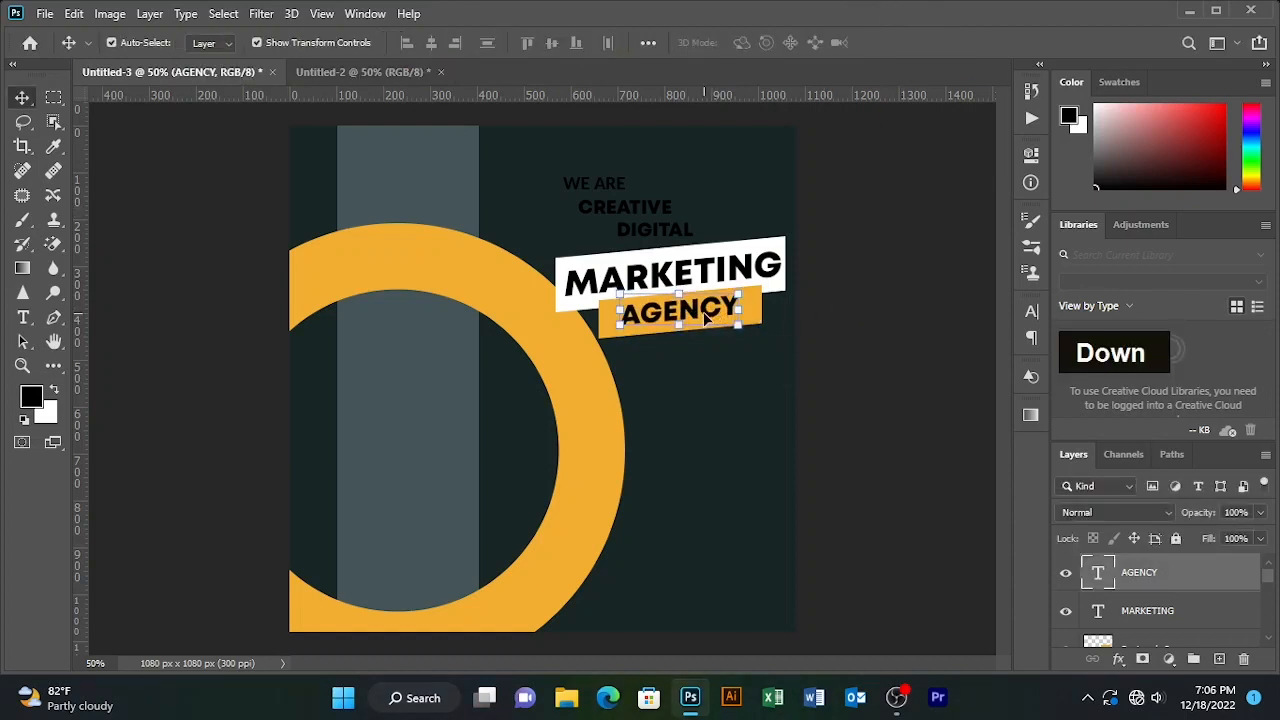
# - Select the orange bar behind AGENCY
pyautogui.click(893, 286)
pyautogui.click(739, 306)
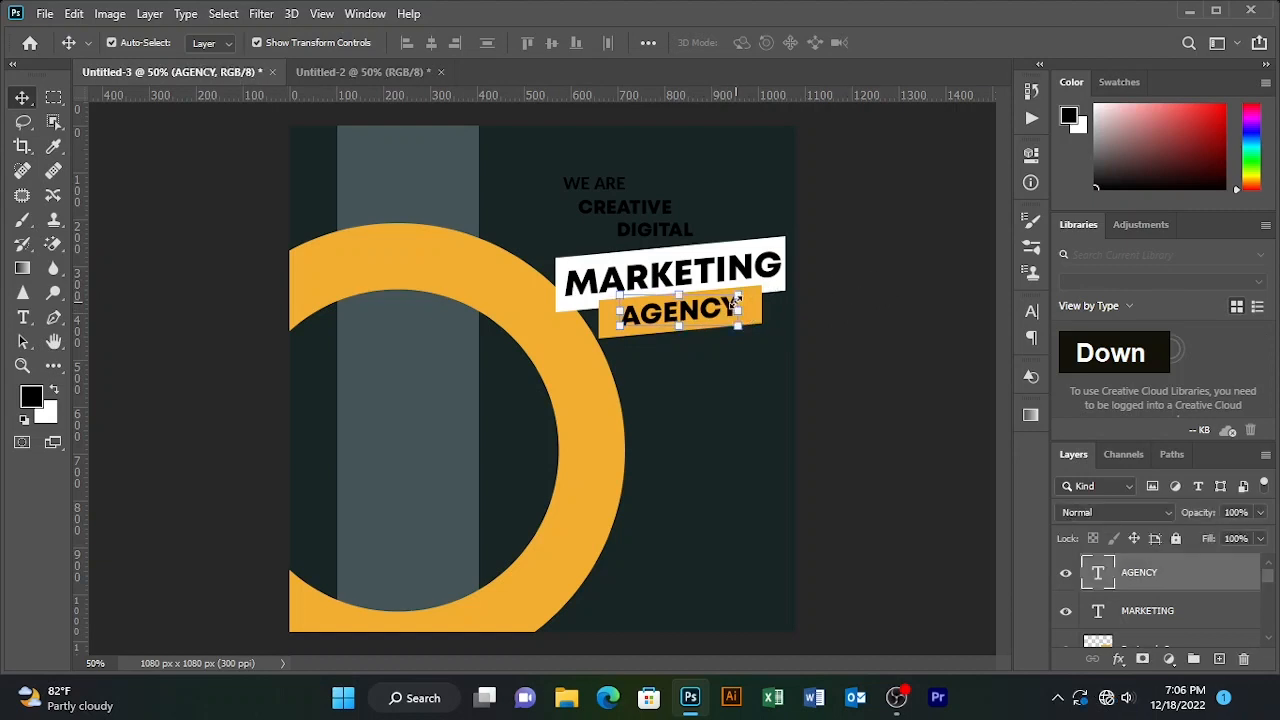
pyautogui.press('alt')
pyautogui.doubleClick(747, 301)
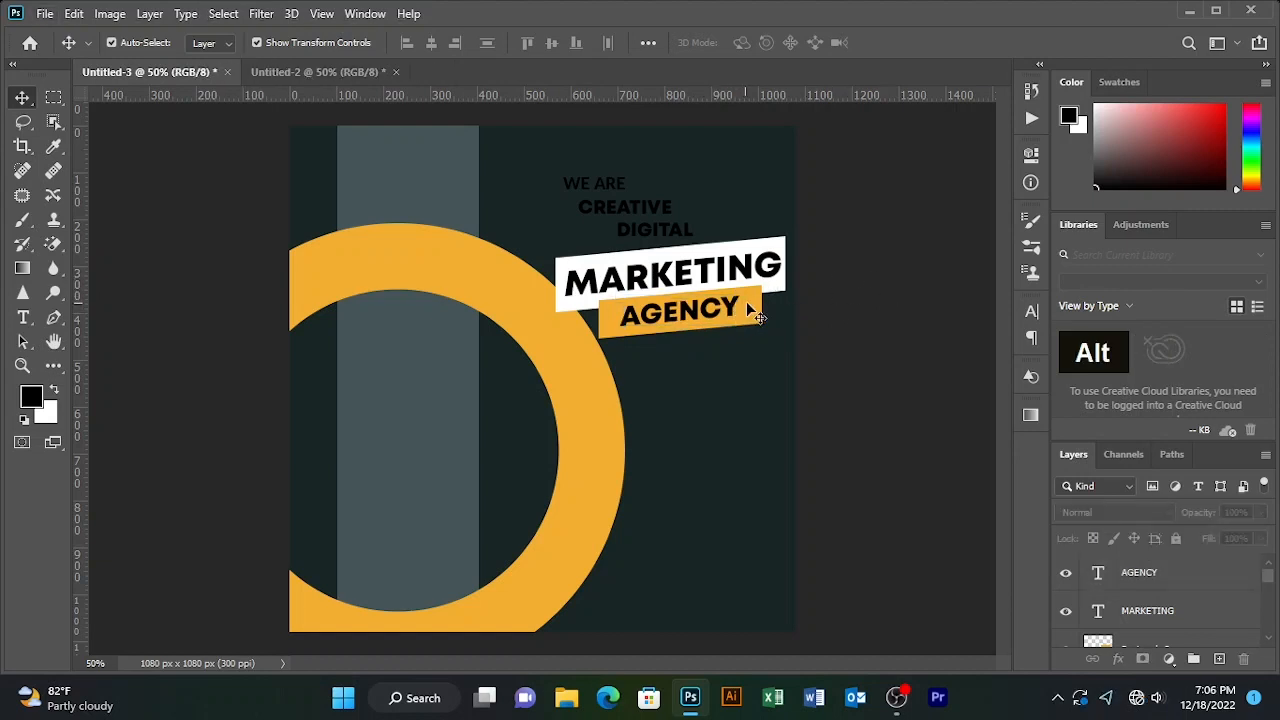
# - Duplicate the orange AGENCY bar and nudge the copy up above MARKETING
pyautogui.press('ctrl')
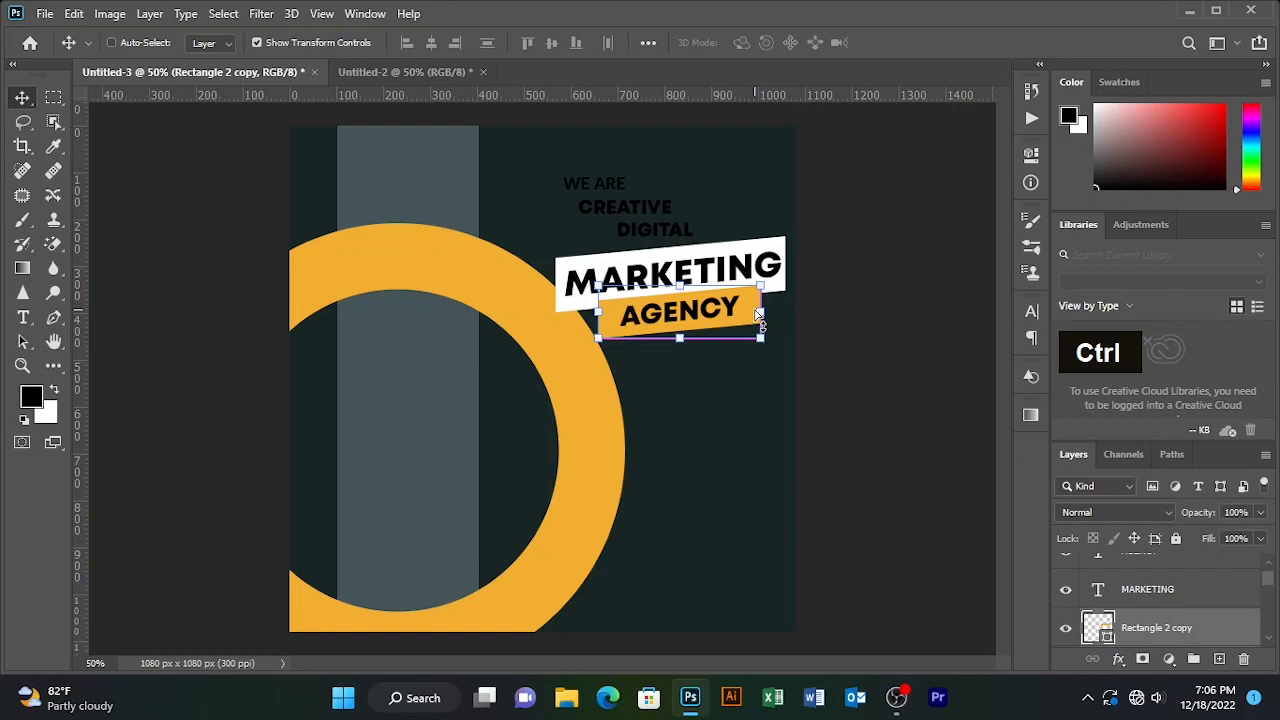
pyautogui.hotkey('ctrl', 'j')
pyautogui.press('Up')
pyautogui.press('Up')
pyautogui.press('Up')
pyautogui.press('Up')
pyautogui.press('Up')
pyautogui.press('Up')
pyautogui.press('Up')
pyautogui.press('Up')
pyautogui.press('Up')
pyautogui.press('Up')
pyautogui.press('Up')
pyautogui.press('Up')
pyautogui.press('Up')
pyautogui.press('Up')
pyautogui.press('Up')
pyautogui.press('Up')
pyautogui.press('Up')
pyautogui.press('Up')
pyautogui.press('Up')
pyautogui.press('Up')
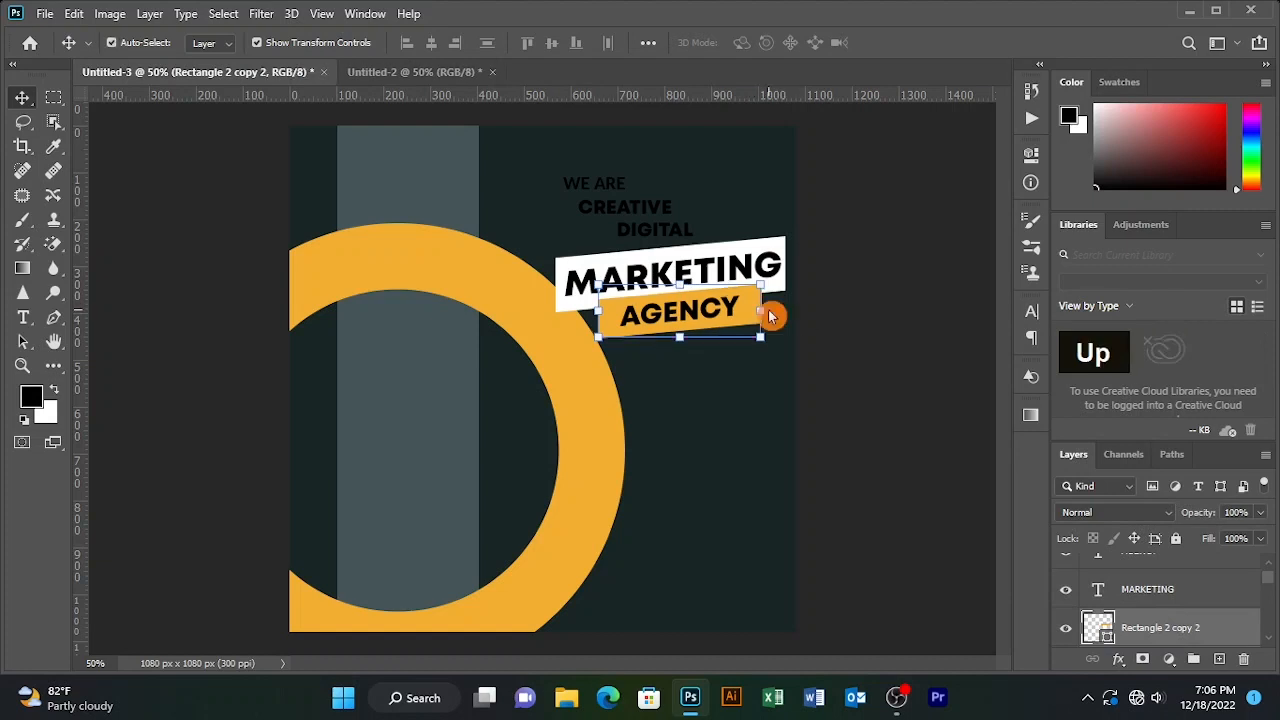
pyautogui.press('Up')
pyautogui.press('Up')
pyautogui.press('Up')
pyautogui.press('Up')
pyautogui.press('Up')
pyautogui.press('Up')
pyautogui.press('Up')
pyautogui.press('Up')
pyautogui.press('Up')
pyautogui.press('Up')
pyautogui.press('Up')
pyautogui.press('Up')
pyautogui.press('Up')
pyautogui.press('Up')
pyautogui.press('Up')
pyautogui.press('Up')
pyautogui.press('Up')
pyautogui.press('Up')
pyautogui.press('Up')
pyautogui.press('Up')
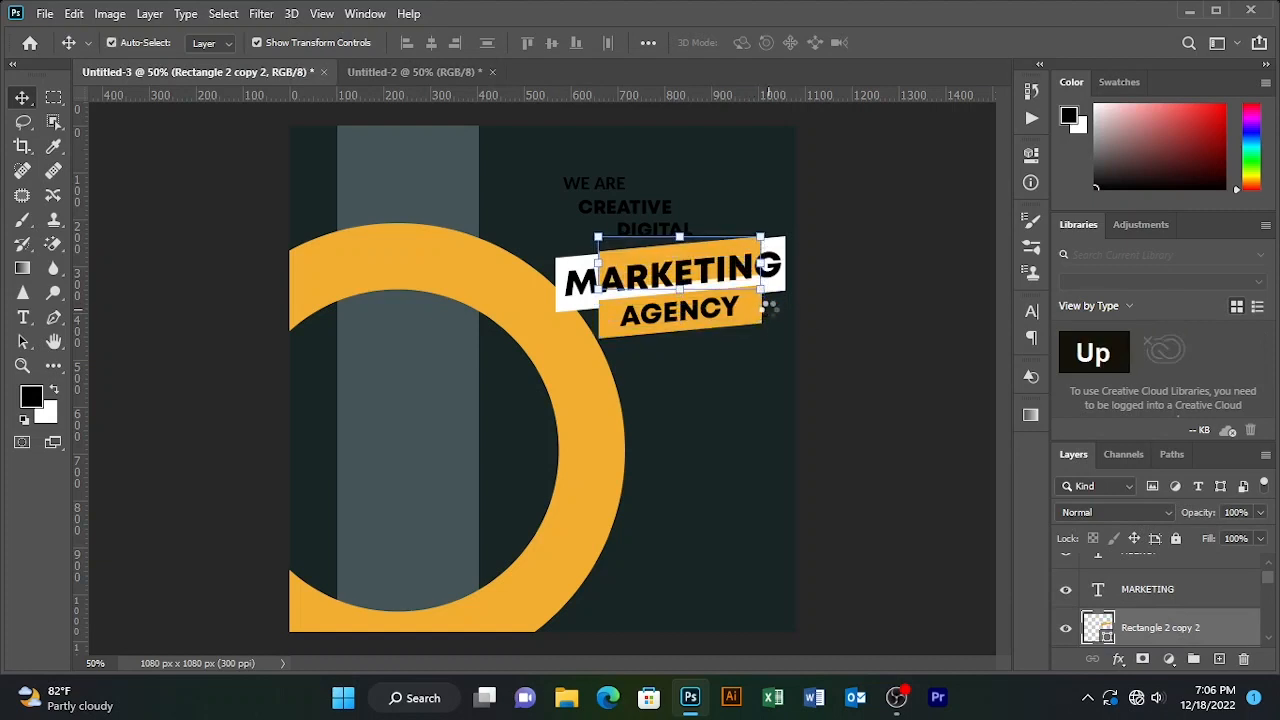
pyautogui.press('Left')
pyautogui.press('Left')
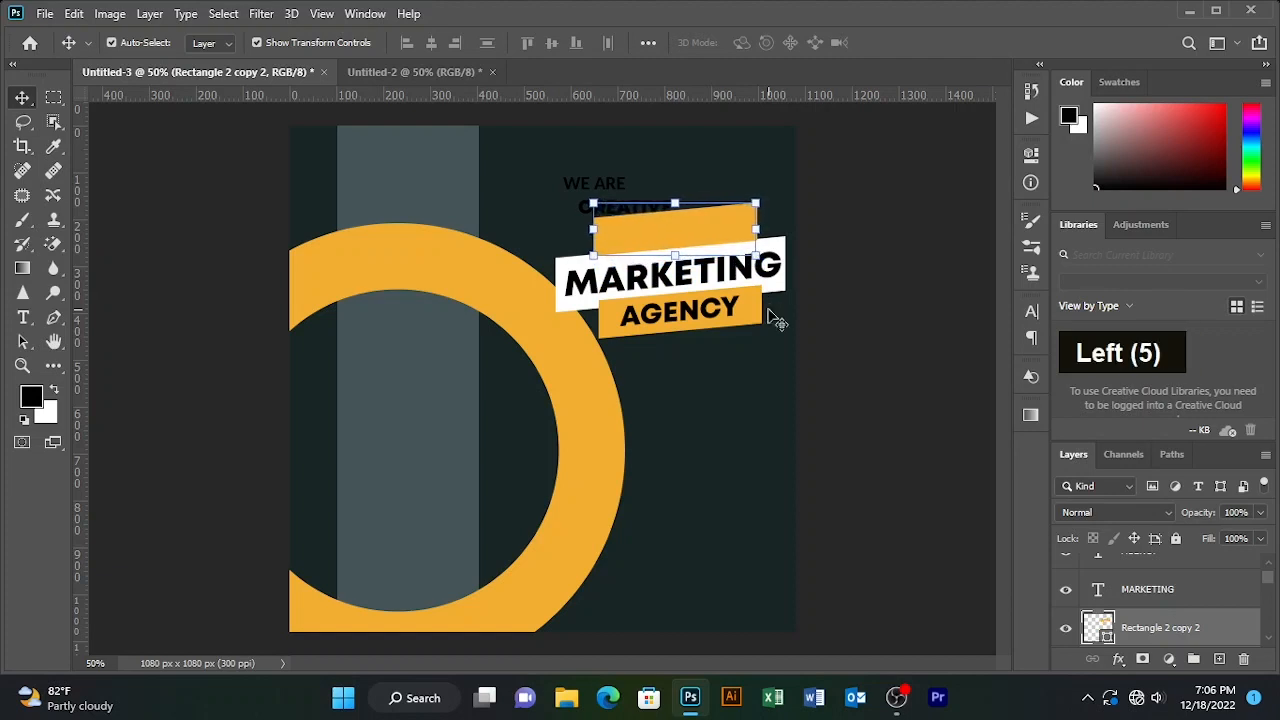
pyautogui.press('Left')
pyautogui.press('Left')
pyautogui.press('Left')
pyautogui.press('Left')
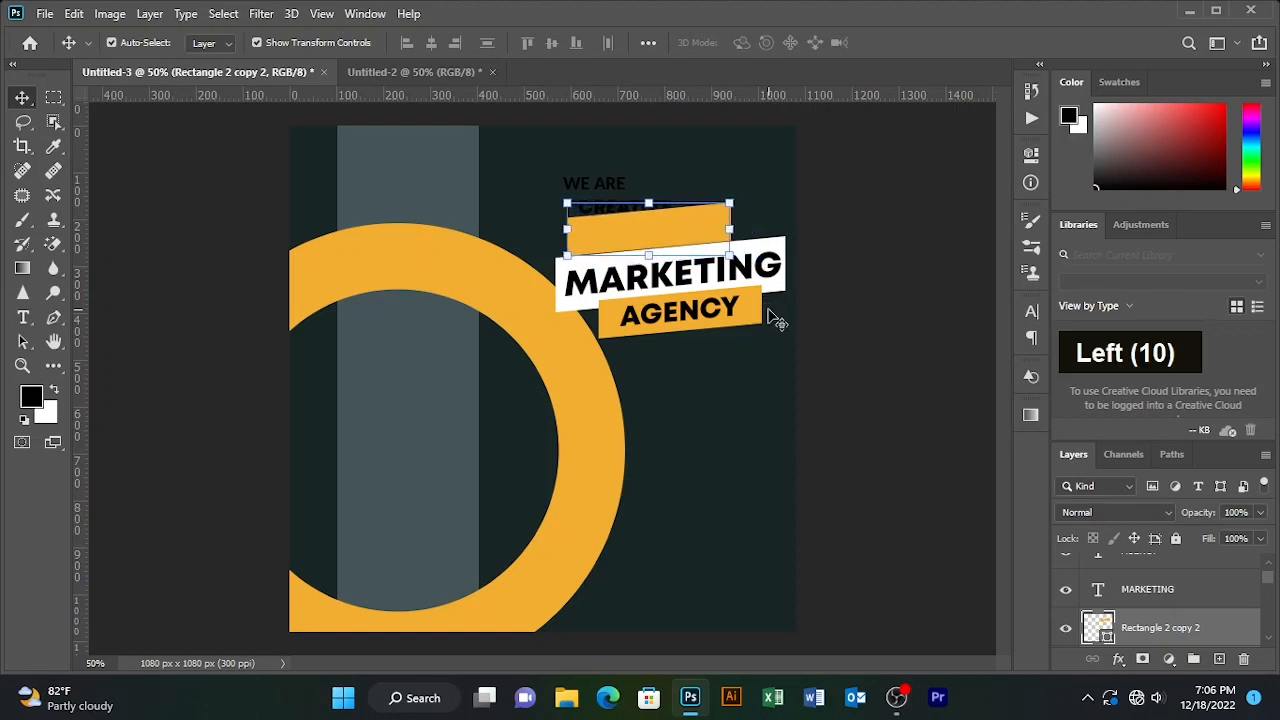
pyautogui.press('Down')
pyautogui.press('Down')
pyautogui.press('Down')
pyautogui.press('Down')
pyautogui.press('Down')
pyautogui.press('Down')
pyautogui.press('Down')
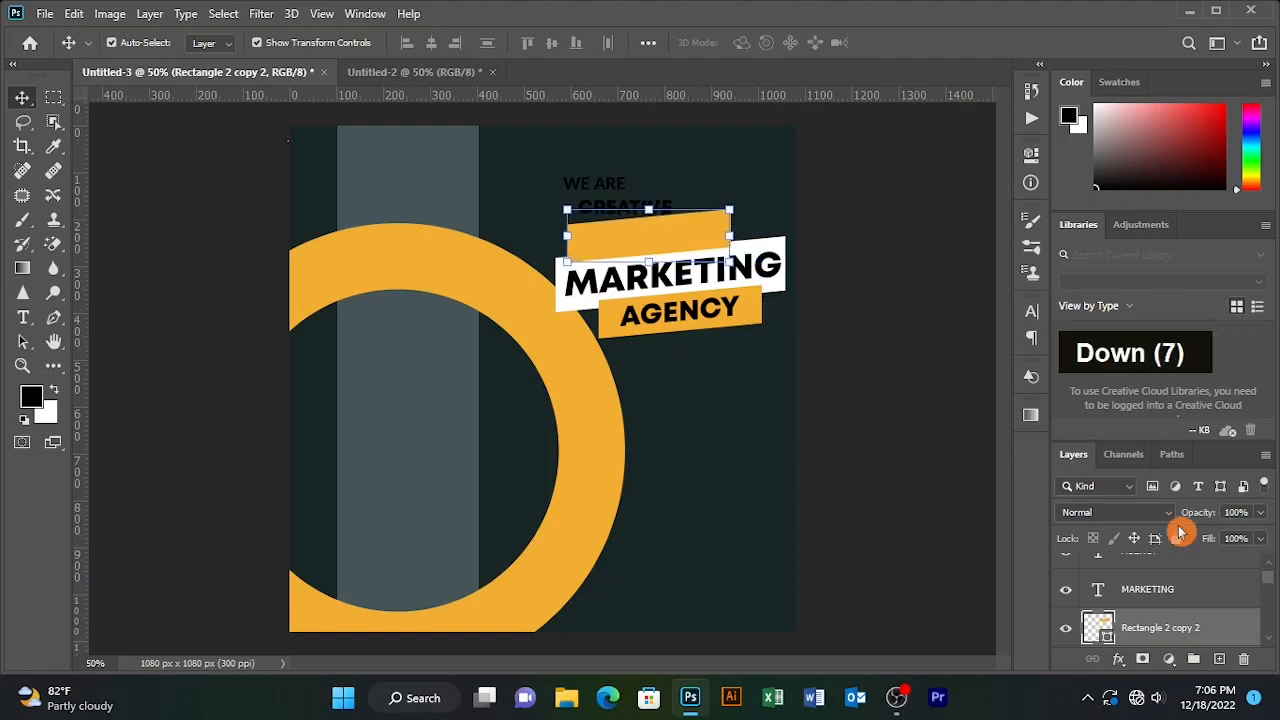
# - Move the DIGITAL text layer to the top of the layer stack
pyautogui.scroll(1, 1180, 620)
pyautogui.click(1190, 590)
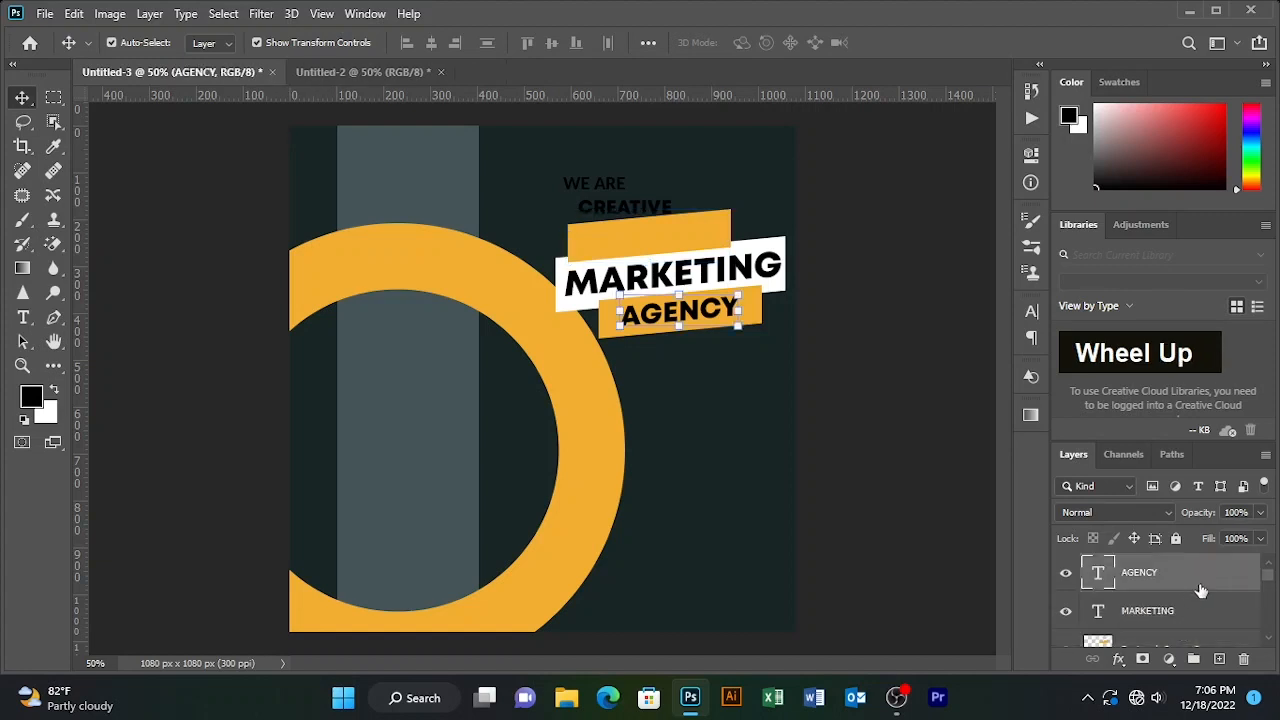
pyautogui.scroll(-4, 1240, 600)
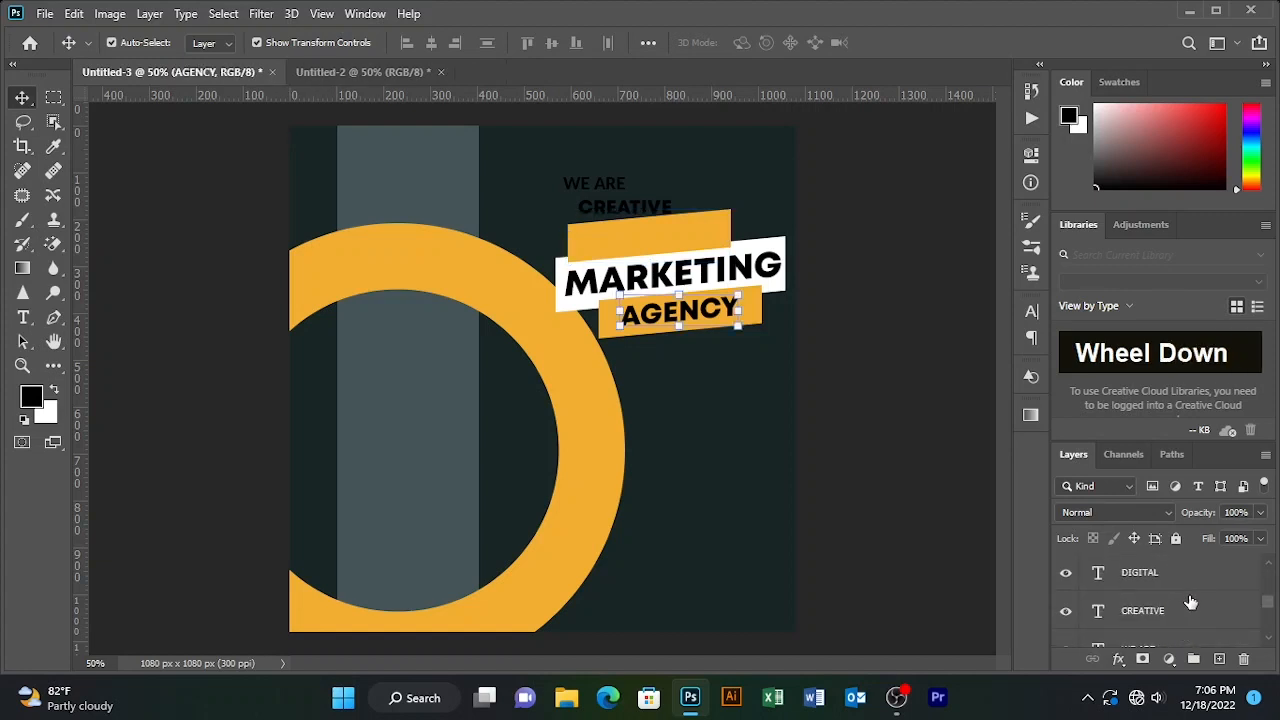
pyautogui.scroll(1, 1185, 605)
pyautogui.click(1196, 613)
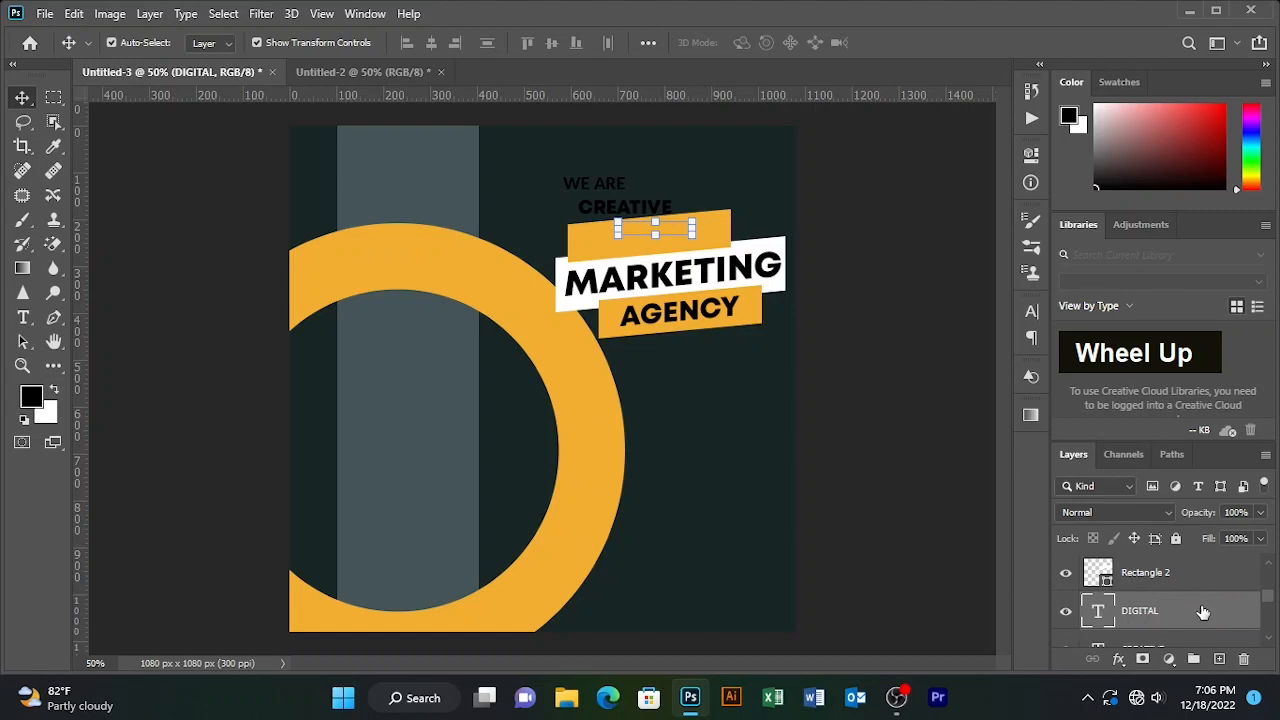
pyautogui.moveTo(1203, 612); pyautogui.dragTo(1168, 568)
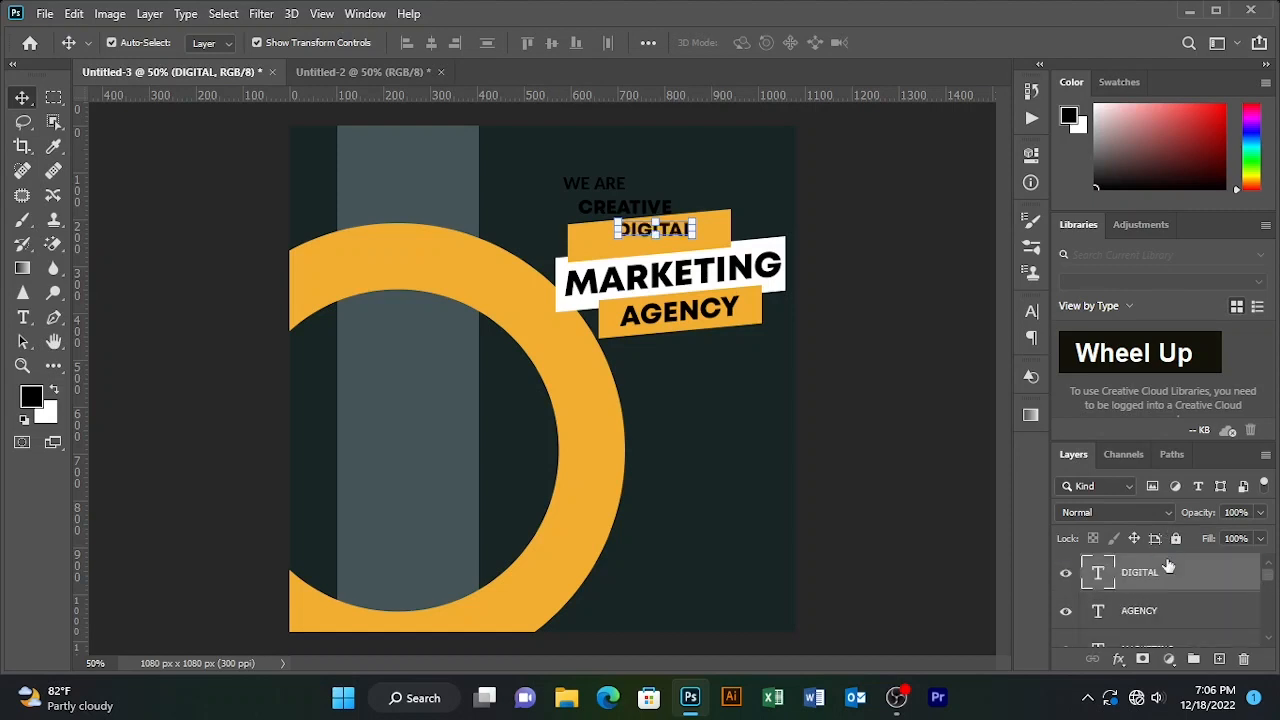
# - Nudge DIGITAL down and enlarge it proportionally to about 137%
pyautogui.press('Down')
pyautogui.press('Down')
pyautogui.press('Down')
pyautogui.press('Down')
pyautogui.press('Down')
pyautogui.press('Down')
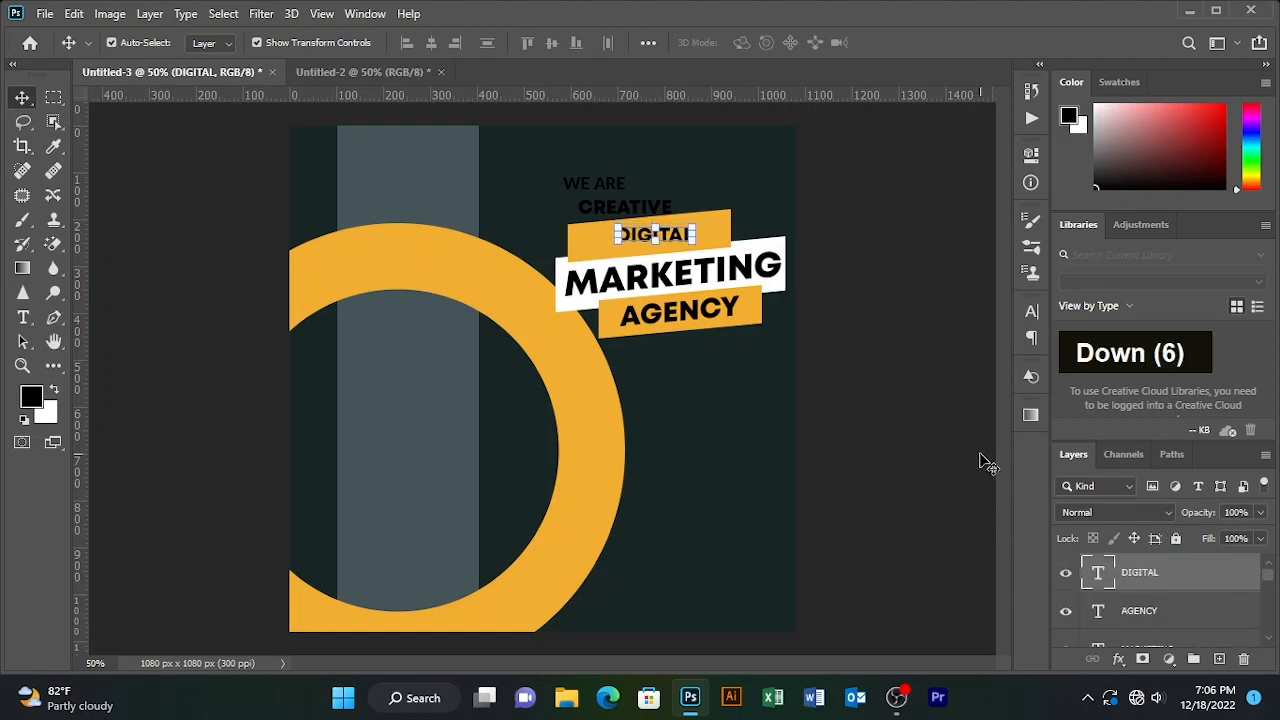
pyautogui.doubleClick(692, 236)
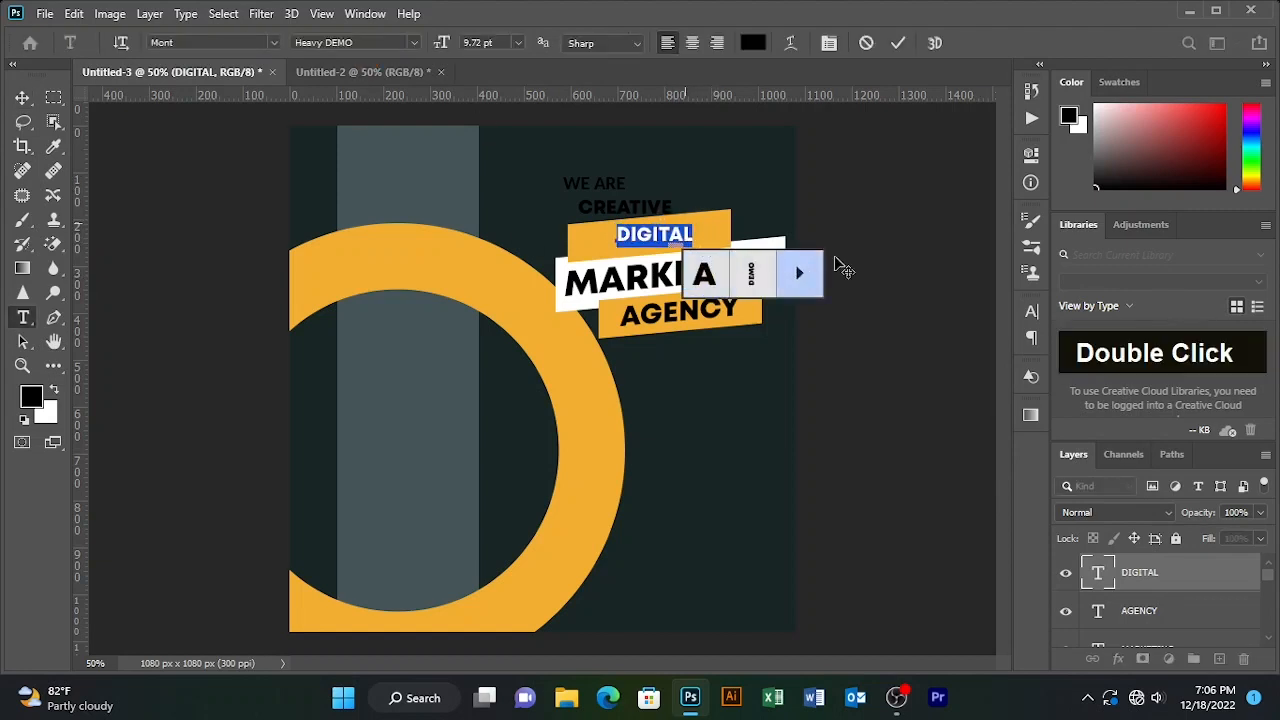
pyautogui.click(898, 42)
pyautogui.press('v')
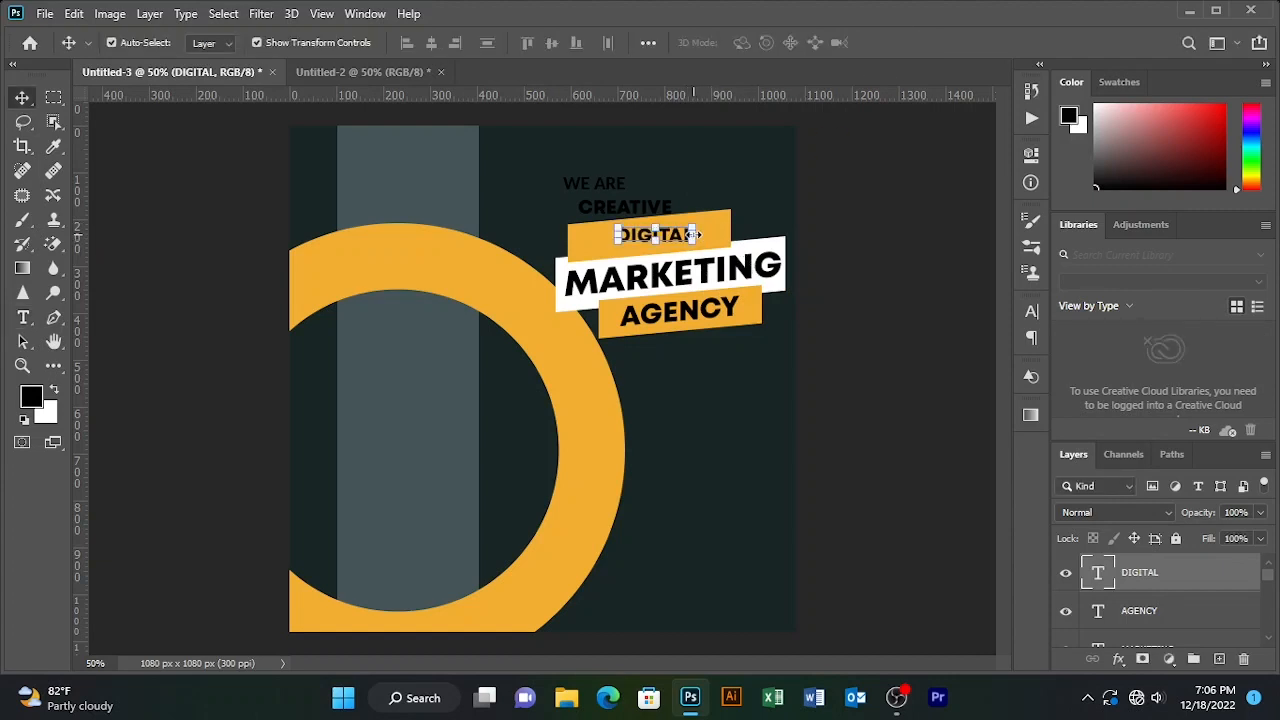
pyautogui.hotkey('ctrl', 't')
pyautogui.moveTo(414, 42); pyautogui.dragTo(452, 41)
pyautogui.moveTo(679, 238); pyautogui.dragTo(675, 241)
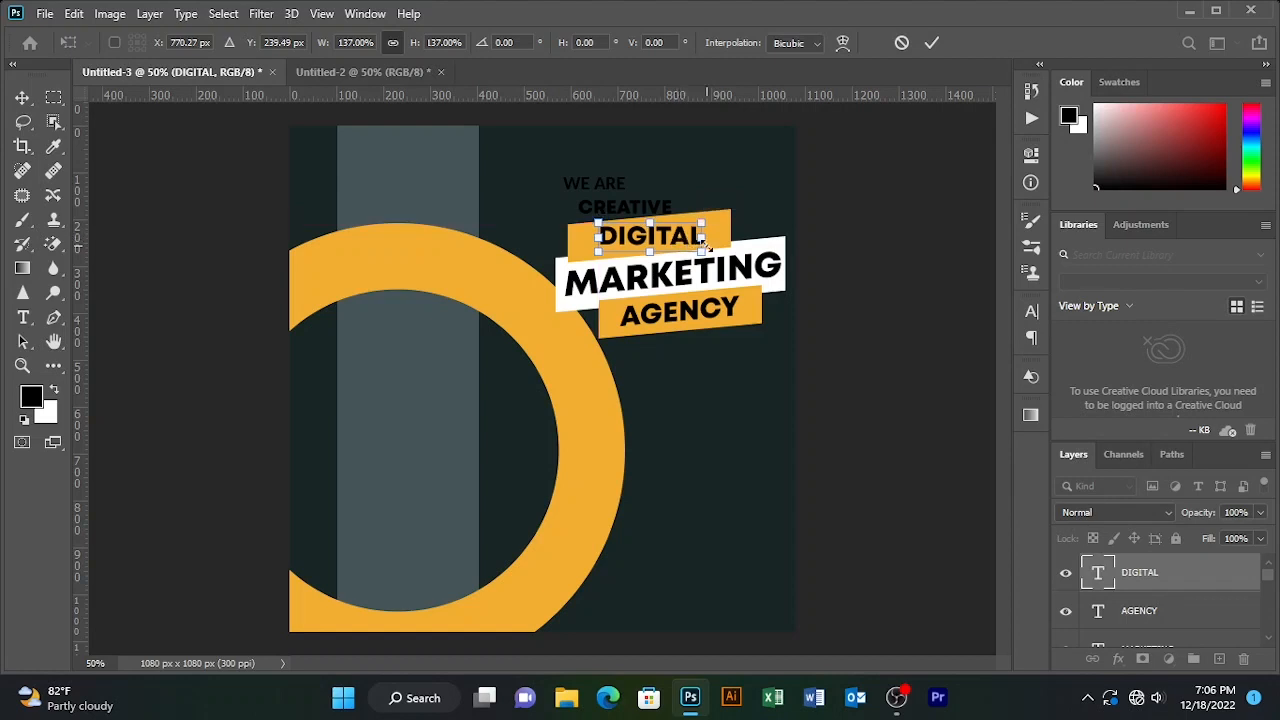
pyautogui.click(931, 42)
# - Delete the orange bar copy behind DIGITAL
pyautogui.hotkey('ctrl', 't')
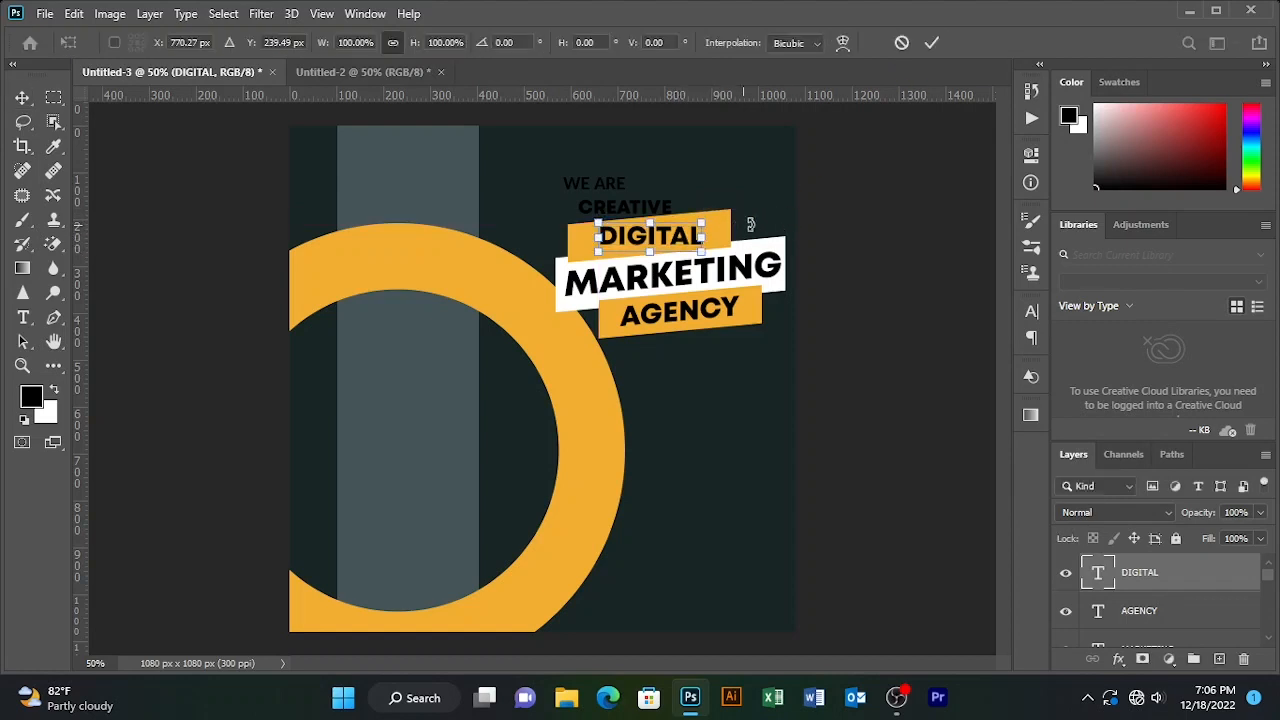
pyautogui.click(931, 42)
pyautogui.doubleClick(745, 238)
pyautogui.press('Delete')
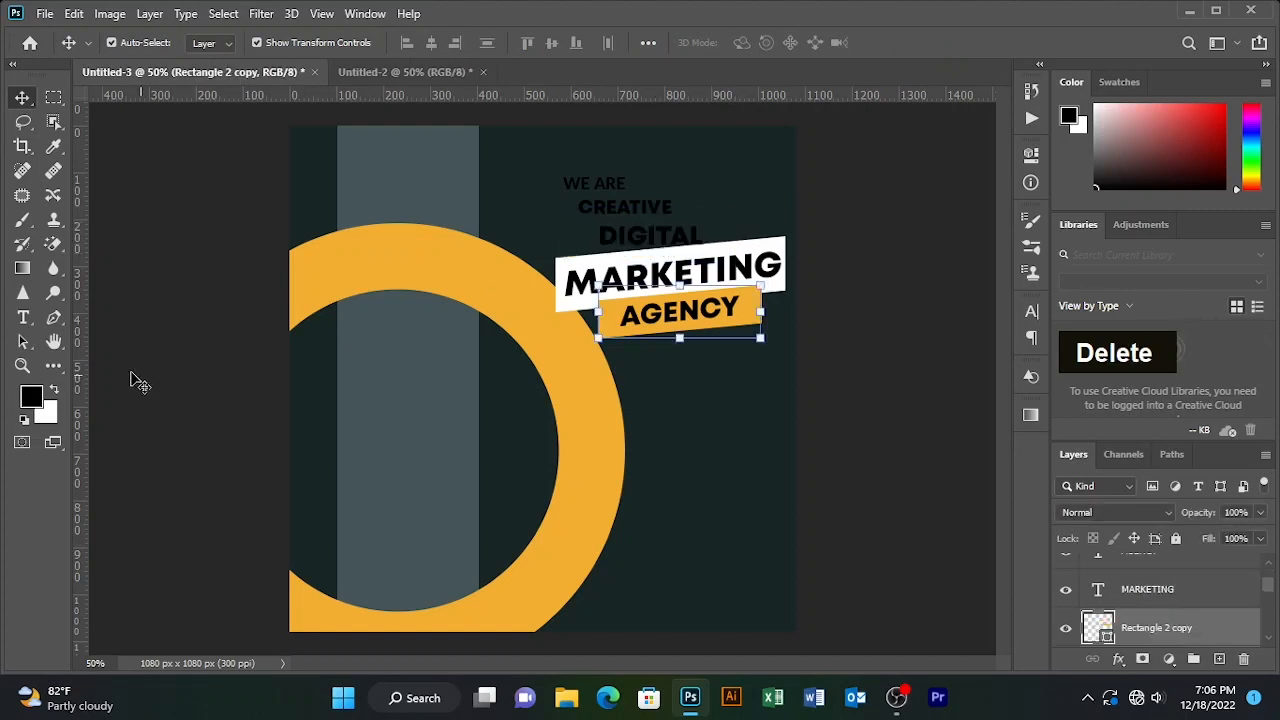
# - Draw a trial orange rectangle behind DIGITAL, then delete it
pyautogui.rightClick(54, 368)
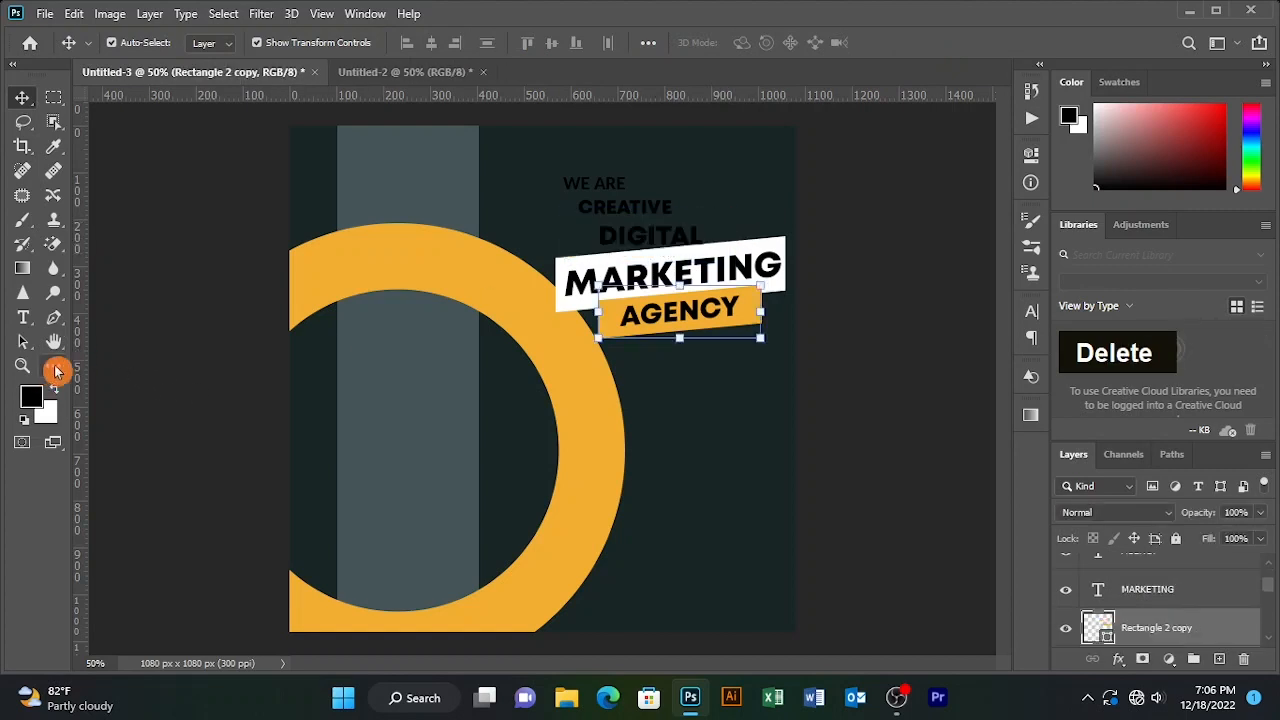
pyautogui.click(571, 221)
pyautogui.moveTo(568, 222); pyautogui.dragTo(724, 253)
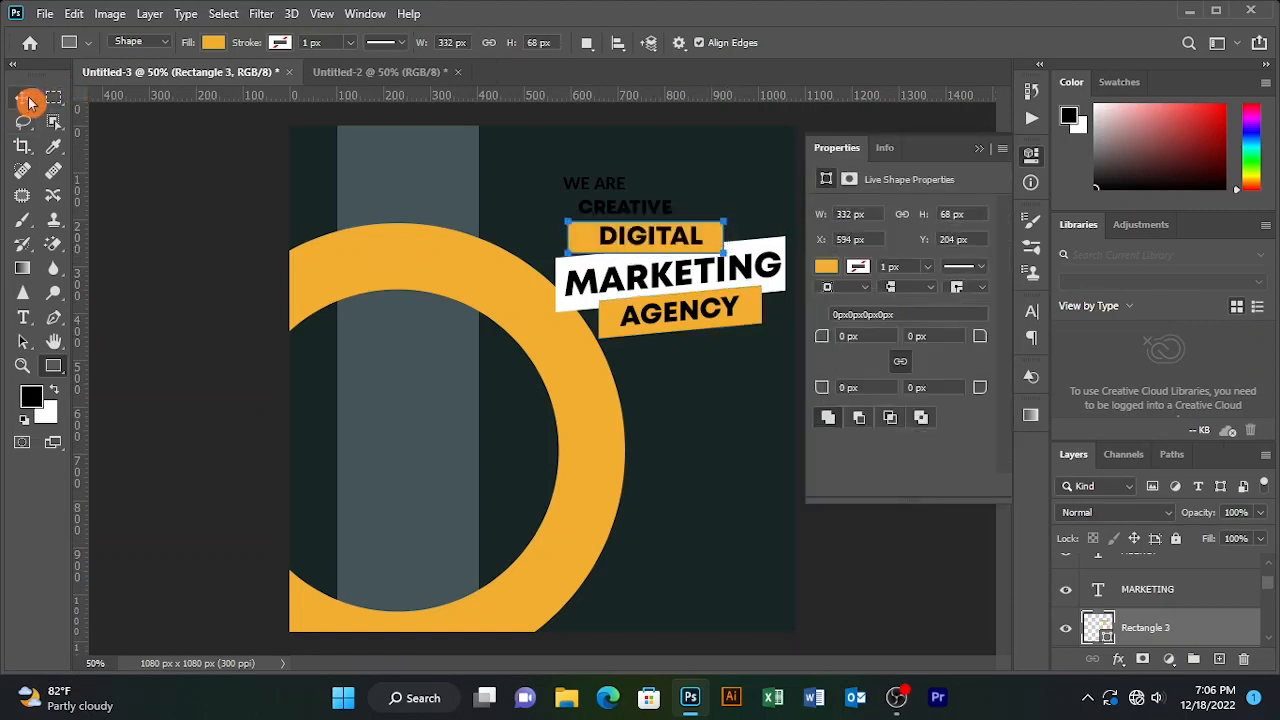
pyautogui.doubleClick(22, 97)
pyautogui.click(978, 153)
pyautogui.click(821, 183)
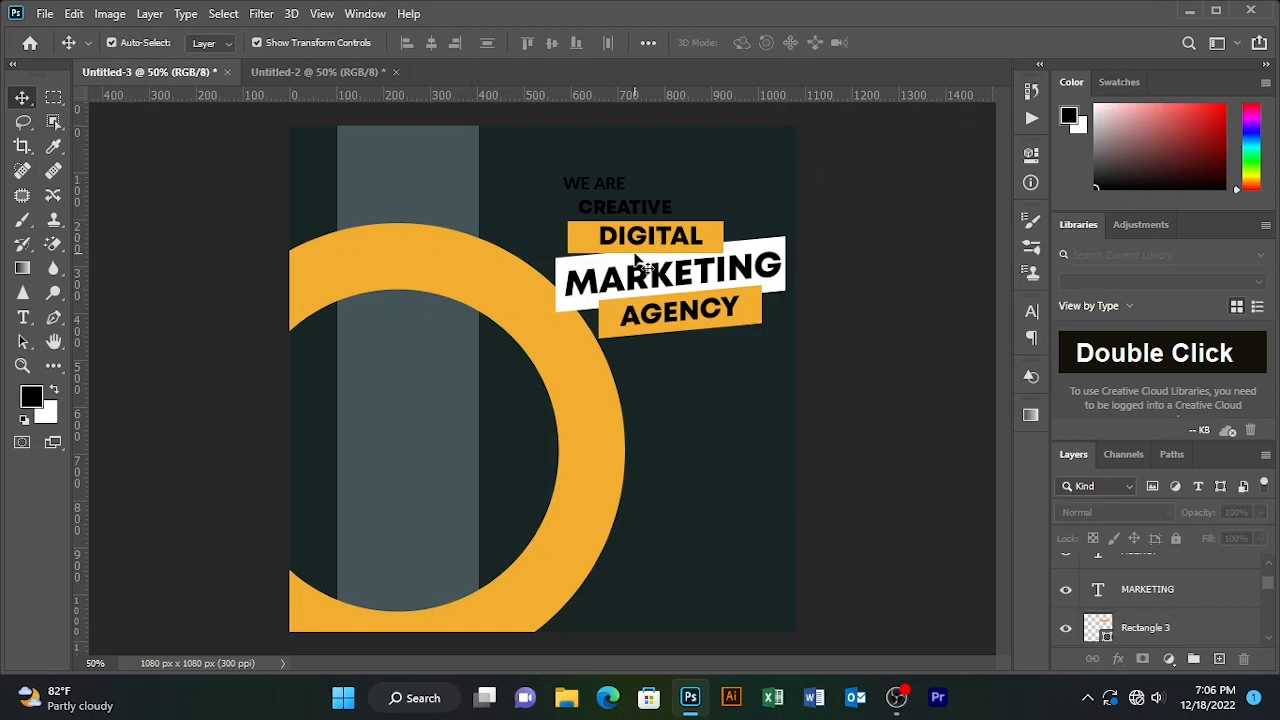
pyautogui.click(634, 250)
pyautogui.hotkey('ctrl', 't')
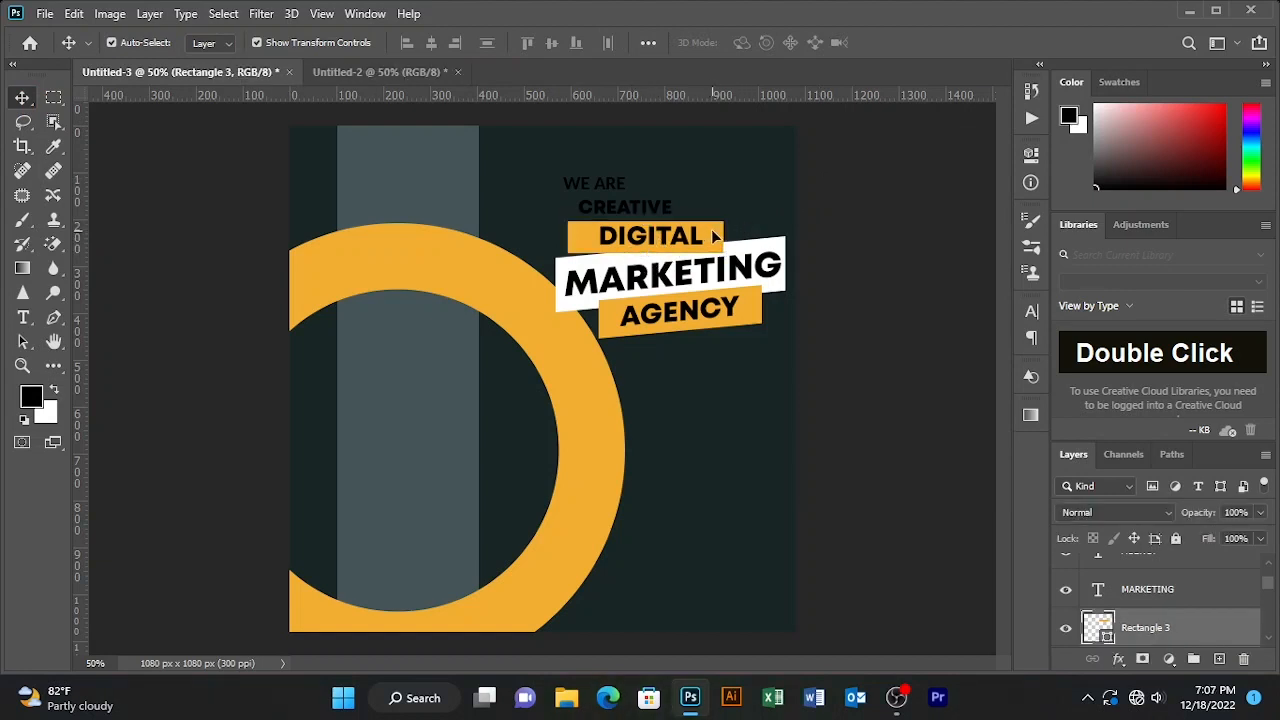
pyautogui.click(713, 236)
pyautogui.press('Delete')
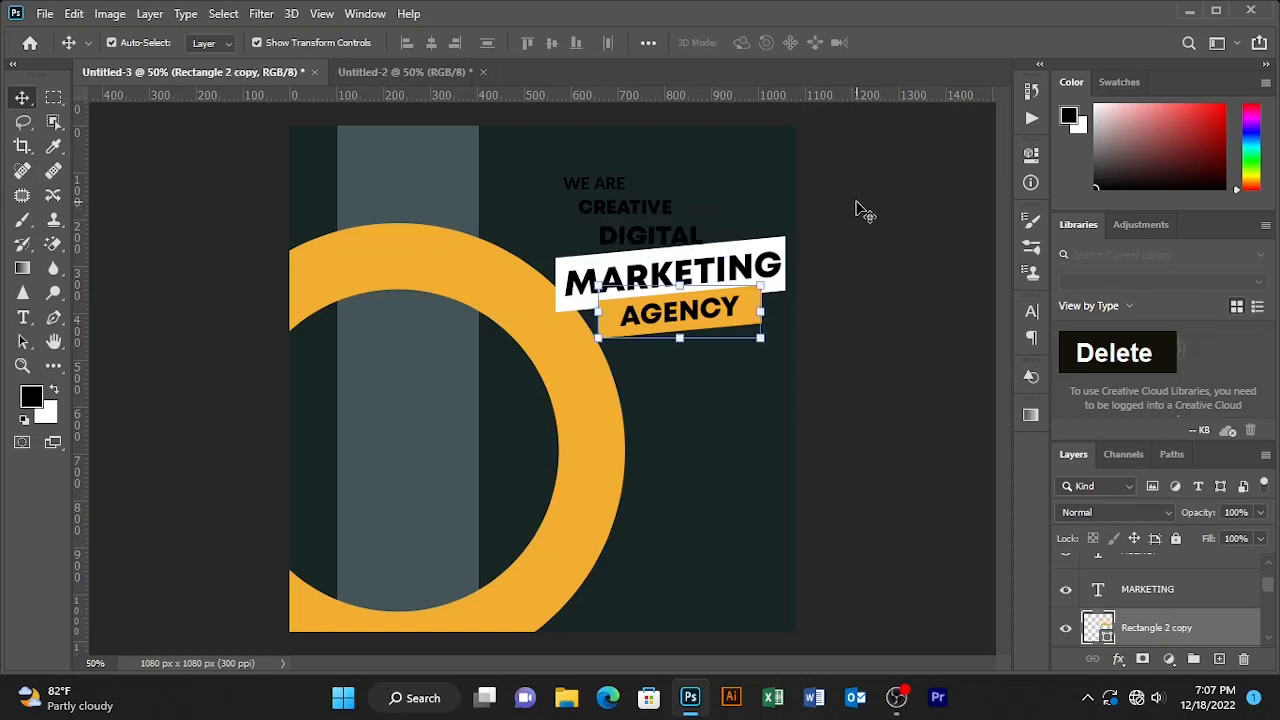
# - Duplicate the slanted AGENCY bar and position the copy behind DIGITAL
pyautogui.hotkey('ctrl', 'j')
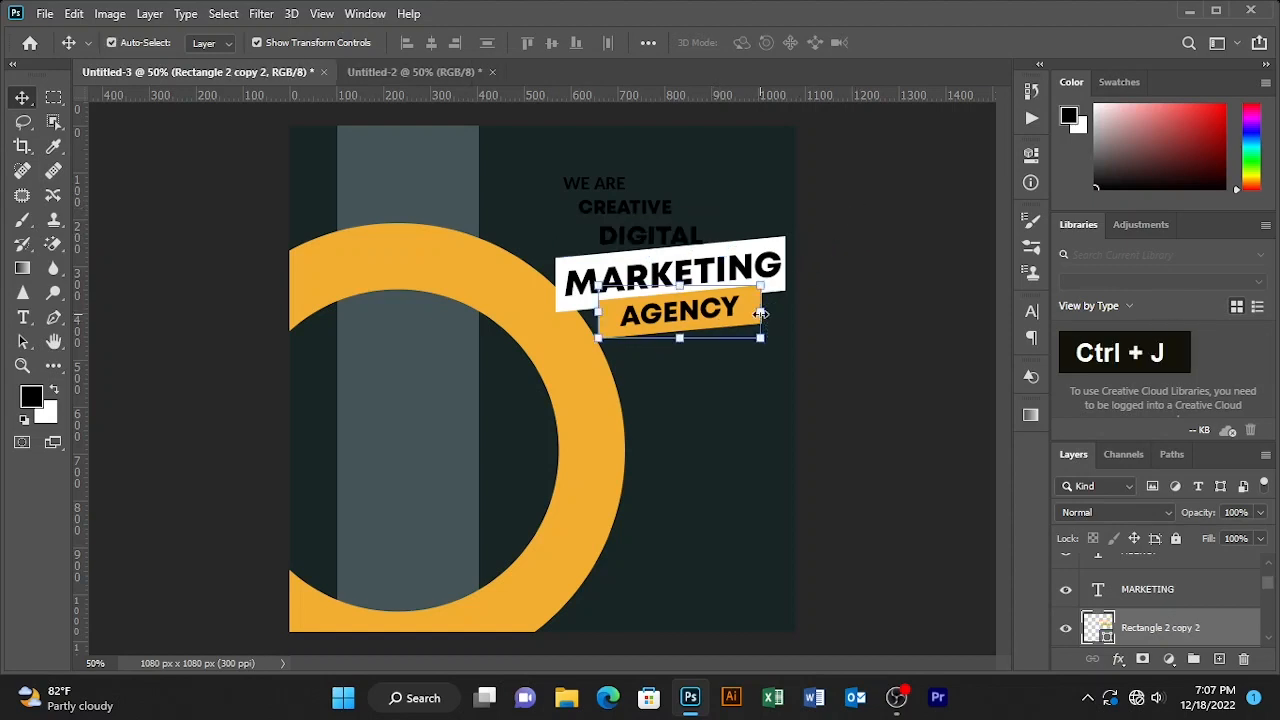
pyautogui.press('Up')
pyautogui.press('Up')
pyautogui.press('Up')
pyautogui.press('Up')
pyautogui.press('Up')
pyautogui.press('Up')
pyautogui.press('Up')
pyautogui.press('Up')
pyautogui.press('Up')
pyautogui.press('Up')
pyautogui.press('Up')
pyautogui.press('Up')
pyautogui.press('Up')
pyautogui.press('Up')
pyautogui.press('Up')
pyautogui.press('Up')
pyautogui.press('Up')
pyautogui.press('Up')
pyautogui.press('Up')
pyautogui.press('Up')
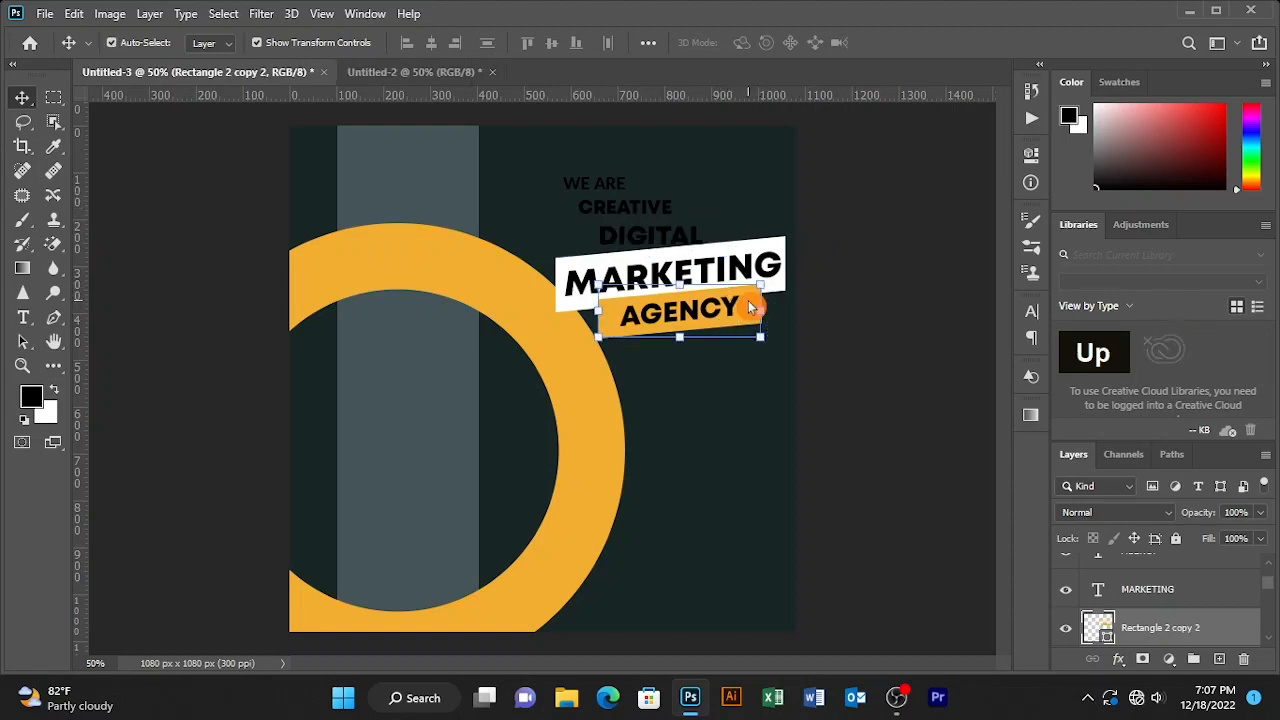
pyautogui.press('Up')
pyautogui.press('Up')
pyautogui.press('Up')
pyautogui.press('Up')
pyautogui.press('Up')
pyautogui.press('Up')
pyautogui.press('Up')
pyautogui.press('Up')
pyautogui.press('Up')
pyautogui.press('Up')
pyautogui.press('Up')
pyautogui.press('Up')
pyautogui.press('Up')
pyautogui.press('Up')
pyautogui.press('Up')
pyautogui.press('Up')
pyautogui.press('Up')
pyautogui.press('Up')
pyautogui.press('Up')
pyautogui.press('Up')
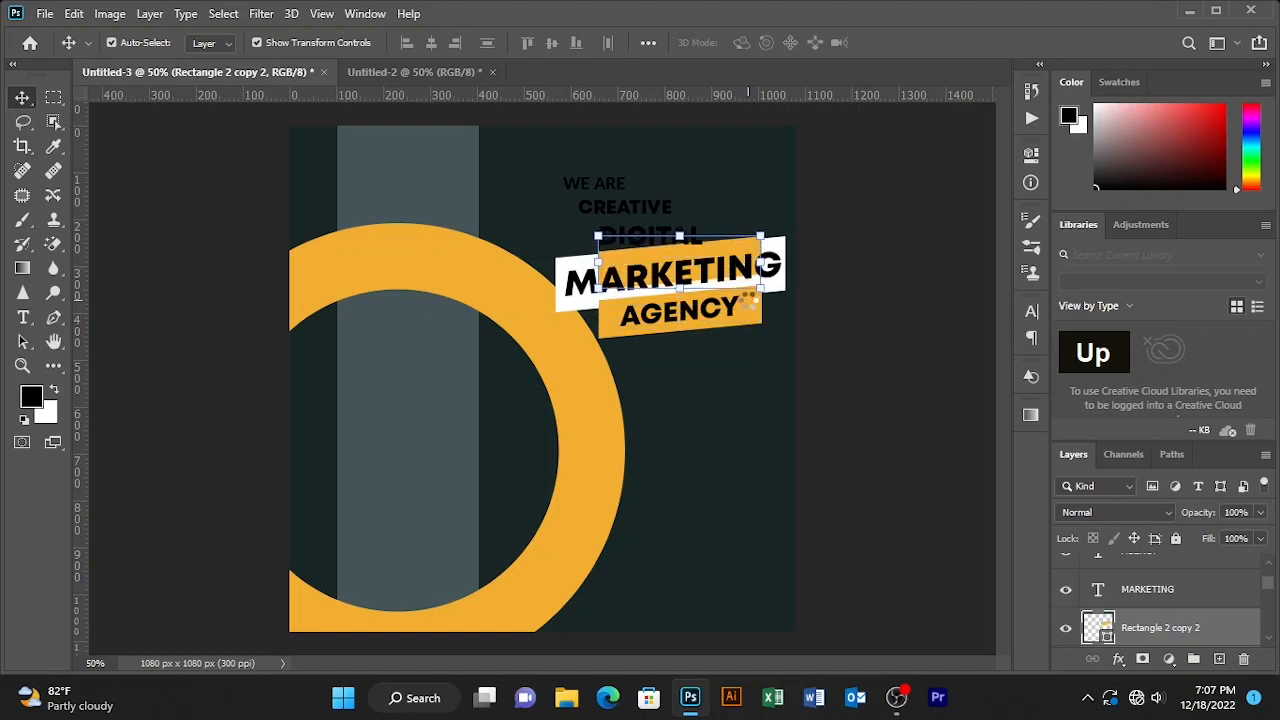
pyautogui.moveTo(743, 242); pyautogui.dragTo(692, 235)
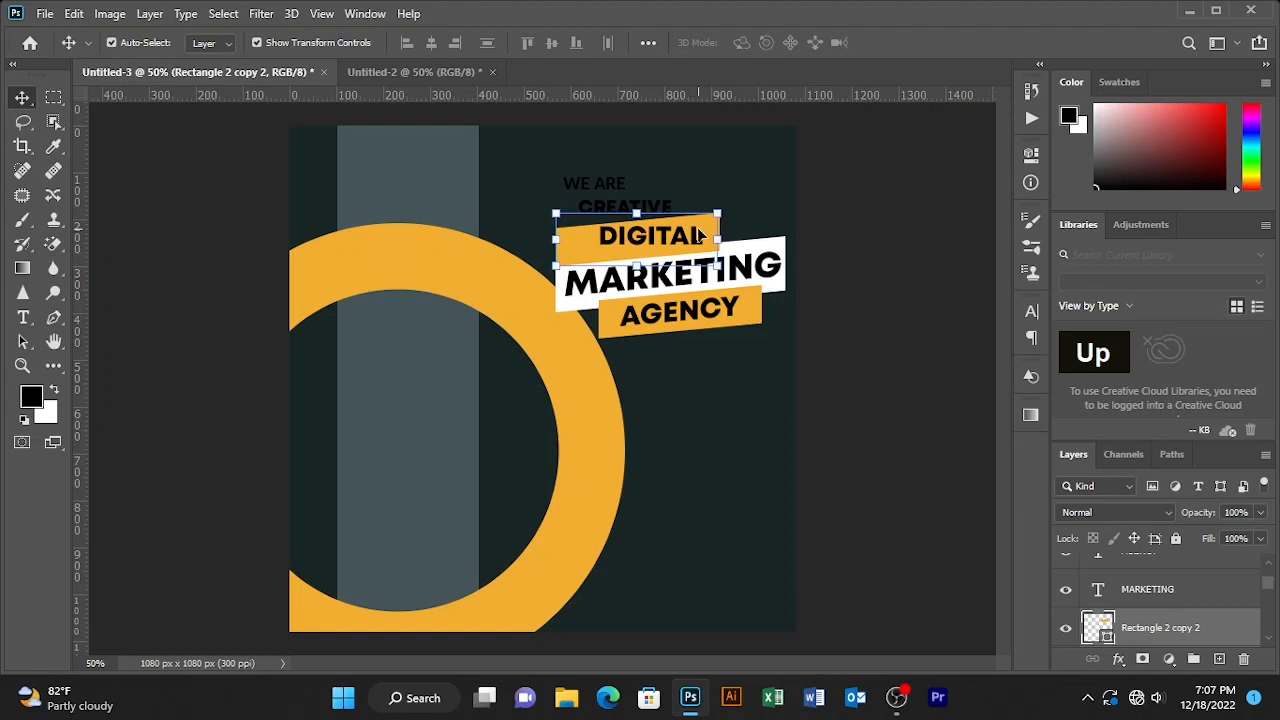
pyautogui.press('Right')
pyautogui.press('Right')
pyautogui.press('Right')
pyautogui.click(874, 191)
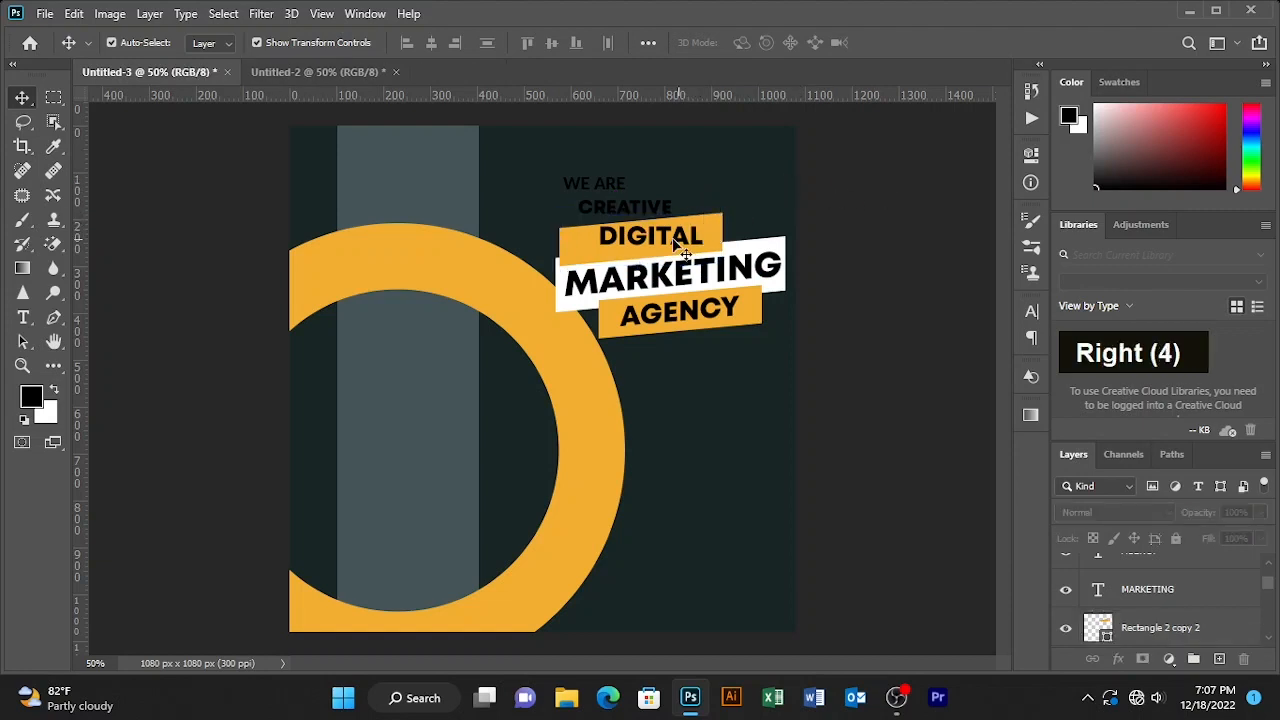
pyautogui.click(697, 236)
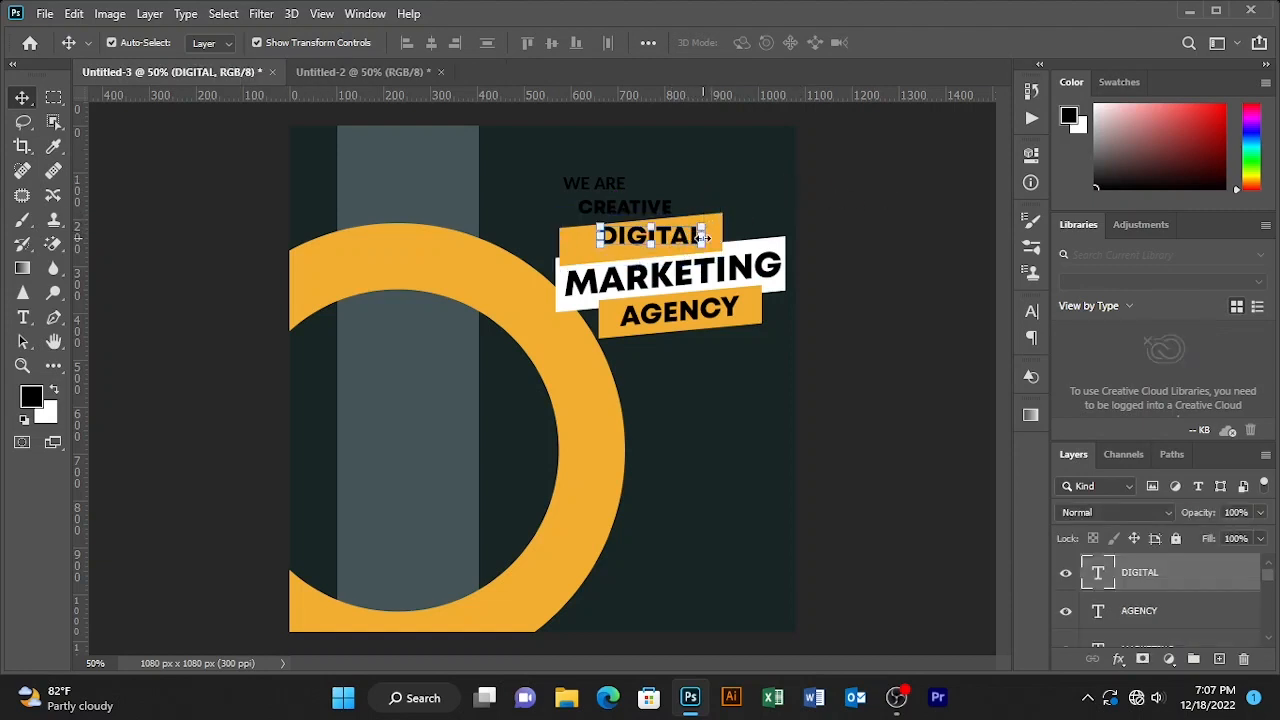
# - Skew DIGITAL about -5.65° so it slants upward to match its bar
pyautogui.hotkey('ctrl', 't')
pyautogui.click(68, 17)
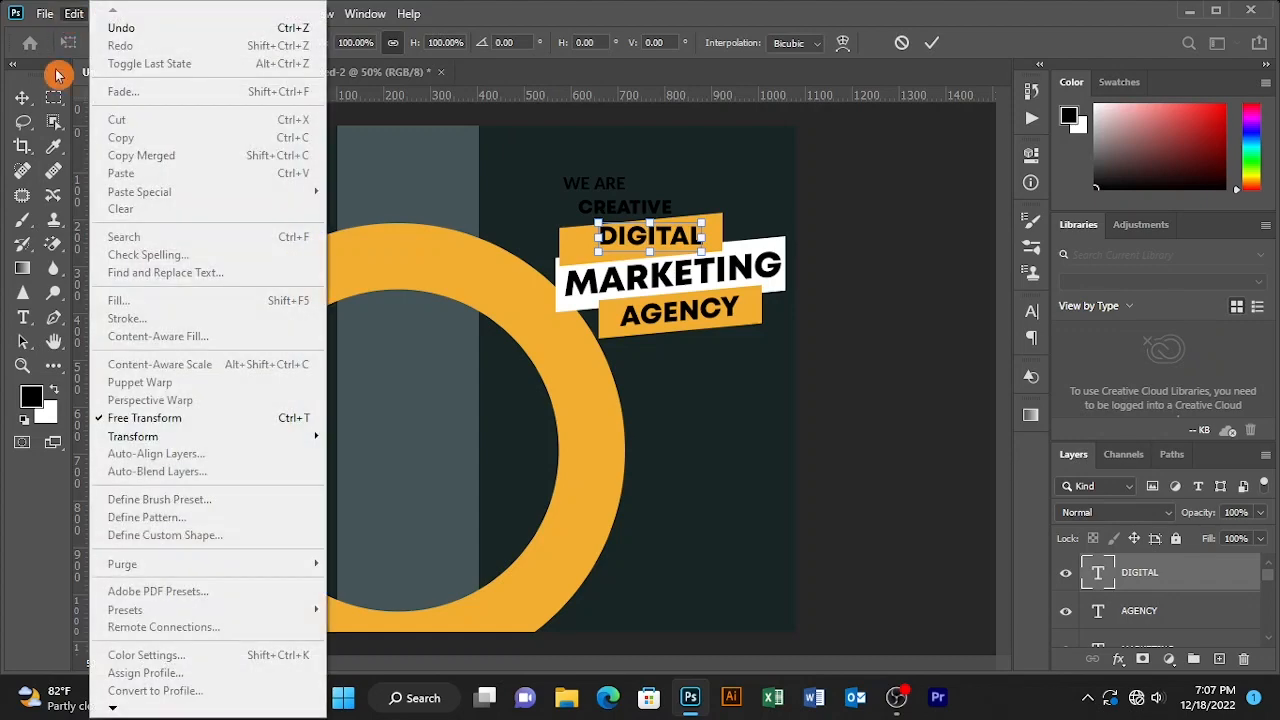
pyautogui.moveTo(246, 436)
pyautogui.click(357, 200)
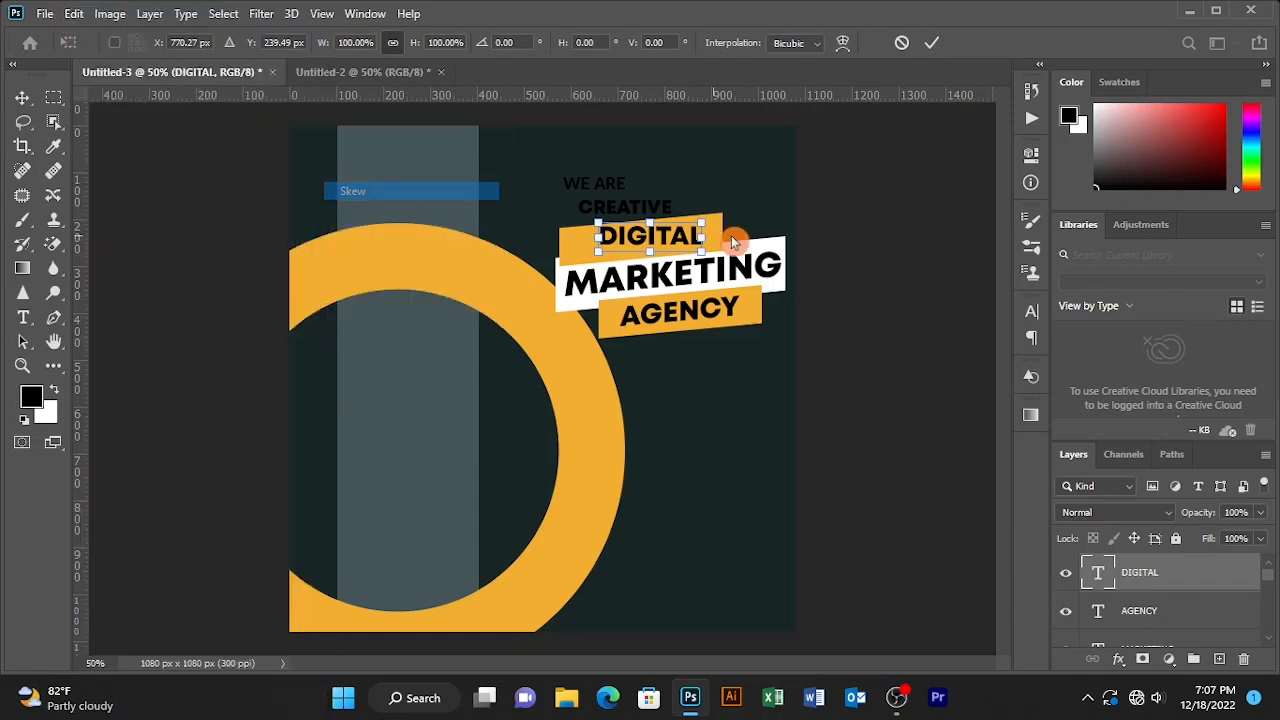
pyautogui.moveTo(704, 238); pyautogui.dragTo(630, 247)
pyautogui.click(720, 215)
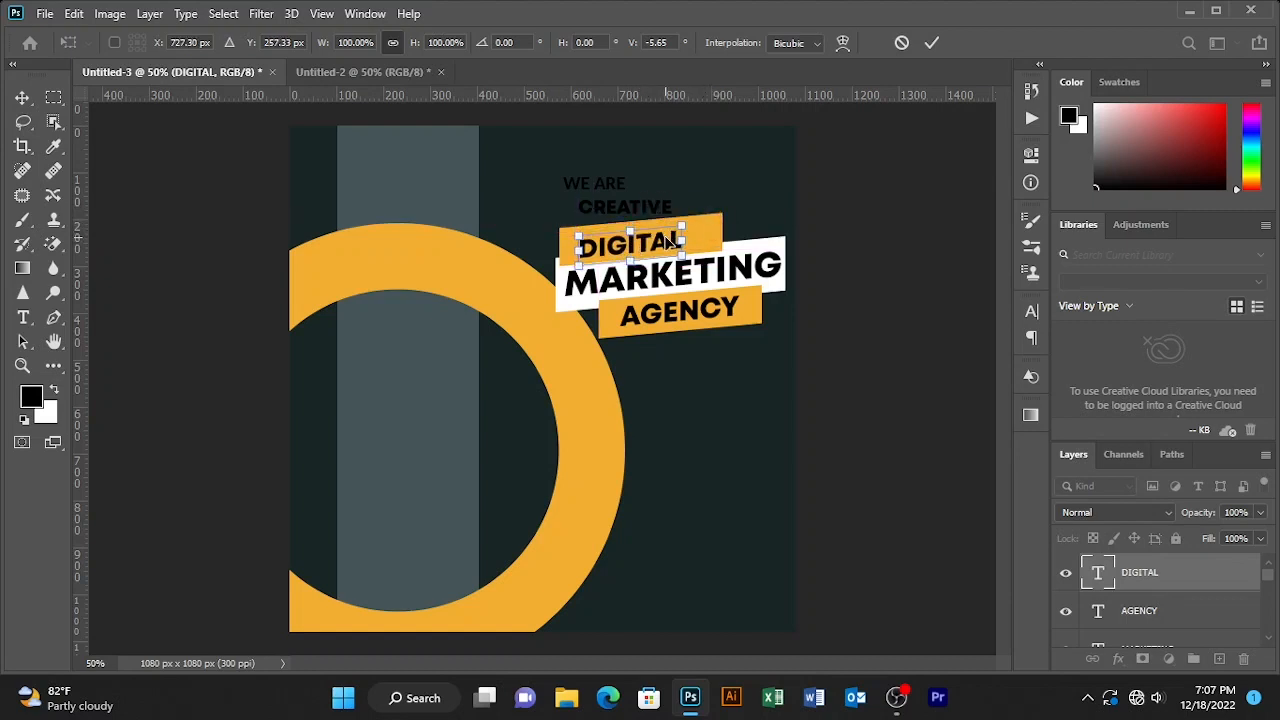
pyautogui.click(931, 42)
pyautogui.doubleClick(871, 203)
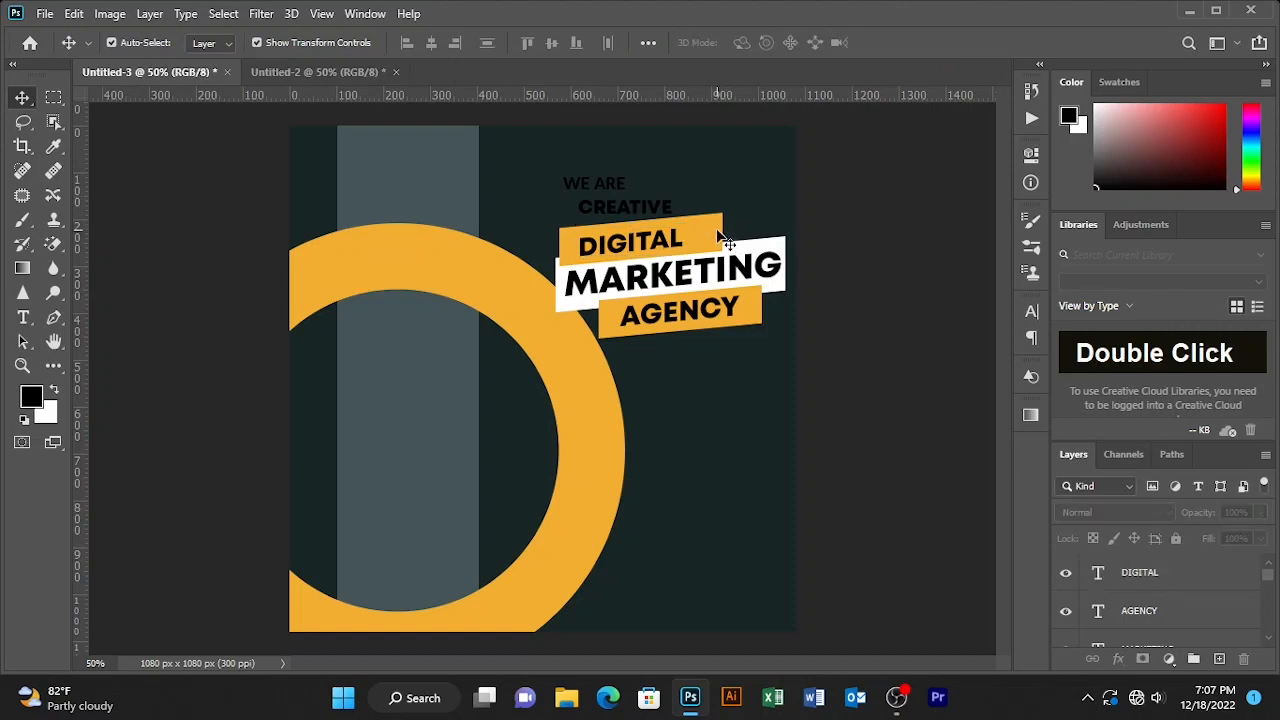
# - Narrow the DIGITAL bar to about 88% width and nudge it slightly down
pyautogui.click(720, 240)
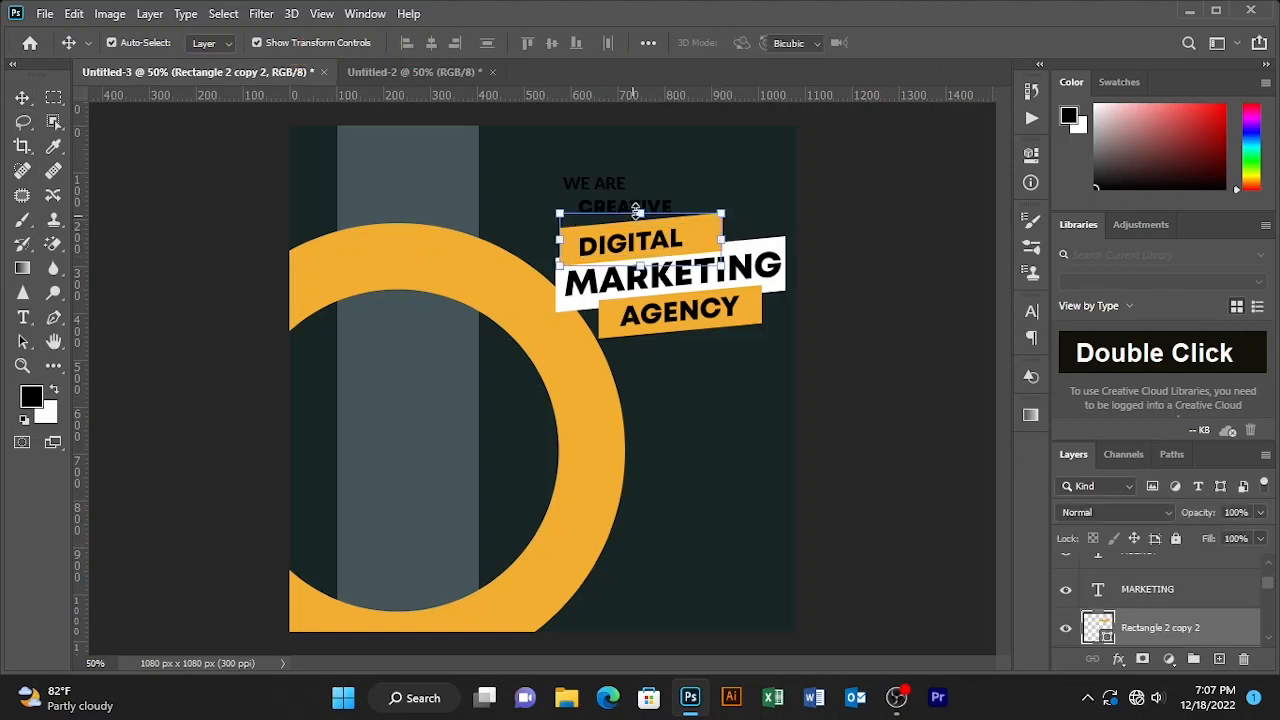
pyautogui.hotkey('ctrl', 't')
pyautogui.click(400, 43)
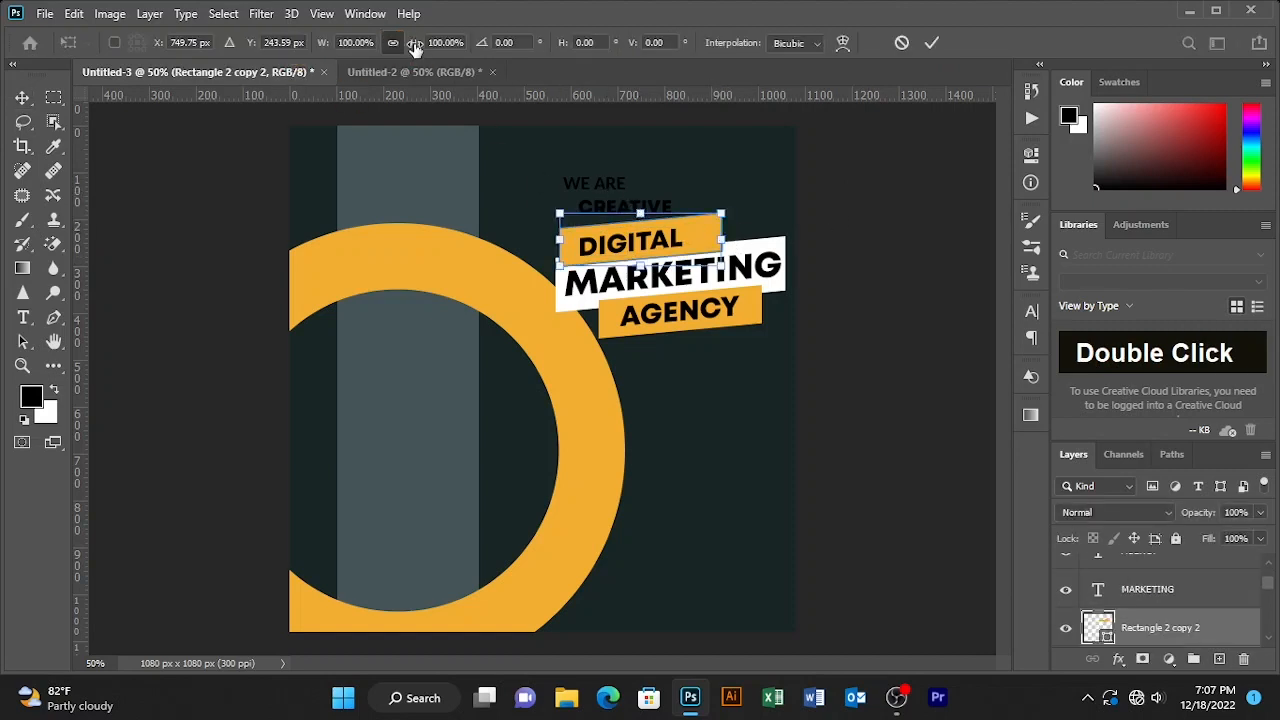
pyautogui.moveTo(415, 48); pyautogui.dragTo(400, 43)
pyautogui.click(931, 42)
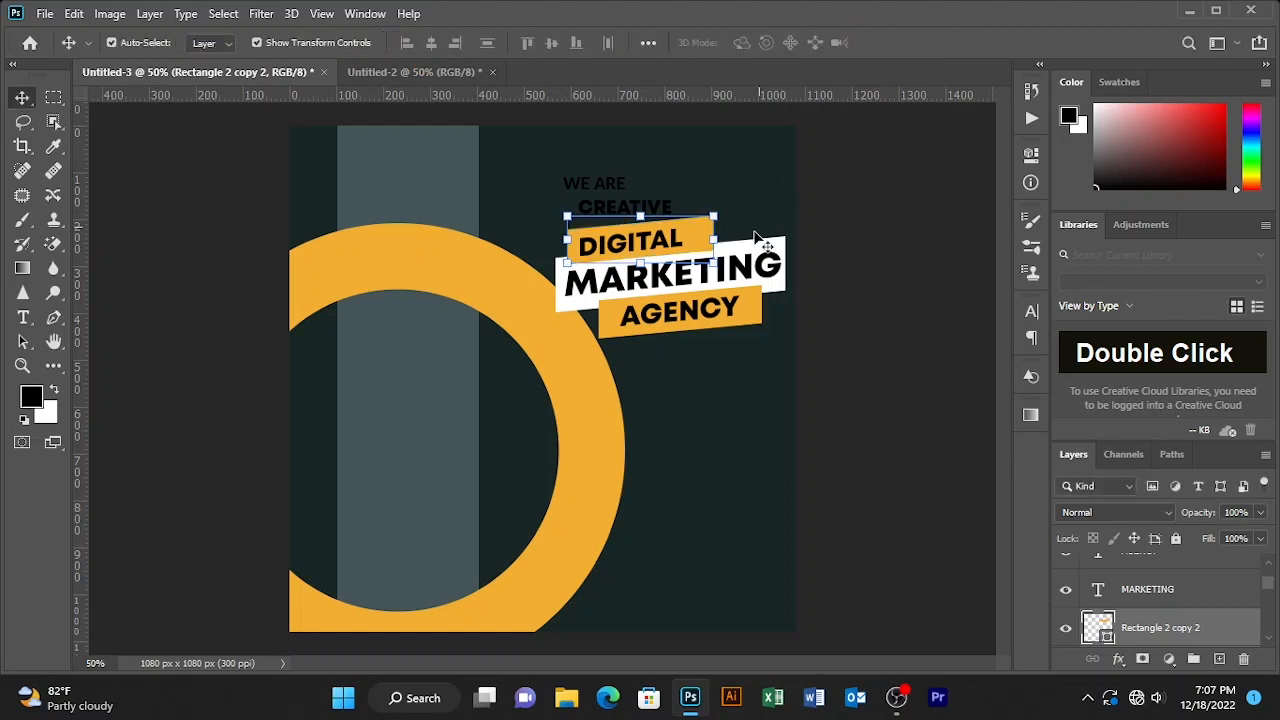
pyautogui.hotkey('ctrl', 't')
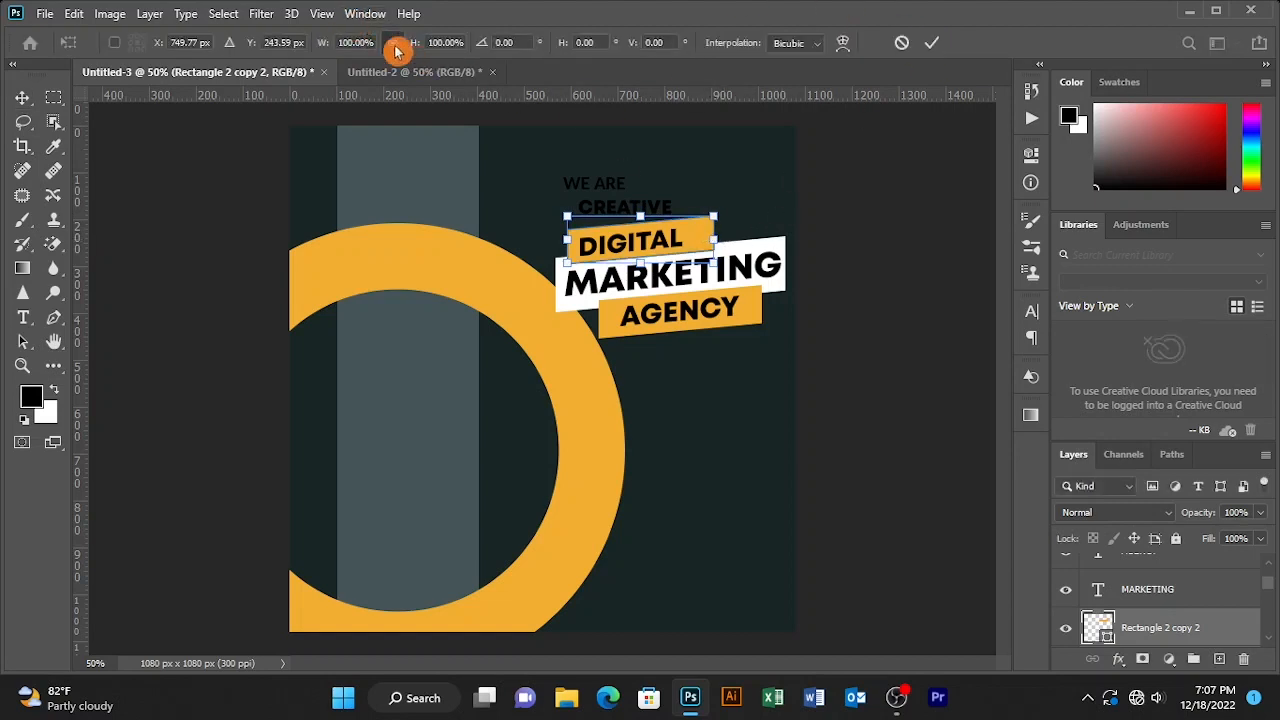
pyautogui.moveTo(714, 237); pyautogui.dragTo(697, 238)
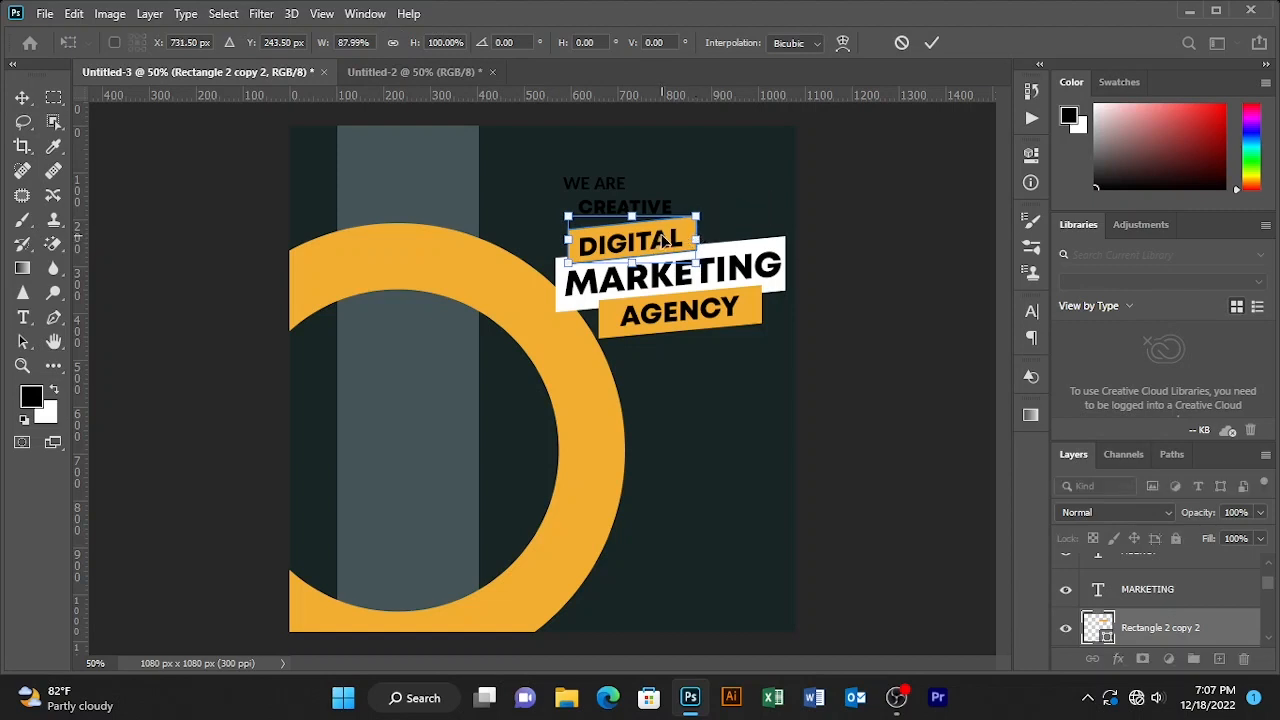
pyautogui.press('Down')
pyautogui.press('Down')
pyautogui.doubleClick(675, 207)
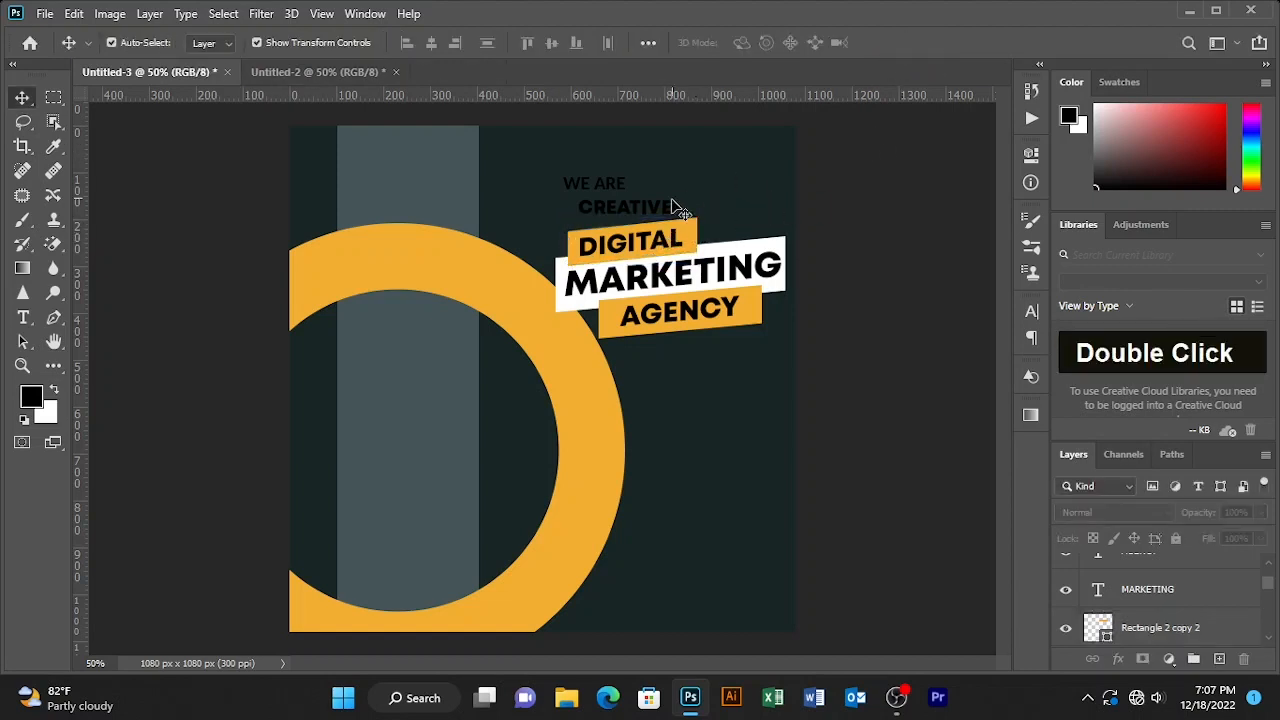
pyautogui.click(696, 237)
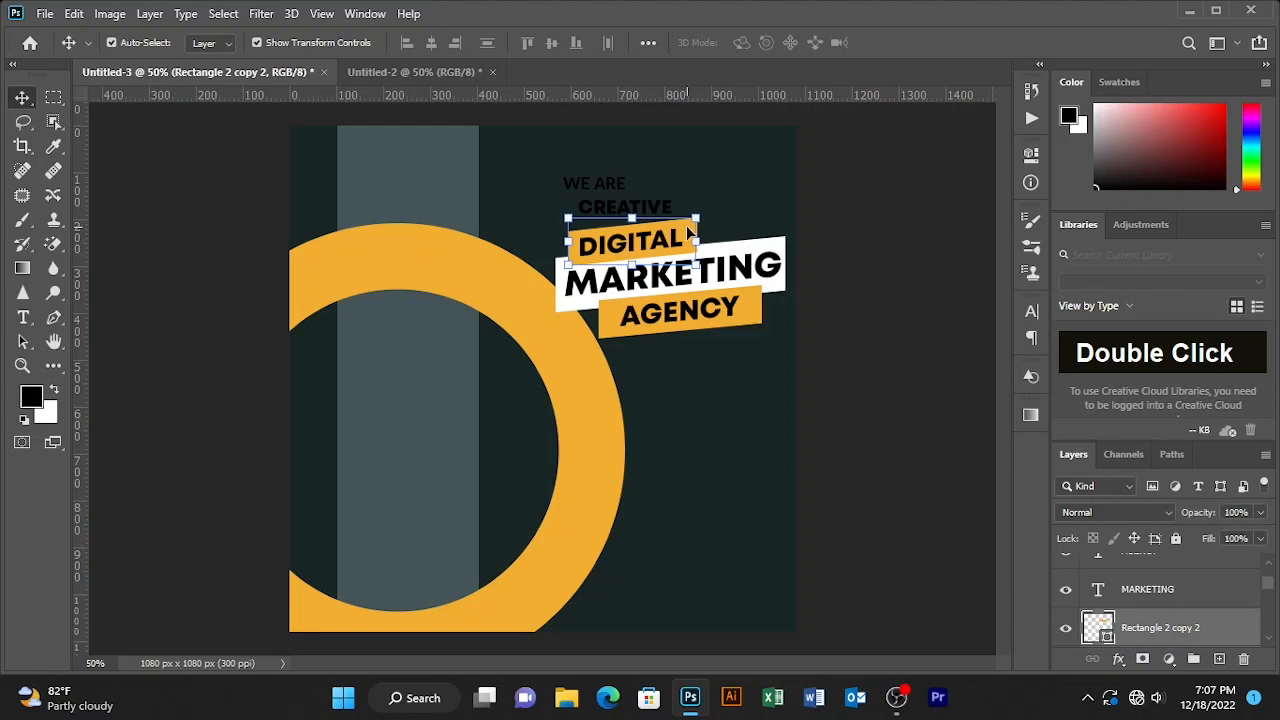
# - Copy the DIGITAL bar upward, stack CREATIVE above it and move CREATIVE onto it
pyautogui.moveTo(689, 233); pyautogui.dragTo(718, 205)
pyautogui.click(811, 189)
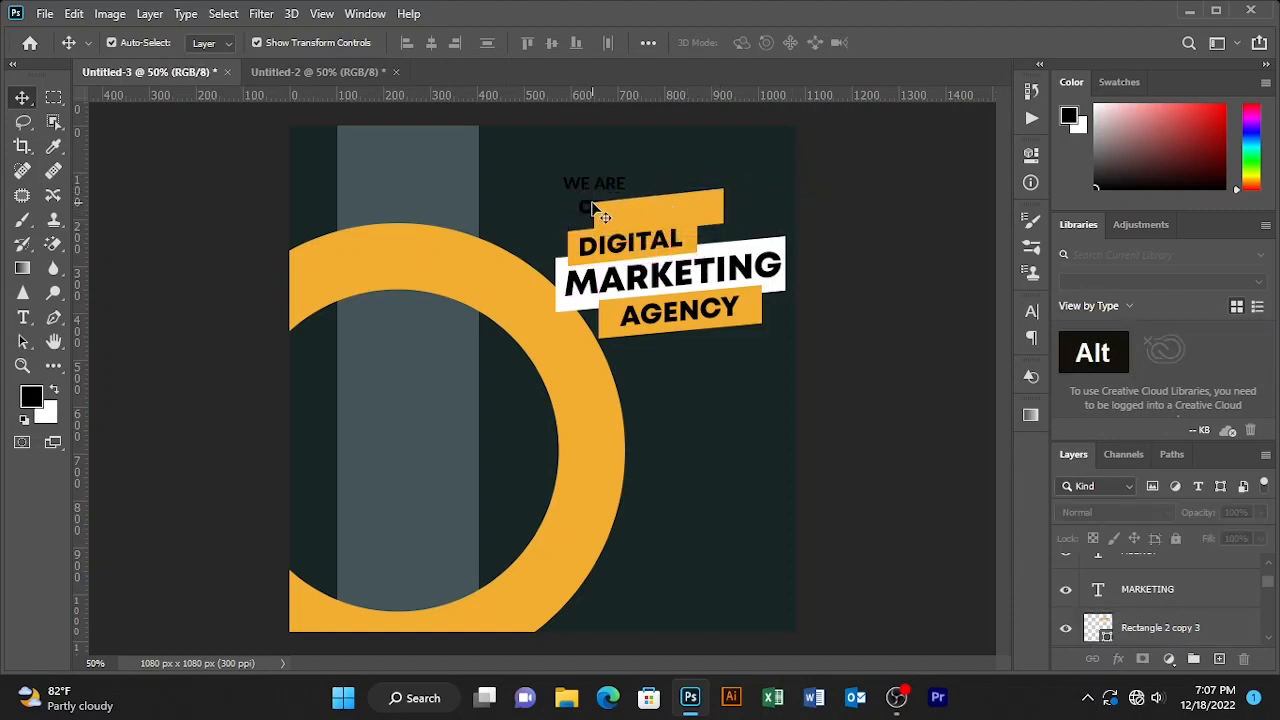
pyautogui.click(593, 208)
pyautogui.moveTo(1213, 630); pyautogui.dragTo(1204, 567)
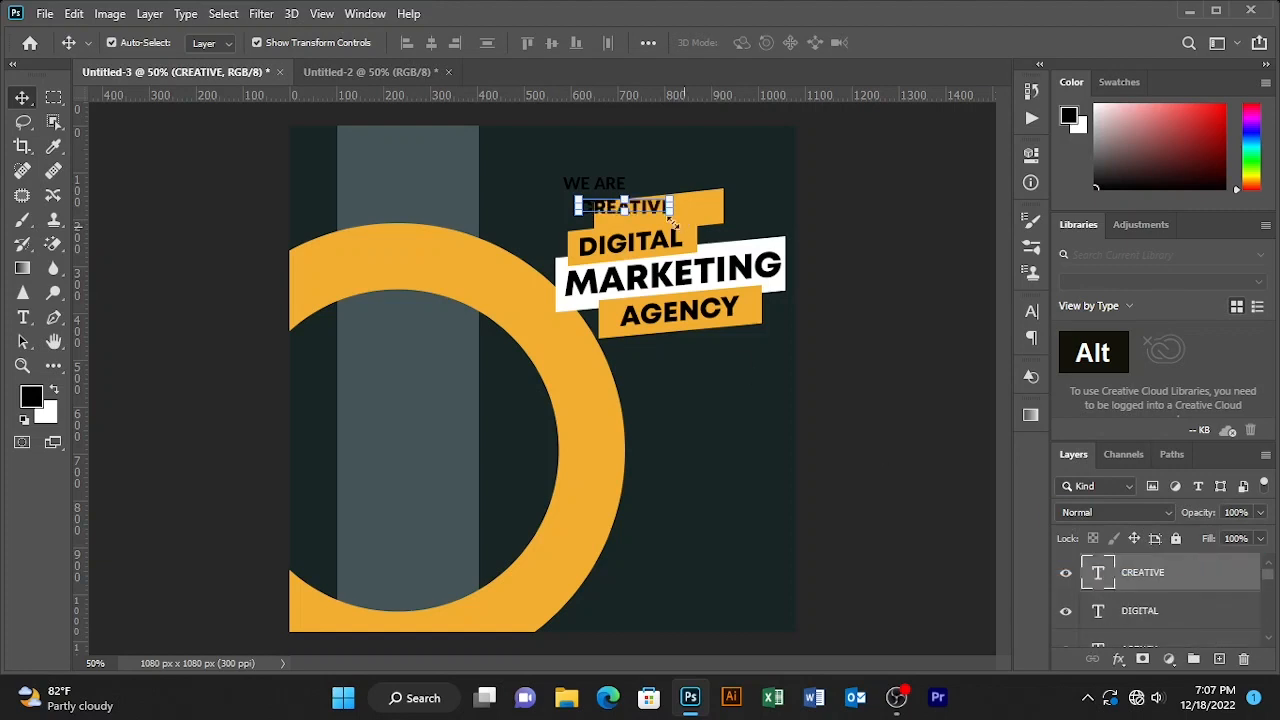
pyautogui.moveTo(636, 208); pyautogui.dragTo(675, 185)
pyautogui.click(675, 185)
pyautogui.click(603, 187)
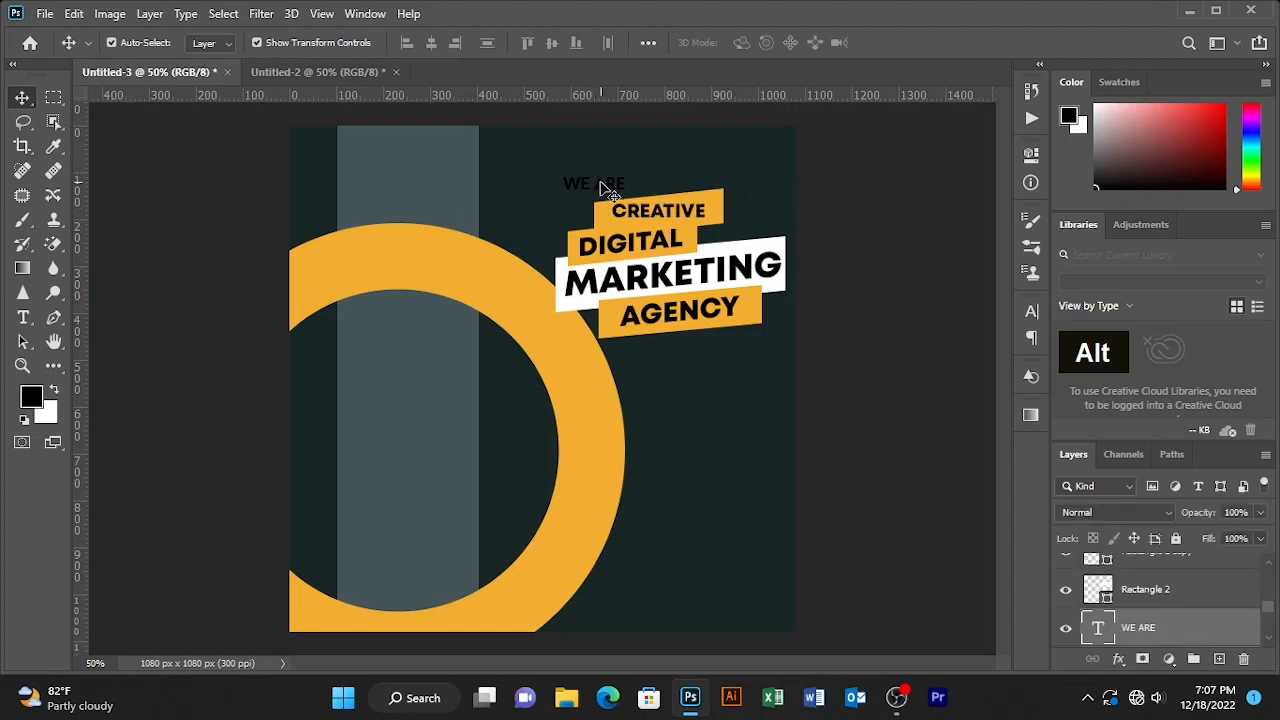
pyautogui.click(745, 318)
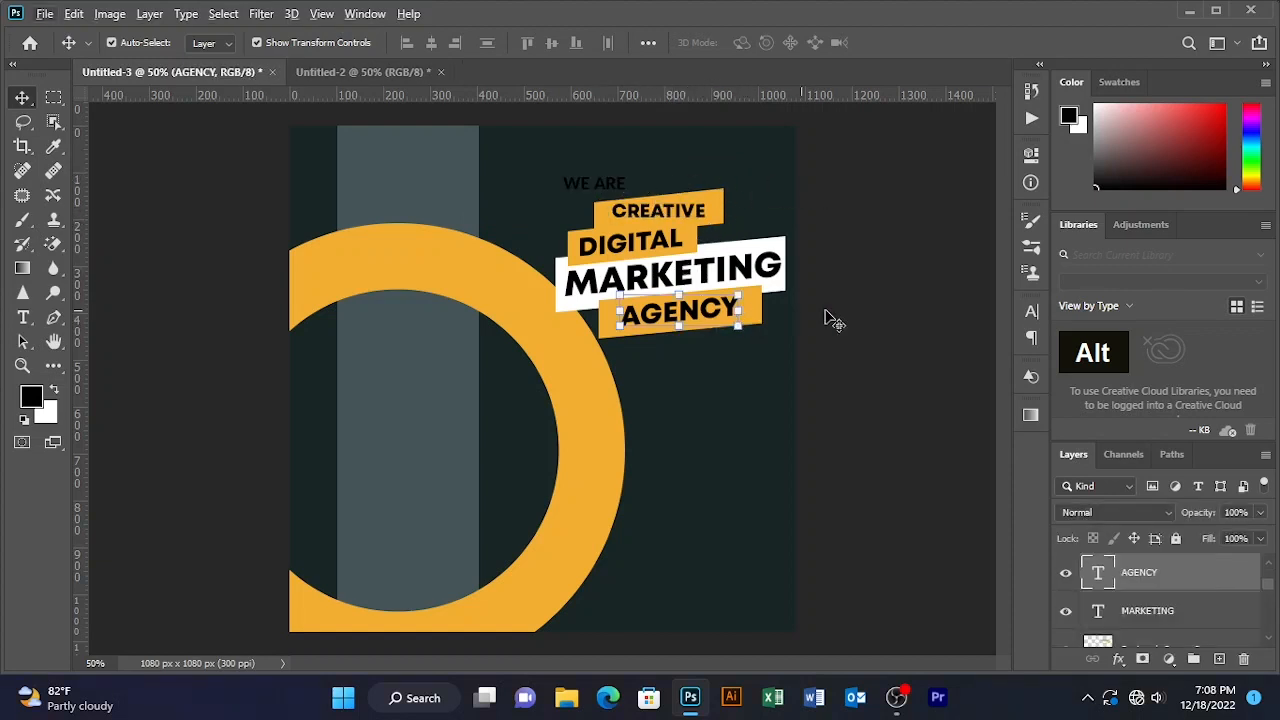
# - Duplicate the orange AGENCY bar and move the copy up to the WE ARE line
pyautogui.doubleClick(752, 314)
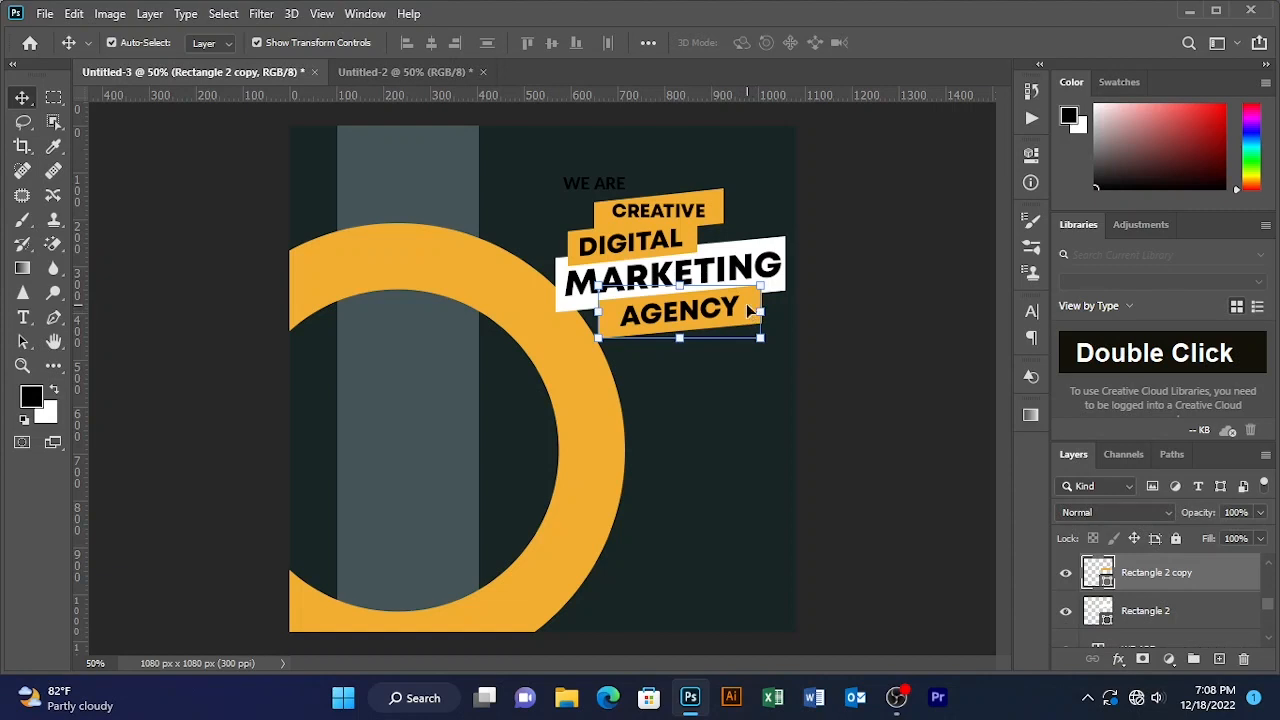
pyautogui.hotkey('ctrl', 'j')
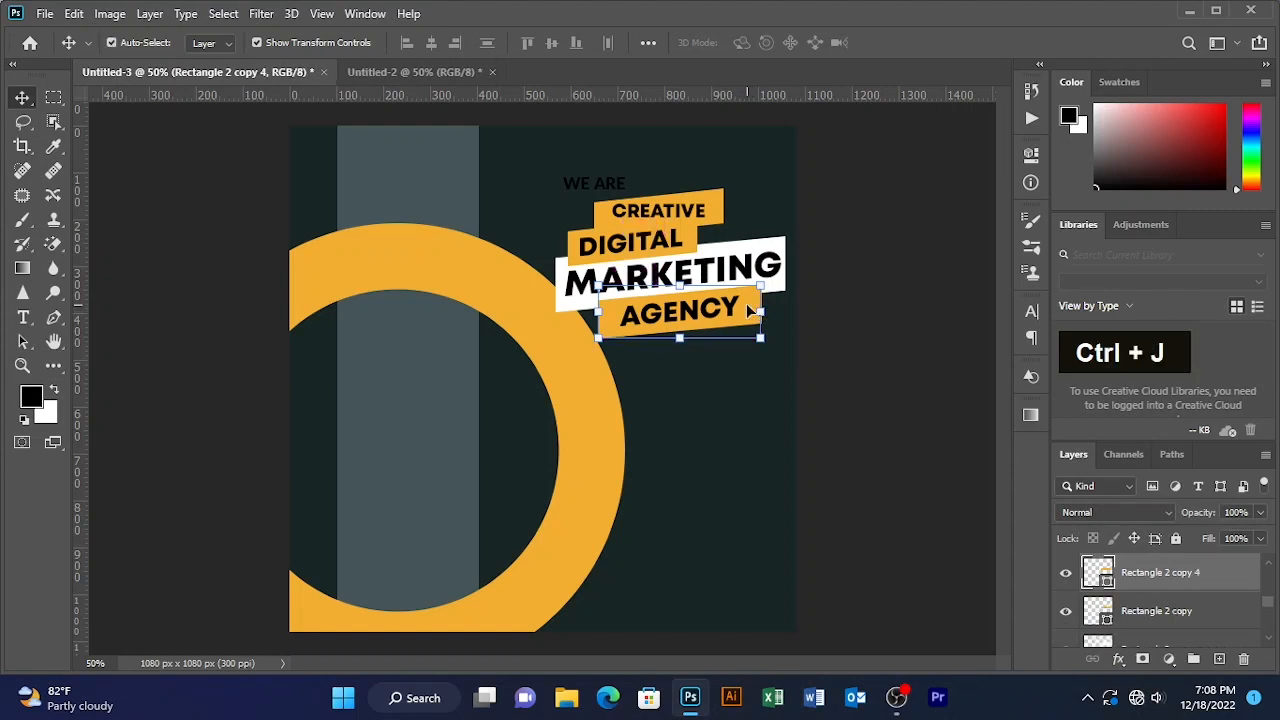
pyautogui.moveTo(748, 308); pyautogui.dragTo(680, 209)
pyautogui.click(900, 146)
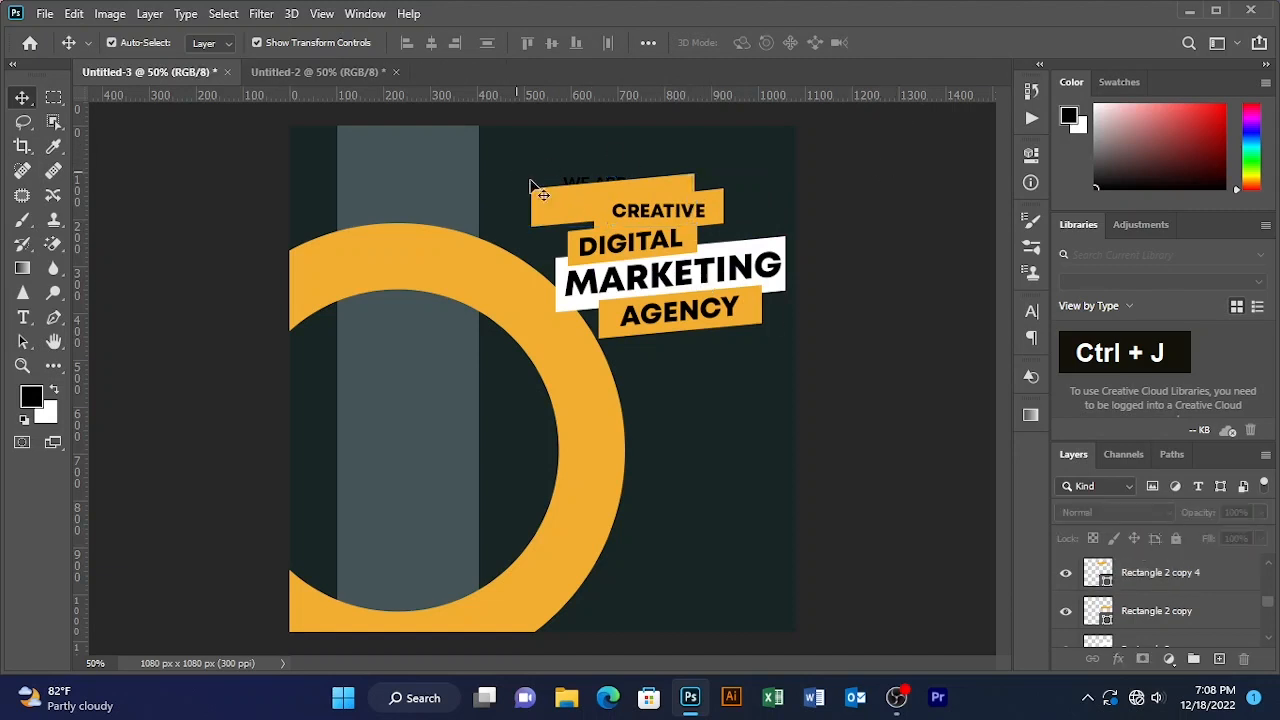
# - Move the WE ARE layer to the top of the stack and onto the new banner
pyautogui.click(575, 183)
pyautogui.moveTo(1179, 635); pyautogui.dragTo(1183, 556)
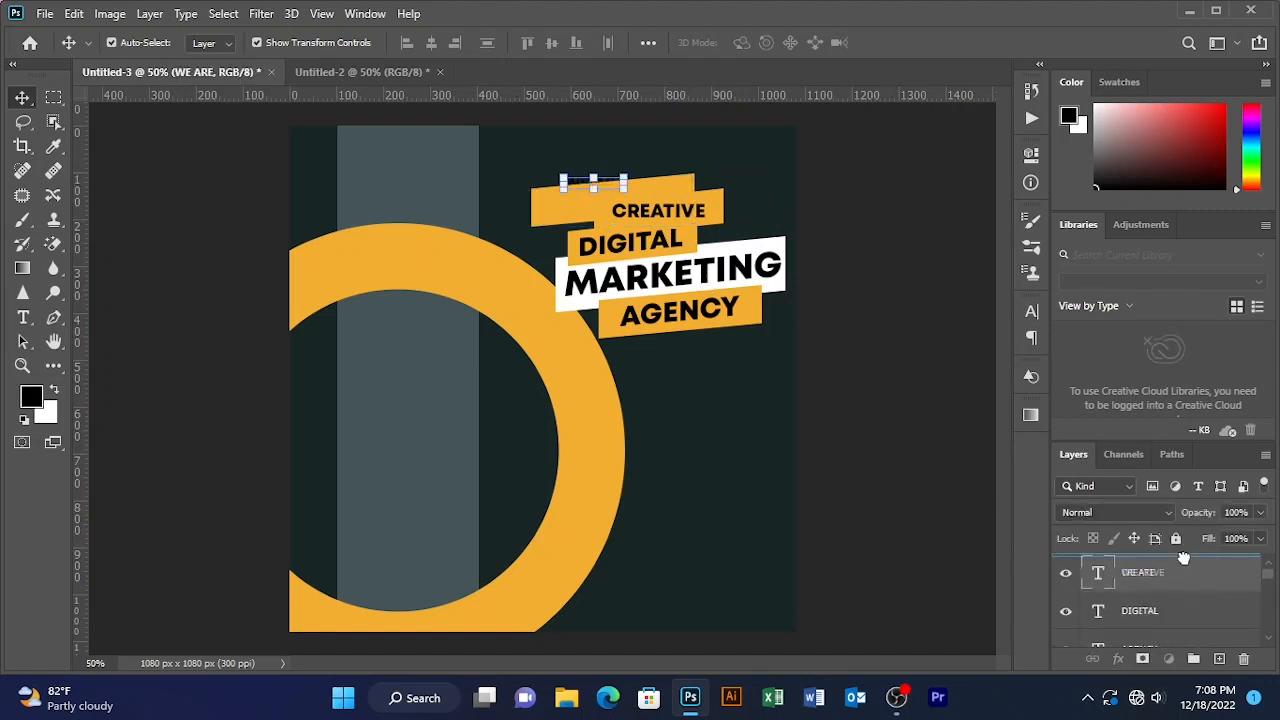
pyautogui.click(1166, 560)
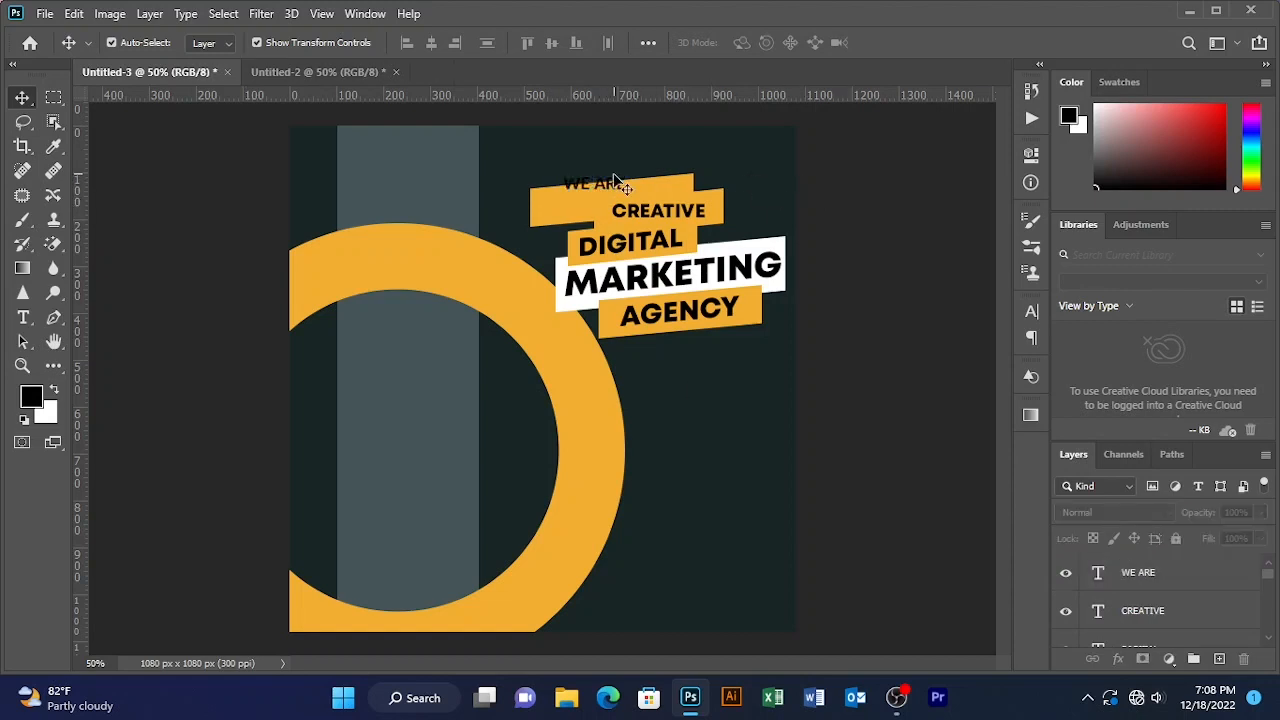
pyautogui.moveTo(608, 184); pyautogui.dragTo(595, 203)
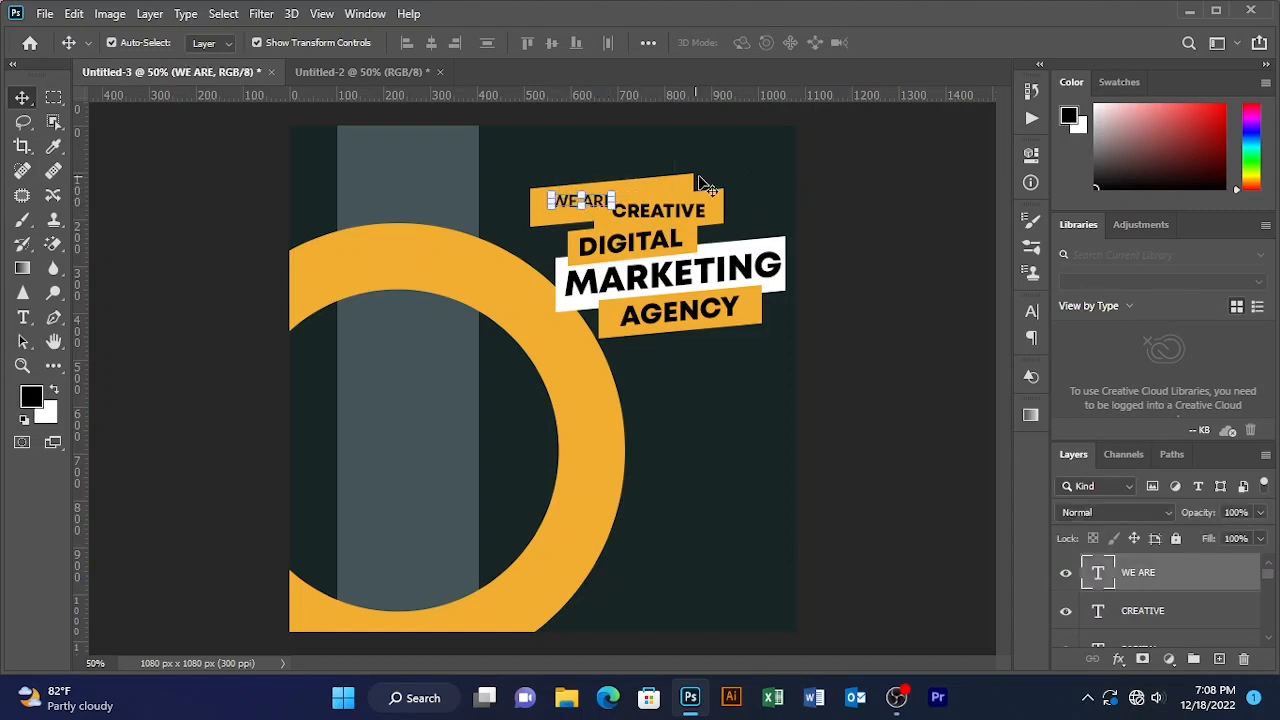
# - Shorten the orange banner with Free Transform so it fits around WE ARE
pyautogui.click(680, 182)
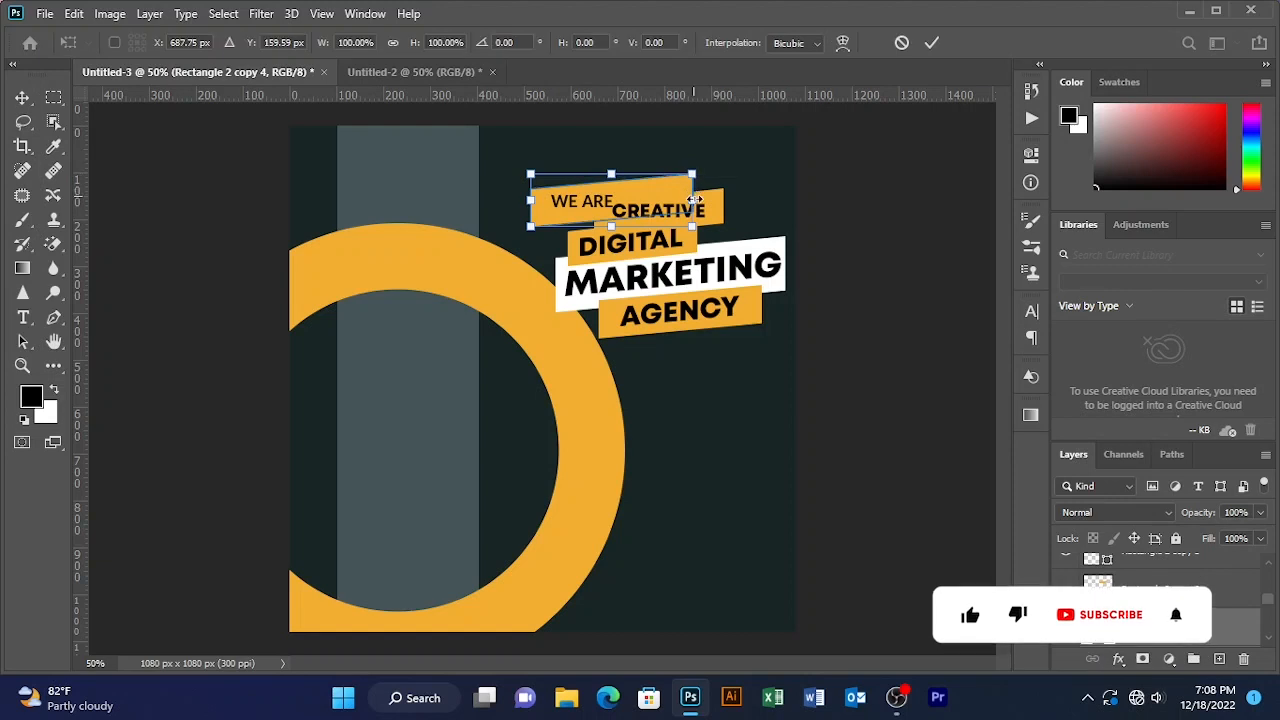
pyautogui.moveTo(691, 174); pyautogui.dragTo(625, 174)
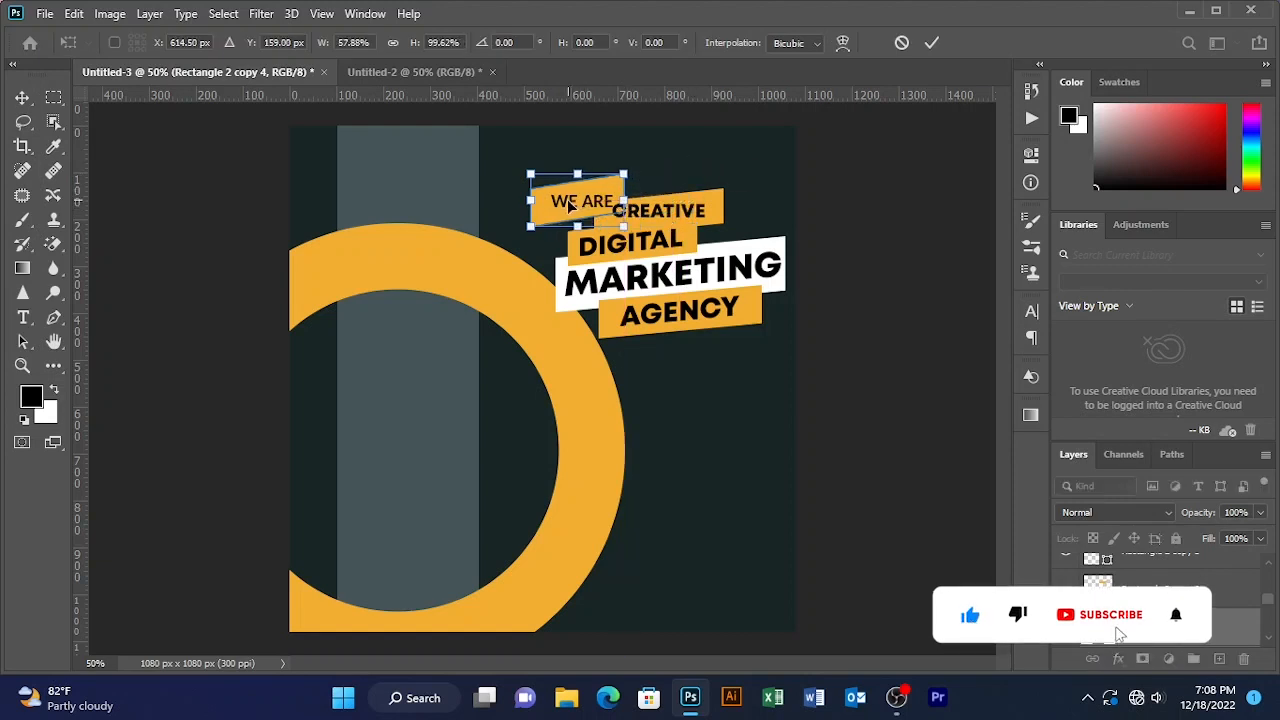
pyautogui.moveTo(565, 203)
pyautogui.mouseDown()
pyautogui.moveTo(548, 203)
pyautogui.moveTo(575, 203)
pyautogui.mouseUp()
pyautogui.click(931, 42)
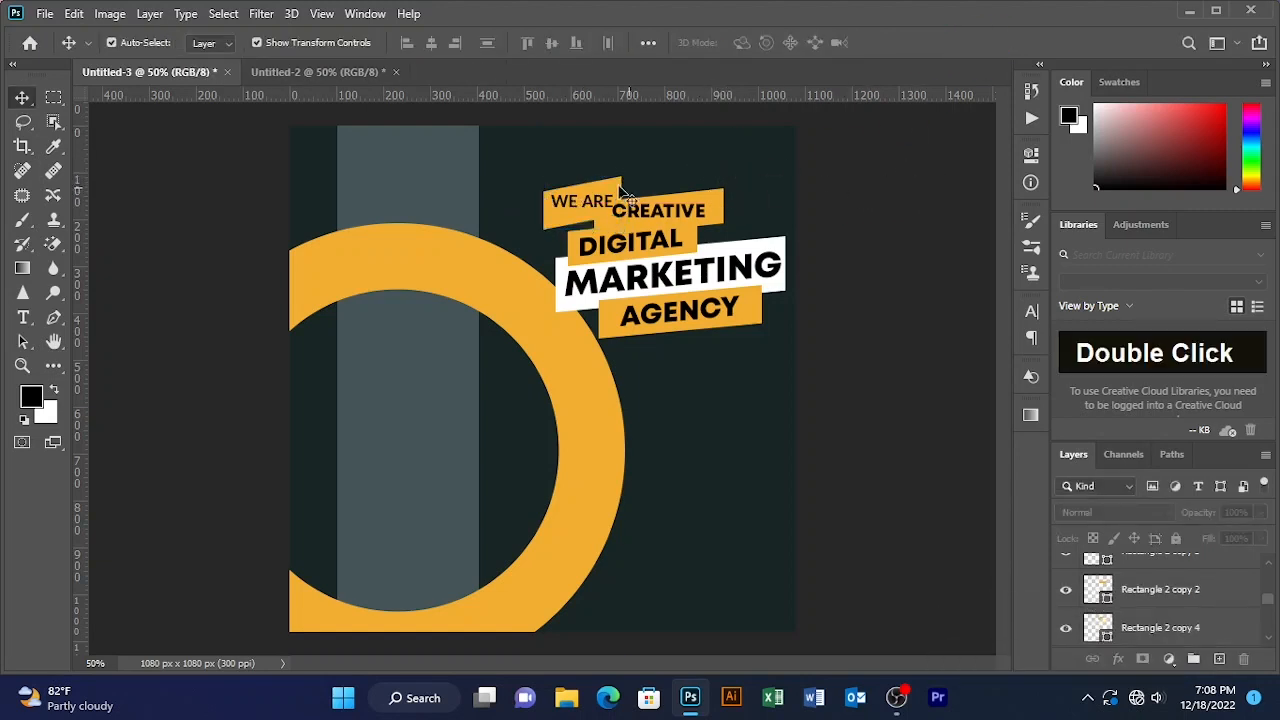
# - Change the WE ARE text font to Mont ExtraLight
pyautogui.doubleClick(576, 202)
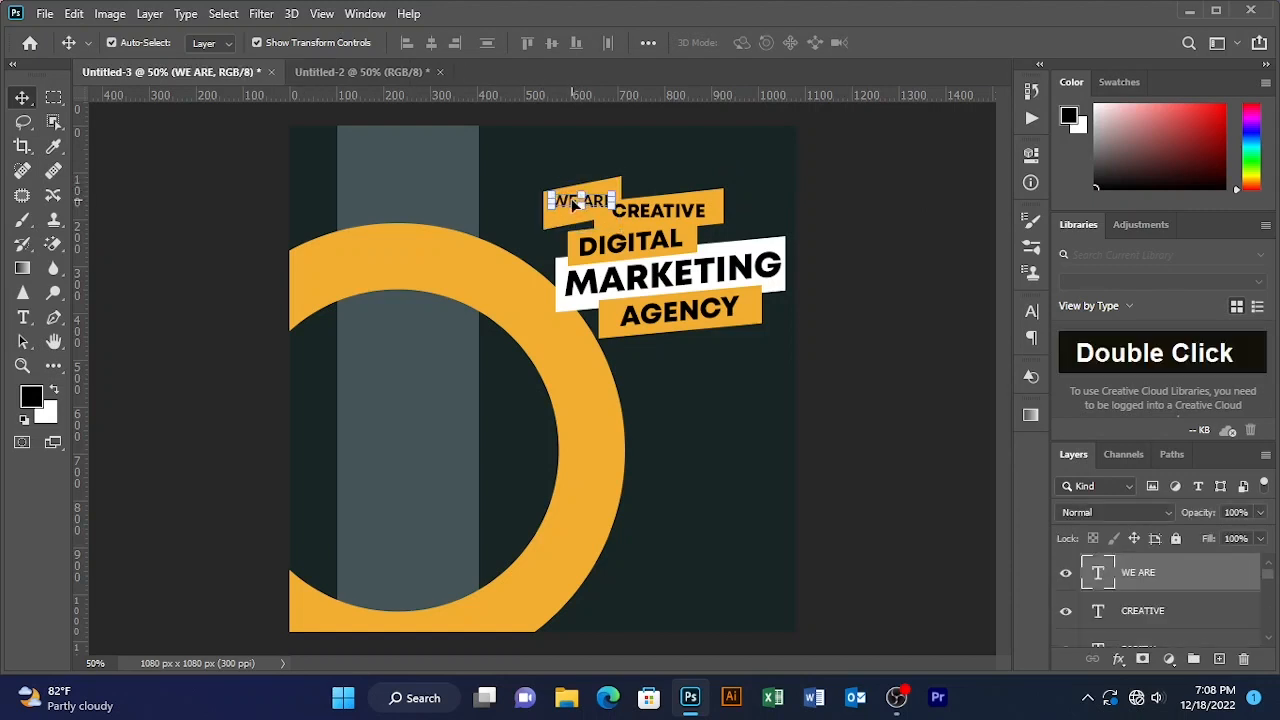
pyautogui.click(625, 210)
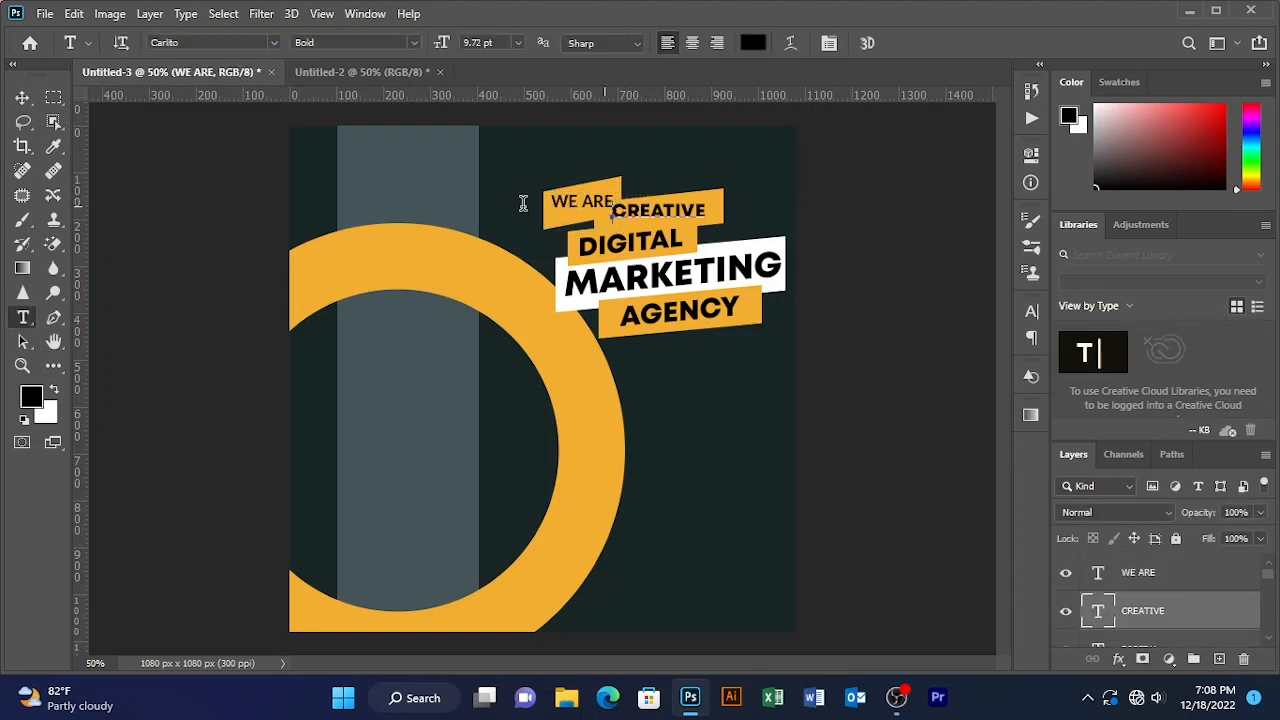
pyautogui.click(898, 43)
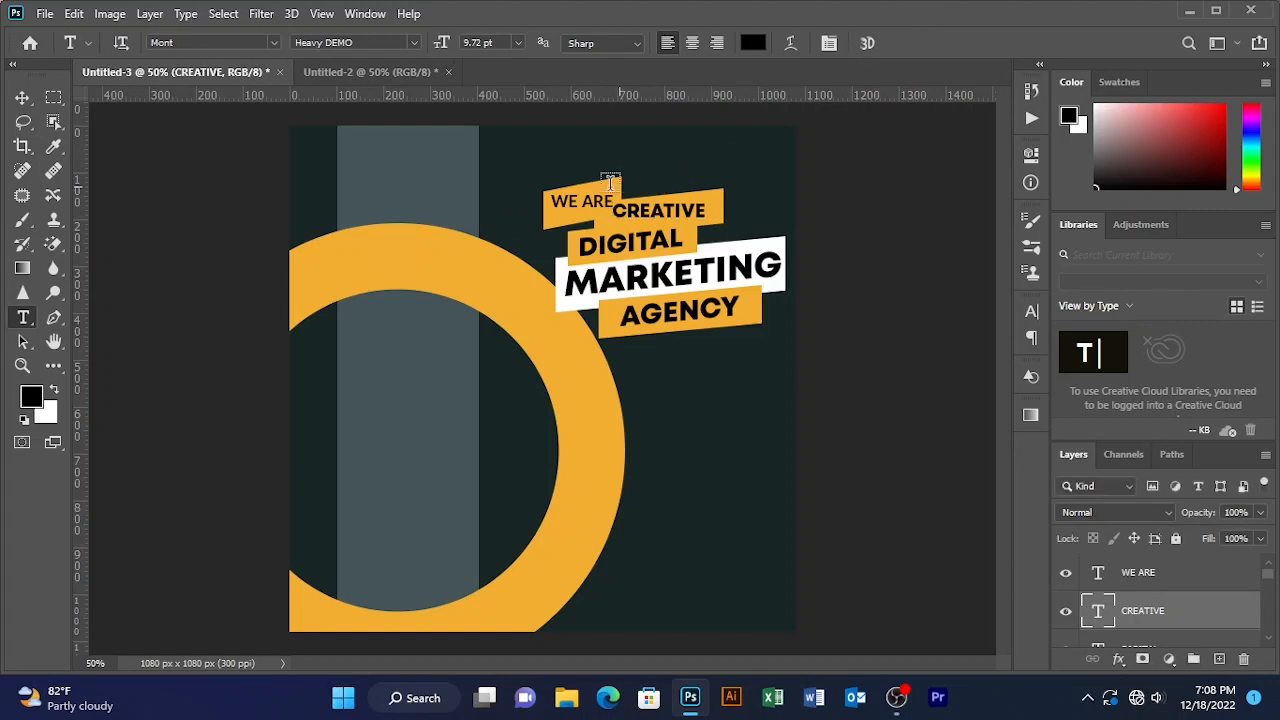
pyautogui.click(610, 197)
pyautogui.doubleClick(610, 197)
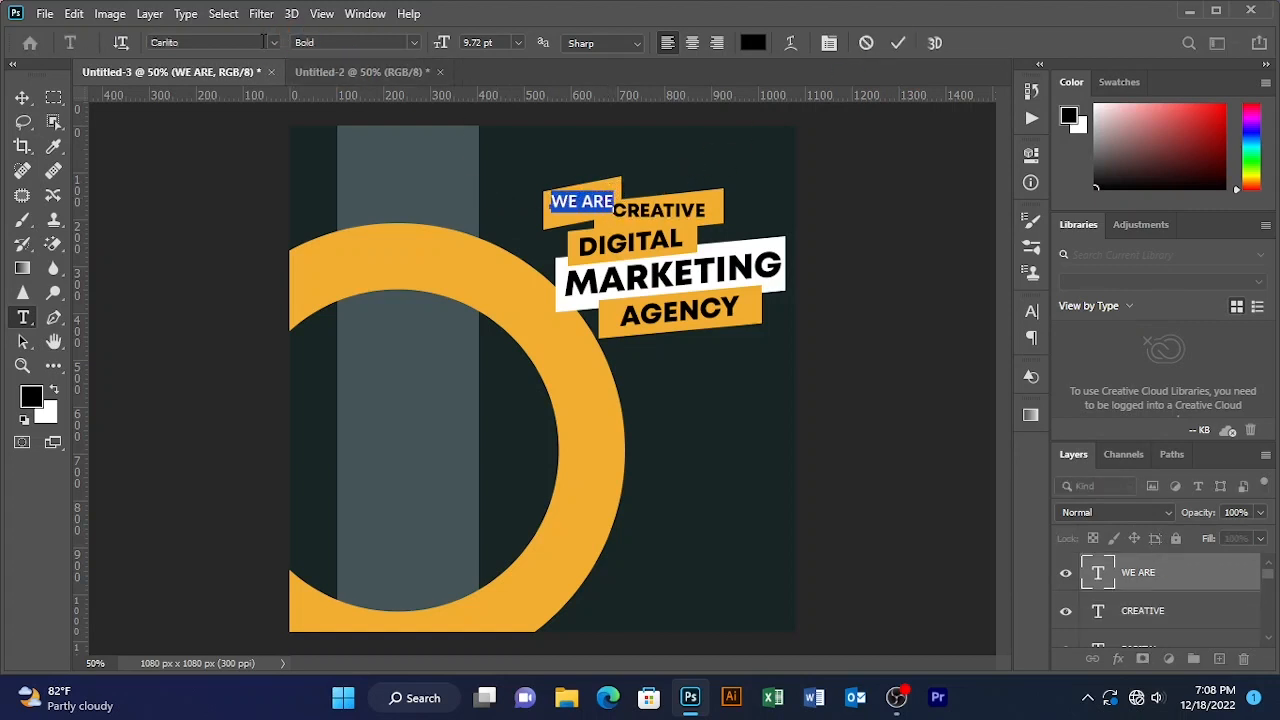
pyautogui.click(272, 42)
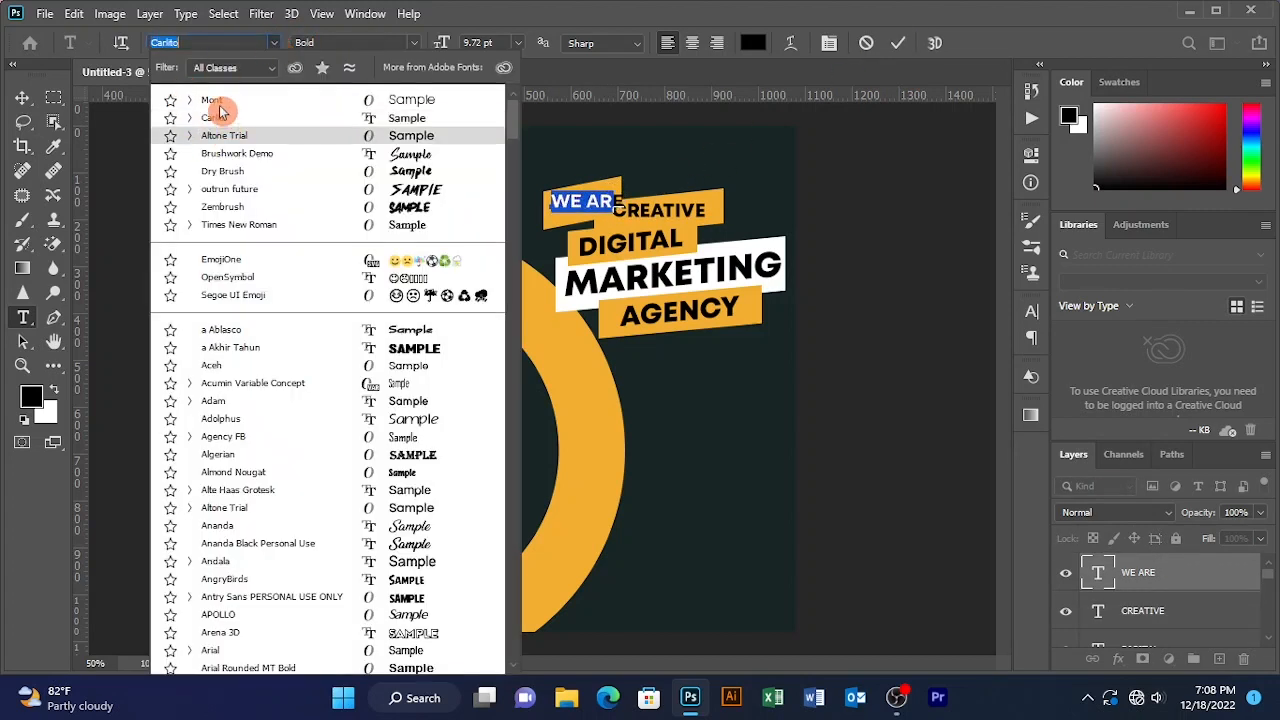
pyautogui.click(229, 93)
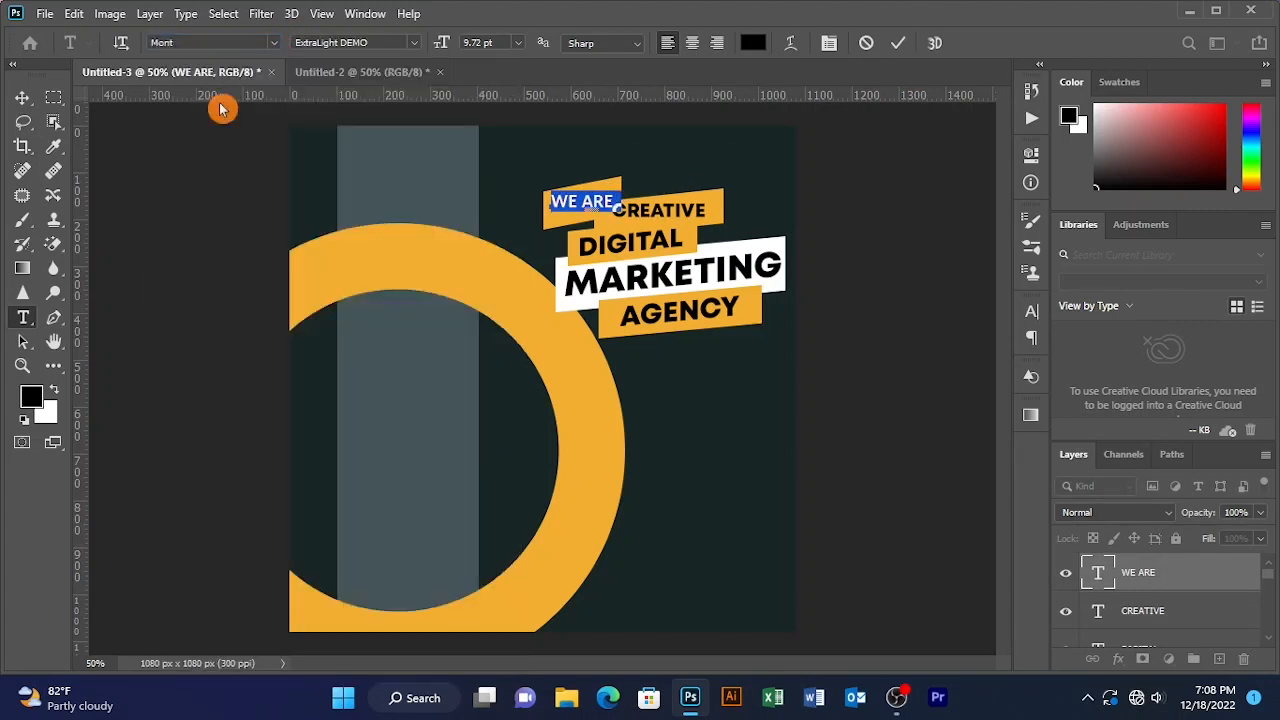
pyautogui.click(898, 43)
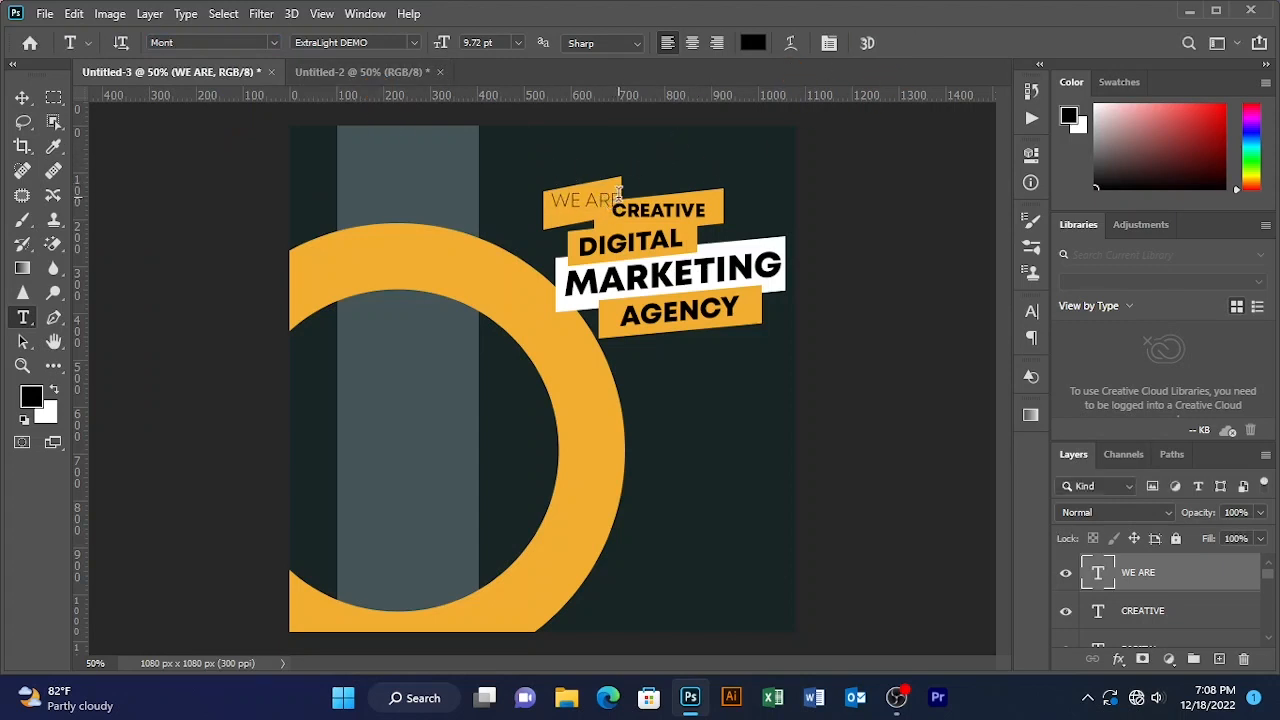
# - Reduce the WE ARE font size to 7.72 pt
pyautogui.doubleClick(618, 196)
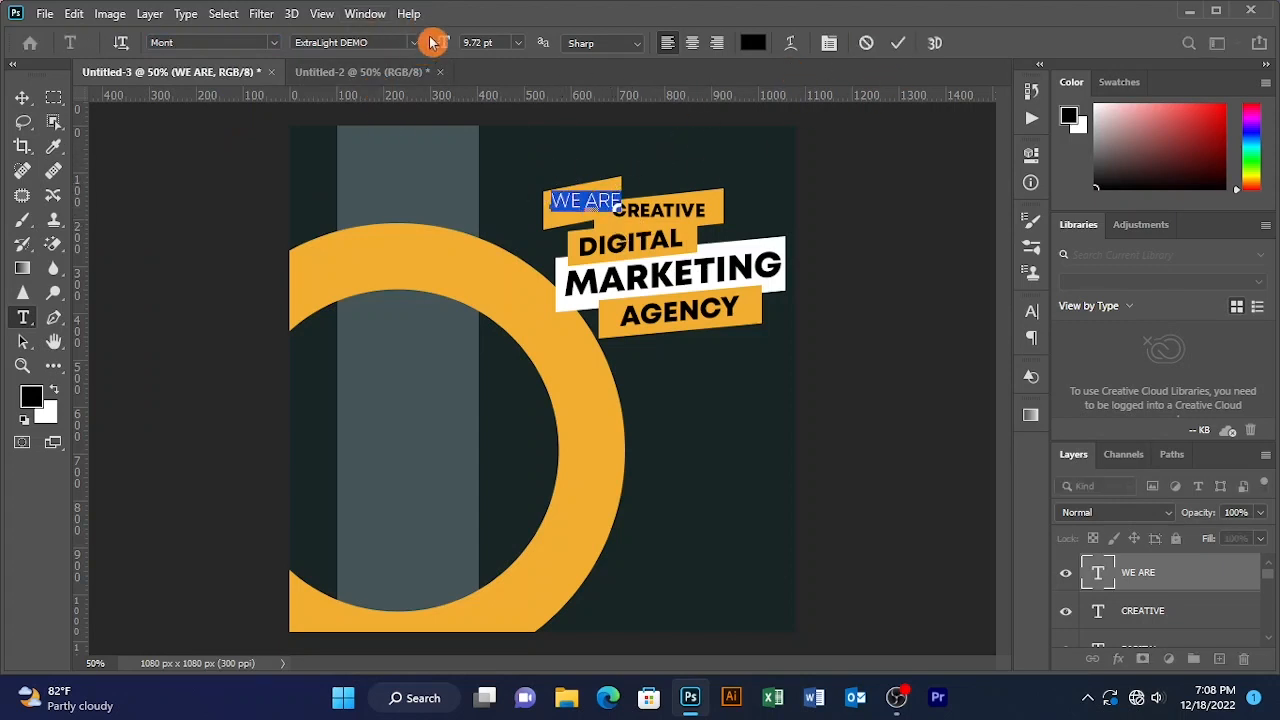
pyautogui.moveTo(438, 45); pyautogui.dragTo(433, 43)
pyautogui.click(898, 43)
pyautogui.click(911, 156)
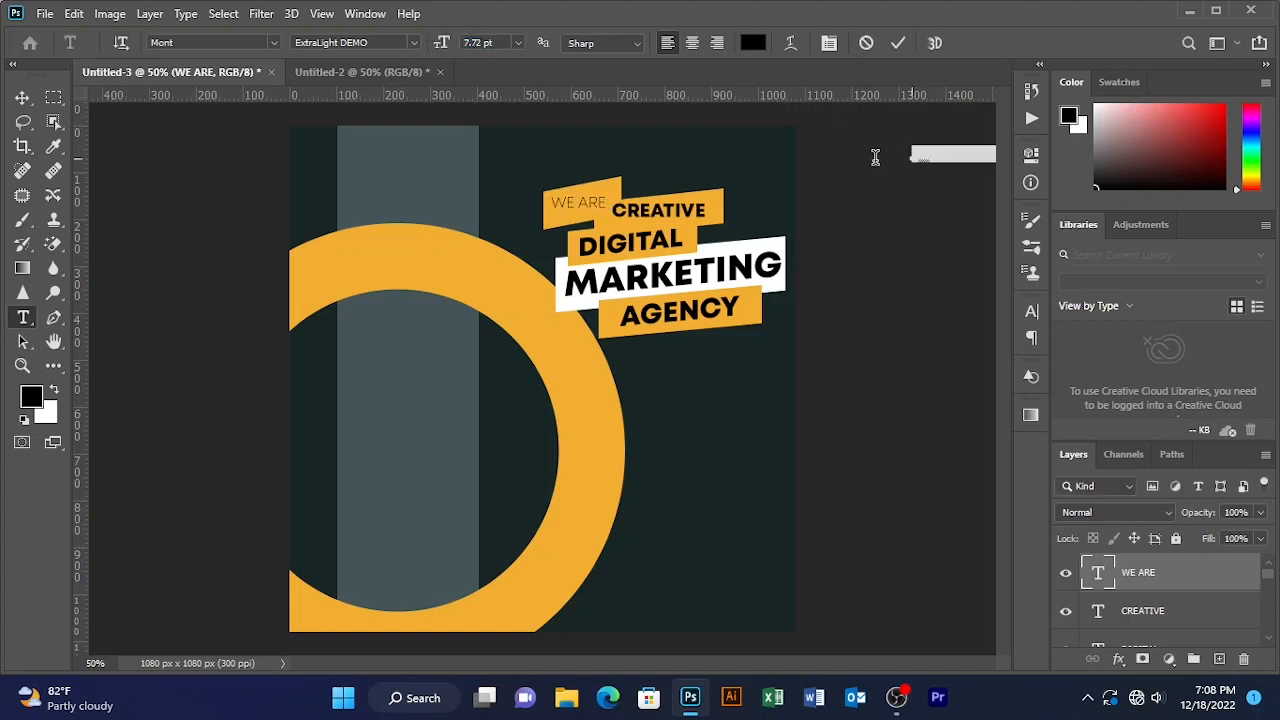
pyautogui.click(898, 43)
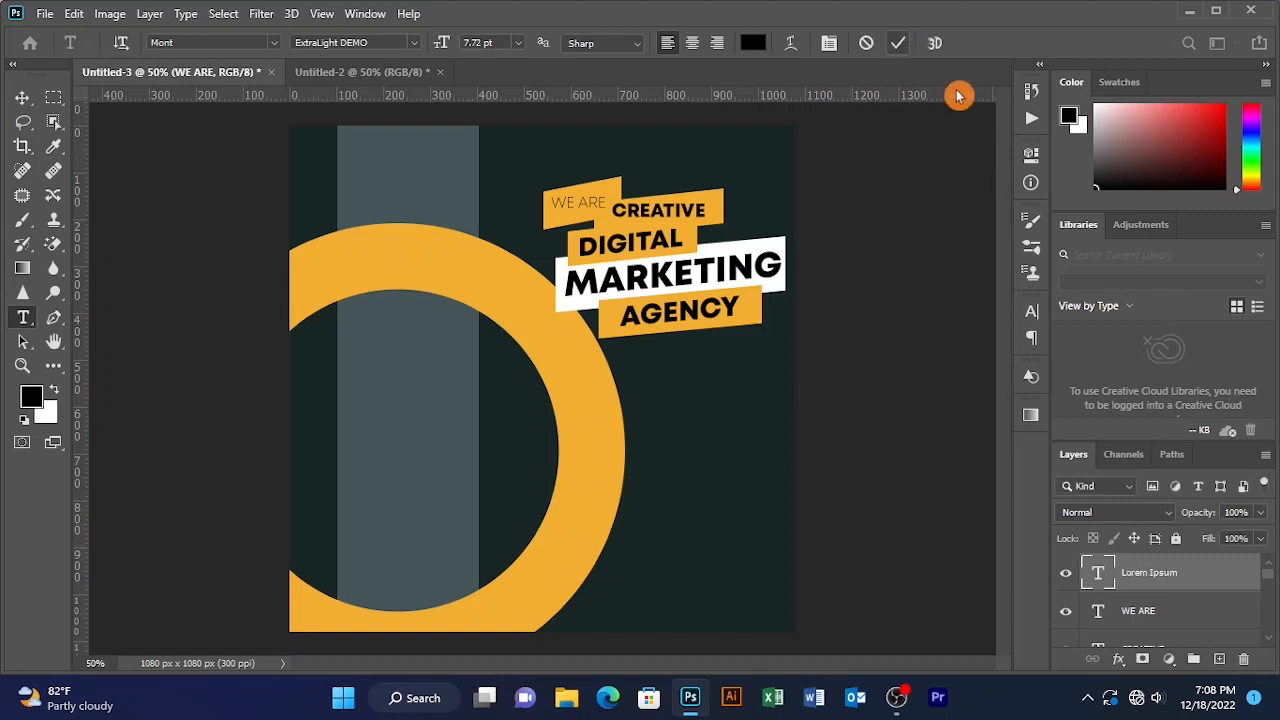
# - Reposition WE ARE and its small banner so the text sits centred on the bar
pyautogui.click(24, 98)
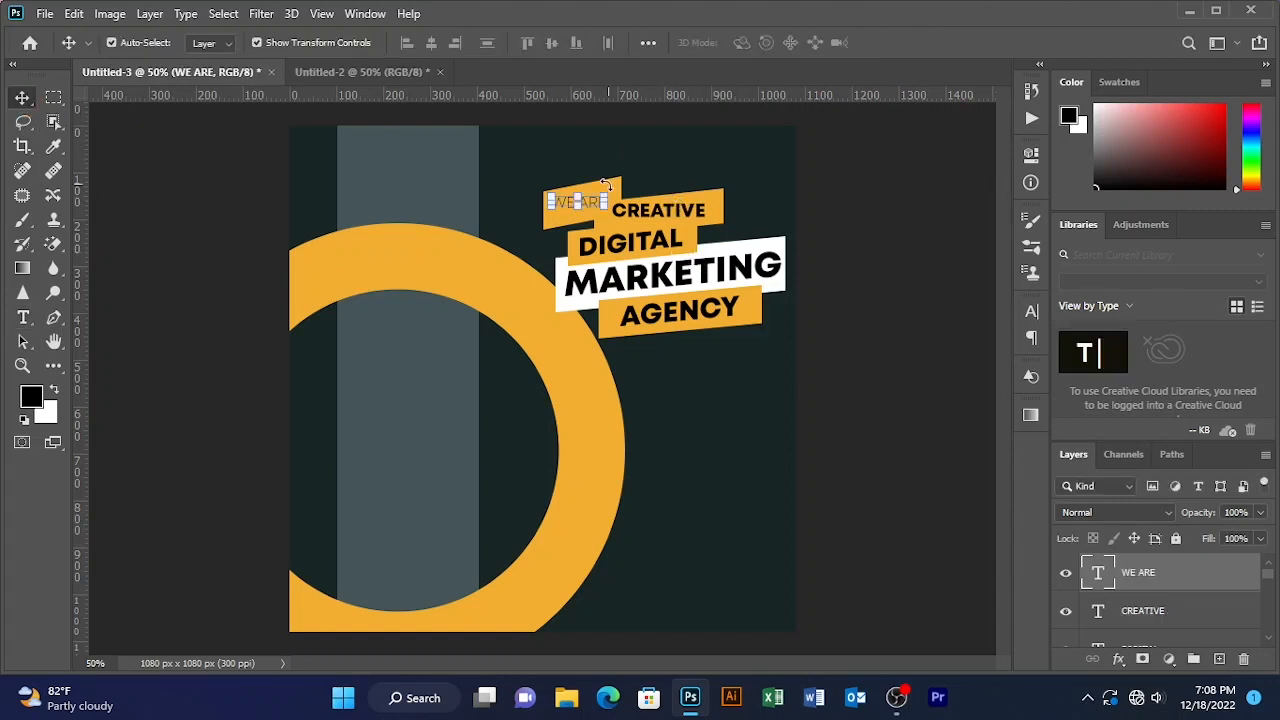
pyautogui.click(643, 156)
pyautogui.moveTo(529, 172); pyautogui.dragTo(571, 209)
pyautogui.doubleClick(592, 190)
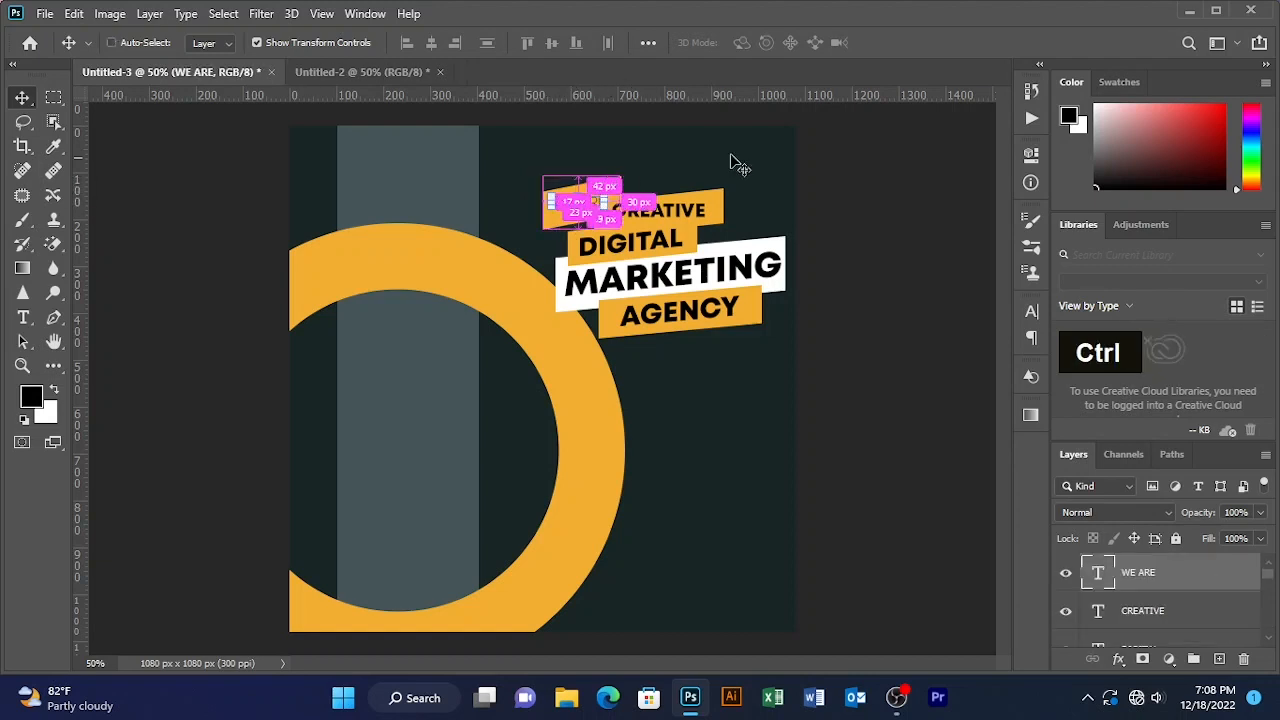
pyautogui.keyDown('ctrl'); pyautogui.click(755, 172); pyautogui.keyUp('ctrl')
pyautogui.keyDown('ctrl'); pyautogui.click(612, 192); pyautogui.keyUp('ctrl')
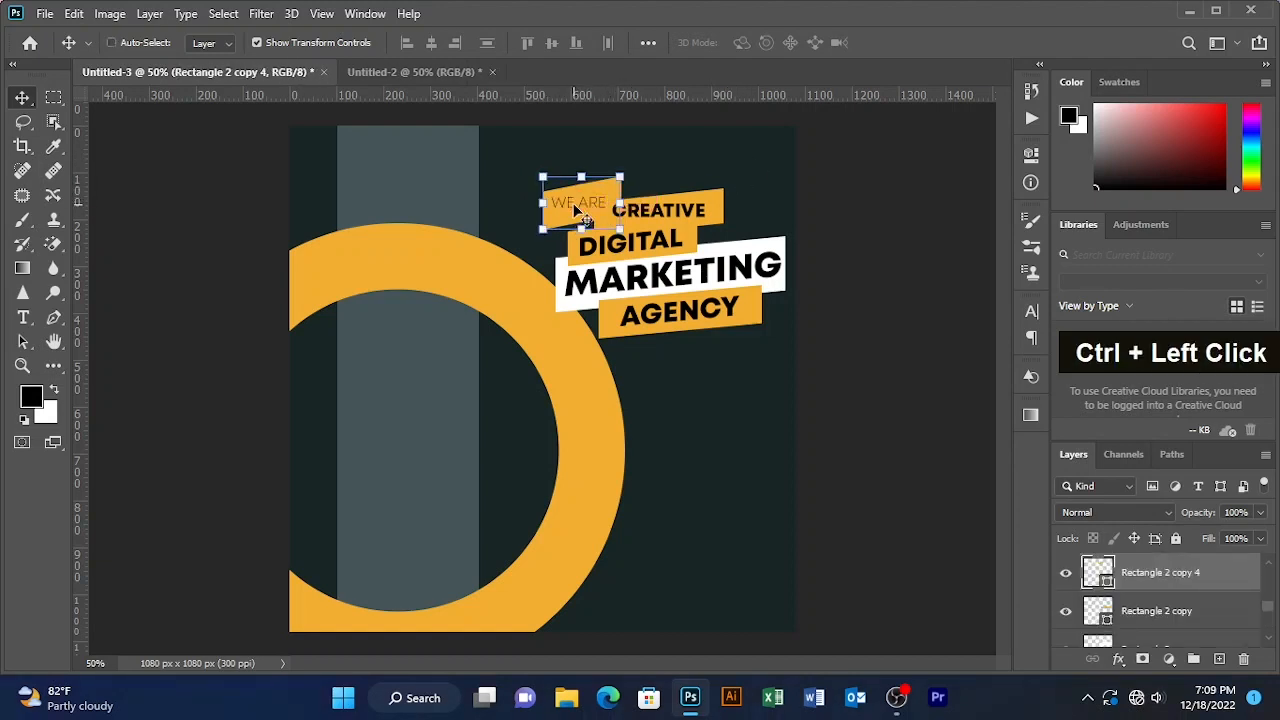
pyautogui.moveTo(568, 202); pyautogui.dragTo(576, 202)
pyautogui.keyDown('ctrl'); pyautogui.click(524, 179); pyautogui.keyUp('ctrl')
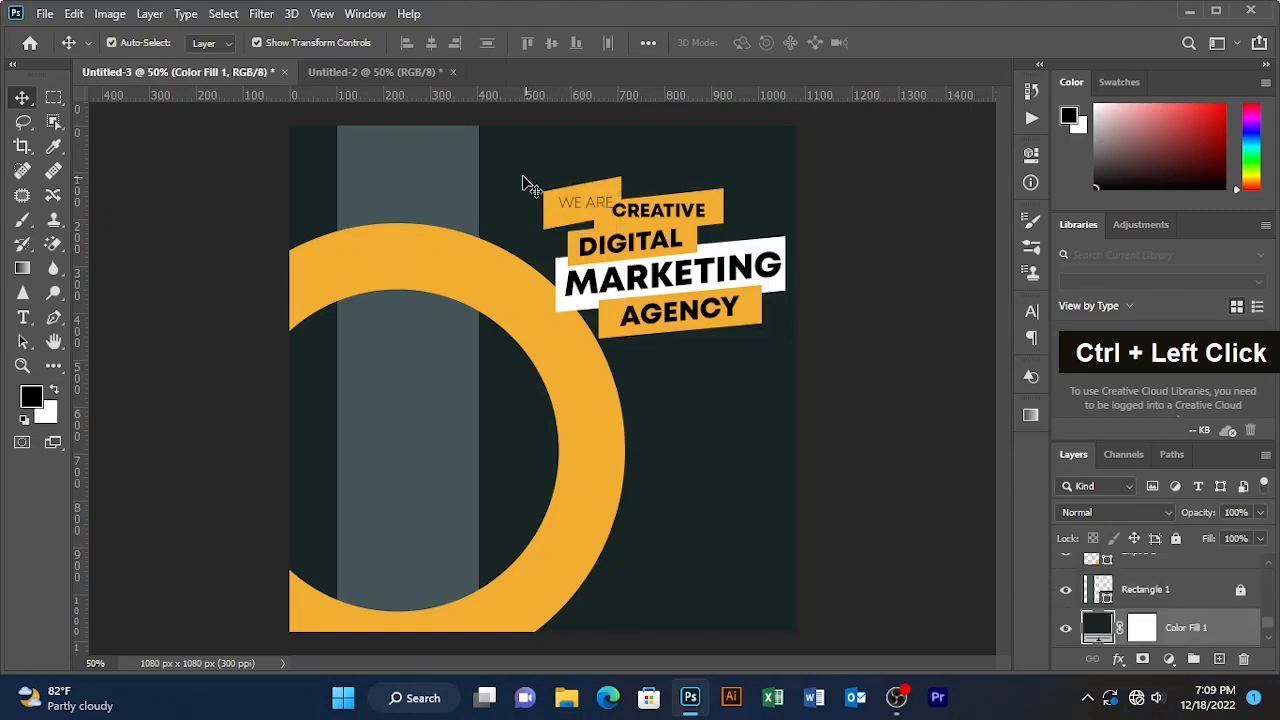
pyautogui.keyDown('ctrl'); pyautogui.click(571, 205); pyautogui.keyUp('ctrl')
# - Delete the thin WE ARE layer and move the small orange banner above CREATIVE
pyautogui.press('Delete')
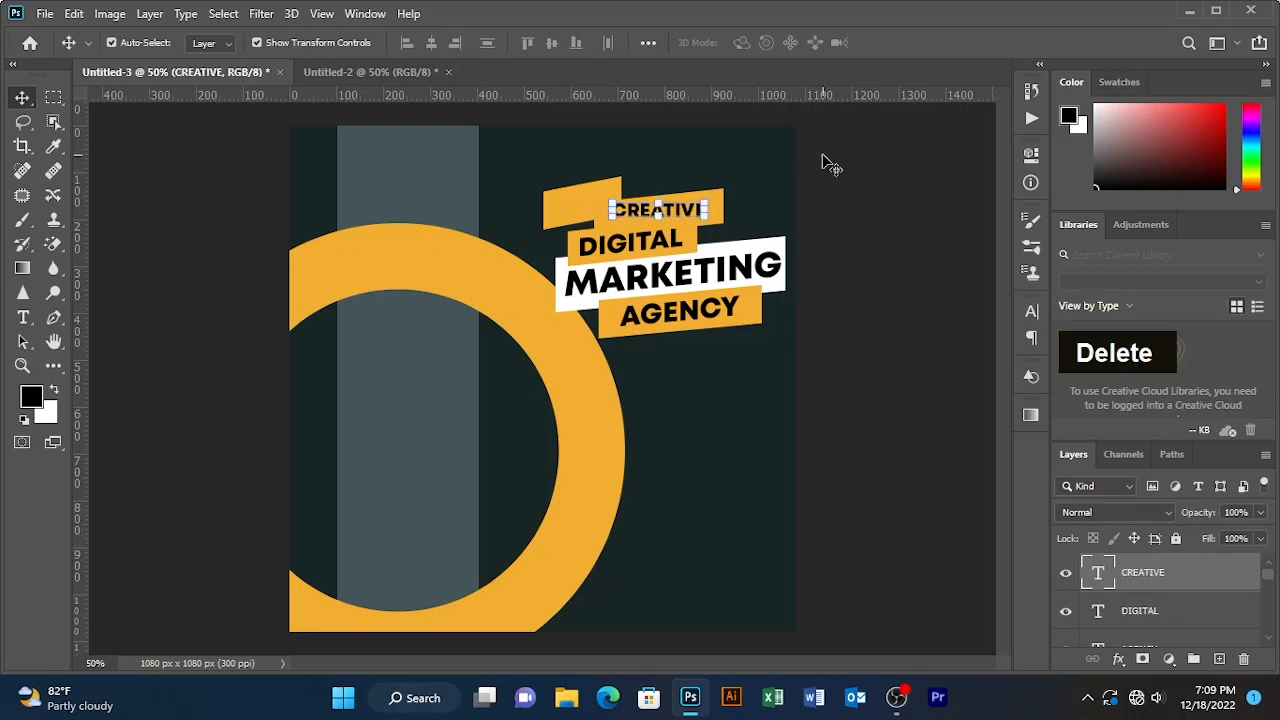
pyautogui.moveTo(596, 183)
pyautogui.mouseDown()
pyautogui.moveTo(600, 205)
pyautogui.moveTo(618, 180)
pyautogui.moveTo(605, 183)
pyautogui.mouseUp()
pyautogui.click(892, 208)
pyautogui.click(894, 177)
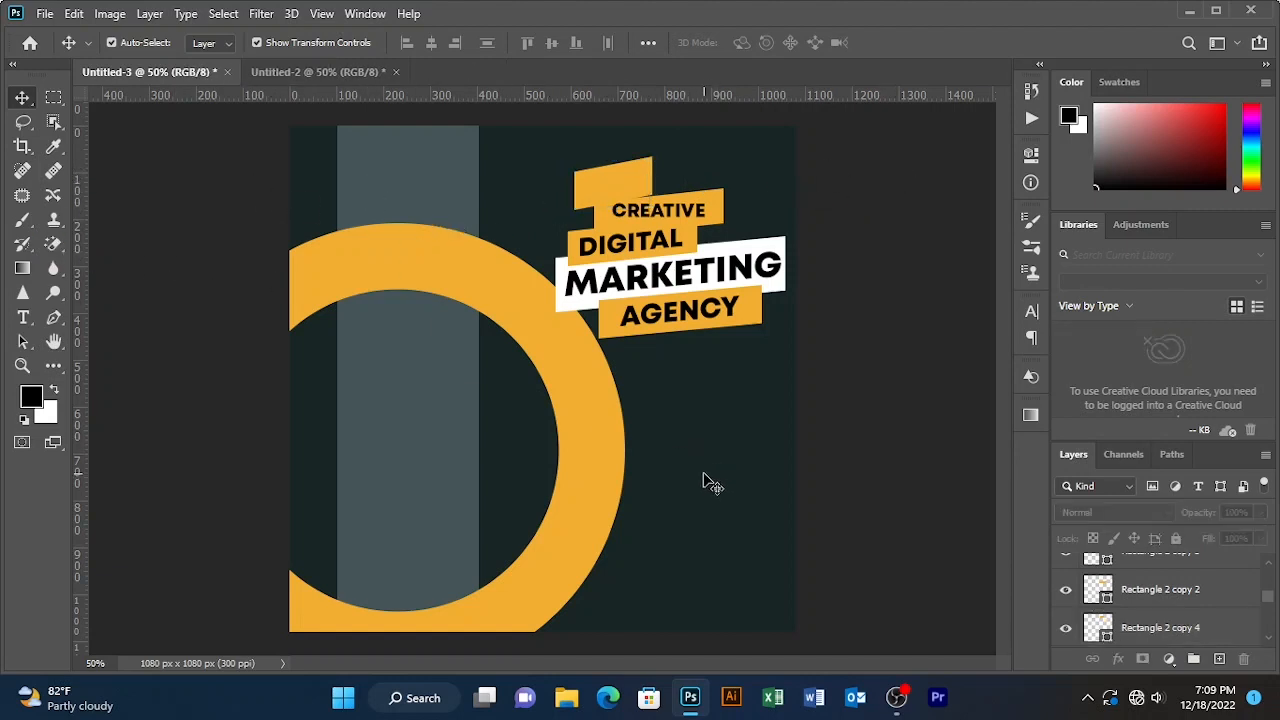
# - Type a new WE ARE line in Mont Heavy on the banner and shrink its size
pyautogui.press('t')
pyautogui.click(686, 410)
pyautogui.write('WE')
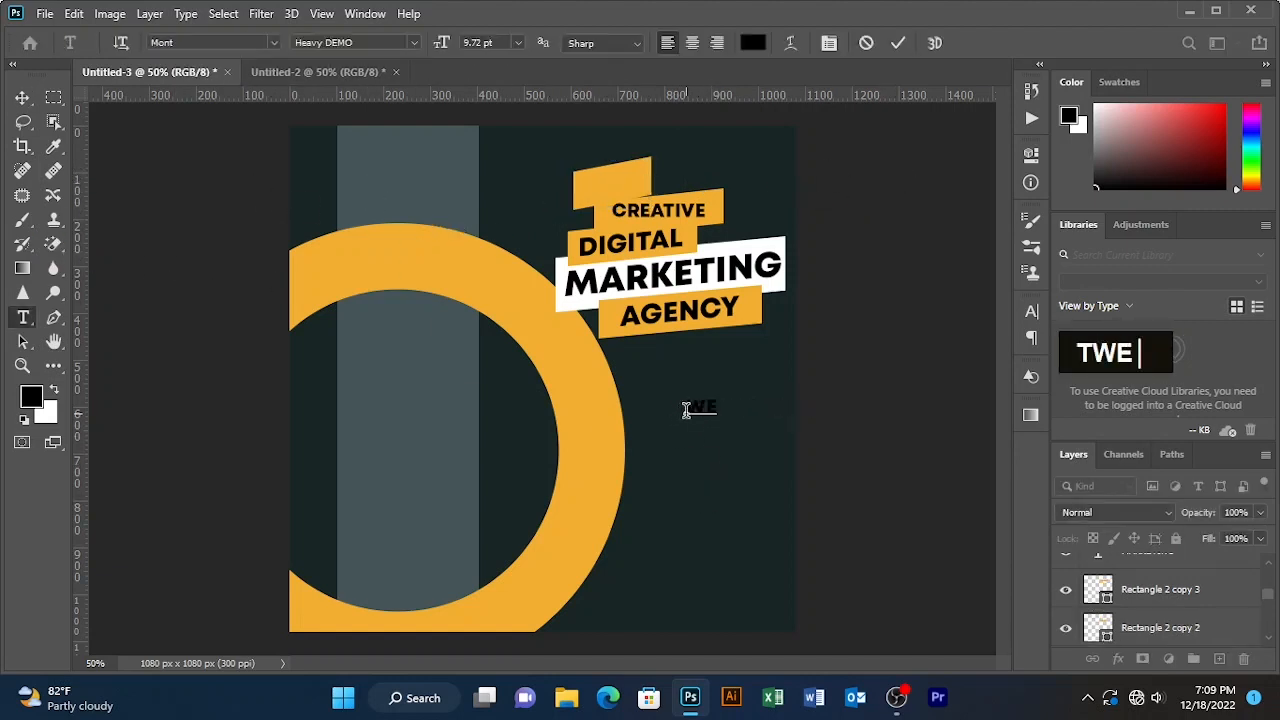
pyautogui.write(' ARE')
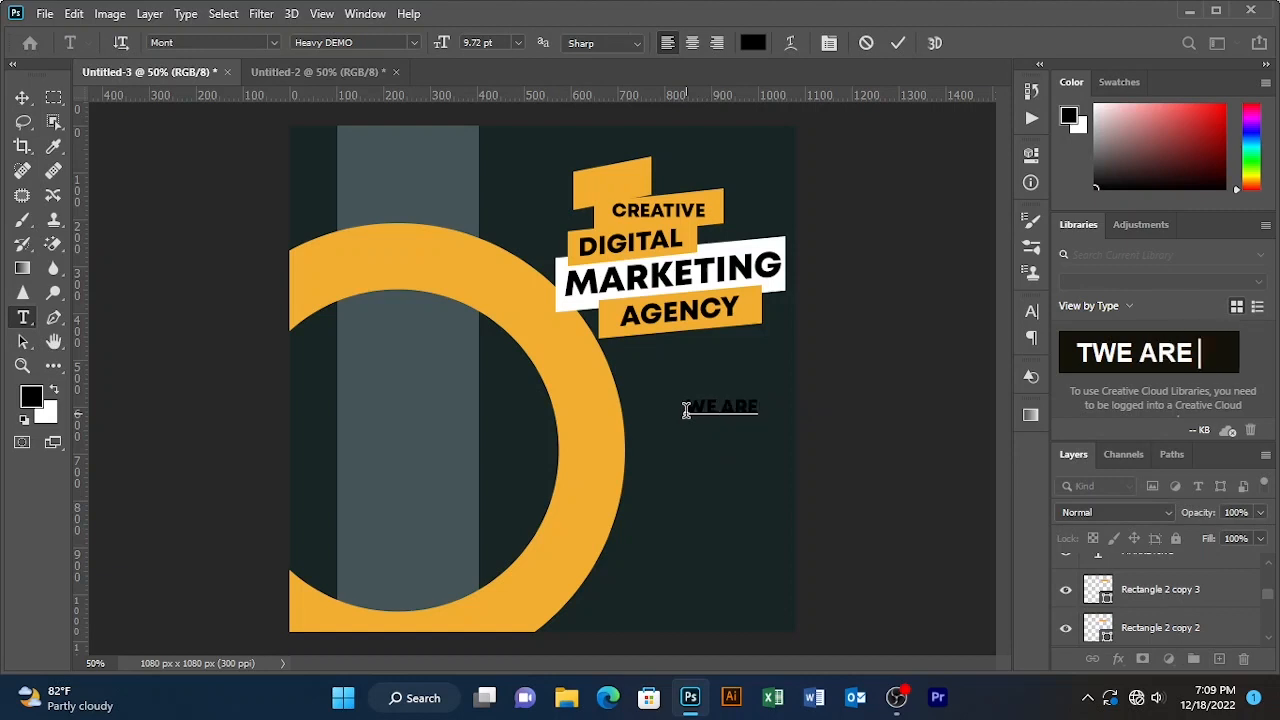
pyautogui.moveTo(722, 433); pyautogui.dragTo(684, 292)
pyautogui.moveTo(711, 349); pyautogui.dragTo(634, 220)
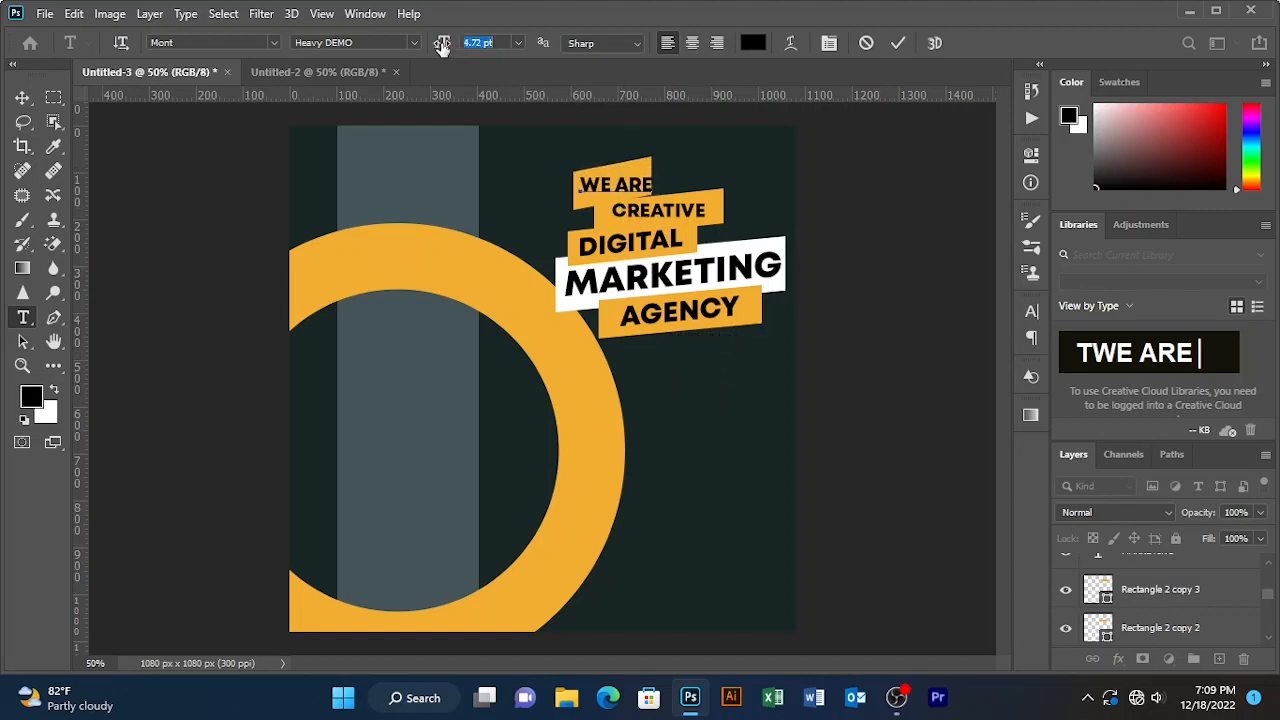
pyautogui.click(898, 42)
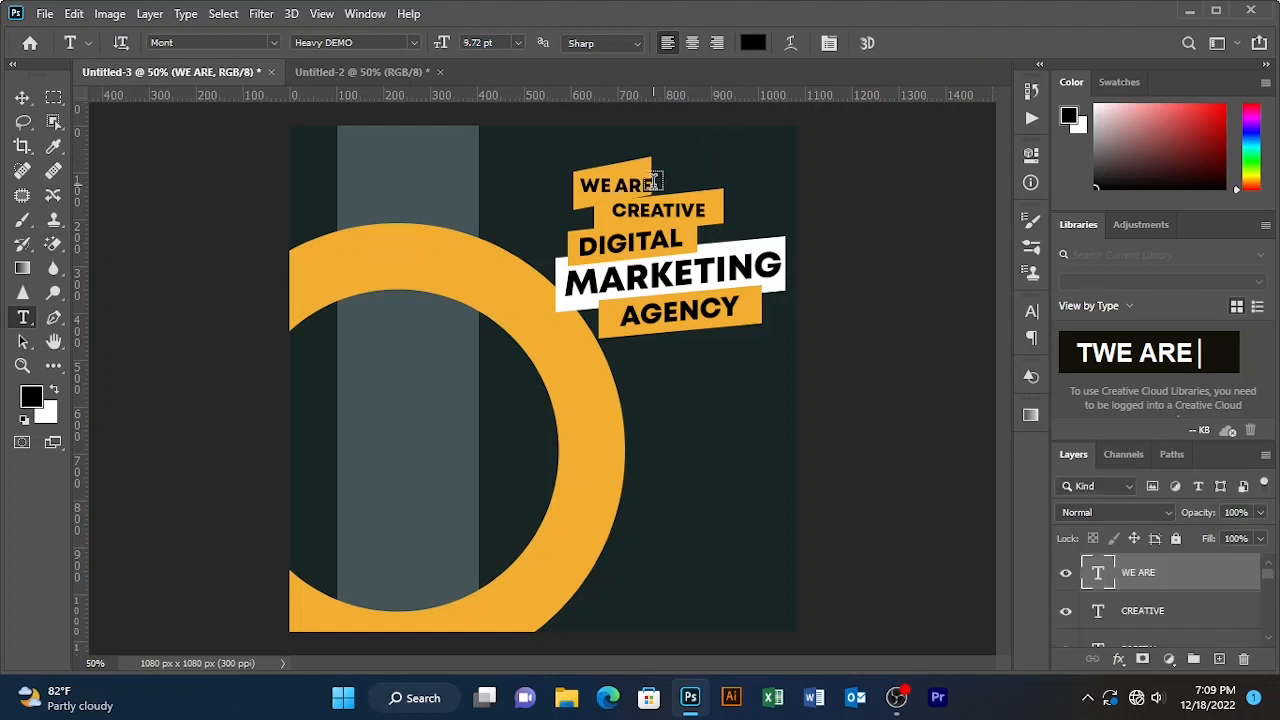
pyautogui.moveTo(650, 183); pyautogui.dragTo(517, 157)
pyautogui.moveTo(443, 42); pyautogui.dragTo(447, 50)
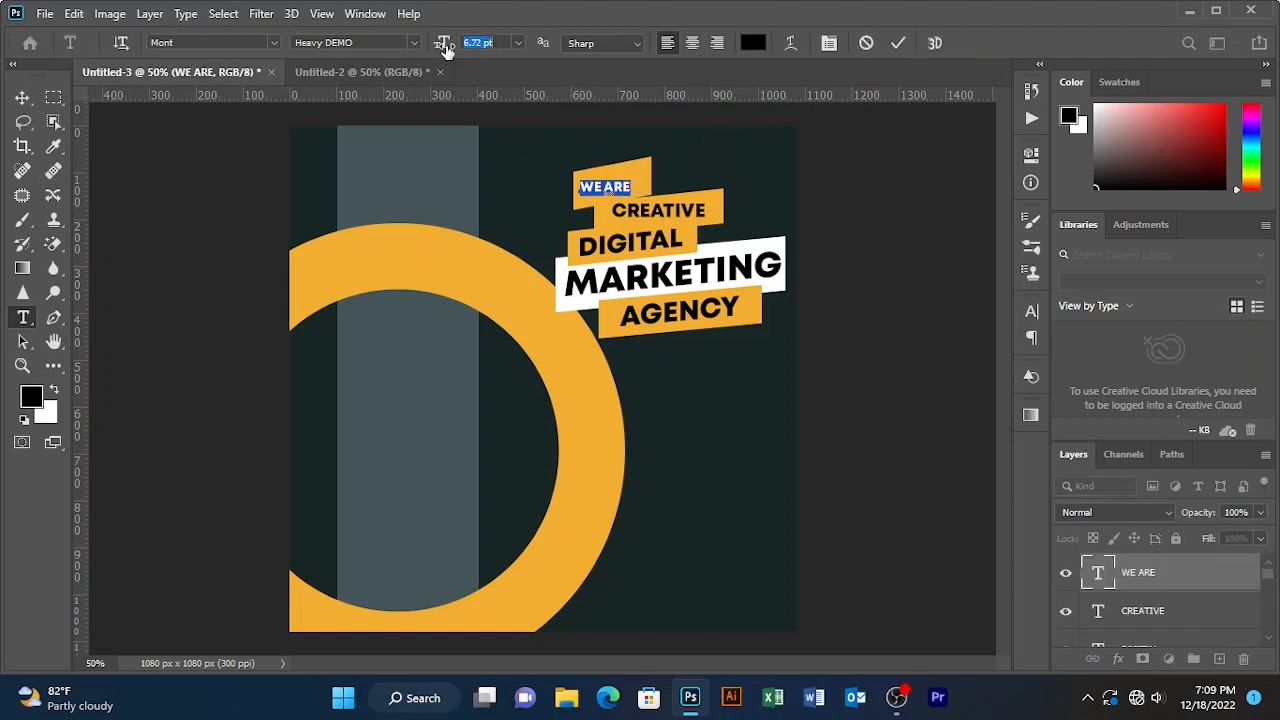
# - Commit the 8.72 pt WE ARE text and nudge it into place on its banner
pyautogui.click(898, 42)
pyautogui.click(22, 97)
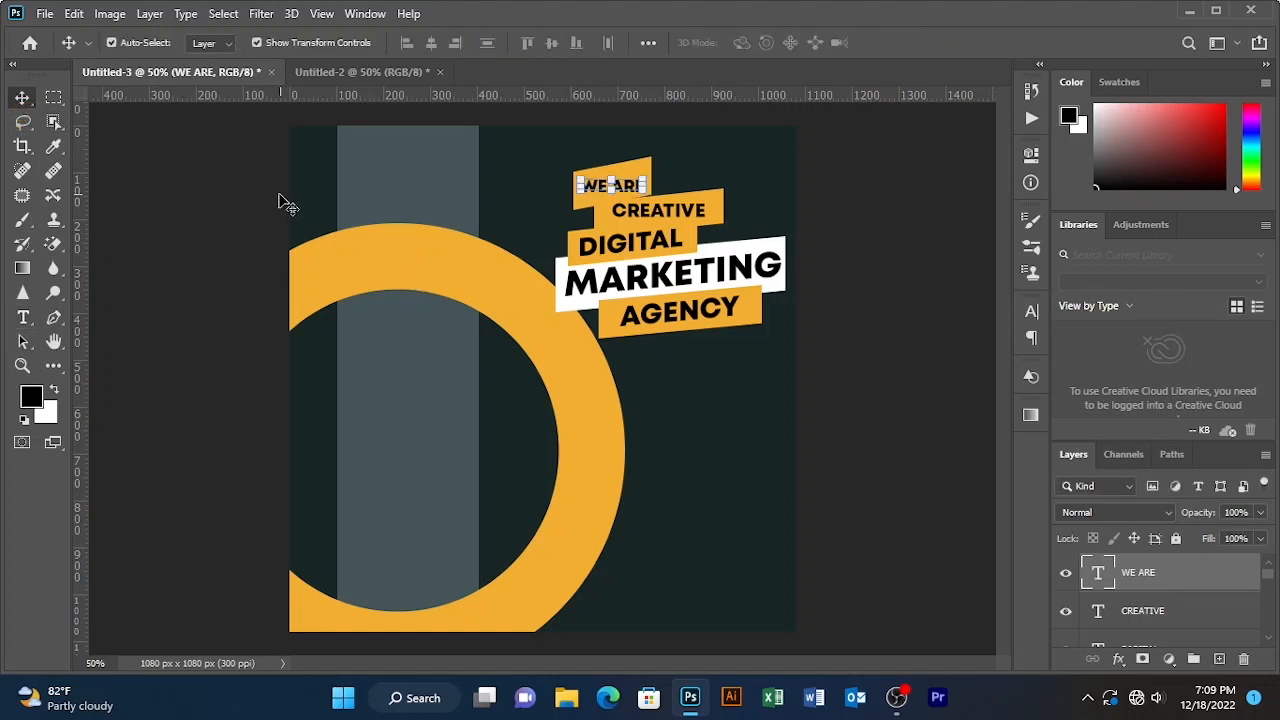
pyautogui.click(278, 202)
pyautogui.click(620, 188)
pyautogui.press('Up')
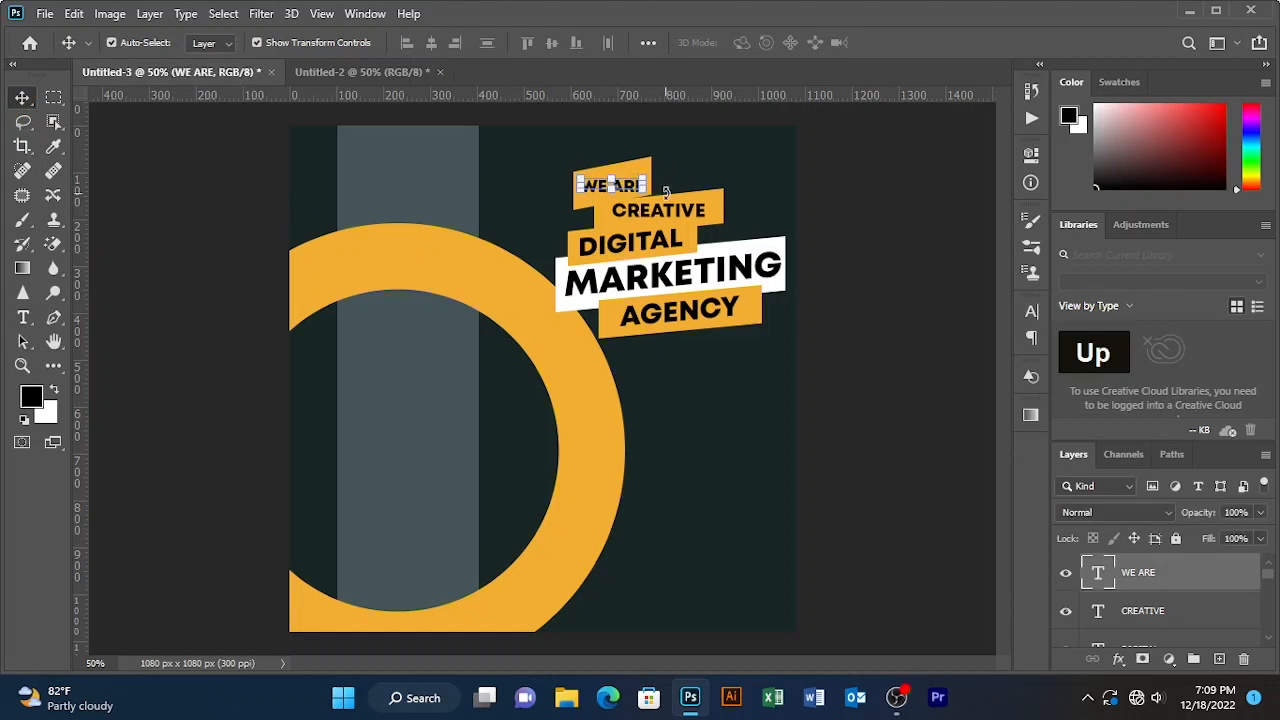
pyautogui.press('Up')
pyautogui.press('Up')
pyautogui.press('Up')
pyautogui.press('Down')
pyautogui.press('Down')
pyautogui.click(845, 195)
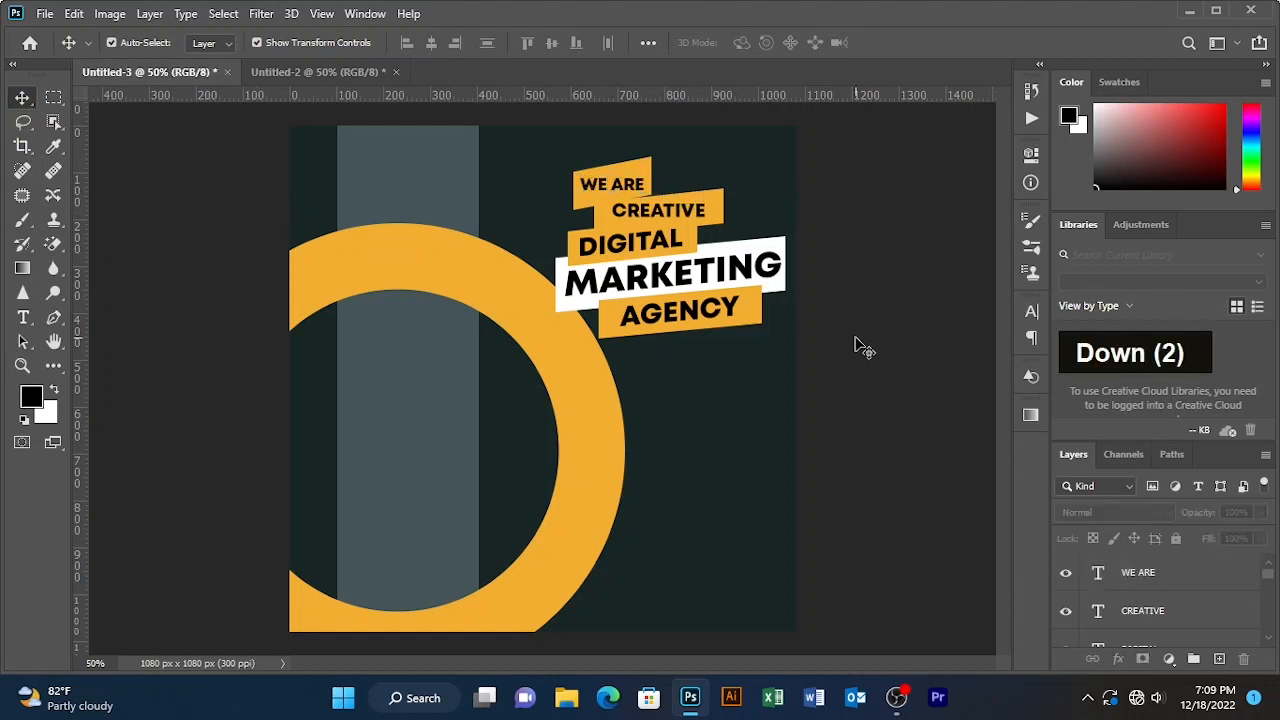
# - Marquee-select all the stacked text bars and move them down 39 px
pyautogui.moveTo(790, 148); pyautogui.dragTo(555, 330)
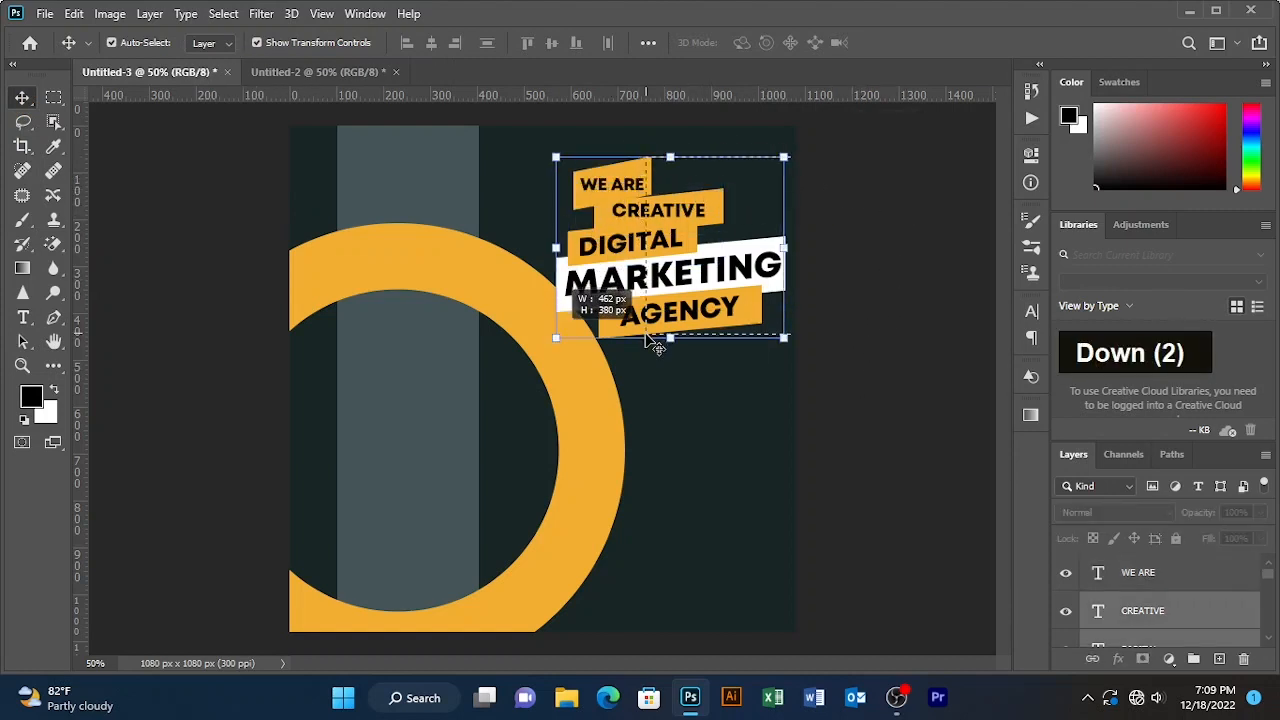
pyautogui.moveTo(665, 246)
pyautogui.mouseDown()
pyautogui.moveTo(665, 265)
pyautogui.moveTo(665, 248)
pyautogui.mouseUp()
pyautogui.click(1028, 340)
# - Shift the orange ring left and slightly down
pyautogui.click(926, 187)
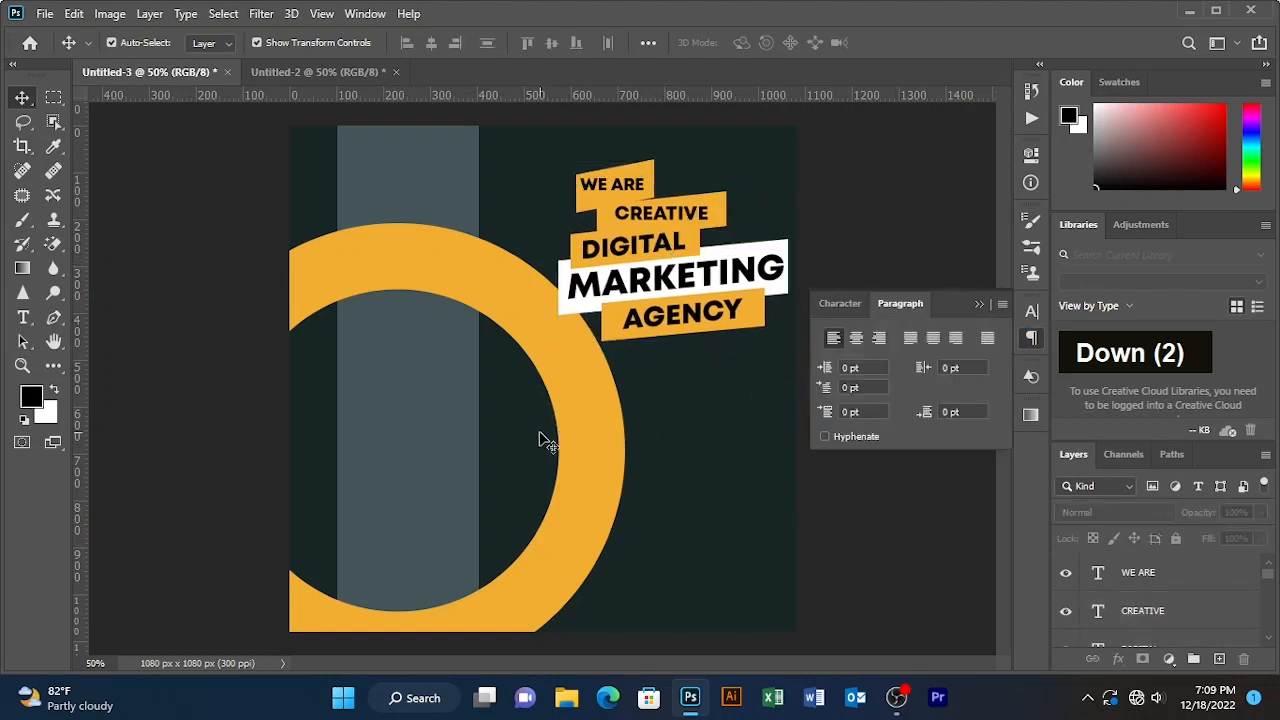
pyautogui.moveTo(572, 434); pyautogui.dragTo(560, 441)
pyautogui.click(757, 215)
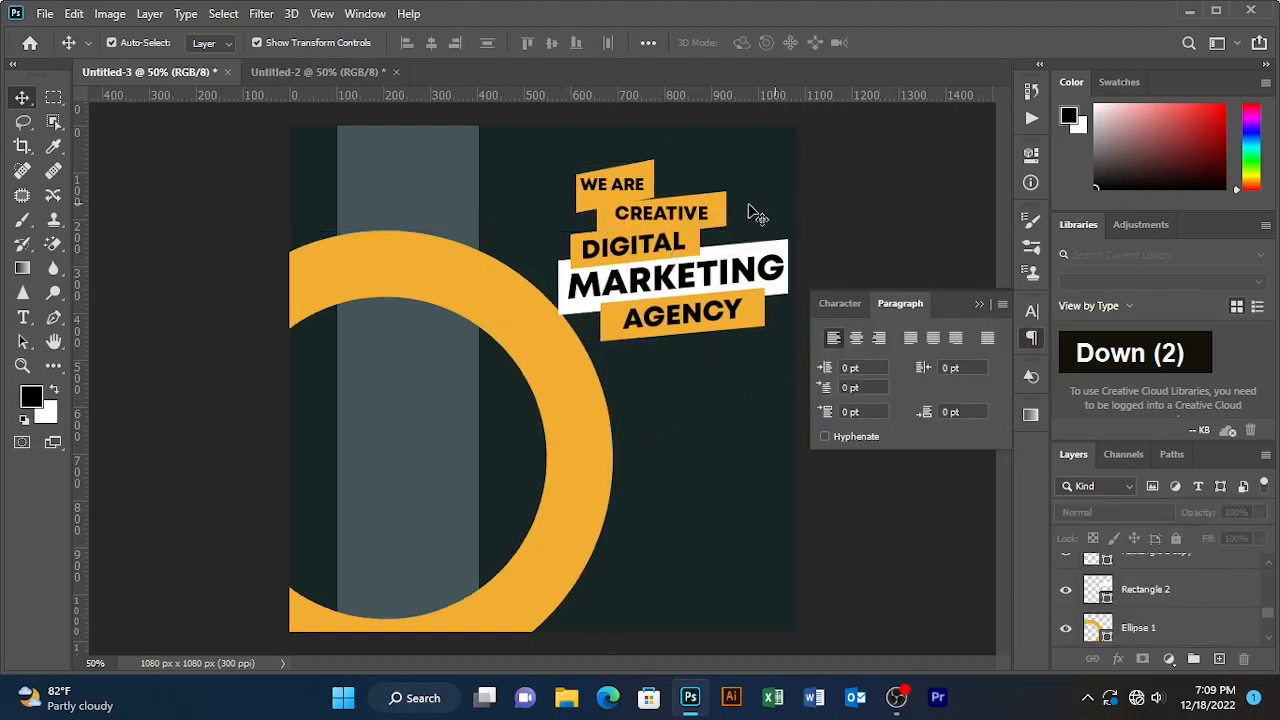
# - Move the text group down about 19 px, undo, reposition it, and close the Paragraph panel
pyautogui.click(630, 212)
pyautogui.moveTo(636, 221); pyautogui.dragTo(632, 240)
pyautogui.click(902, 151)
pyautogui.hotkey('ctrl', 'z')
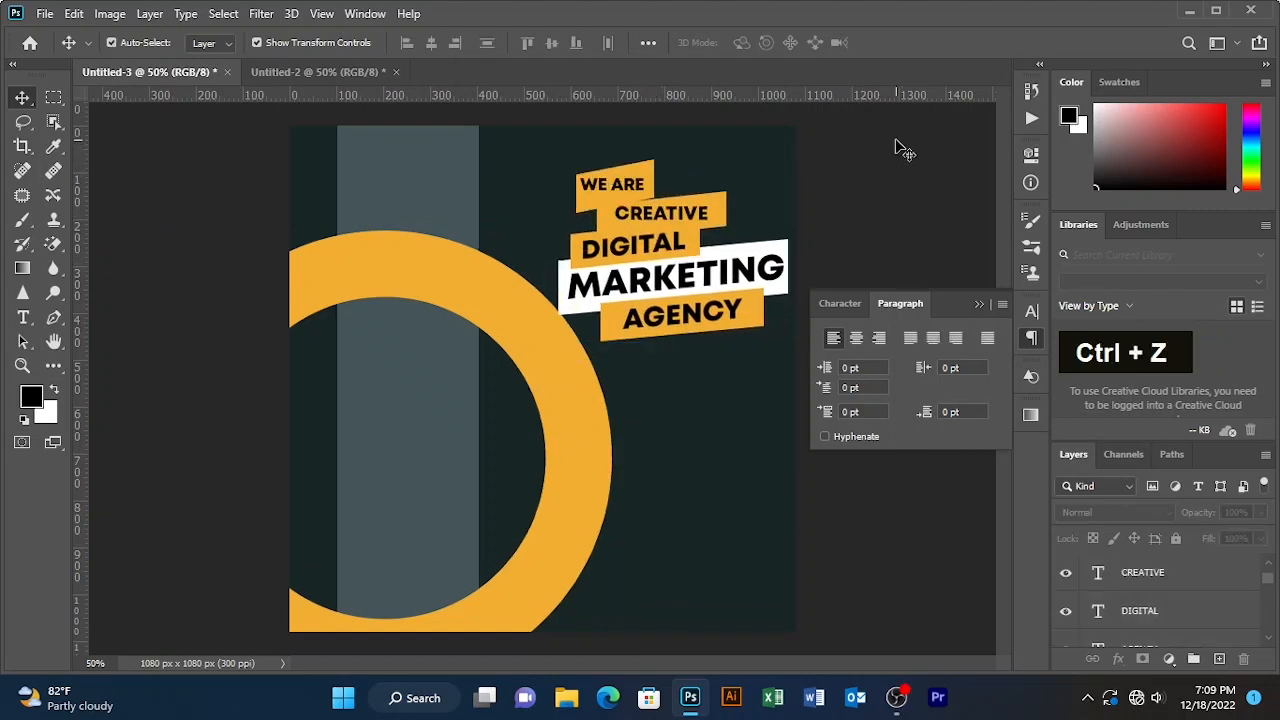
pyautogui.moveTo(897, 138); pyautogui.dragTo(646, 272)
pyautogui.click(898, 168)
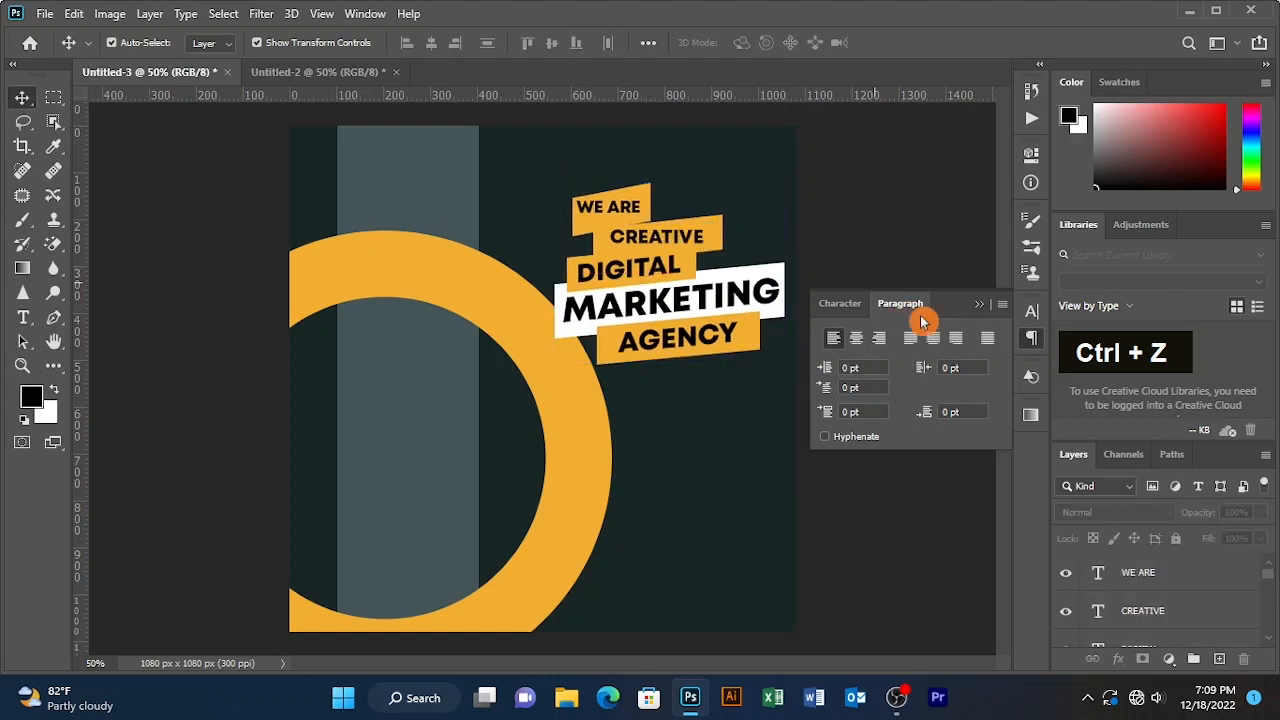
pyautogui.doubleClick(980, 313)
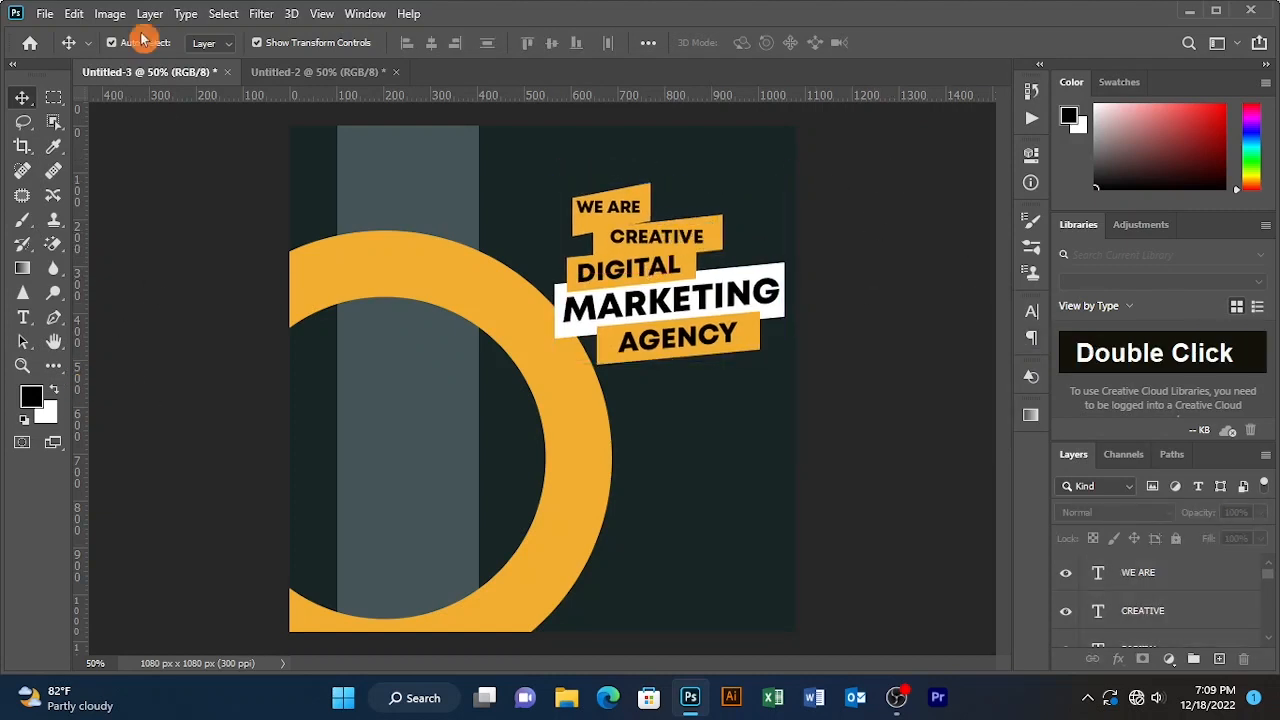
# - Bring the businessman photo from Untitled-2 over the ring and scale it to 104.19%
pyautogui.click(324, 77)
pyautogui.moveTo(612, 346); pyautogui.dragTo(497, 367)
pyautogui.moveTo(505, 313); pyautogui.dragTo(419, 368)
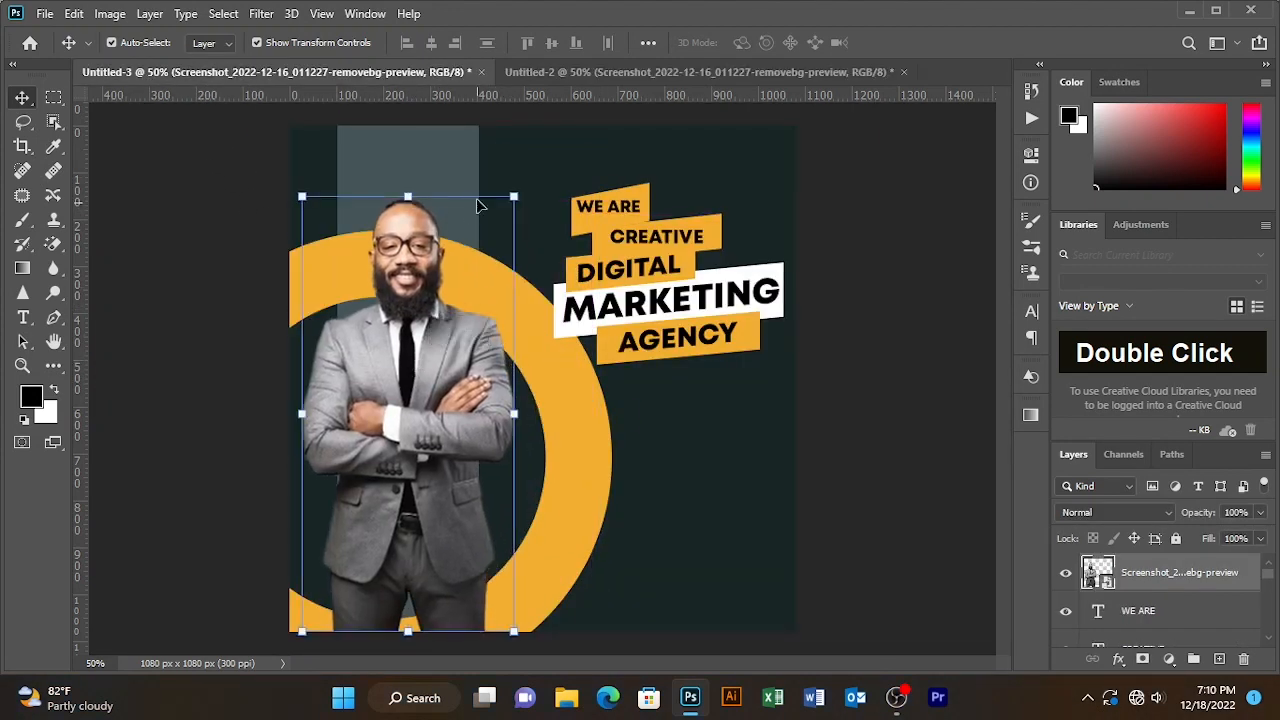
pyautogui.click(513, 194)
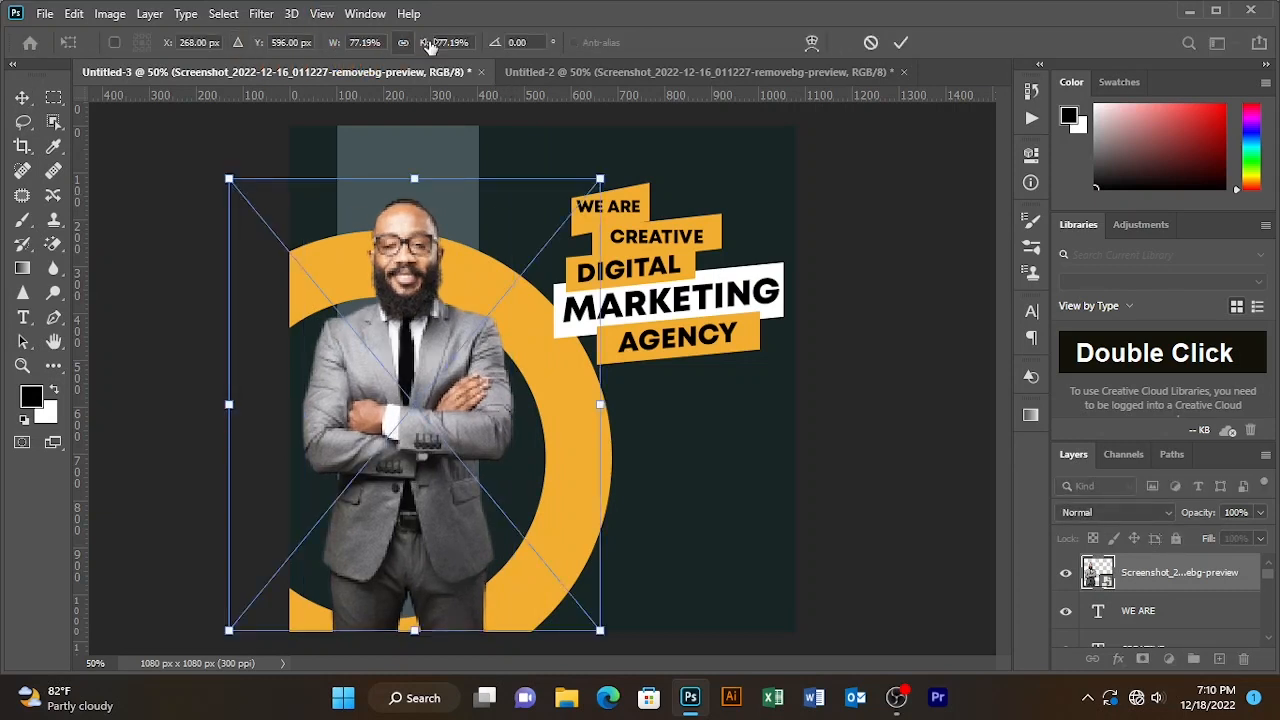
pyautogui.moveTo(420, 57)
pyautogui.mouseDown()
pyautogui.moveTo(453, 59)
pyautogui.moveTo(416, 44)
pyautogui.mouseUp()
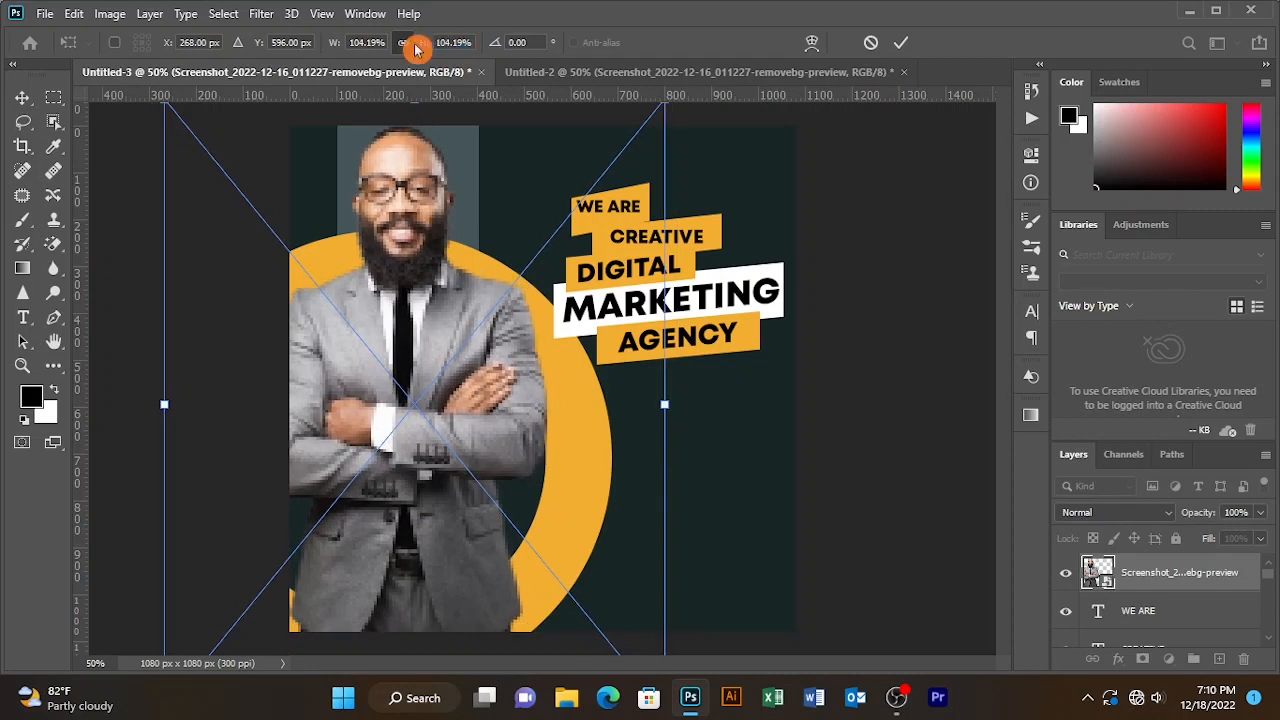
pyautogui.moveTo(388, 172); pyautogui.dragTo(412, 210)
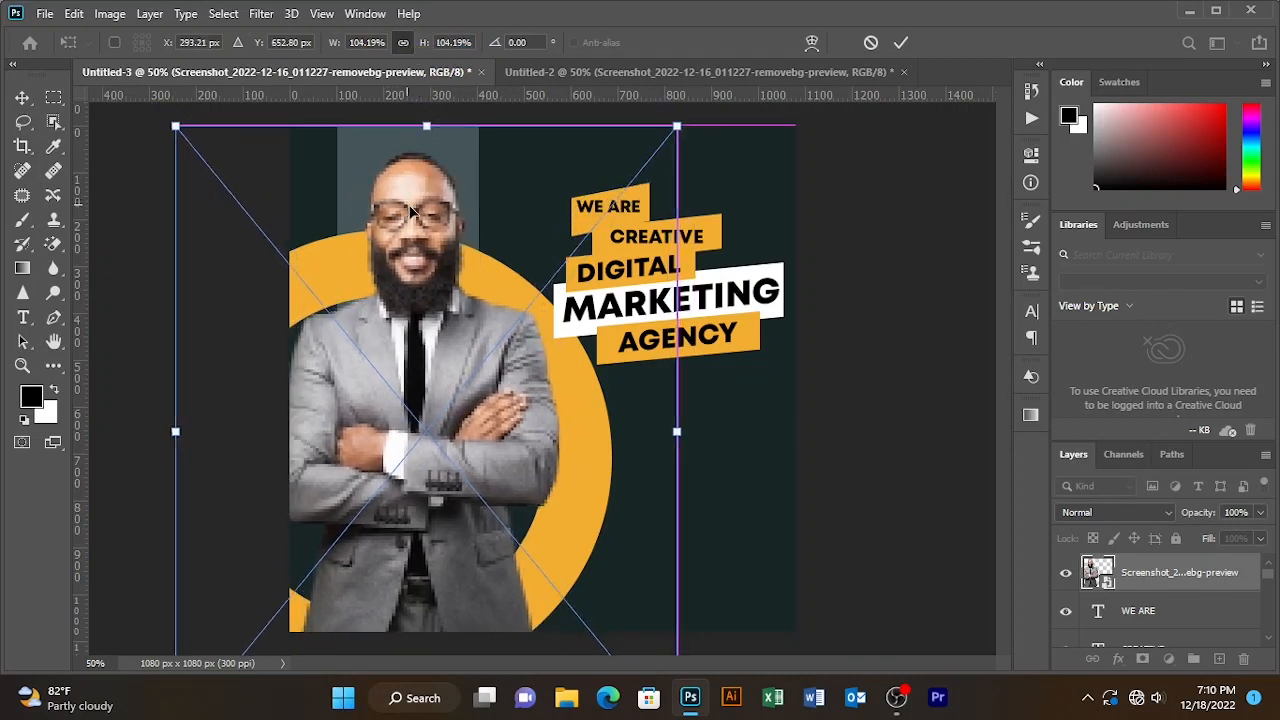
pyautogui.click(903, 43)
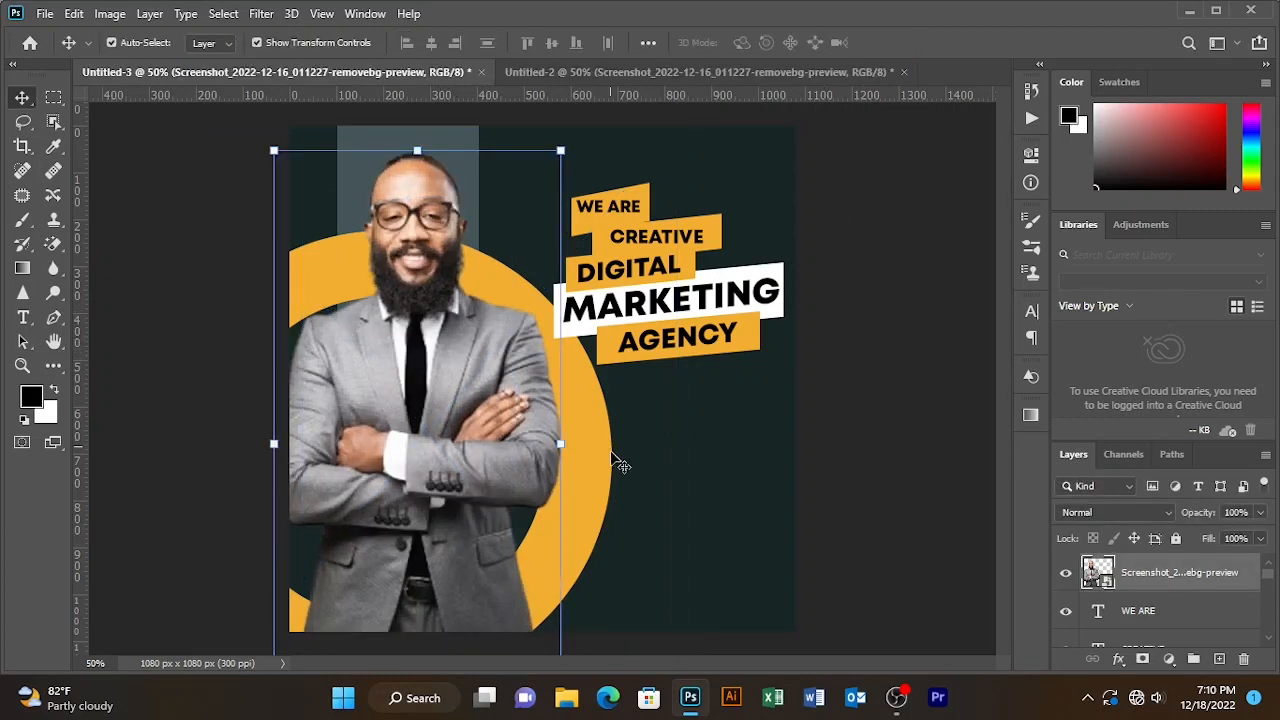
# - Nudge the orange ring right and add a layer mask to the businessman photo
pyautogui.doubleClick(574, 467)
pyautogui.moveTo(574, 470); pyautogui.dragTo(598, 477)
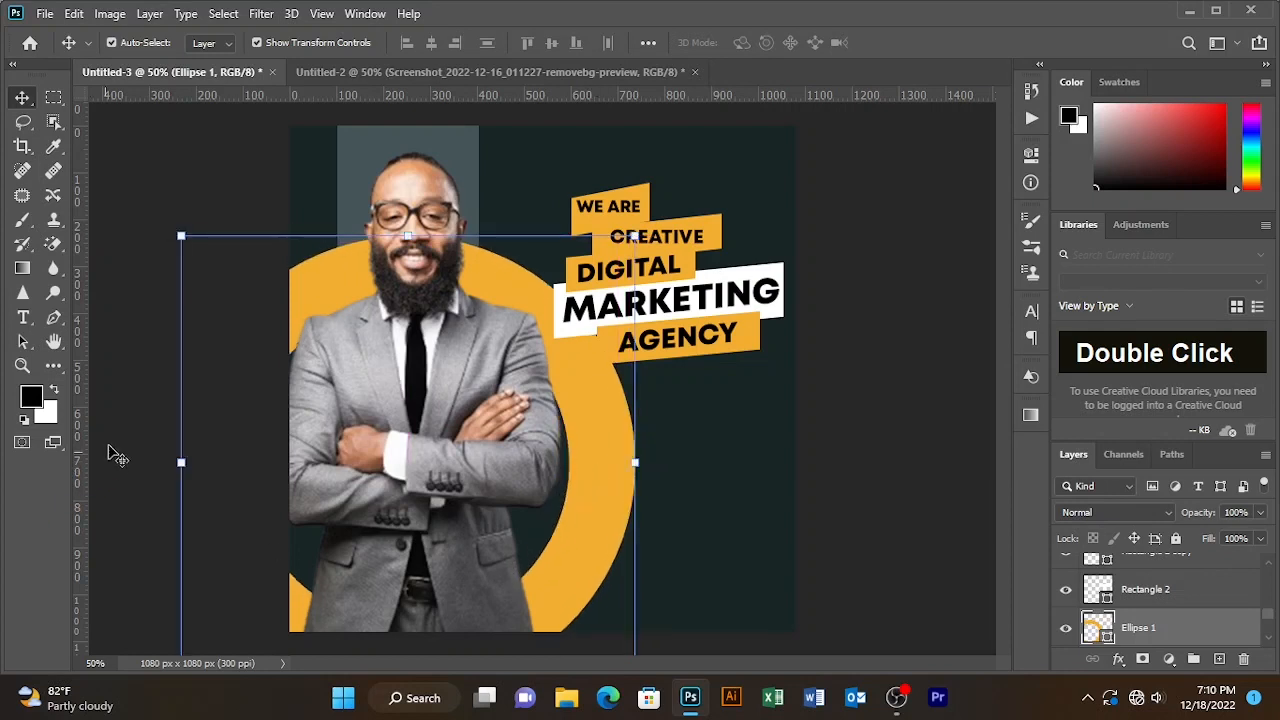
pyautogui.click(140, 400)
pyautogui.click(420, 440)
pyautogui.click(1145, 659)
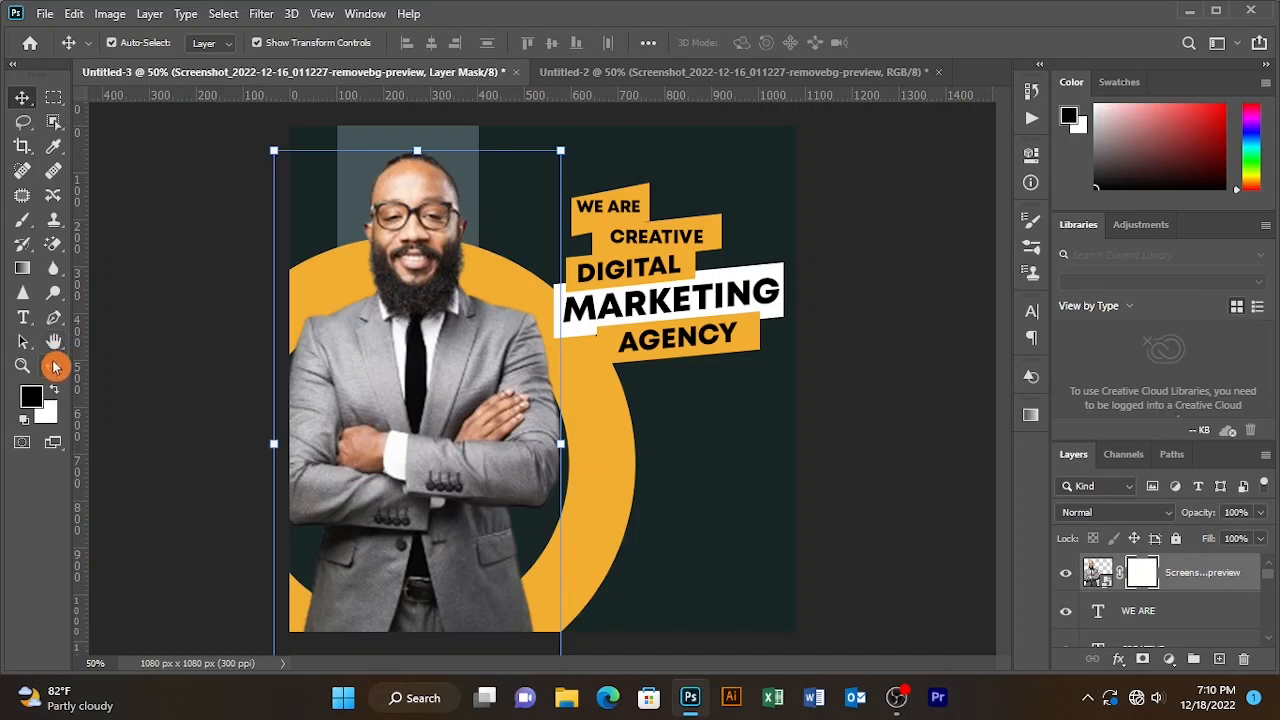
# - Choose the Brush tool with a soft round preset and a precise outline
pyautogui.click(22, 220)
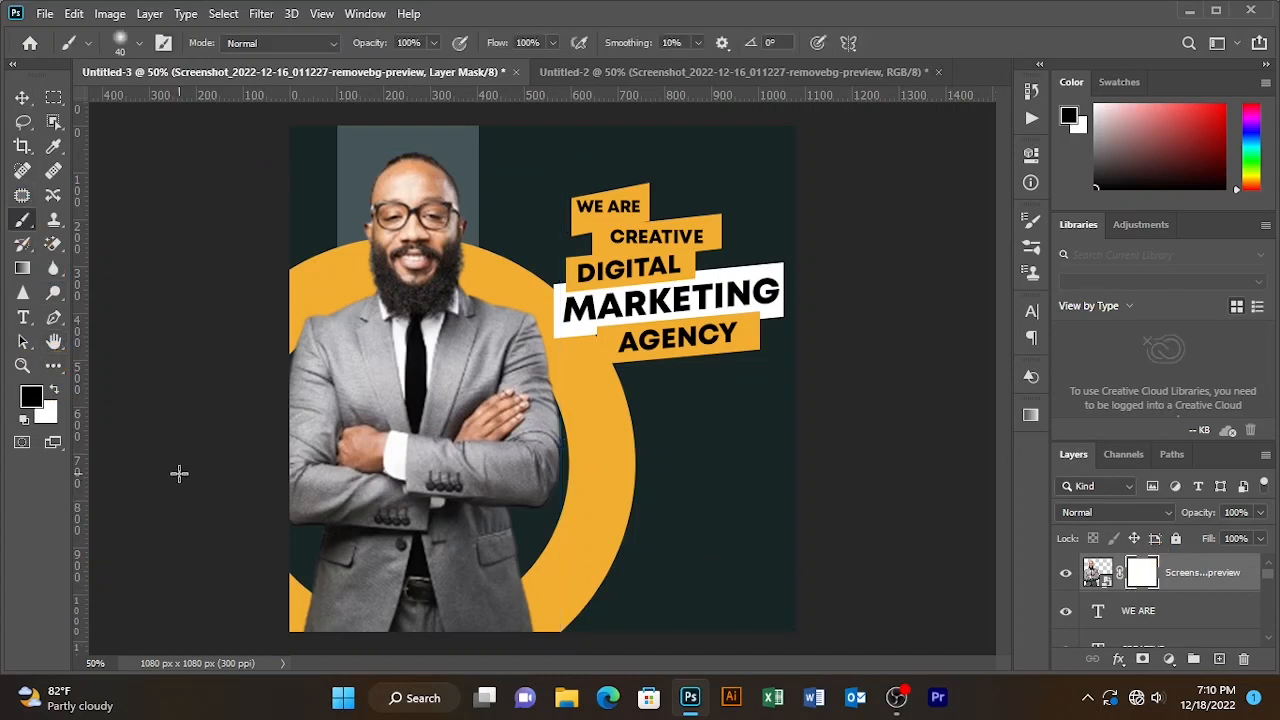
pyautogui.click(1033, 222)
pyautogui.click(1035, 266)
pyautogui.click(1033, 247)
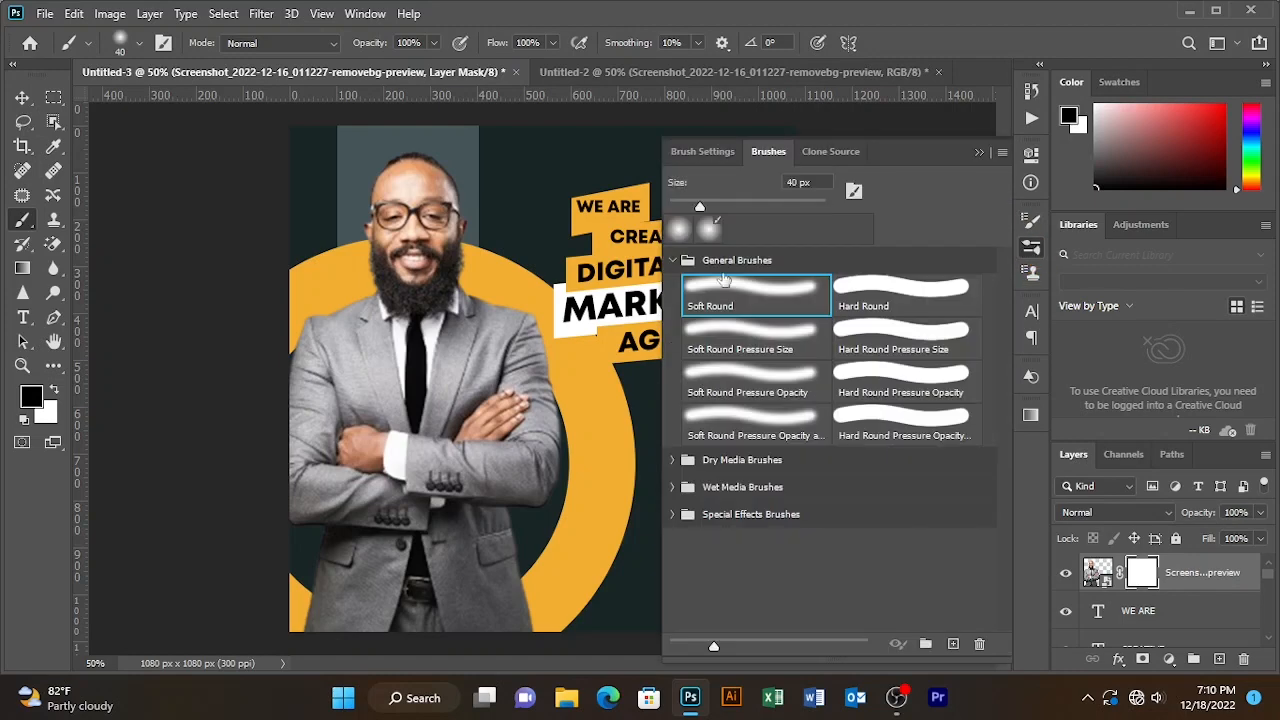
pyautogui.click(985, 145)
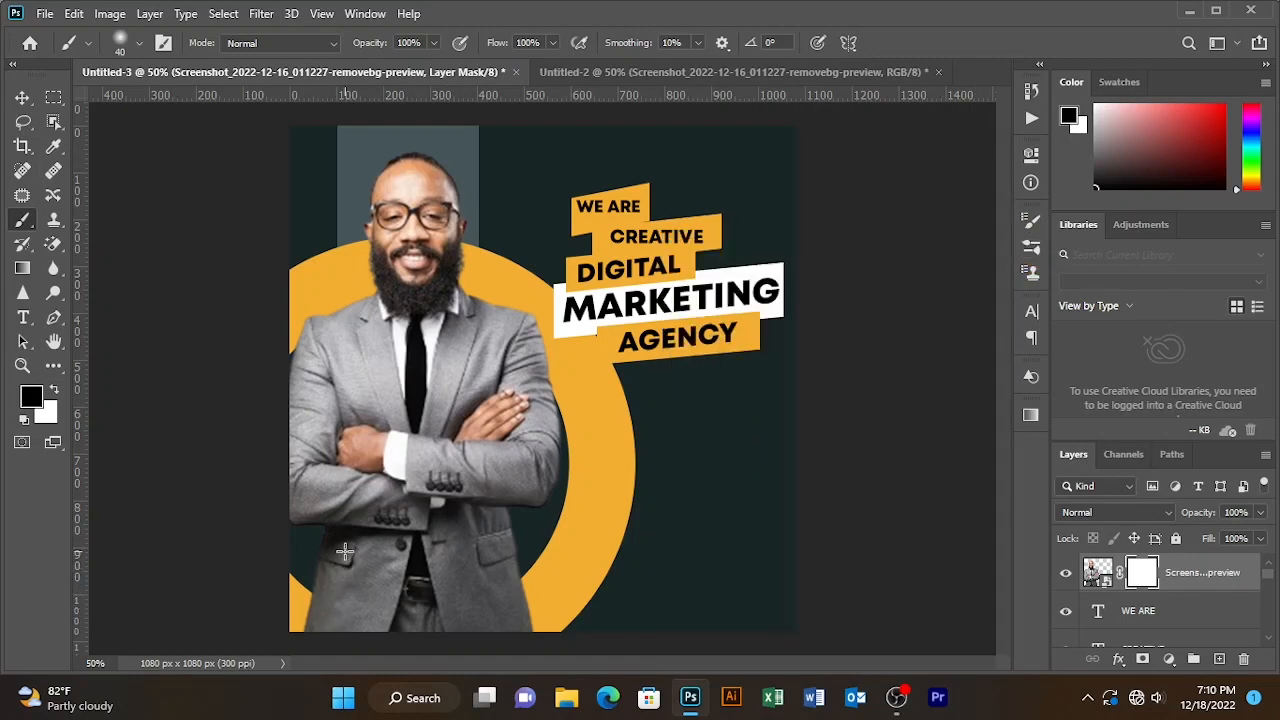
pyautogui.press('capslock')
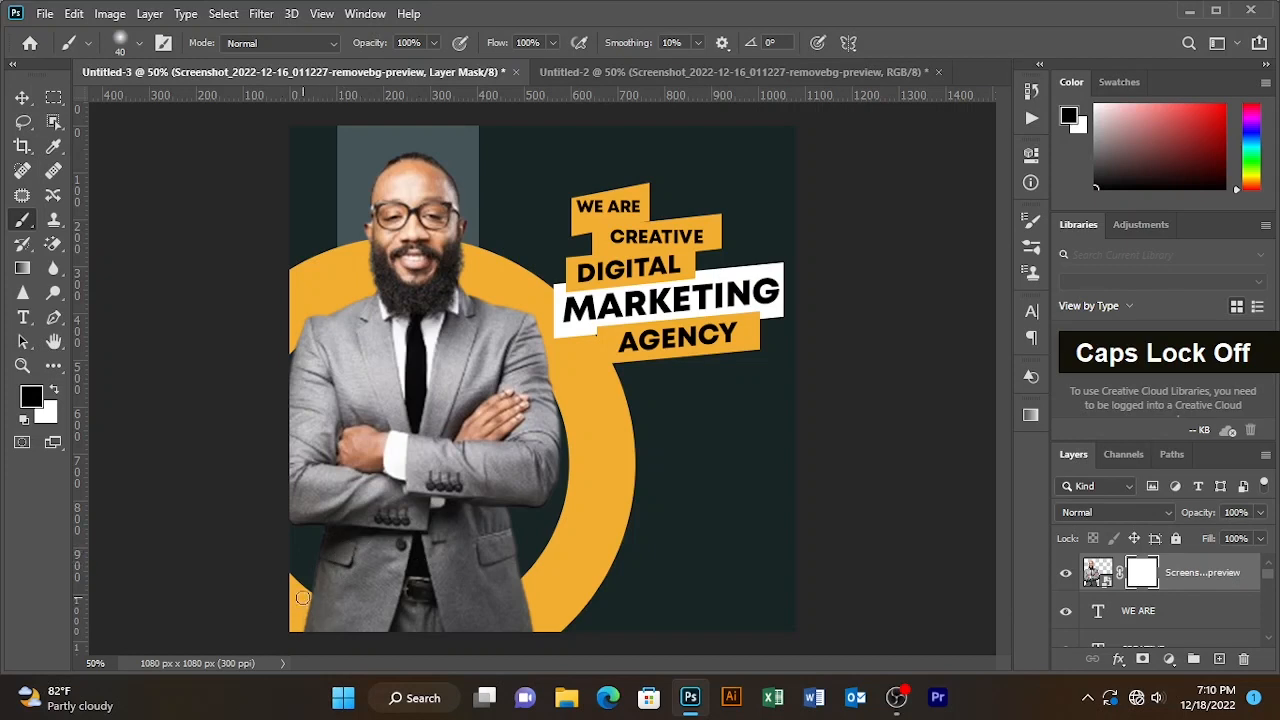
# - Paint black on the mask along the photo's bottom edge, curving it to reveal the ring
pyautogui.moveTo(303, 597); pyautogui.dragTo(369, 617)
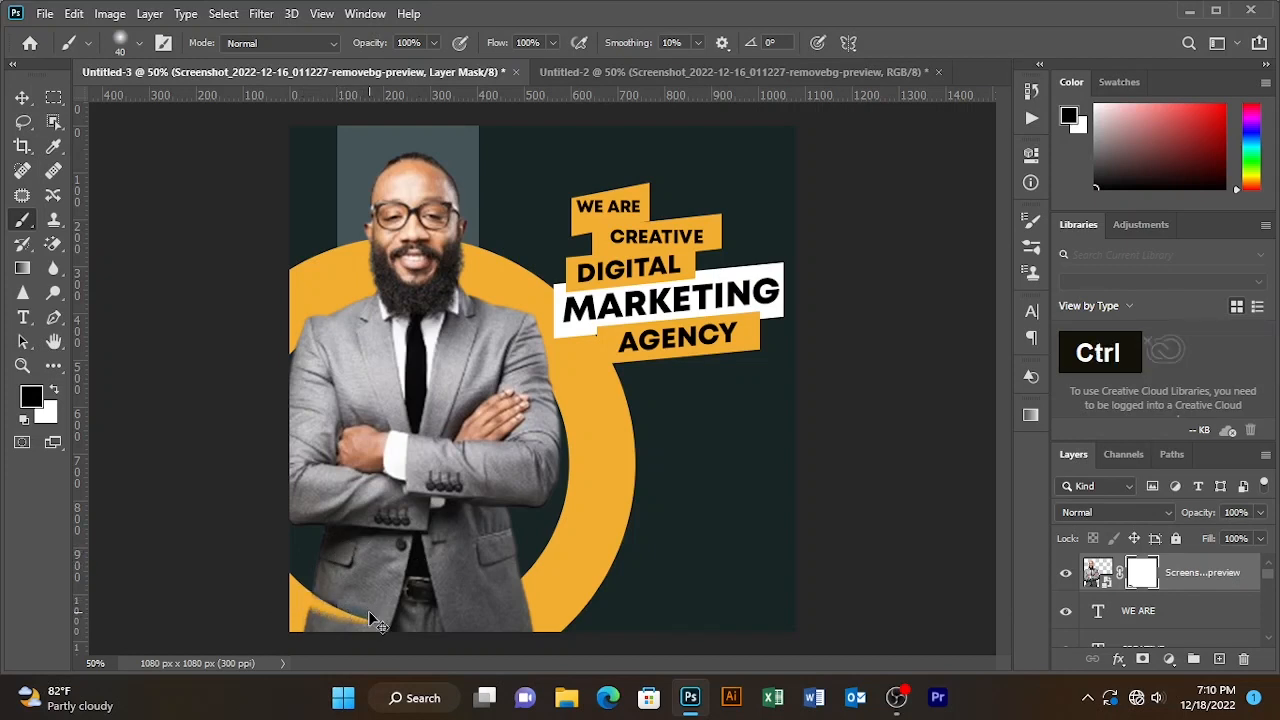
pyautogui.hotkey('ctrl', 'z')
pyautogui.moveTo(312, 605)
pyautogui.mouseDown()
pyautogui.moveTo(342, 626)
pyautogui.moveTo(491, 630)
pyautogui.moveTo(548, 591)
pyautogui.moveTo(492, 622)
pyautogui.moveTo(531, 581)
pyautogui.moveTo(440, 628)
pyautogui.moveTo(386, 636)
pyautogui.moveTo(312, 621)
pyautogui.moveTo(419, 630)
pyautogui.mouseUp()
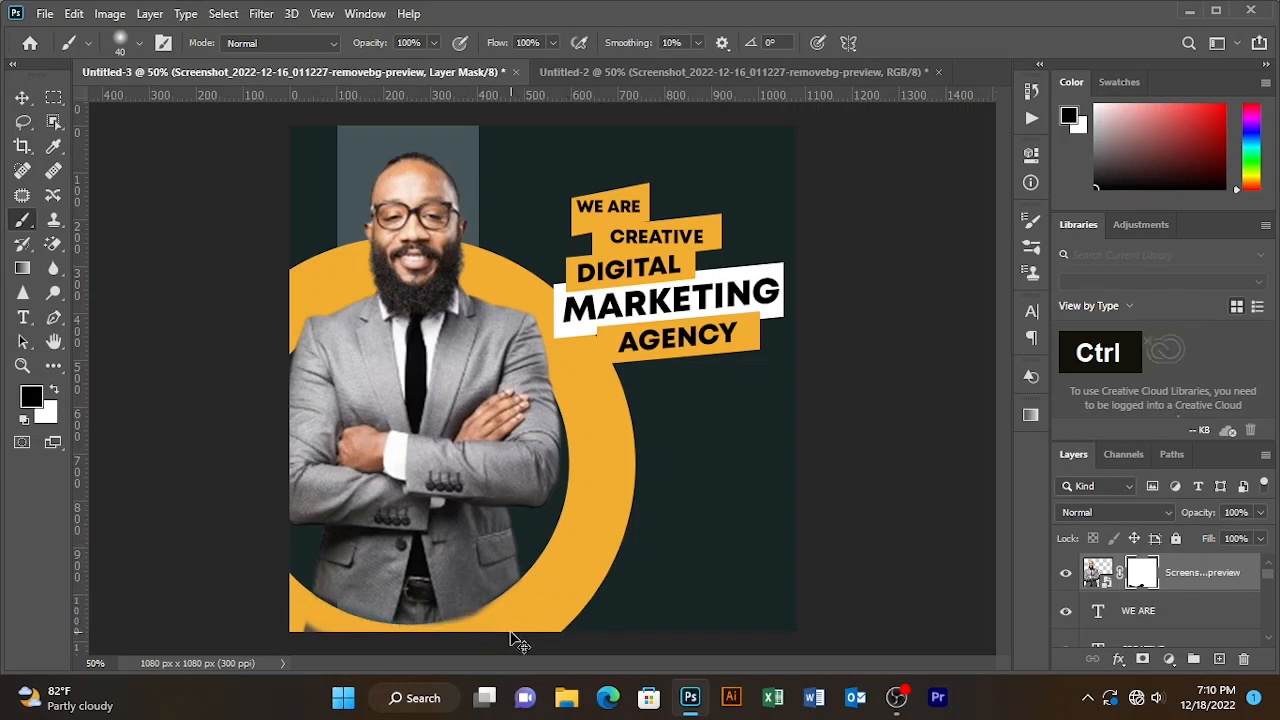
pyautogui.hotkey('ctrl', 'z')
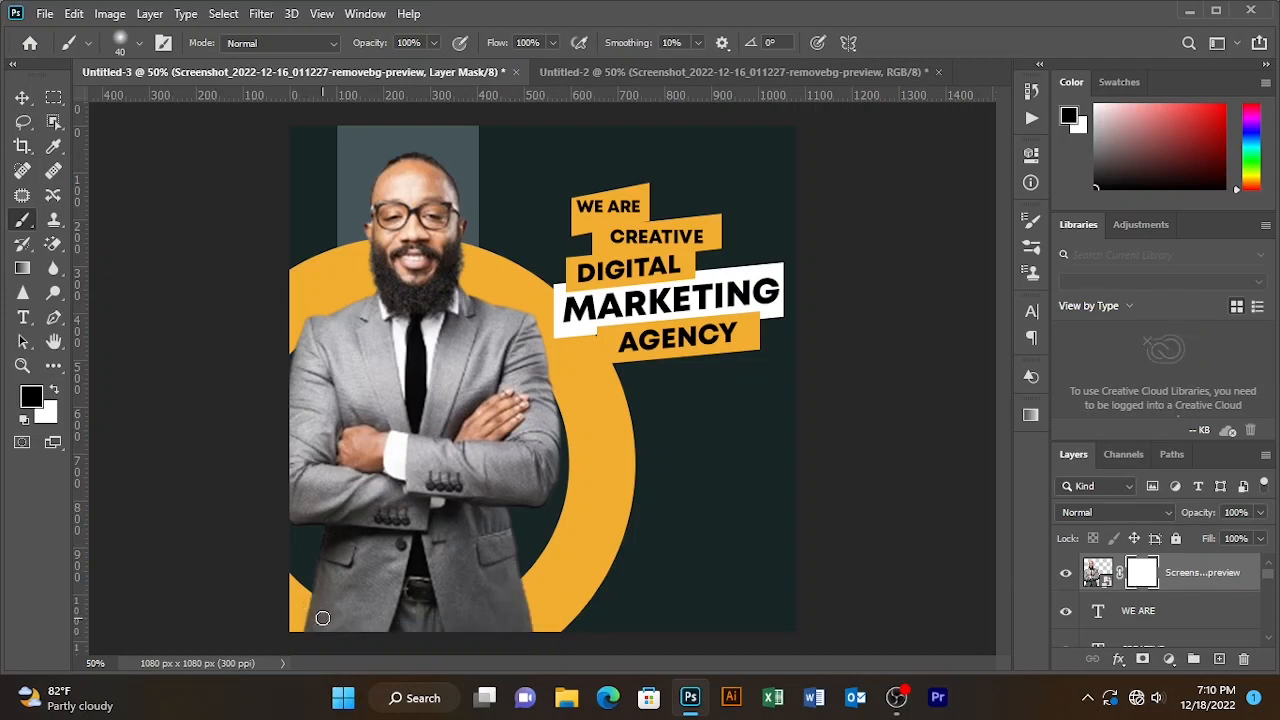
pyautogui.press(']')
pyautogui.press(']')
pyautogui.press(']')
pyautogui.moveTo(295, 614)
pyautogui.mouseDown()
pyautogui.moveTo(325, 629)
pyautogui.moveTo(278, 622)
pyautogui.moveTo(328, 639)
pyautogui.moveTo(292, 610)
pyautogui.moveTo(364, 646)
pyautogui.moveTo(436, 646)
pyautogui.moveTo(552, 614)
pyautogui.moveTo(504, 643)
pyautogui.moveTo(548, 606)
pyautogui.moveTo(478, 631)
pyautogui.moveTo(541, 595)
pyautogui.moveTo(468, 636)
pyautogui.mouseUp()
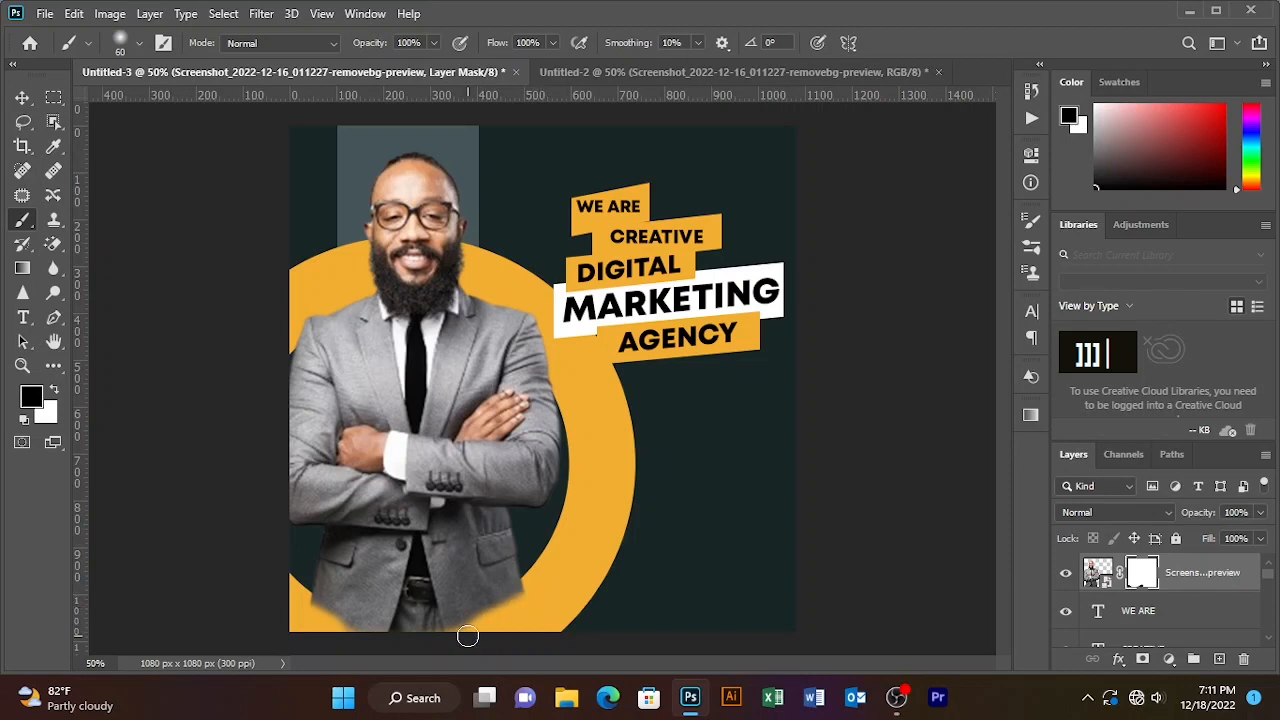
pyautogui.press('[')
pyautogui.press('[')
pyautogui.press('[')
pyautogui.press('[')
pyautogui.press('[')
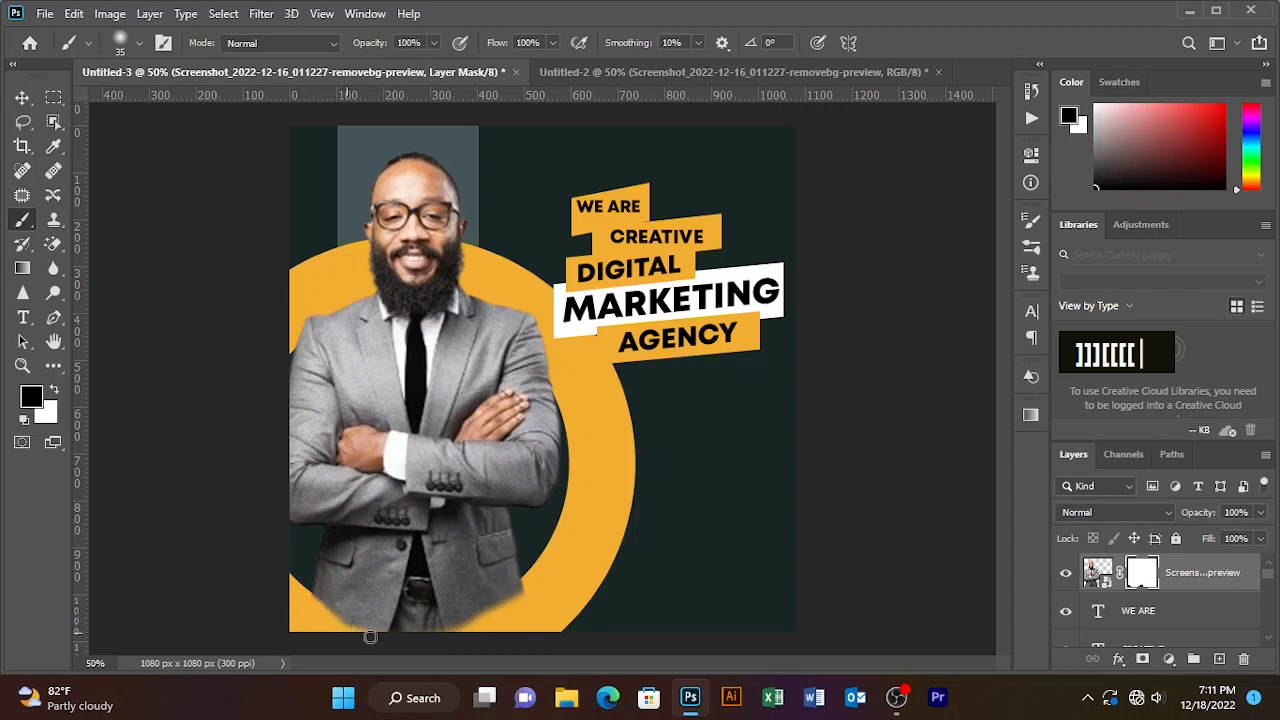
pyautogui.moveTo(370, 636)
pyautogui.mouseDown()
pyautogui.moveTo(469, 630)
pyautogui.moveTo(341, 634)
pyautogui.mouseUp()
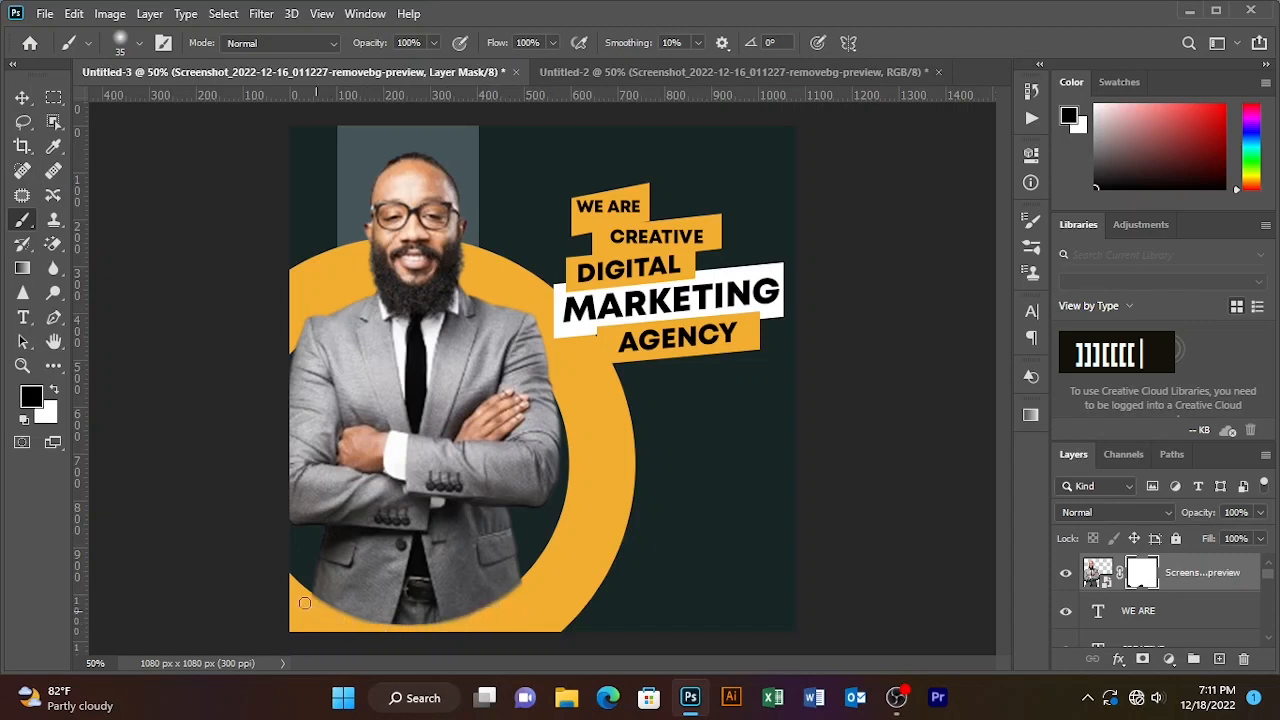
pyautogui.press('[')
pyautogui.press('[')
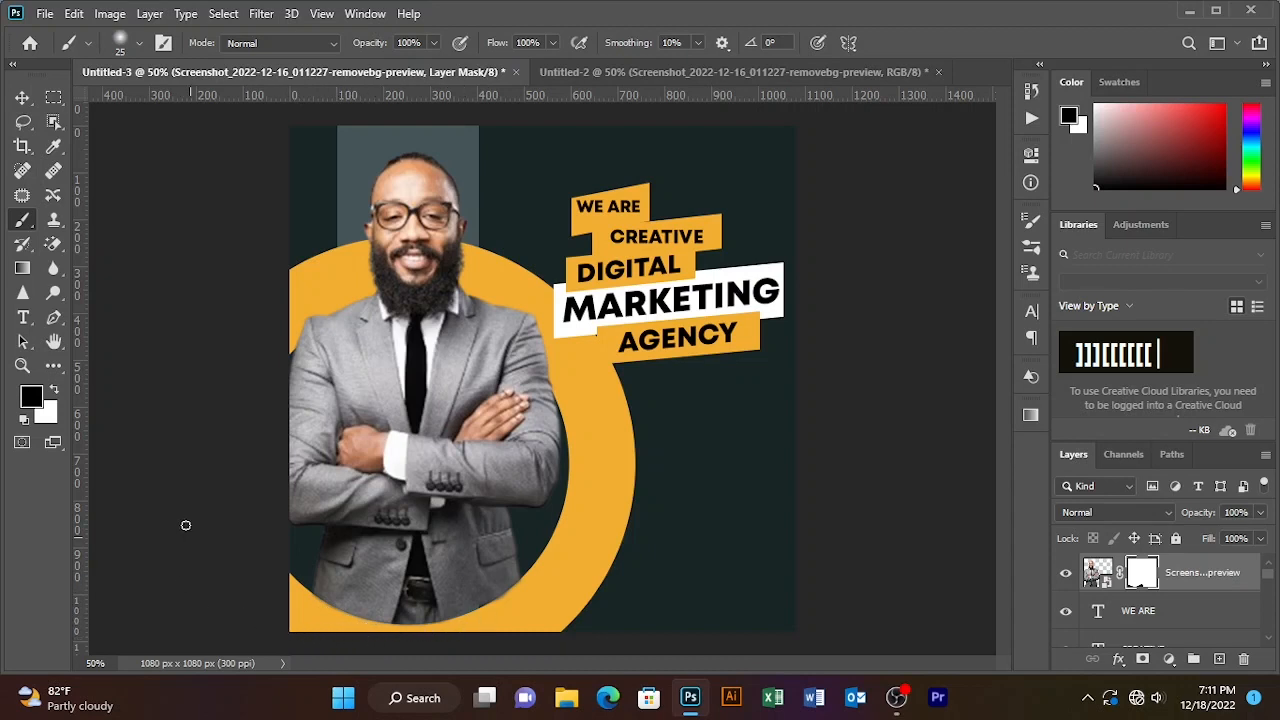
# - With the Move tool, marquee-select the headline text and bar layers to shift them upward
pyautogui.click(22, 97)
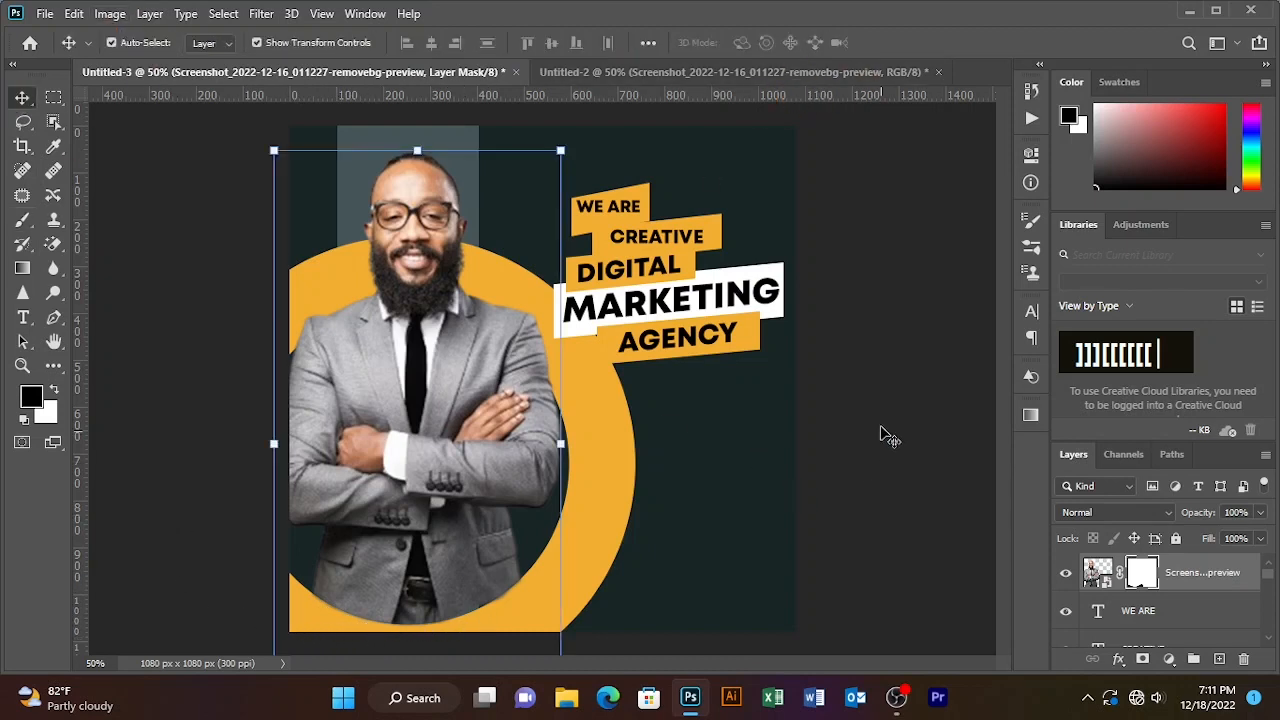
pyautogui.moveTo(876, 380); pyautogui.dragTo(645, 183)
# - Reselect all headline layers and nudge the block up and left
pyautogui.click(868, 503)
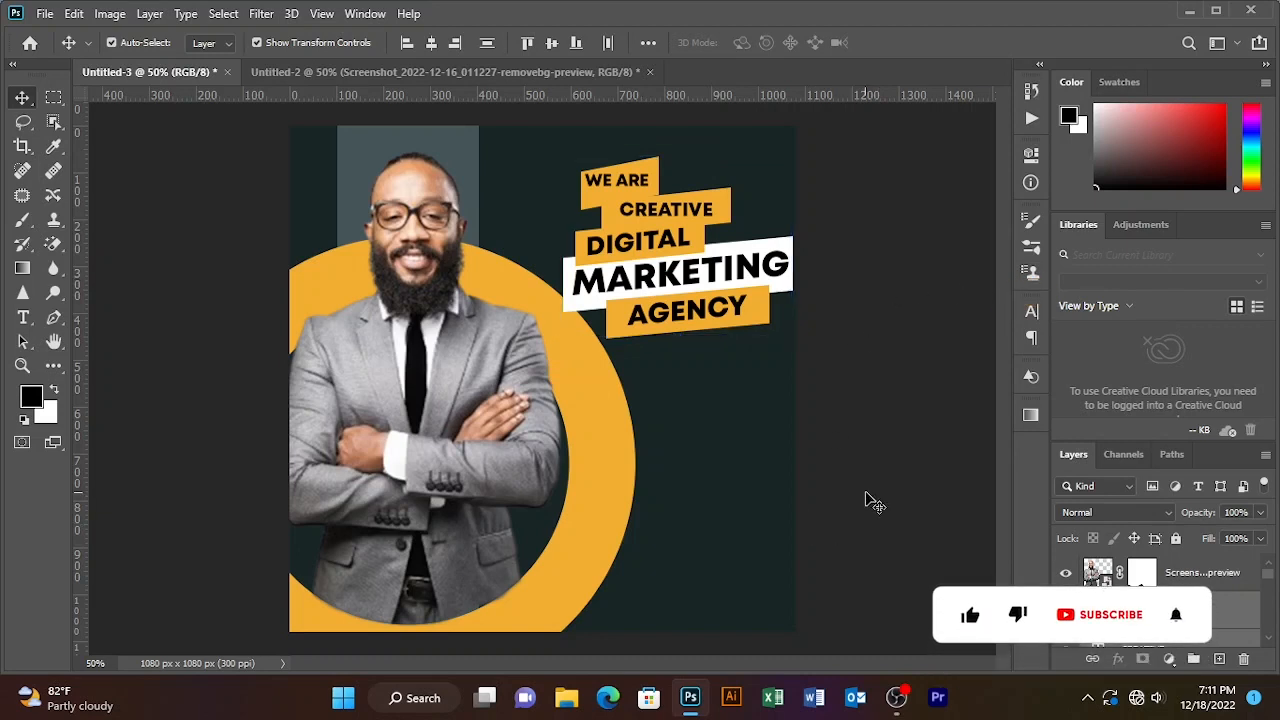
pyautogui.moveTo(886, 149); pyautogui.dragTo(660, 295)
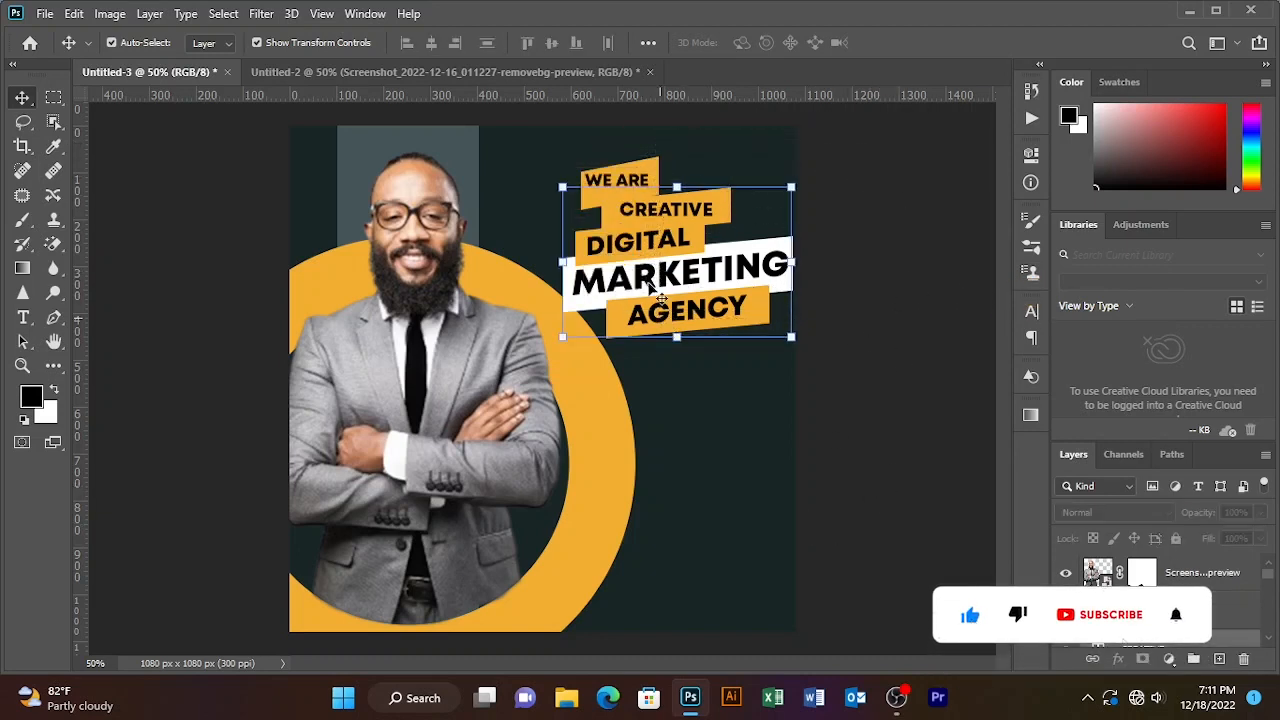
pyautogui.moveTo(861, 167); pyautogui.dragTo(636, 316)
pyautogui.moveTo(684, 211); pyautogui.dragTo(670, 201)
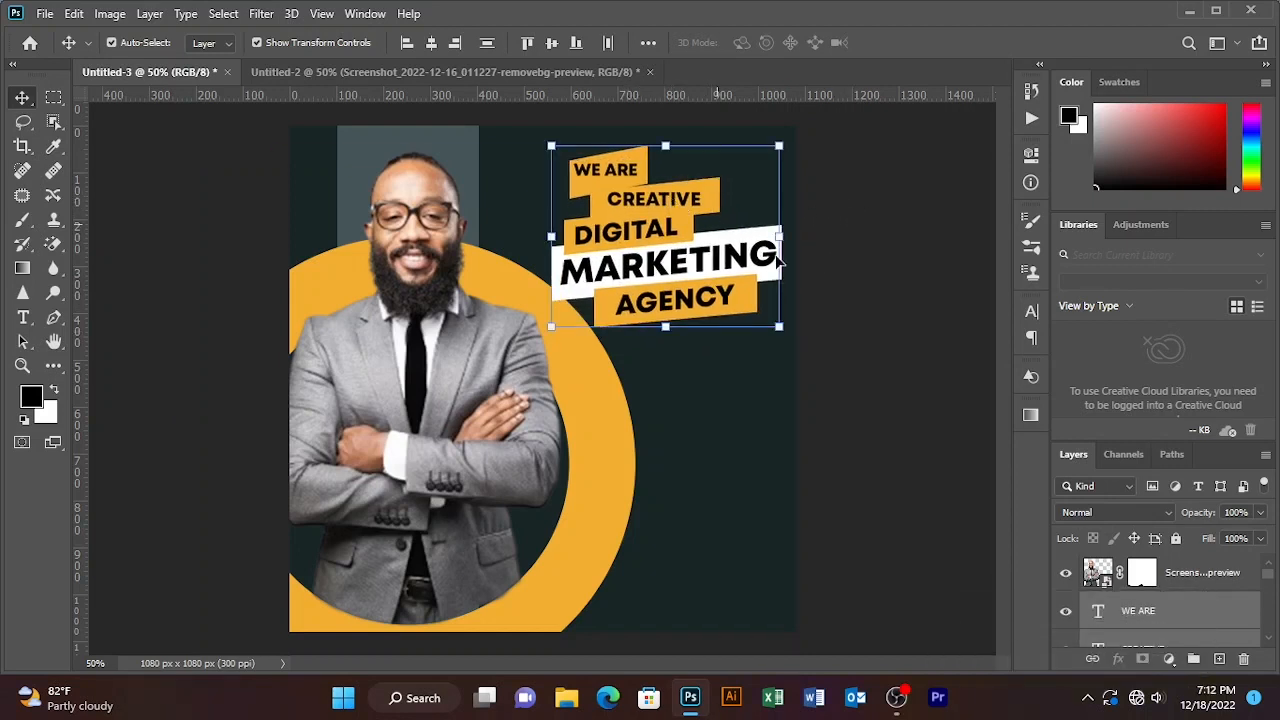
# - Free Transform the orange AGENCY bar to 99% height with proportions linked
pyautogui.click(943, 271)
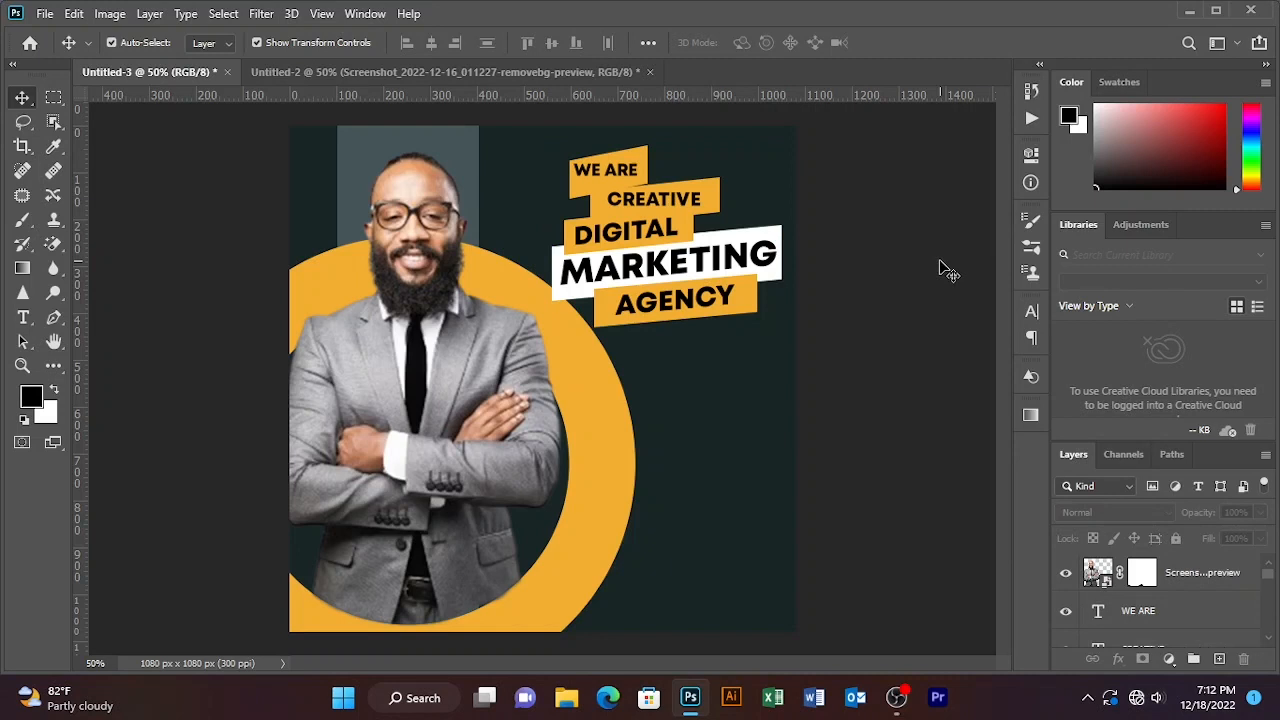
pyautogui.click(752, 316)
pyautogui.click(752, 303)
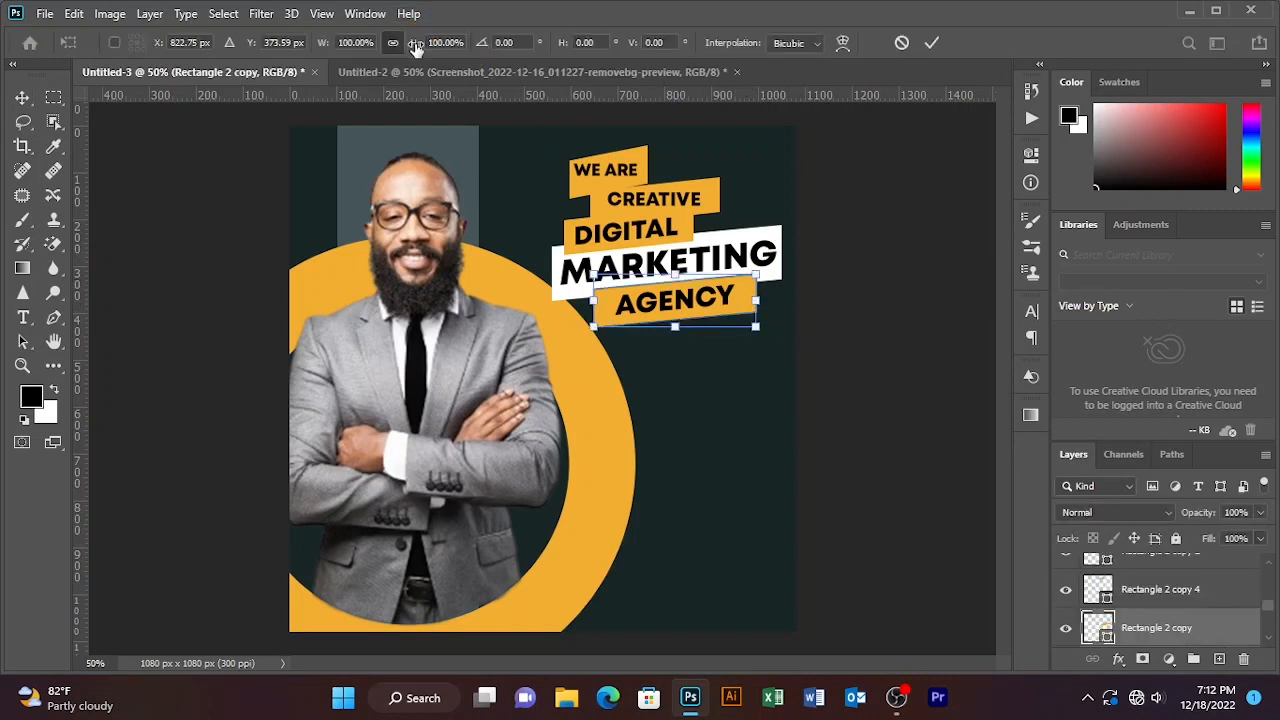
pyautogui.click(393, 44)
pyautogui.click(401, 44)
pyautogui.moveTo(416, 48); pyautogui.dragTo(408, 44)
pyautogui.click(927, 48)
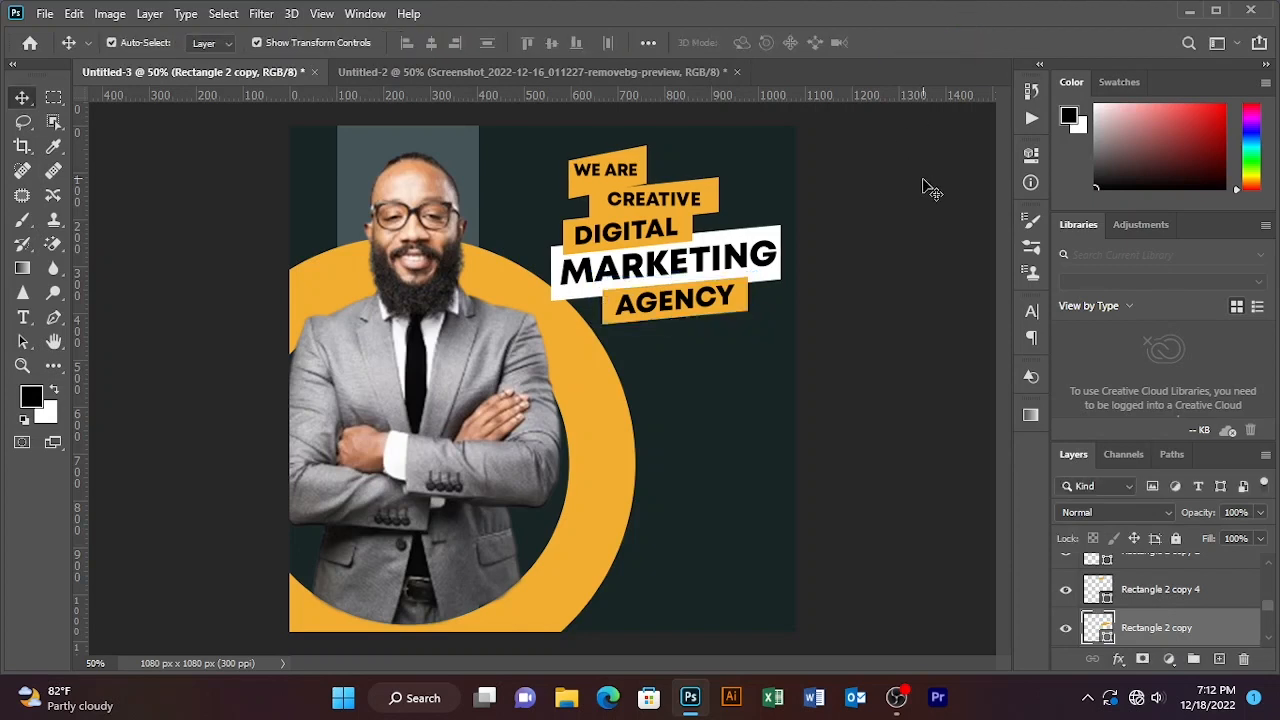
# - Select only the headline layers and move the block about 9 px left
pyautogui.moveTo(925, 182); pyautogui.dragTo(629, 325)
pyautogui.click(864, 201)
pyautogui.moveTo(861, 153); pyautogui.dragTo(586, 229)
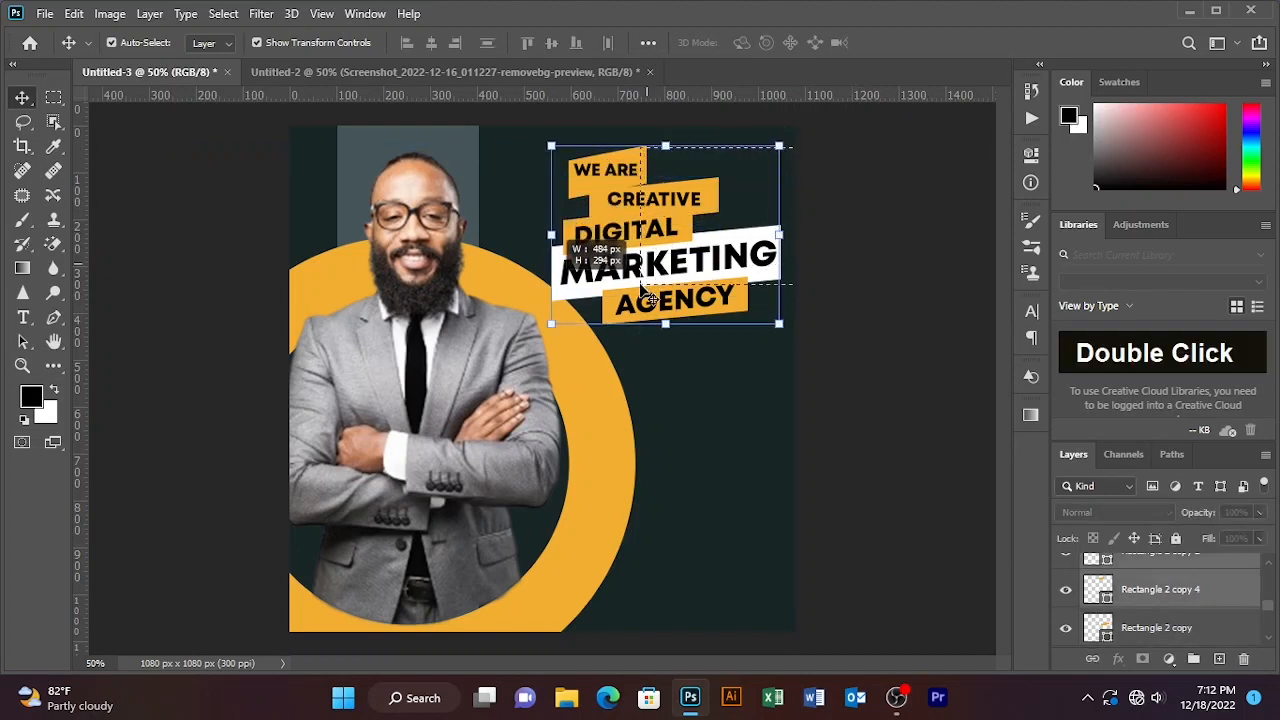
pyautogui.moveTo(651, 266); pyautogui.dragTo(652, 270)
pyautogui.click(921, 247)
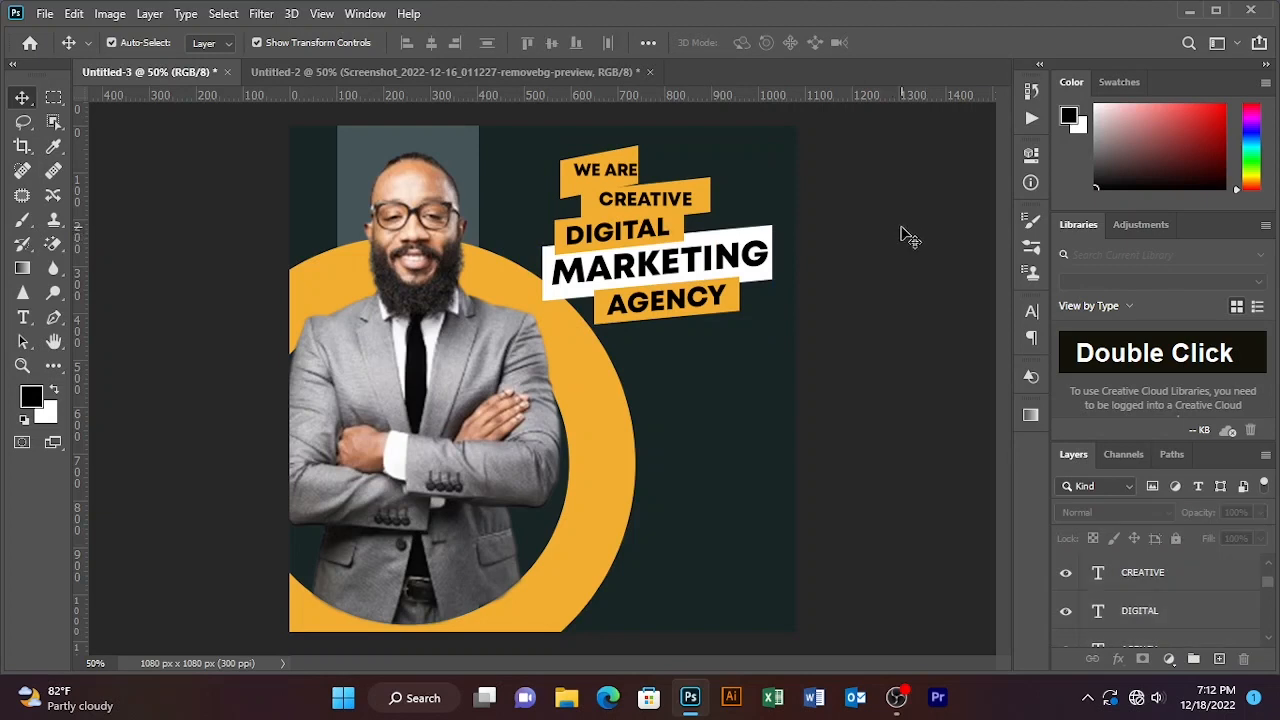
# - Nudge the CREATIVE text down a couple of pixels with the arrow key
pyautogui.moveTo(932, 184); pyautogui.dragTo(613, 276)
pyautogui.click(895, 217)
pyautogui.click(657, 203)
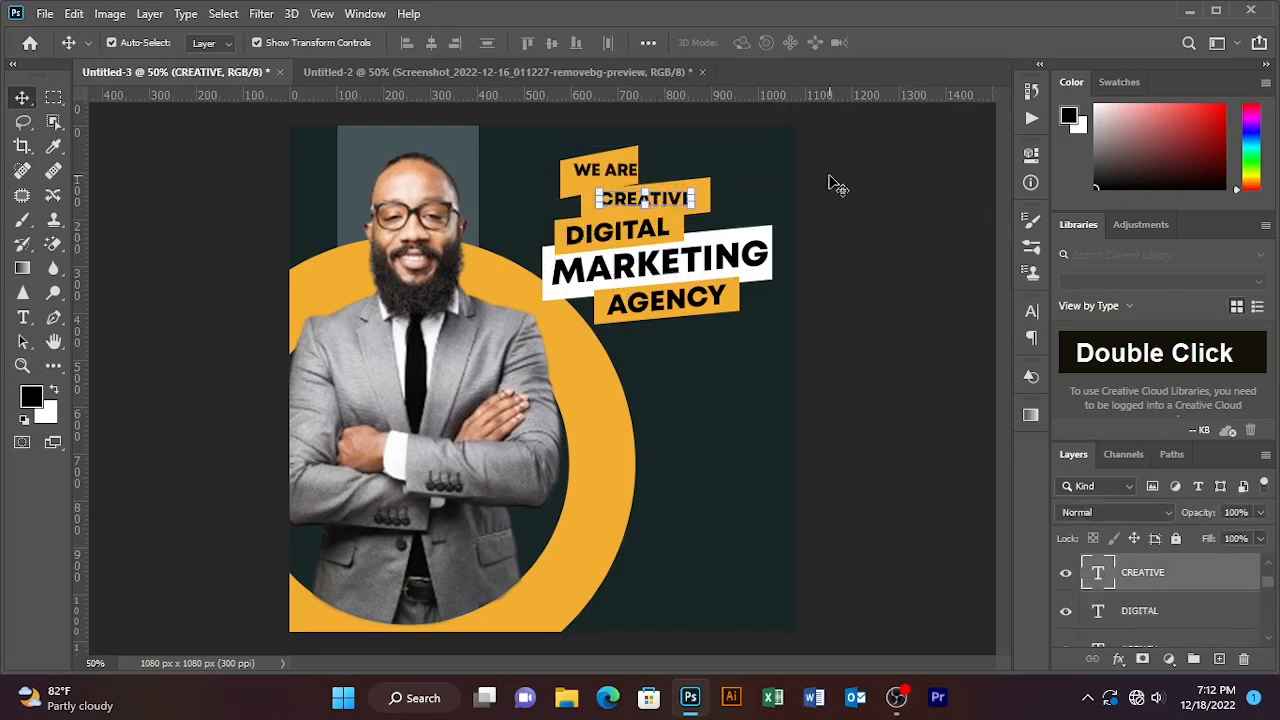
pyautogui.press('Down')
pyautogui.press('Down')
pyautogui.click(868, 221)
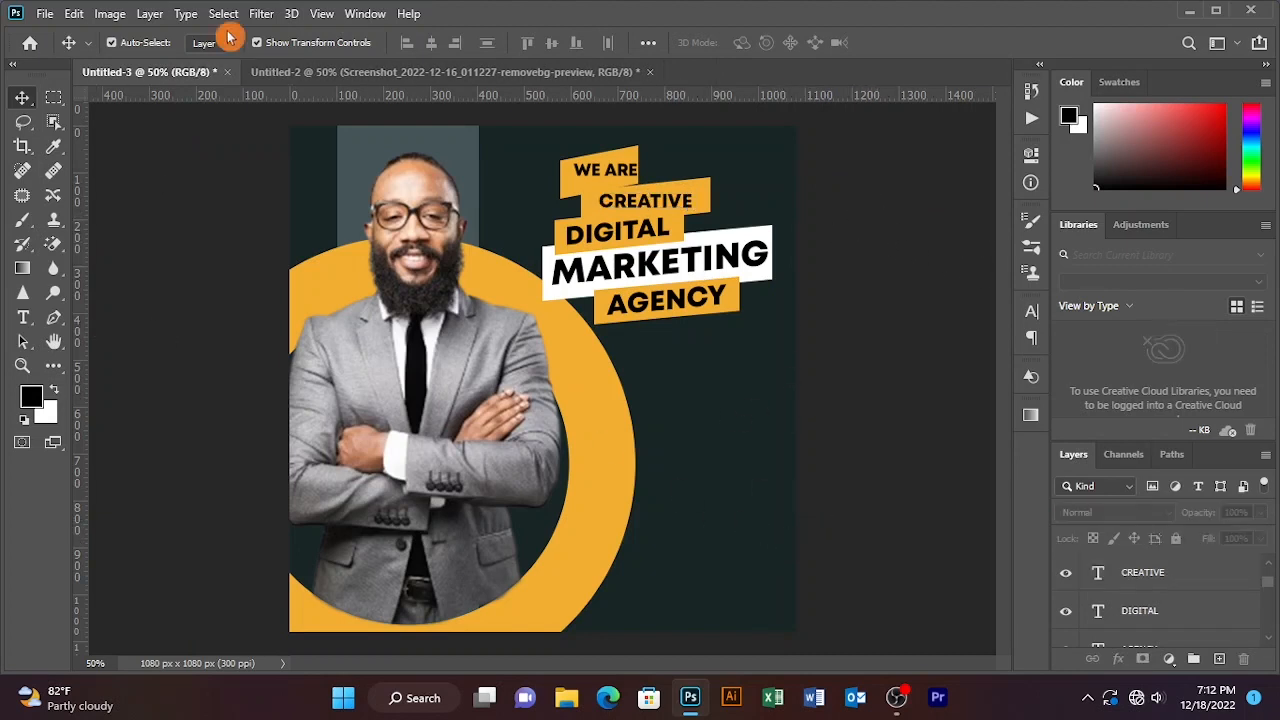
# - Bring the curved arrow layer from Untitled-2 into the Untitled-3 social graphic
pyautogui.click(351, 80)
pyautogui.moveTo(427, 303); pyautogui.dragTo(158, 74)
pyautogui.click(434, 309)
pyautogui.moveTo(426, 302); pyautogui.dragTo(402, 283)
pyautogui.click(434, 386)
pyautogui.moveTo(451, 334); pyautogui.dragTo(338, 198)
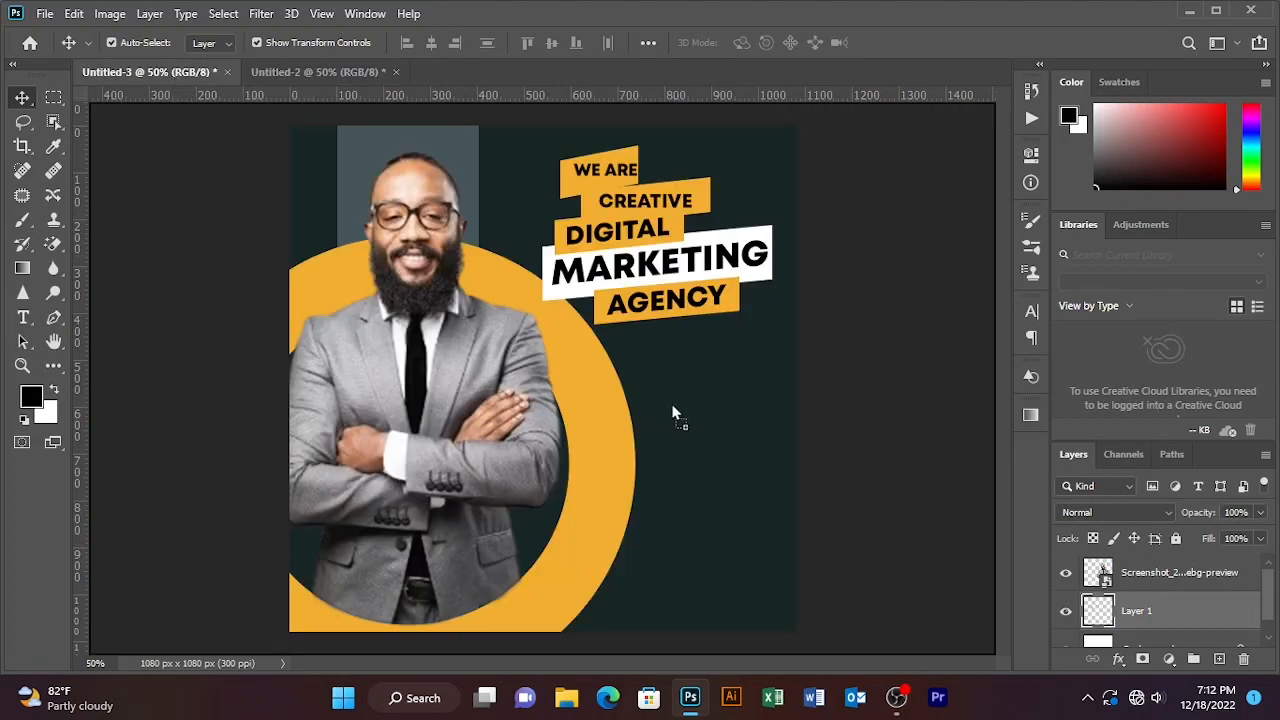
pyautogui.moveTo(673, 413); pyautogui.dragTo(677, 412)
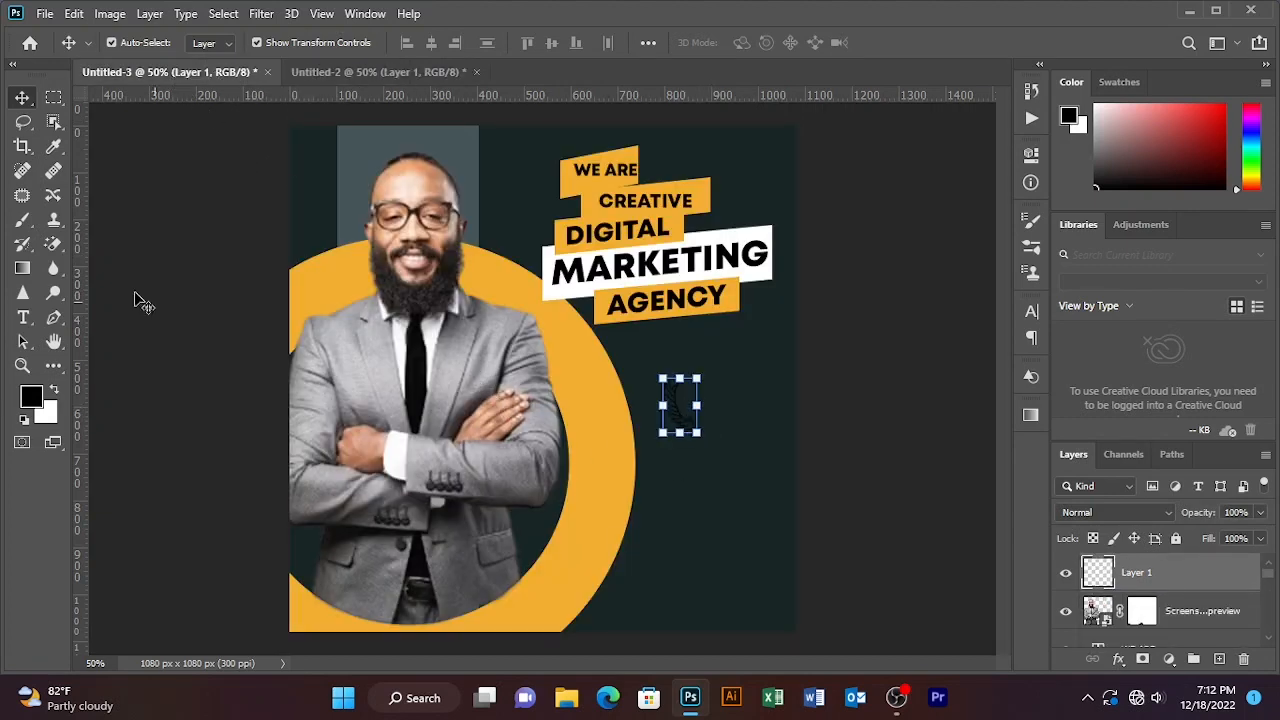
# - Set the foreground colour to white
pyautogui.doubleClick(31, 398)
pyautogui.moveTo(418, 136); pyautogui.dragTo(389, 118)
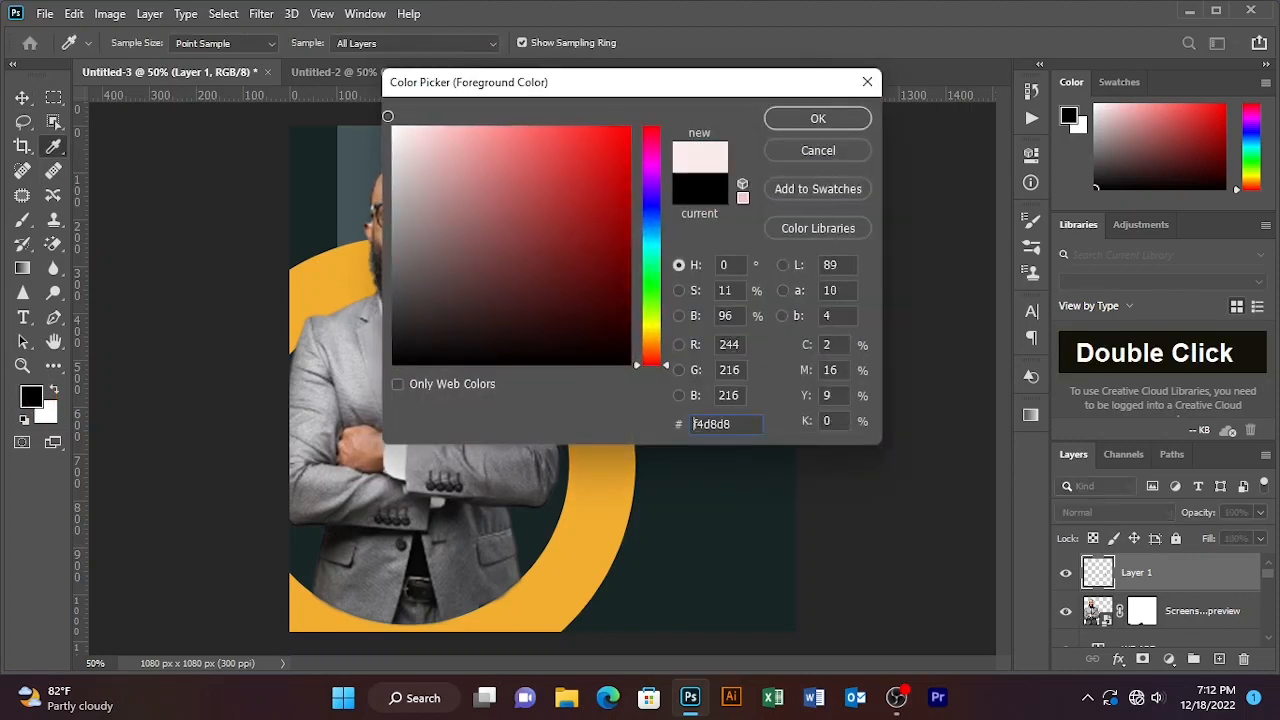
pyautogui.click(808, 120)
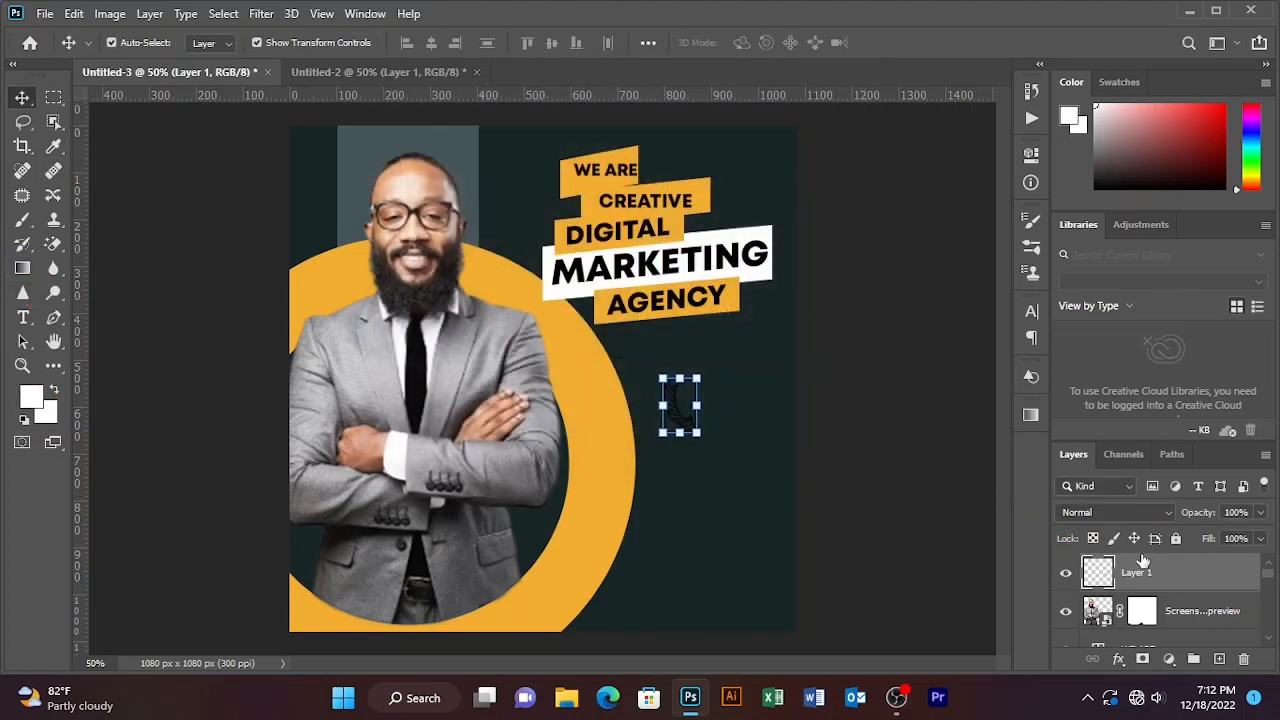
# - Replace the arrow's drop shadow with a #ffffff Color Overlay and move it under the headline
pyautogui.doubleClick(1200, 575)
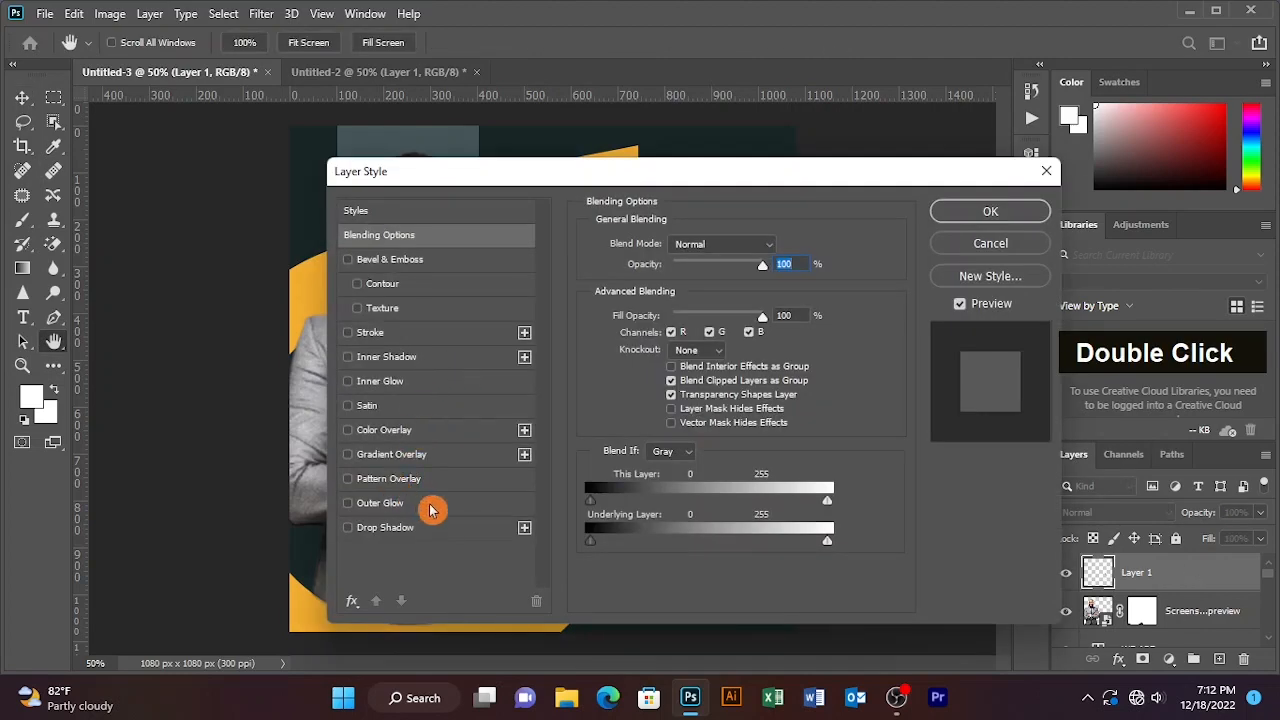
pyautogui.click(400, 527)
pyautogui.click(349, 527)
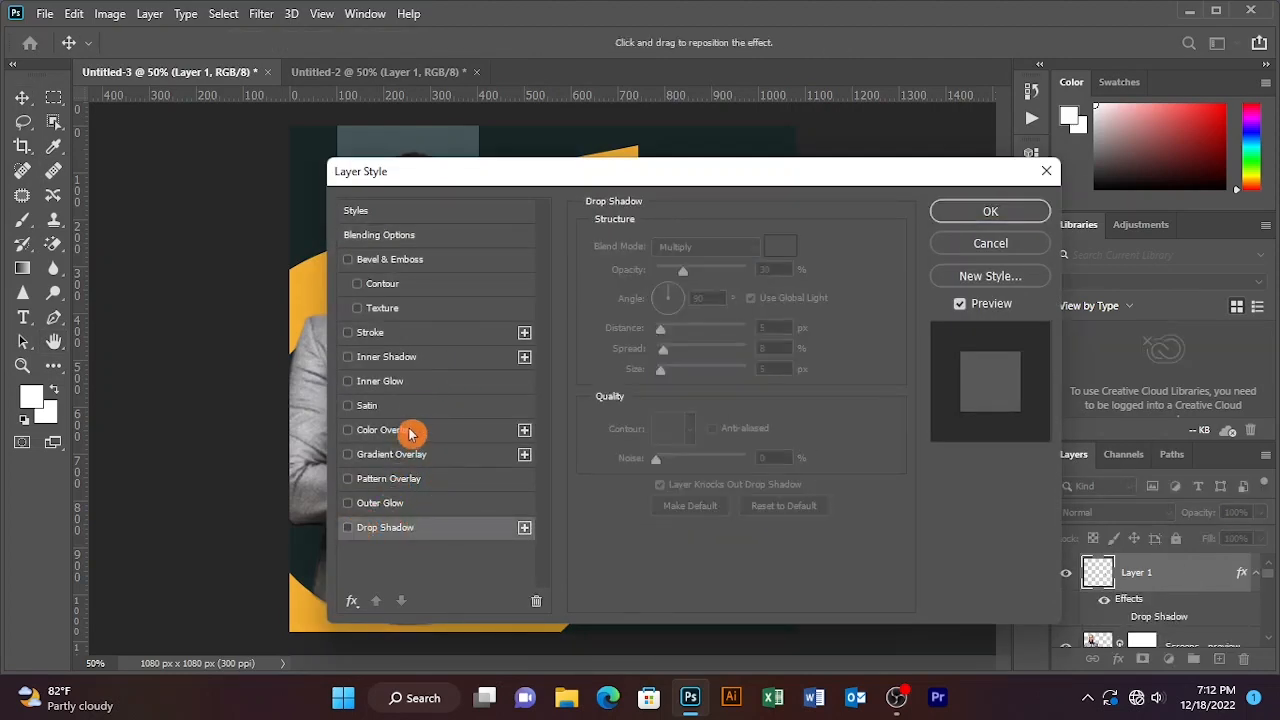
pyautogui.click(410, 431)
pyautogui.click(781, 245)
pyautogui.write('ffffff')
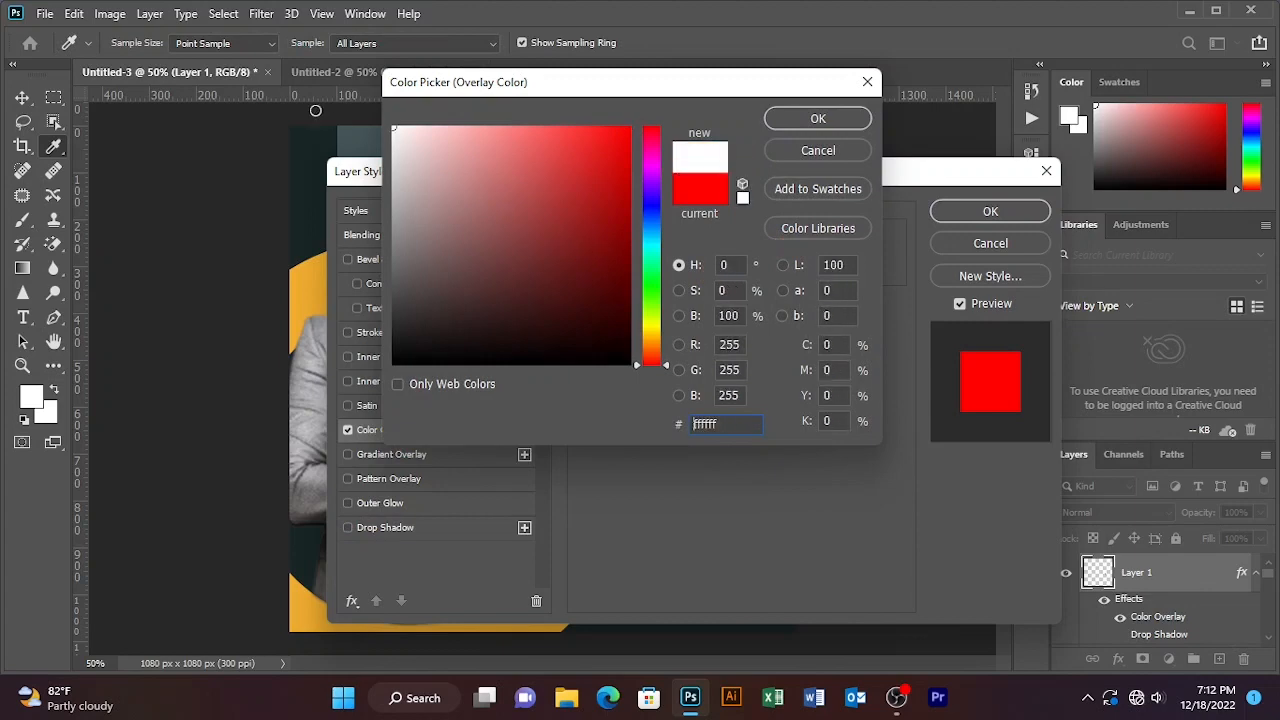
pyautogui.click(852, 124)
pyautogui.click(990, 212)
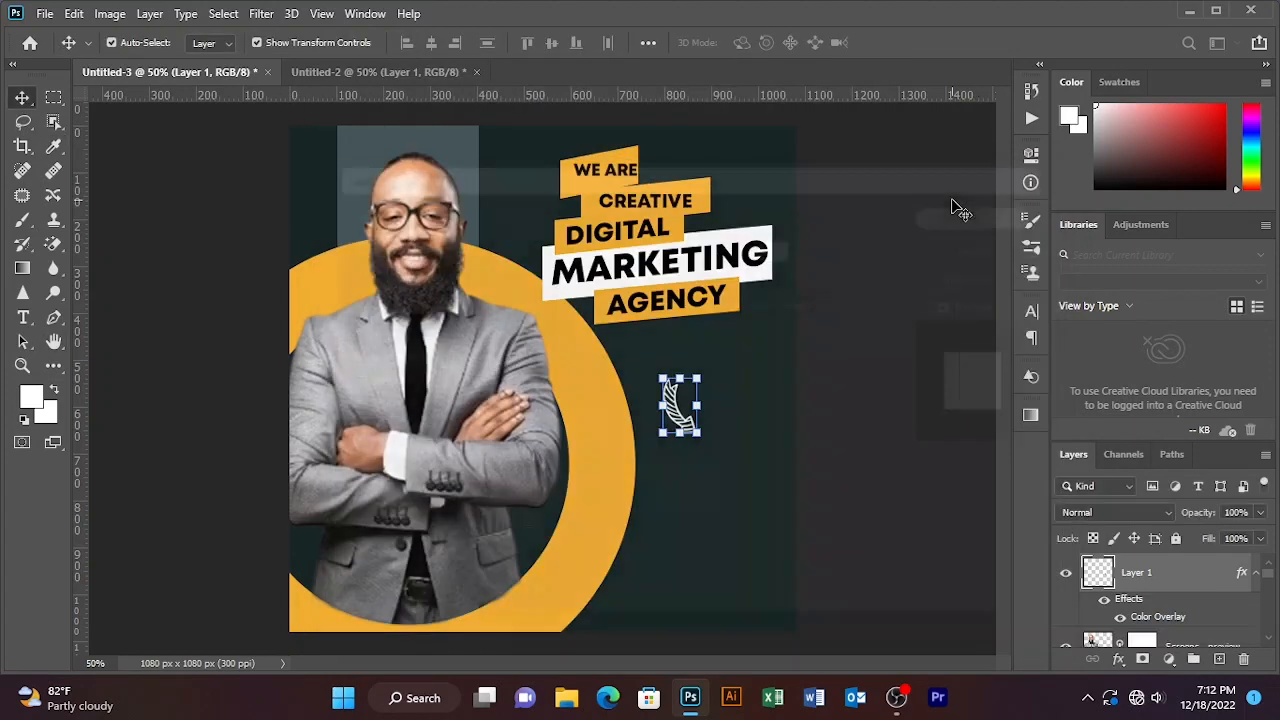
pyautogui.moveTo(680, 415); pyautogui.dragTo(666, 386)
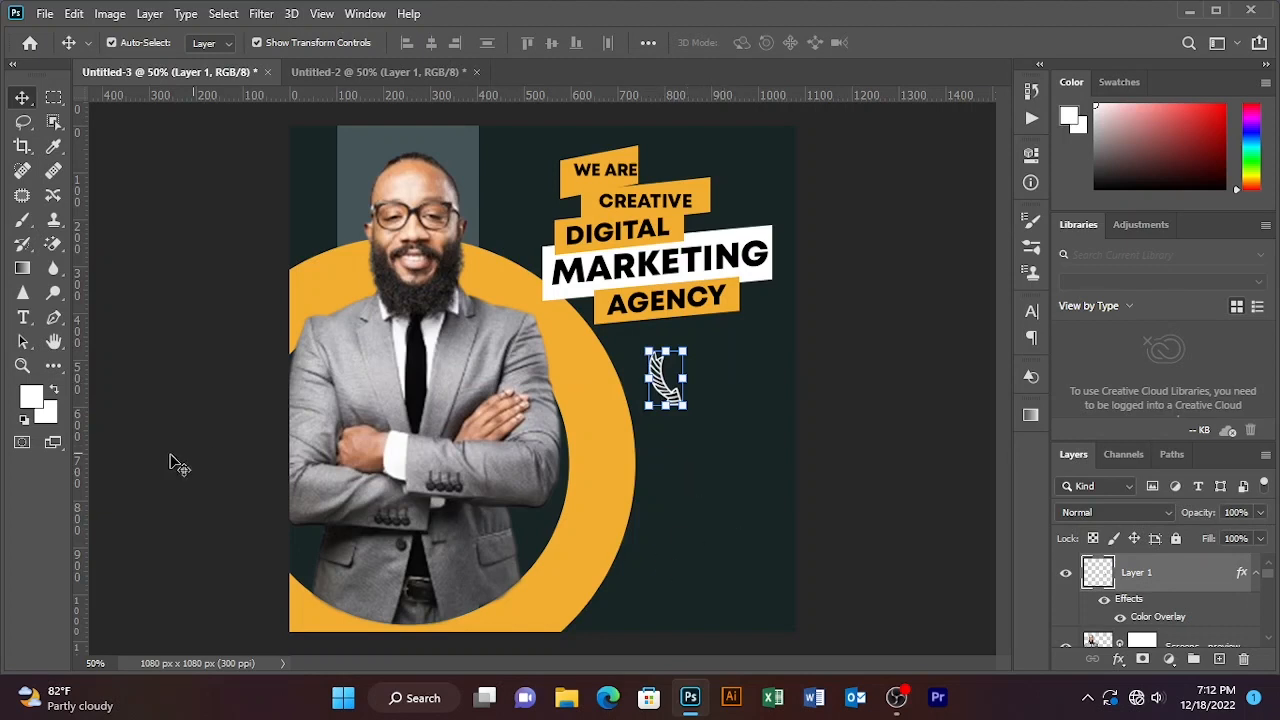
pyautogui.click(23, 317)
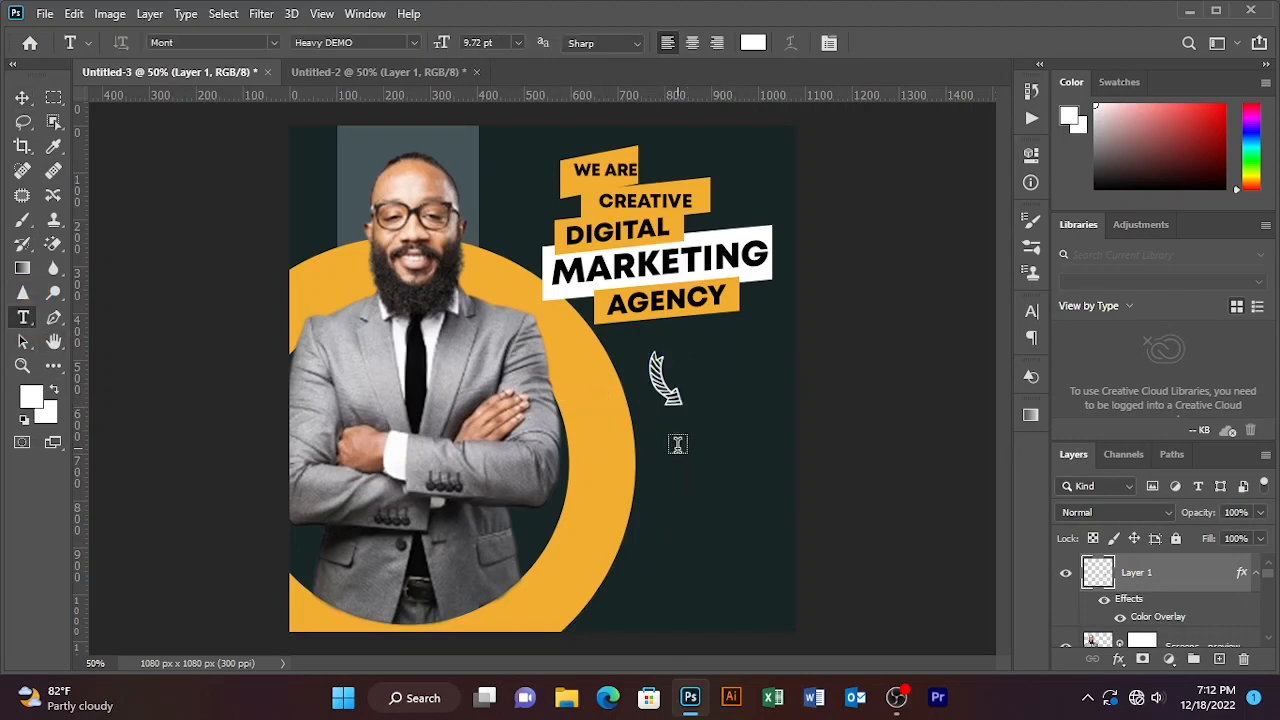
# - Type the tagline 'help you grow your business' below the arrow, adjusting its line breaks
pyautogui.click(675, 448)
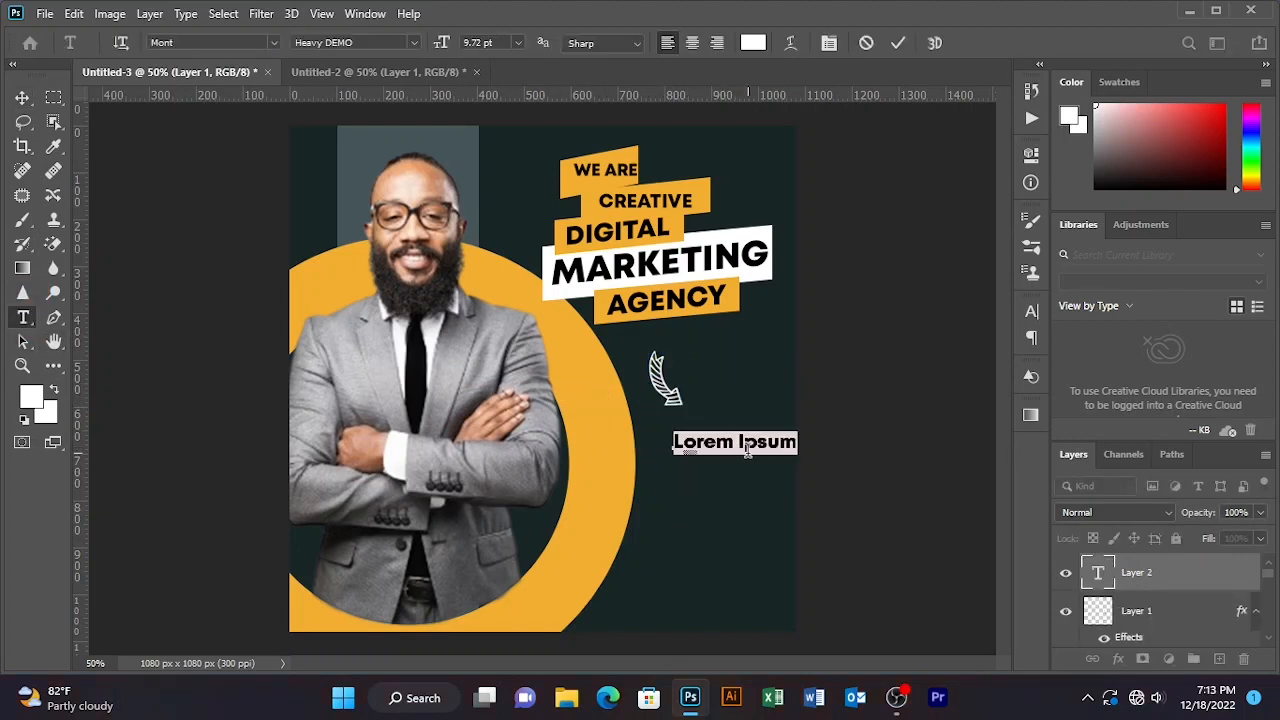
pyautogui.write('he')
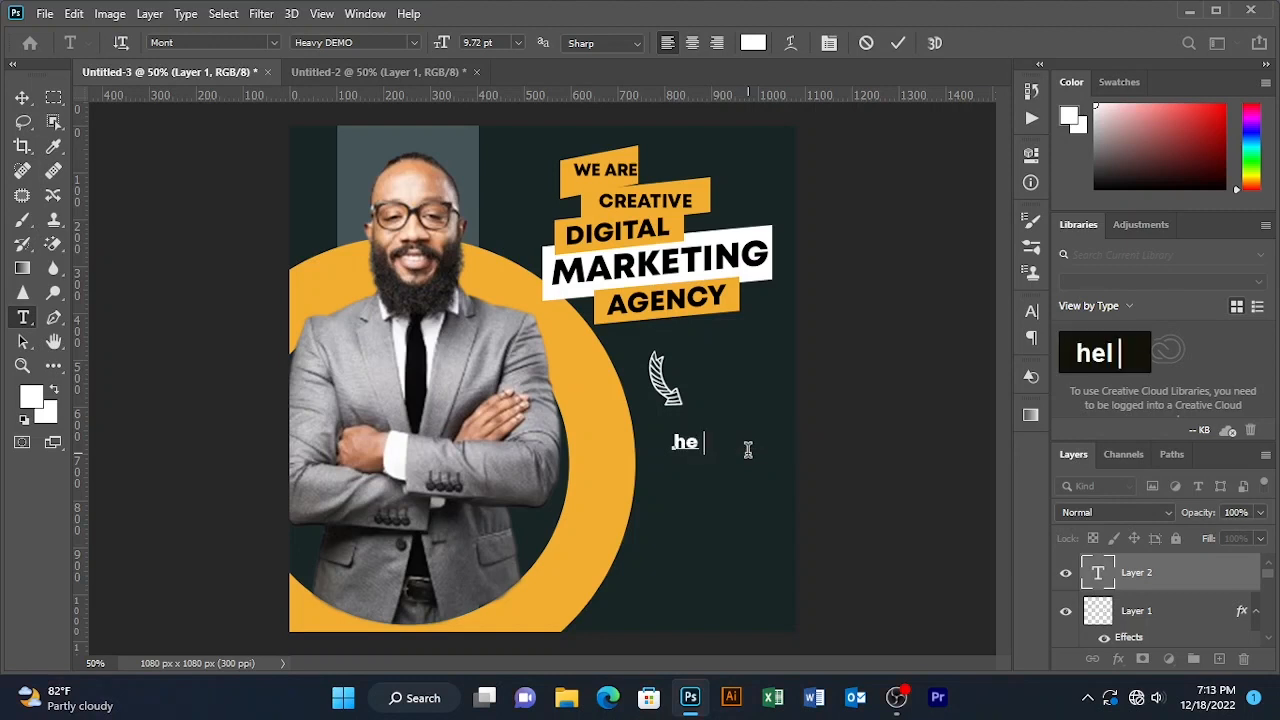
pyautogui.write('lp yp')
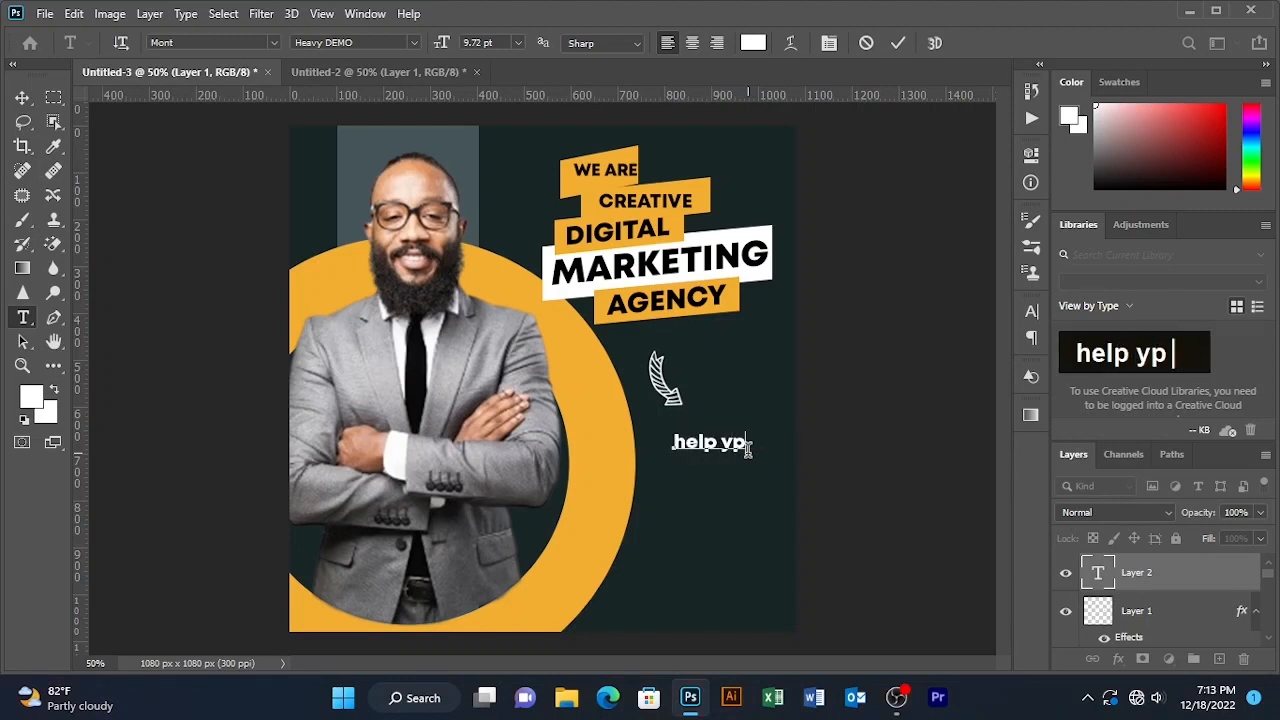
pyautogui.press('BackSpace')
pyautogui.write('ou ')
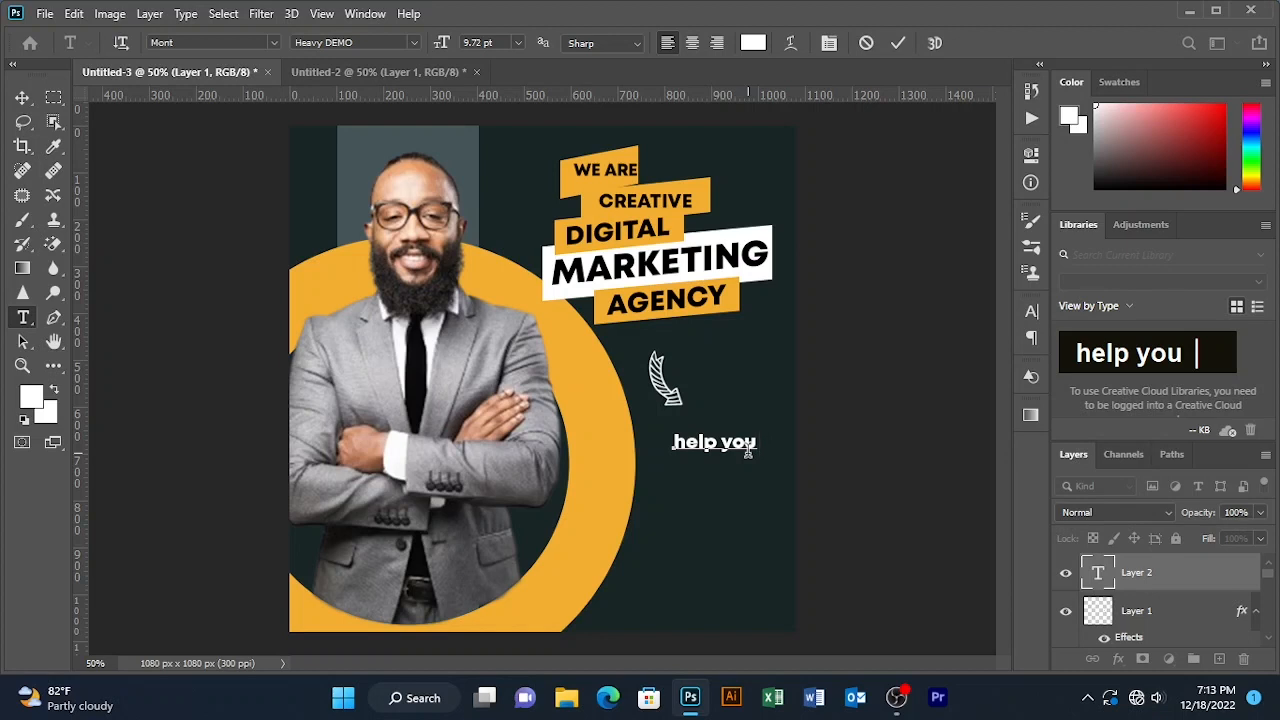
pyautogui.write('grow yo')
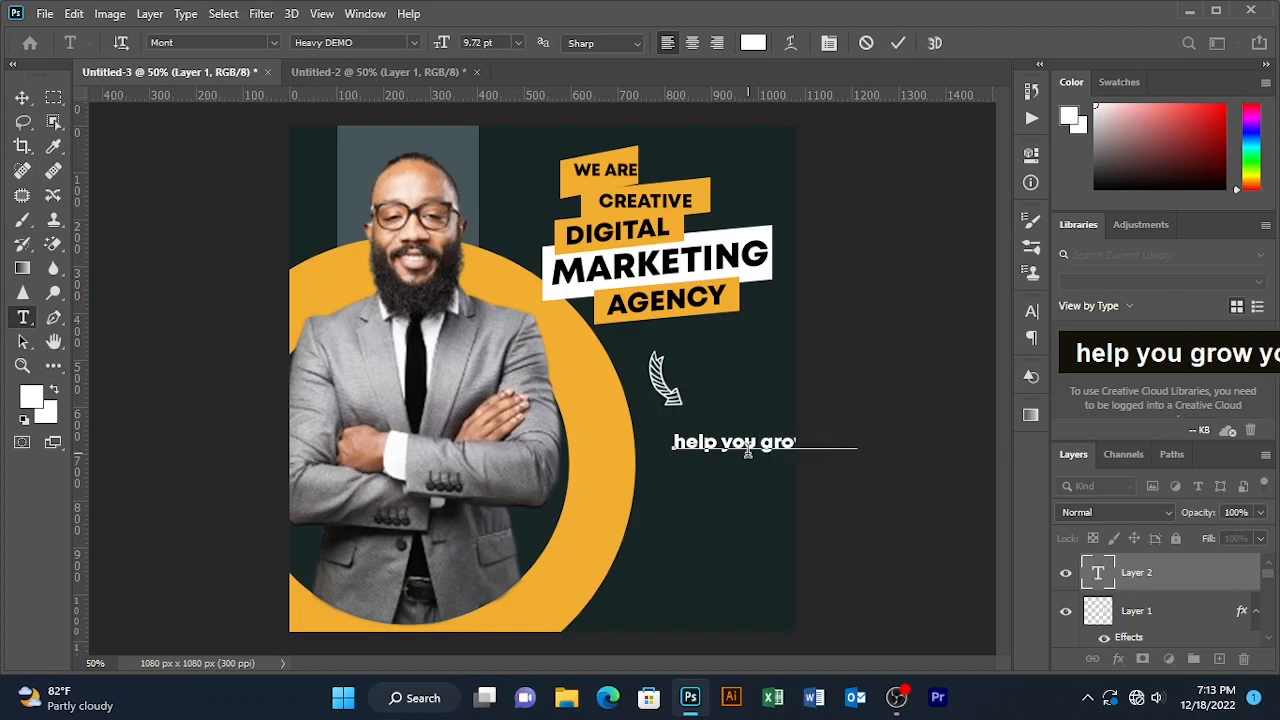
pyautogui.write('ur business')
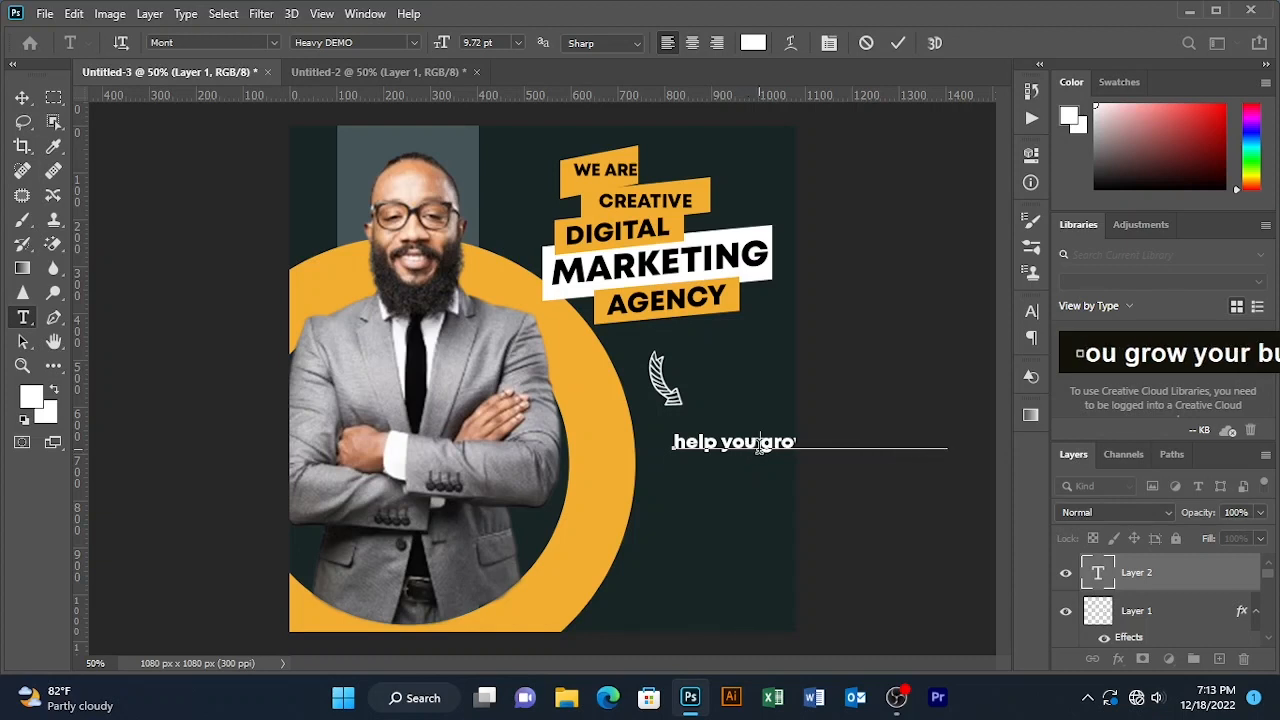
pyautogui.press('Return')
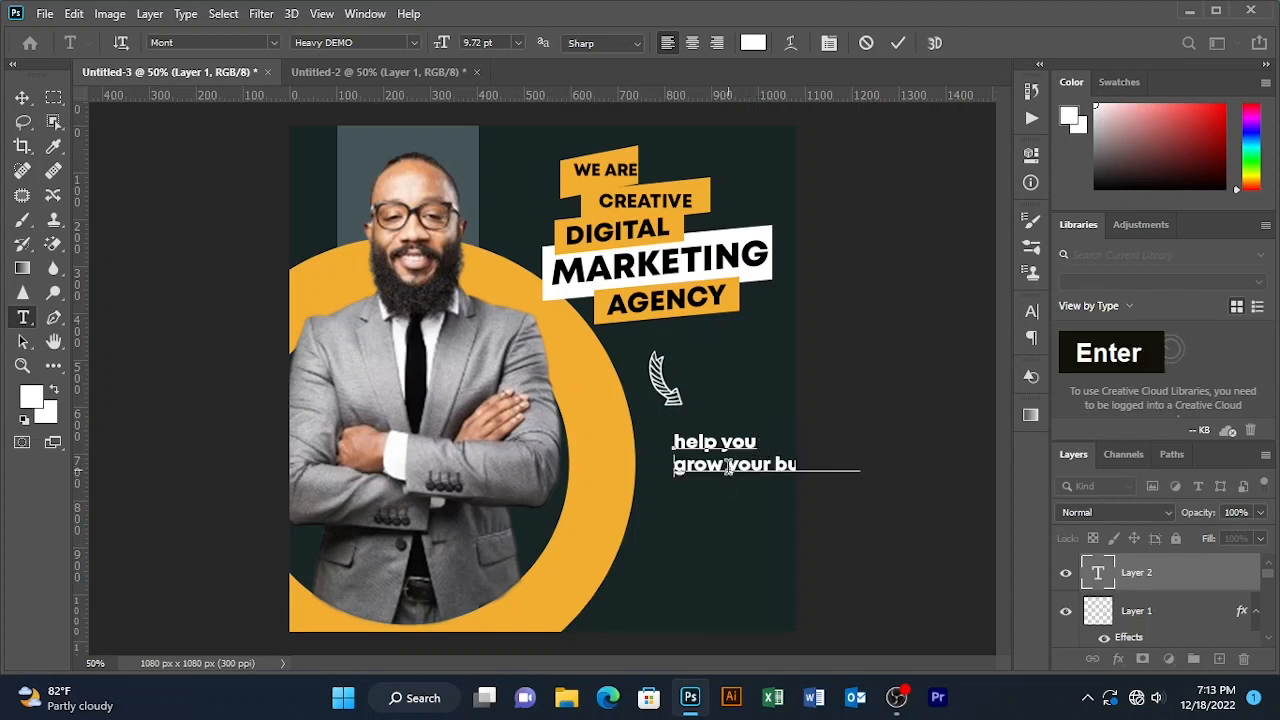
pyautogui.press('Return')
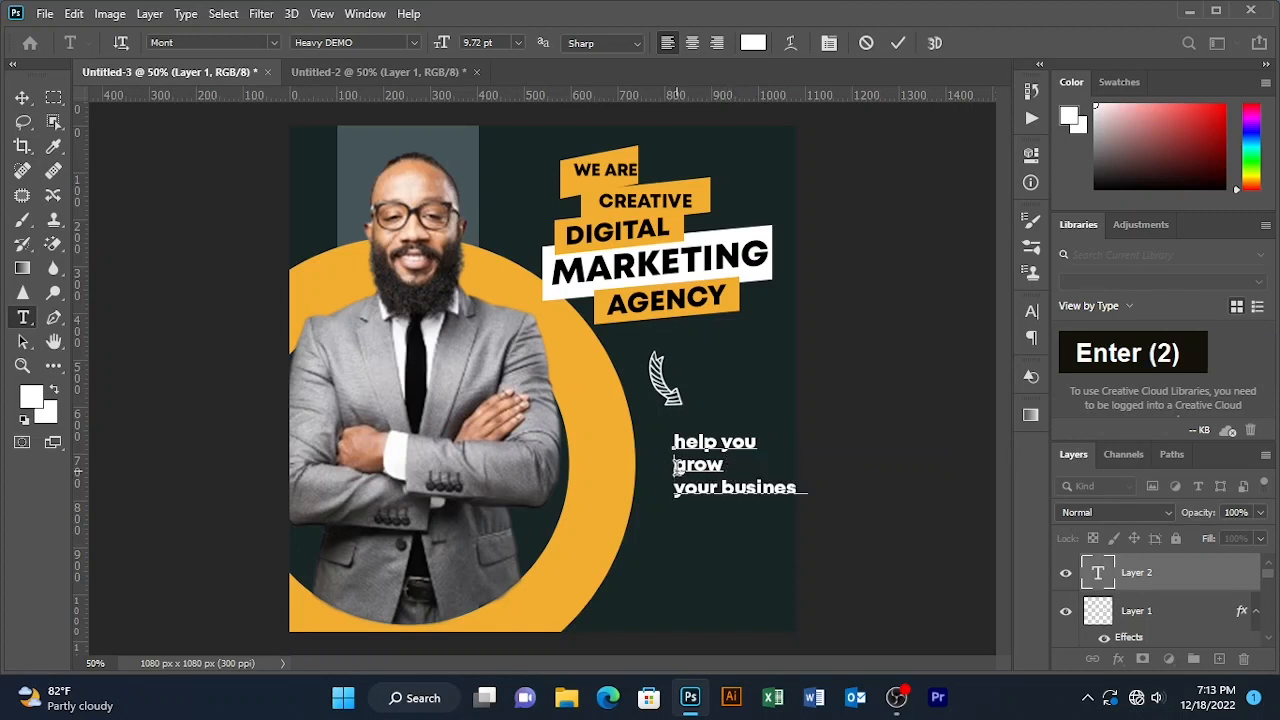
pyautogui.press('BackSpace')
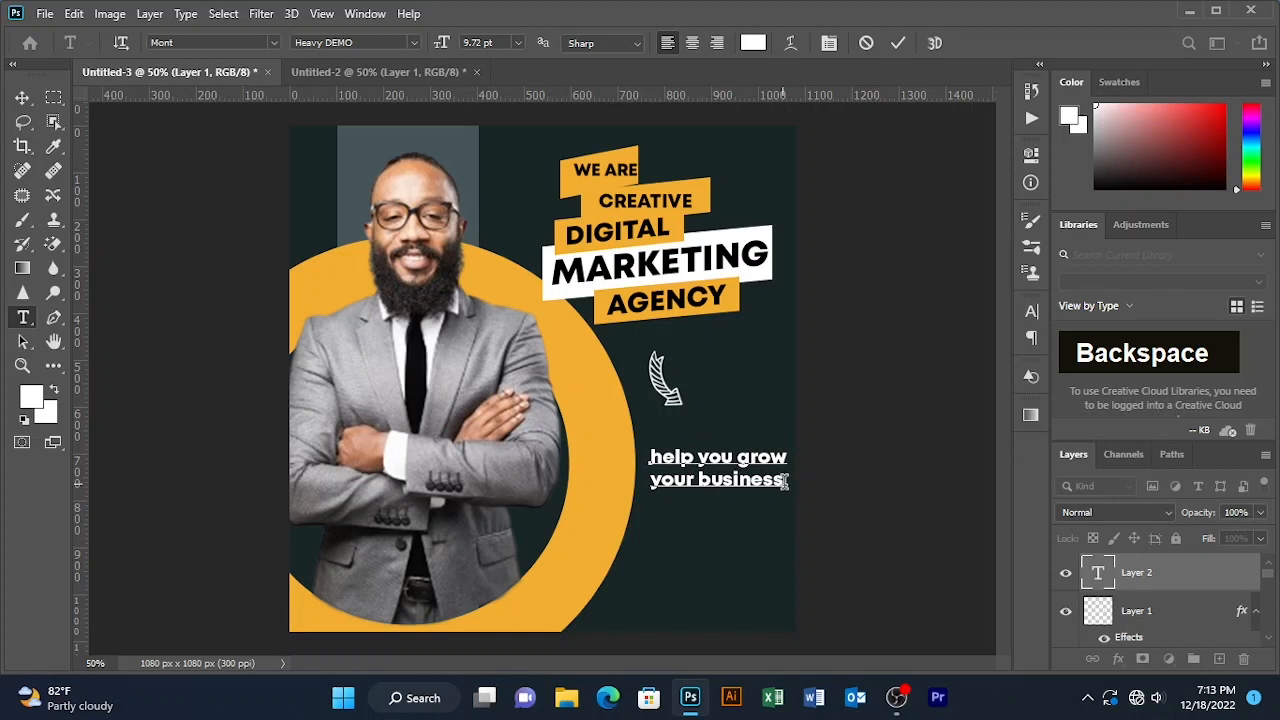
# - Capitalise the tagline to 'Help you grow your business', move it up, and commit
pyautogui.moveTo(785, 481); pyautogui.dragTo(633, 425)
pyautogui.click(655, 457)
pyautogui.press('BackSpace')
pyautogui.press('capslock')
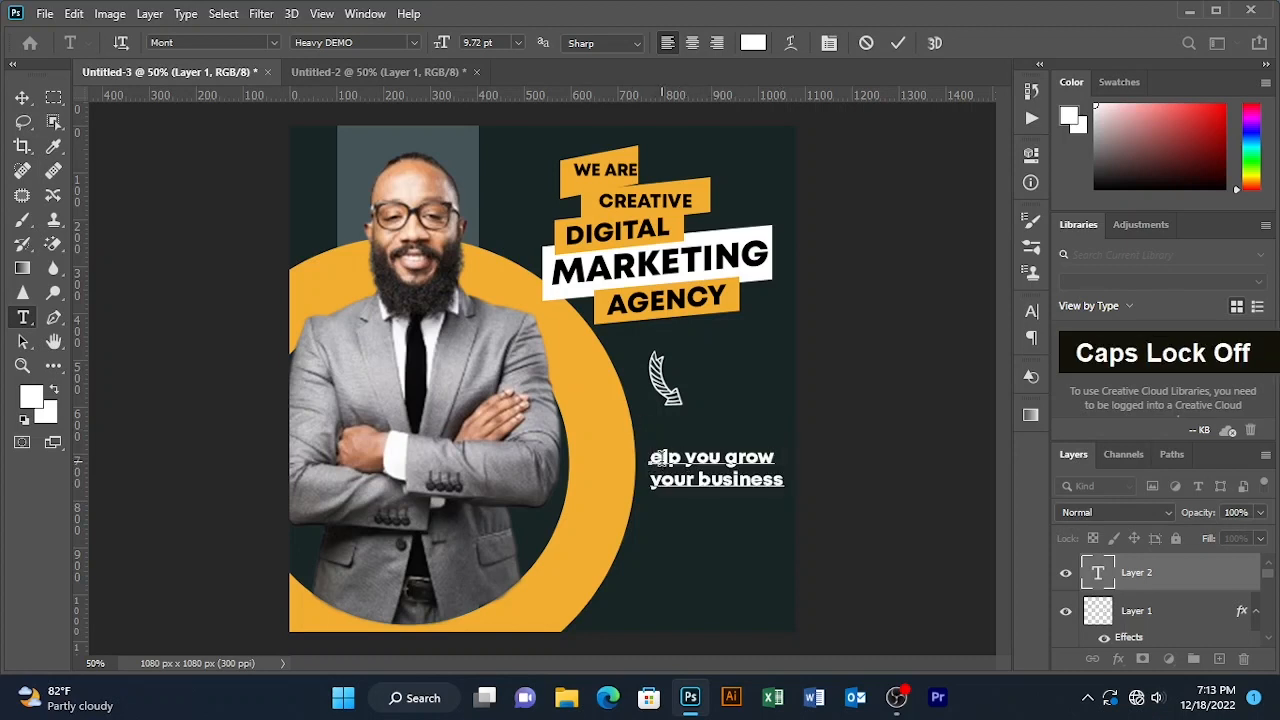
pyautogui.press('BackSpace')
pyautogui.write('h')
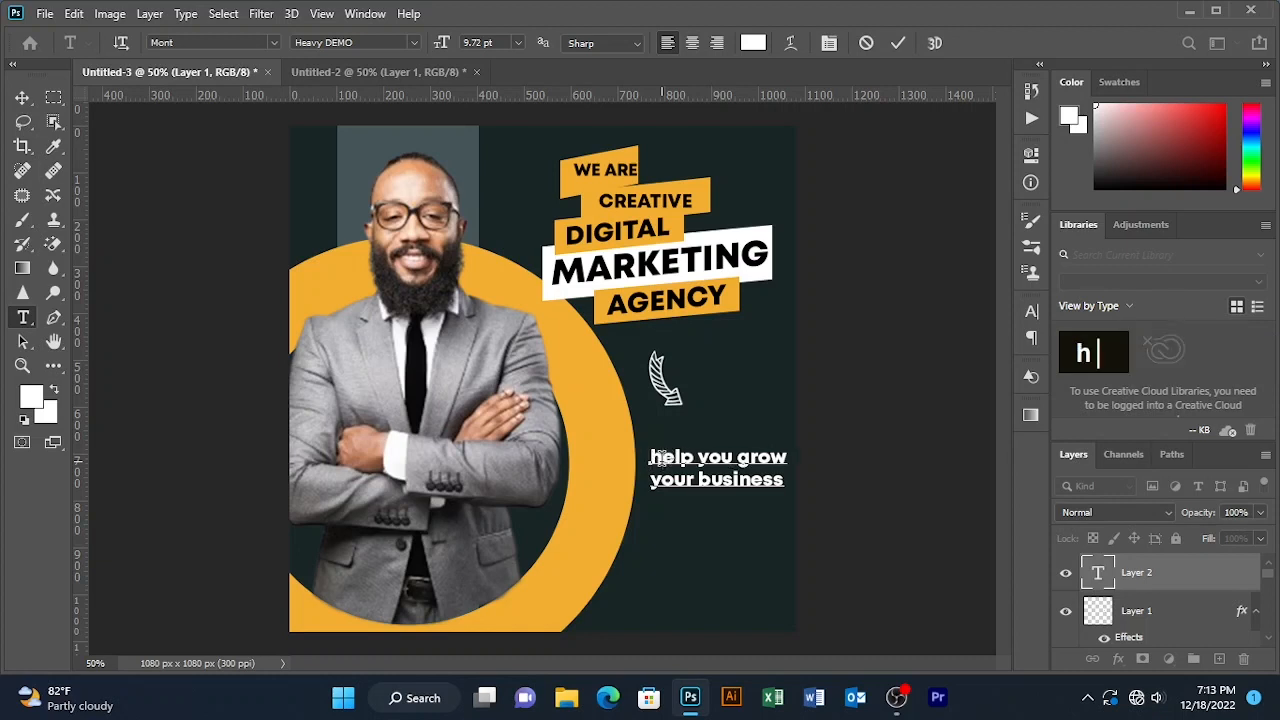
pyautogui.press('BackSpace')
pyautogui.press('capslock')
pyautogui.write('H')
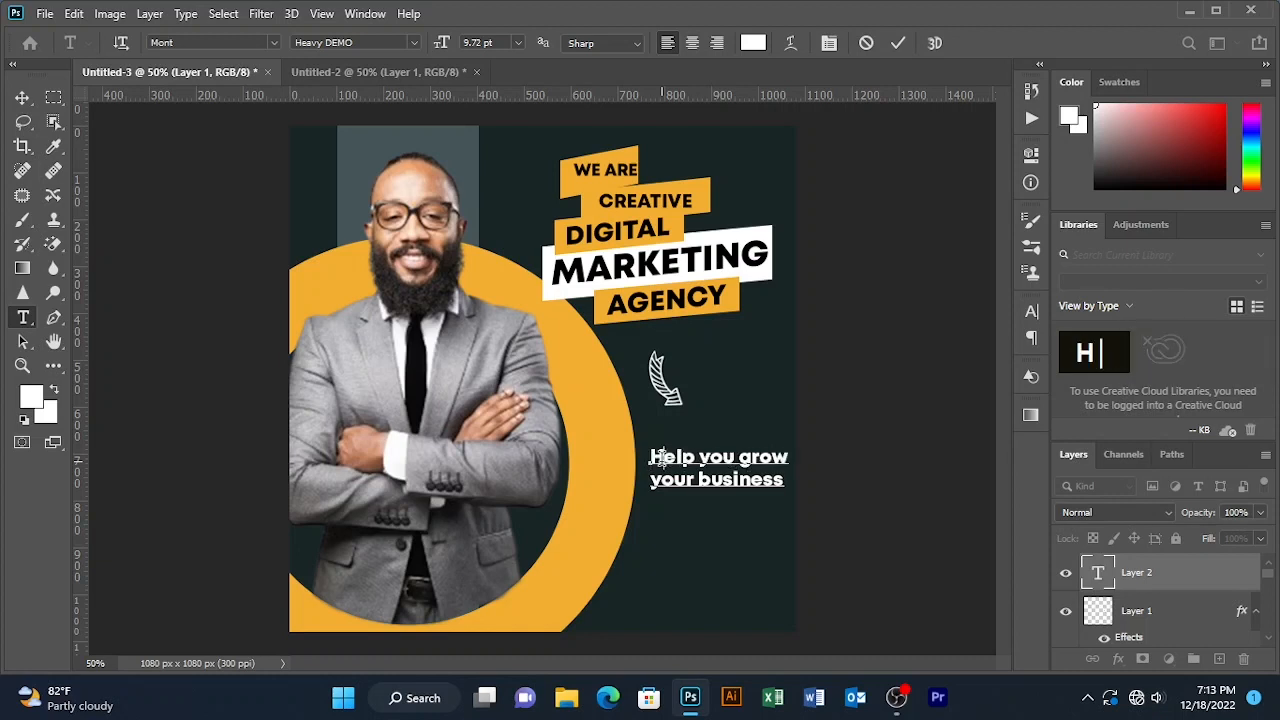
pyautogui.moveTo(694, 500); pyautogui.dragTo(685, 472)
pyautogui.click(896, 50)
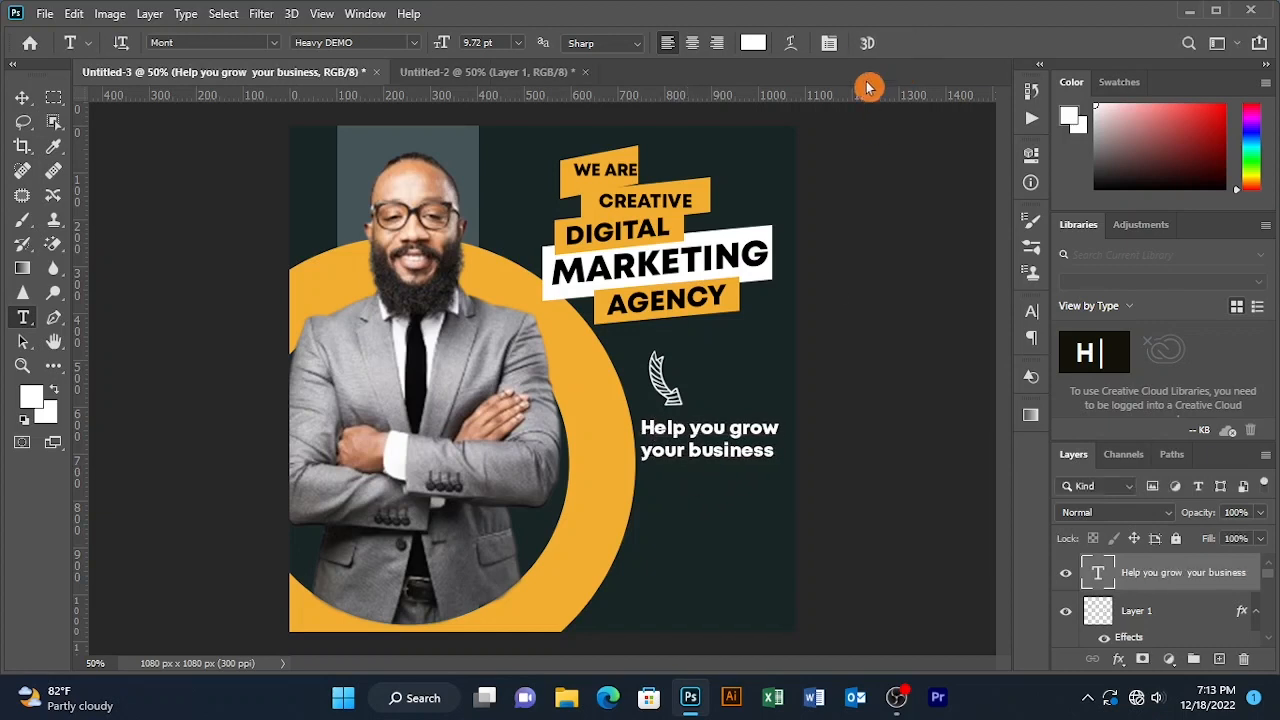
# - Scale the tagline to about 75% and position it just under the arrow
pyautogui.click(22, 98)
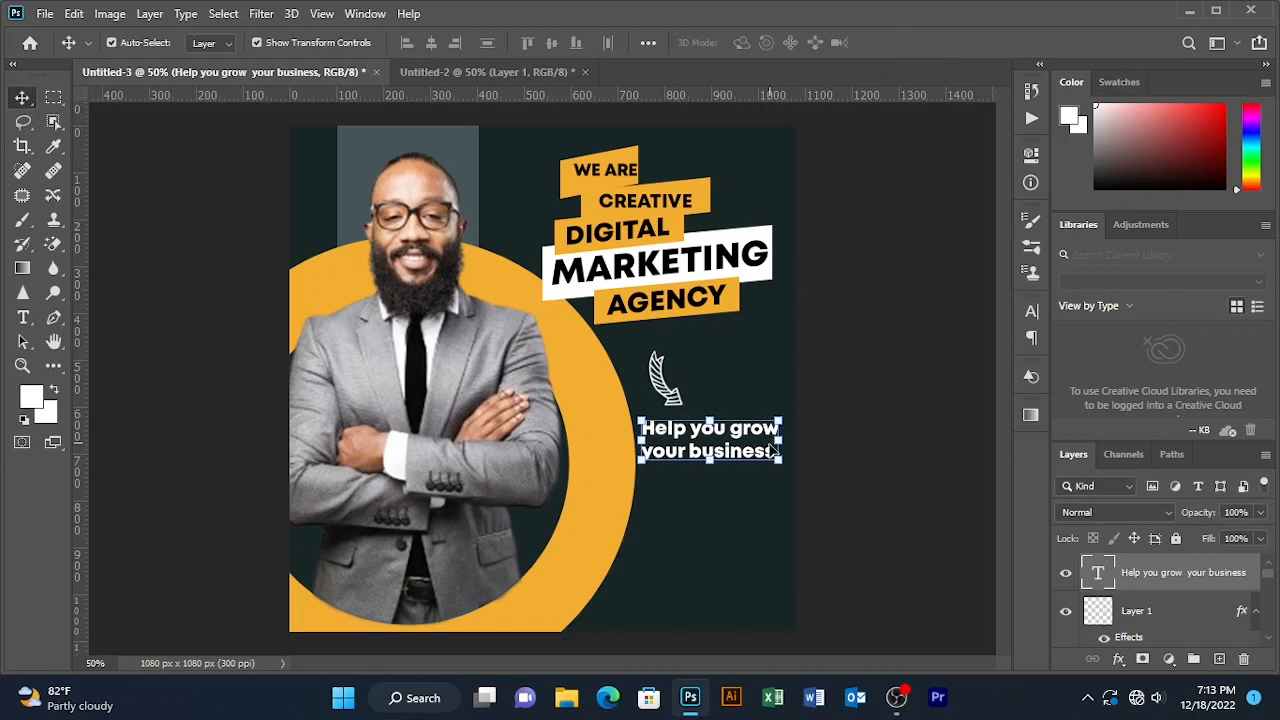
pyautogui.click(777, 461)
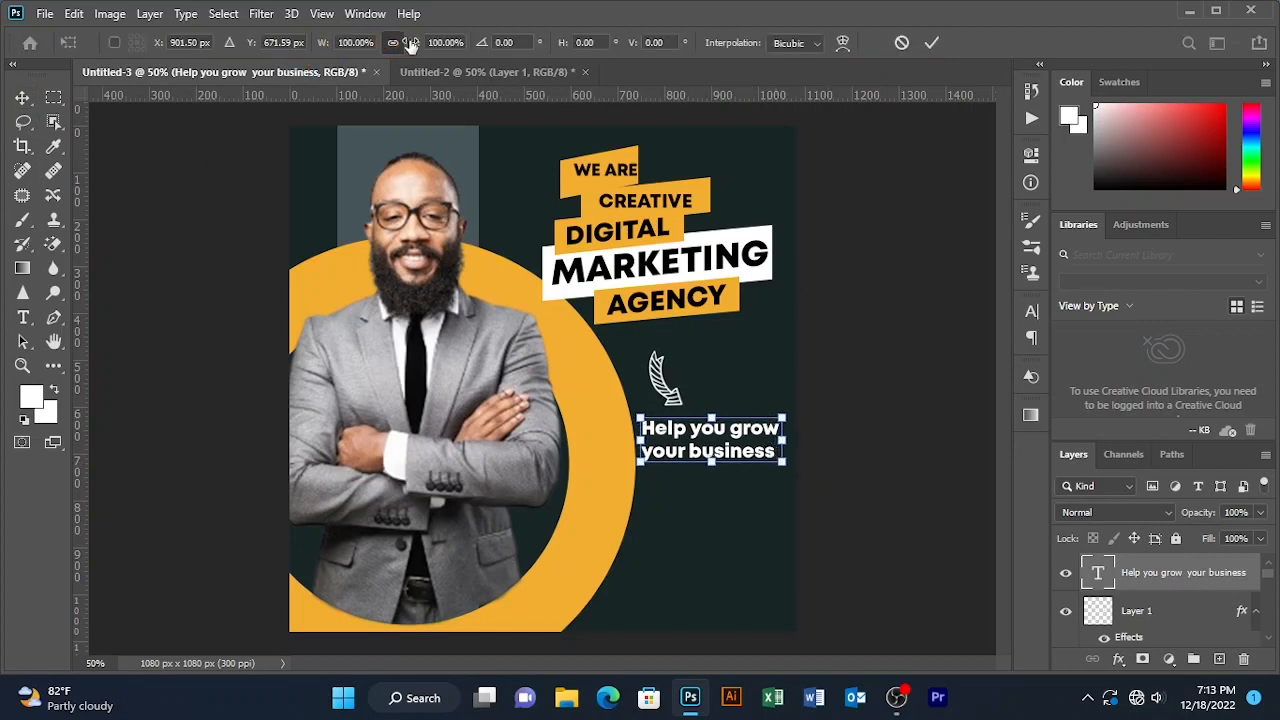
pyautogui.moveTo(410, 44); pyautogui.dragTo(390, 46)
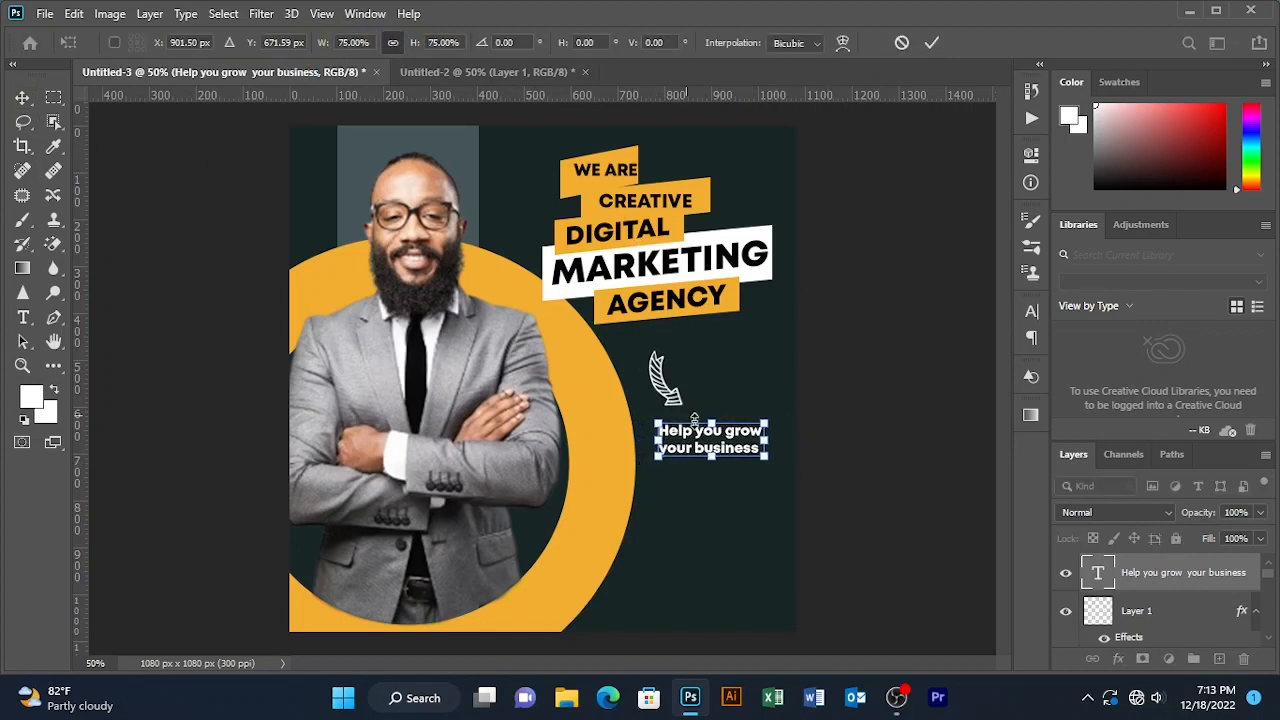
pyautogui.moveTo(703, 437); pyautogui.dragTo(701, 431)
pyautogui.click(946, 44)
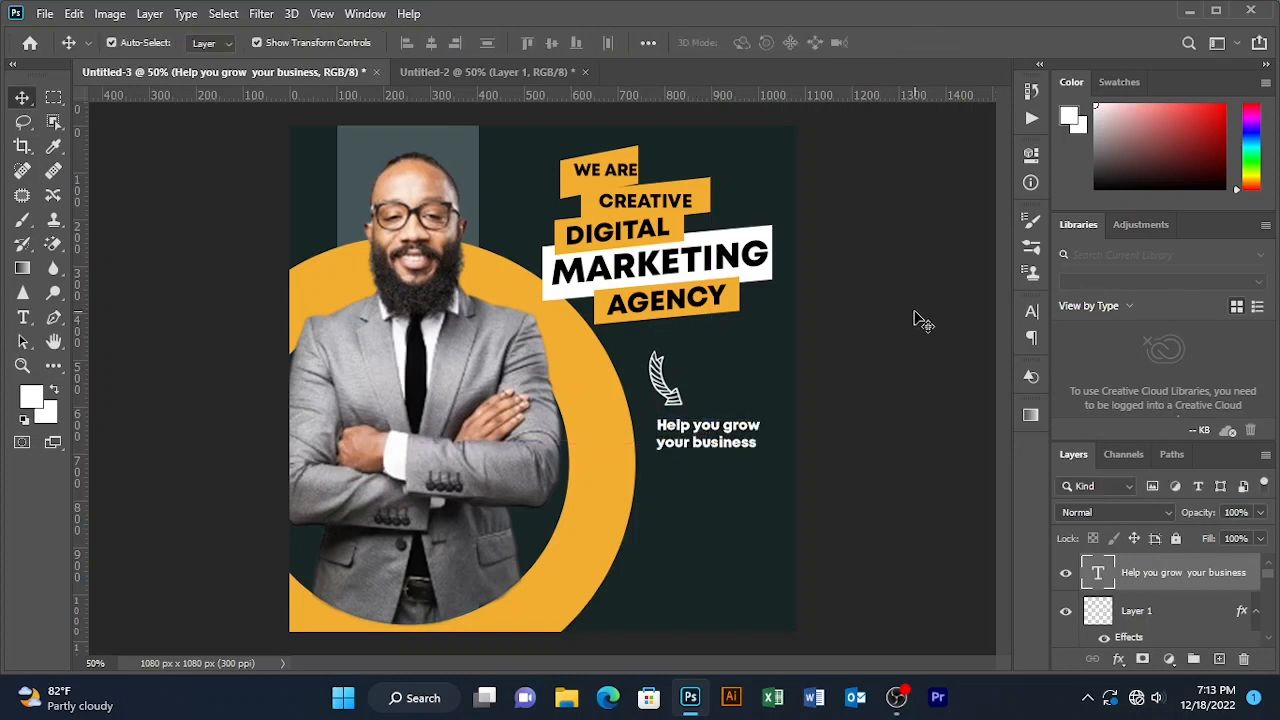
pyautogui.click(911, 318)
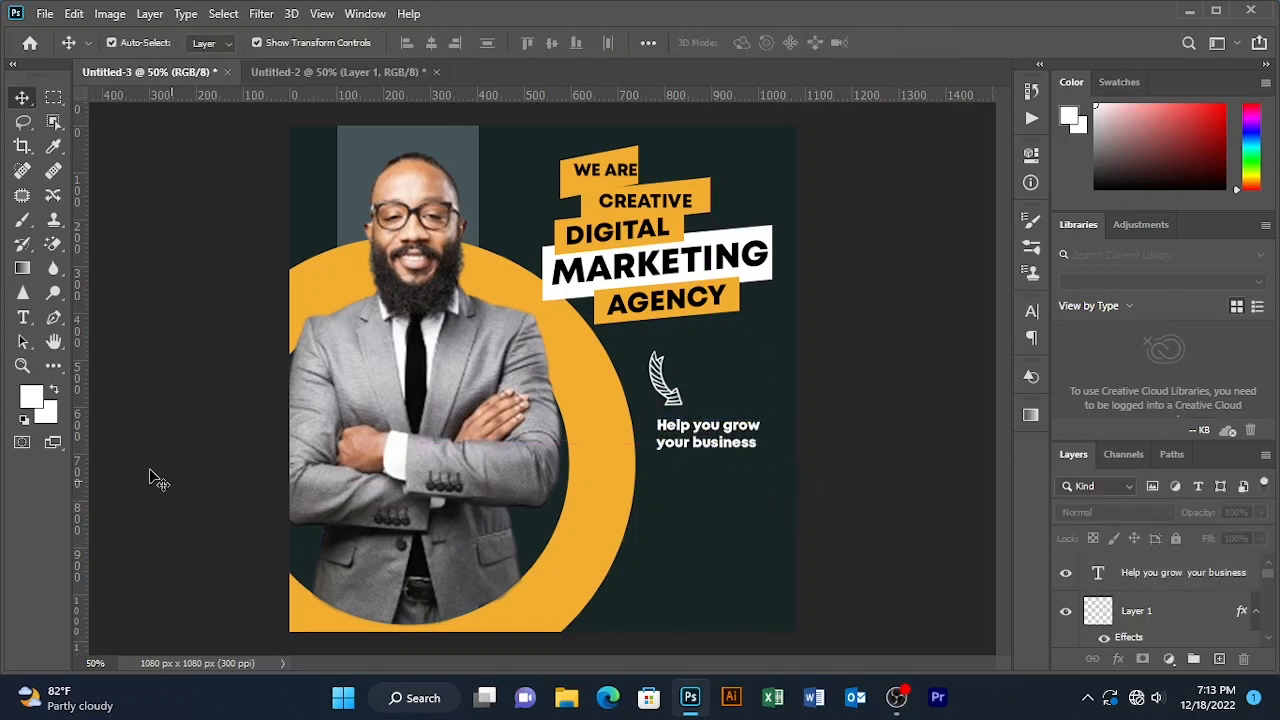
# - Start a new text block near the bottom and begin typing 'Conta'
pyautogui.press('t')
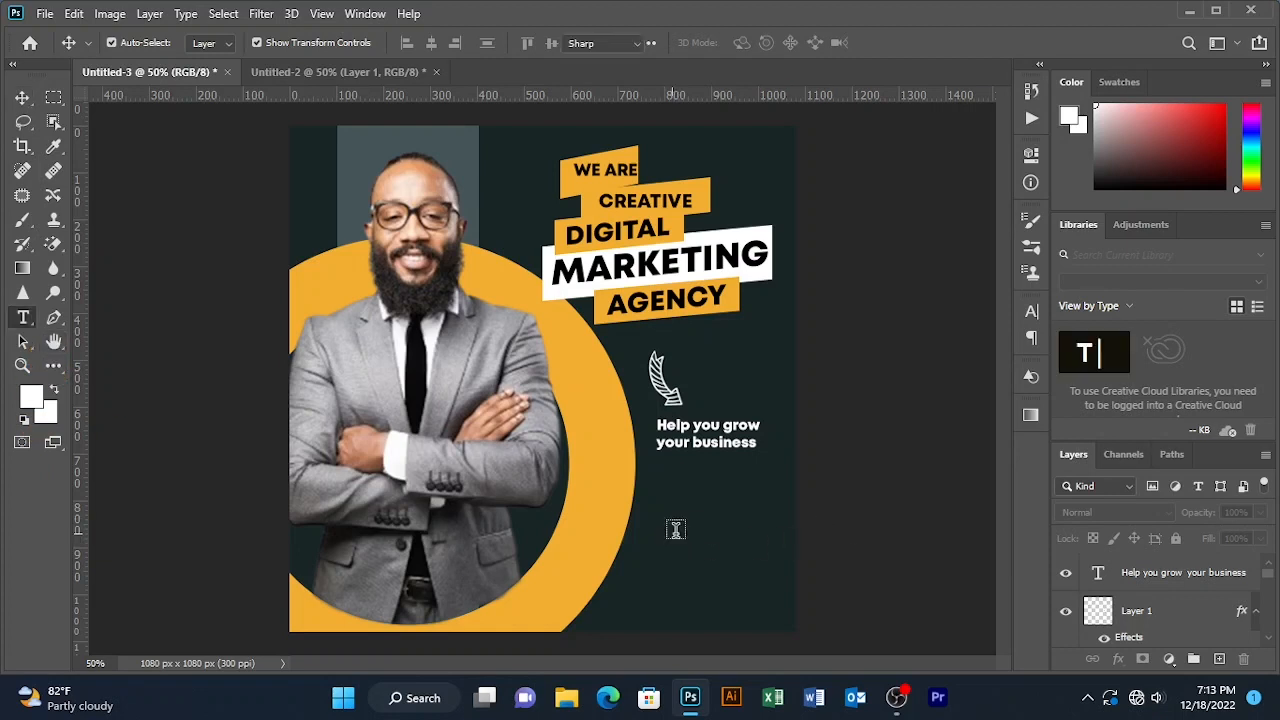
pyautogui.click(673, 530)
pyautogui.moveTo(742, 555); pyautogui.dragTo(727, 588)
pyautogui.write('Cont')
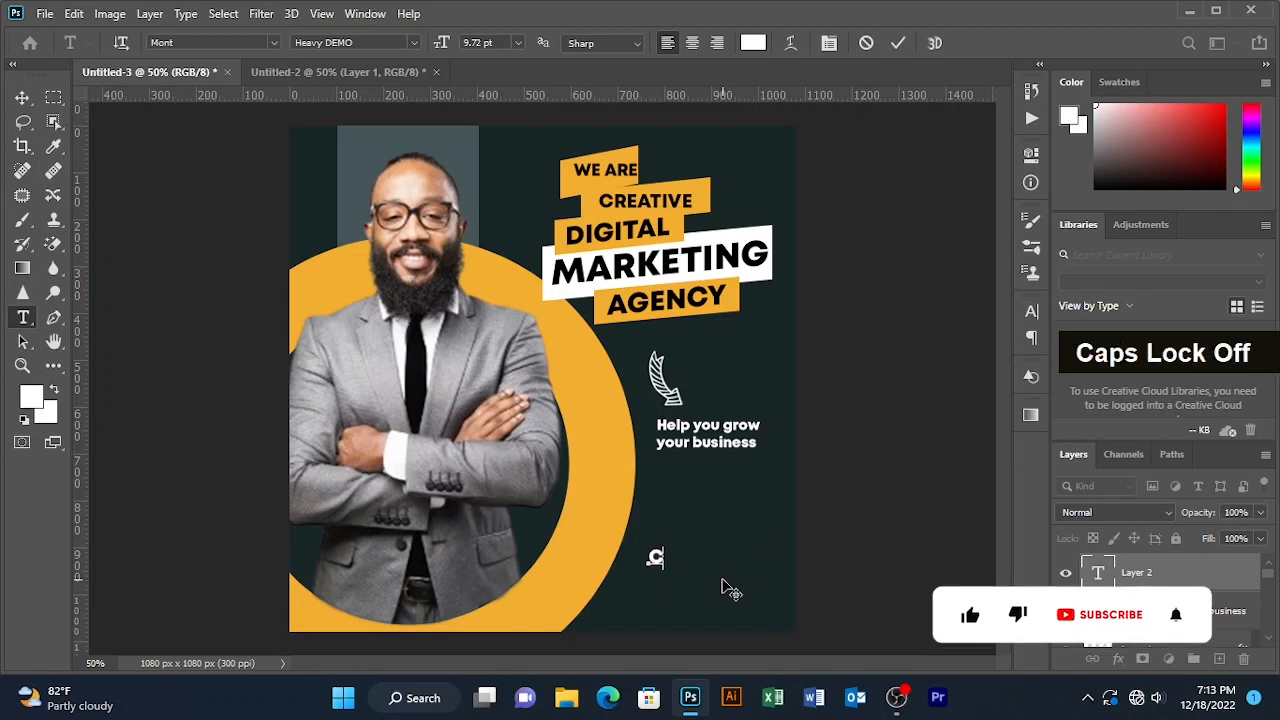
pyautogui.write('a')
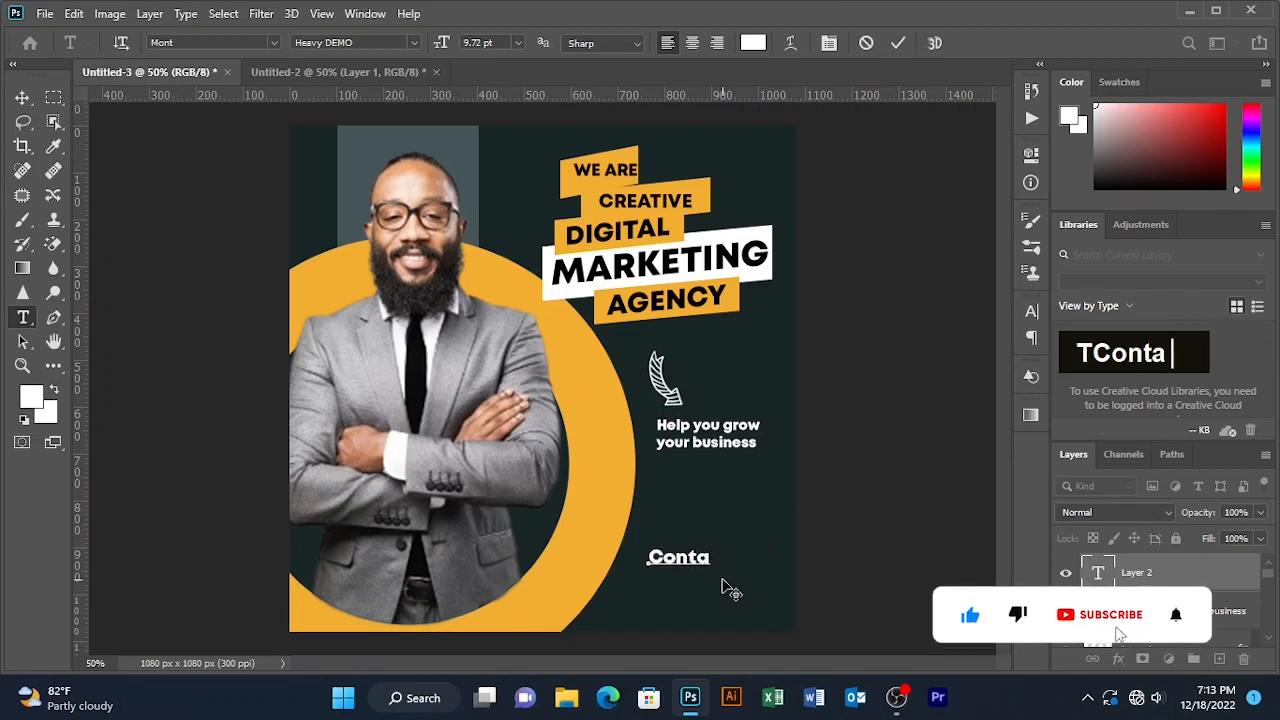
# - Correct the text to 'CONTACT US', commit it, and start another text box beneath
pyautogui.press('BackSpace')
pyautogui.press('BackSpace')
pyautogui.press('BackSpace')
pyautogui.press('BackSpace')
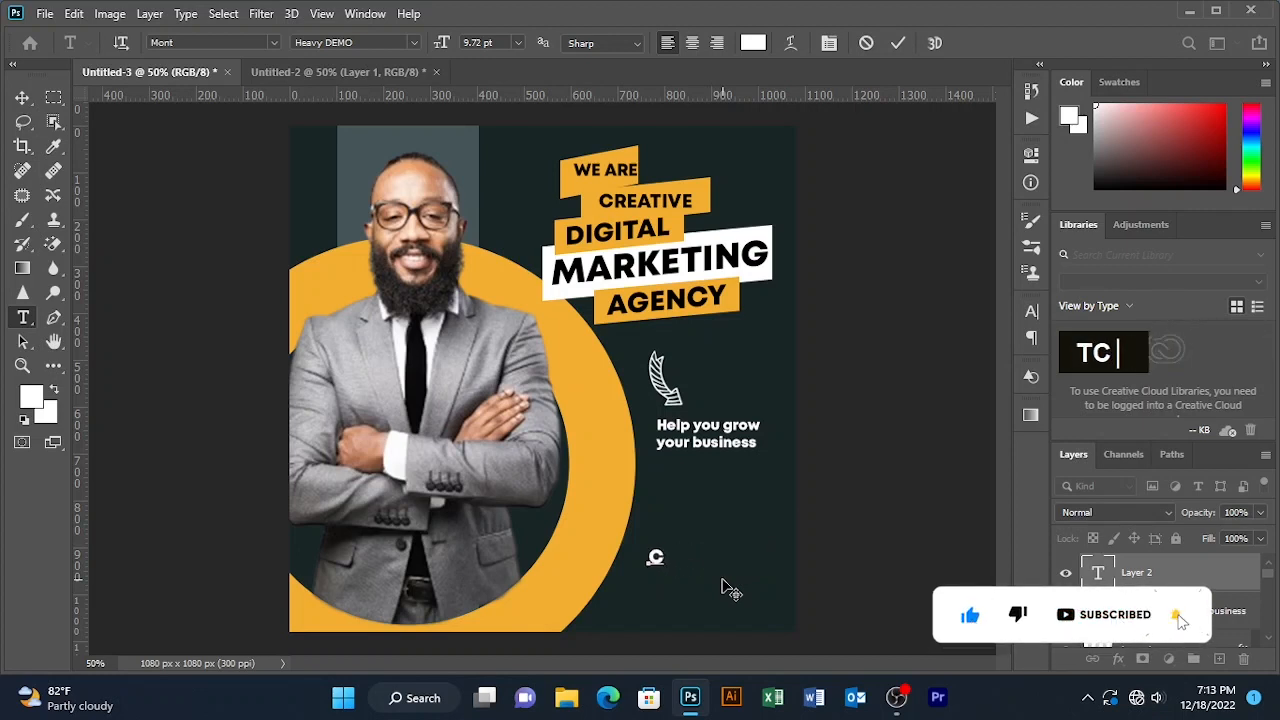
pyautogui.write('ONTACT')
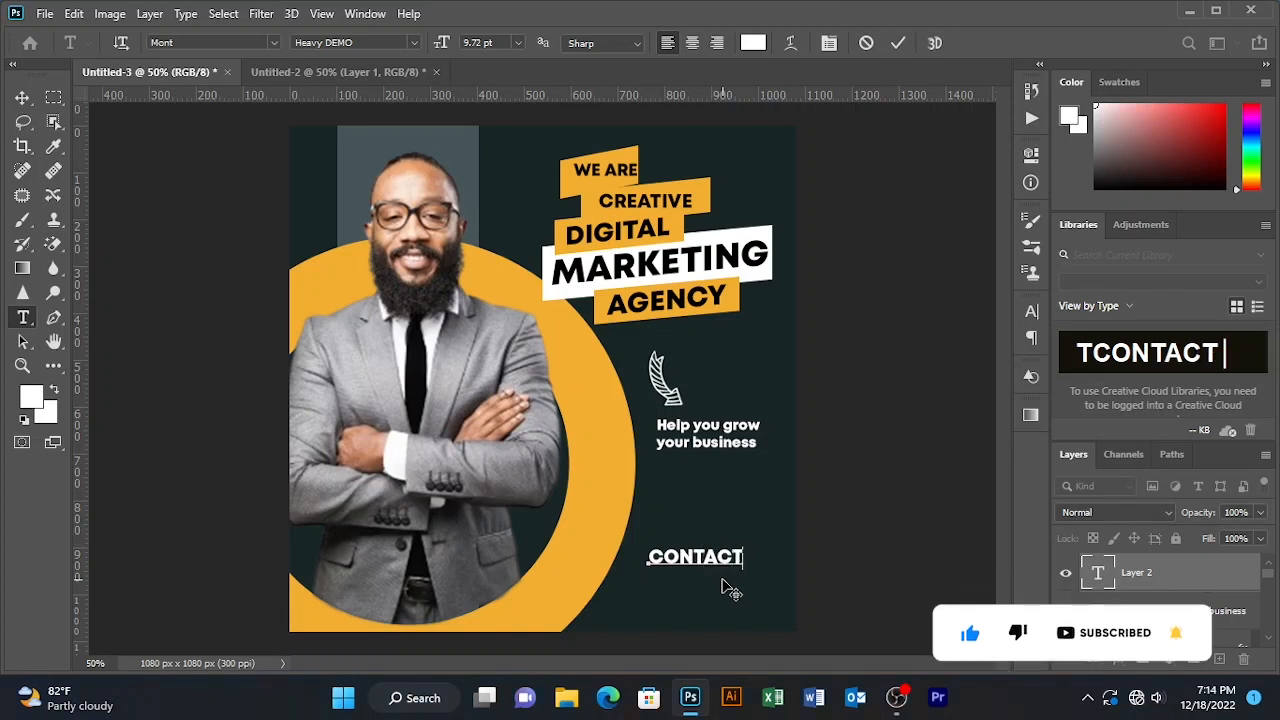
pyautogui.write(' US')
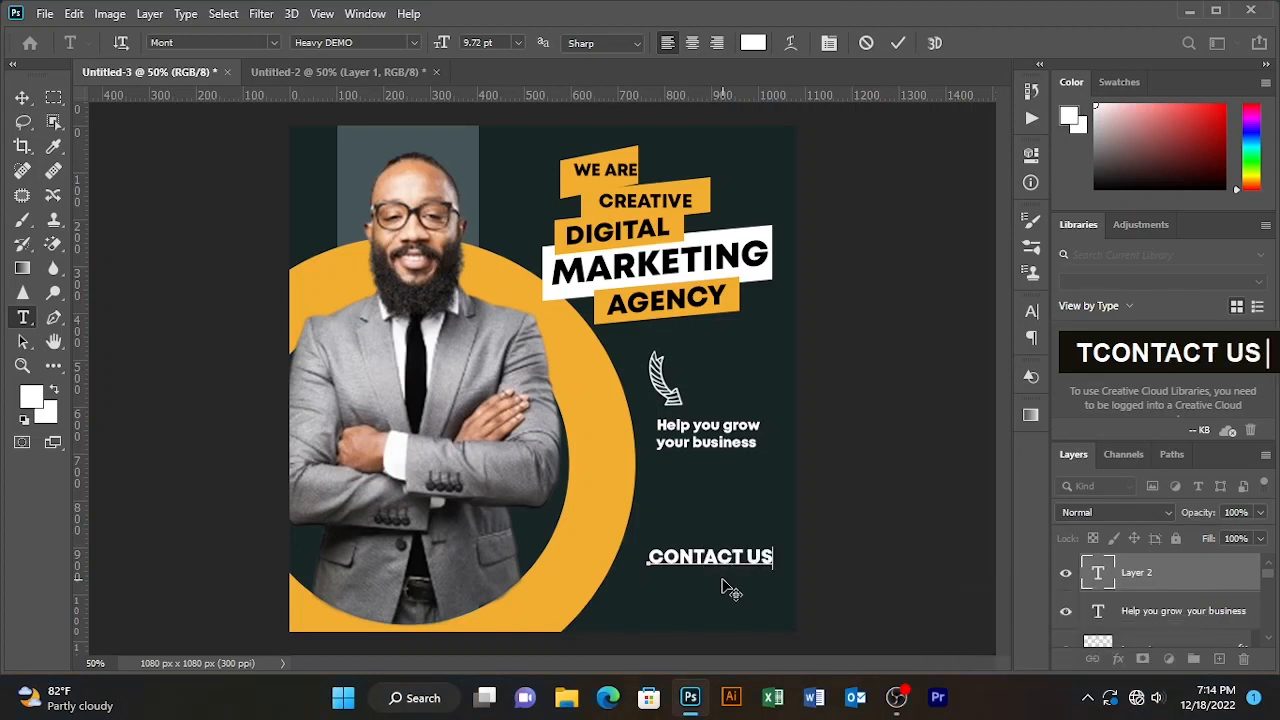
pyautogui.click(895, 44)
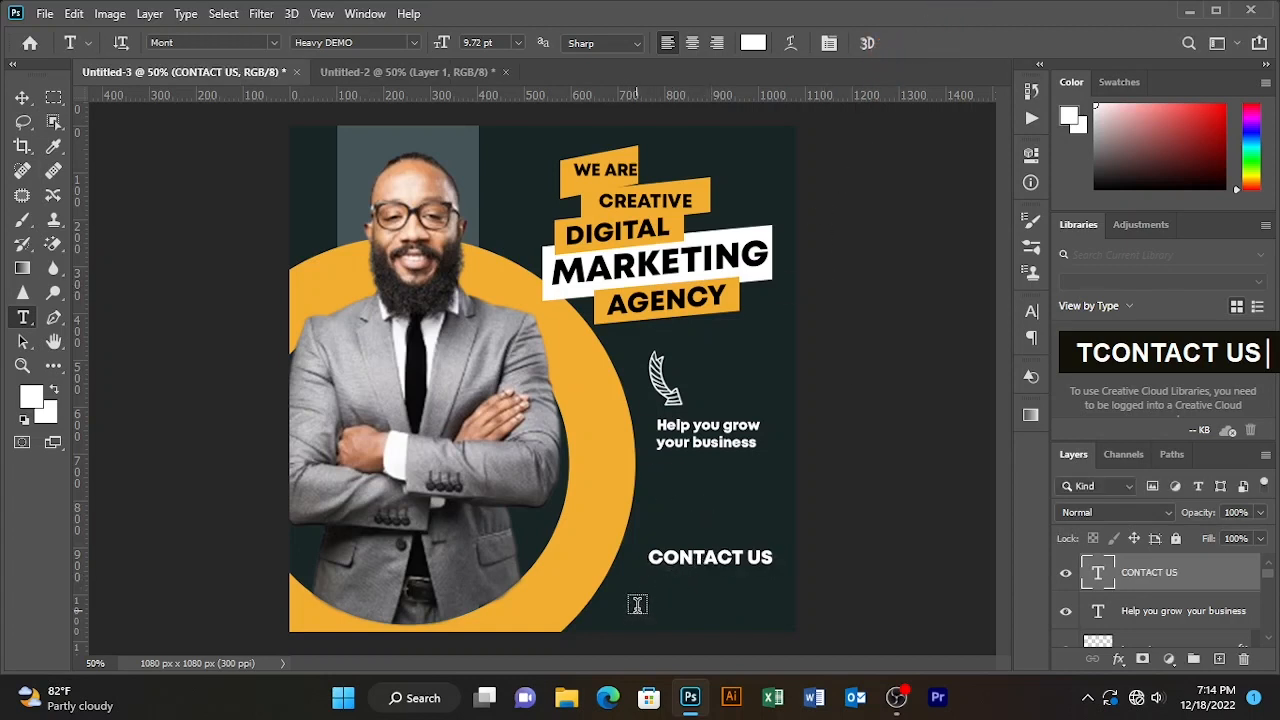
pyautogui.click(632, 598)
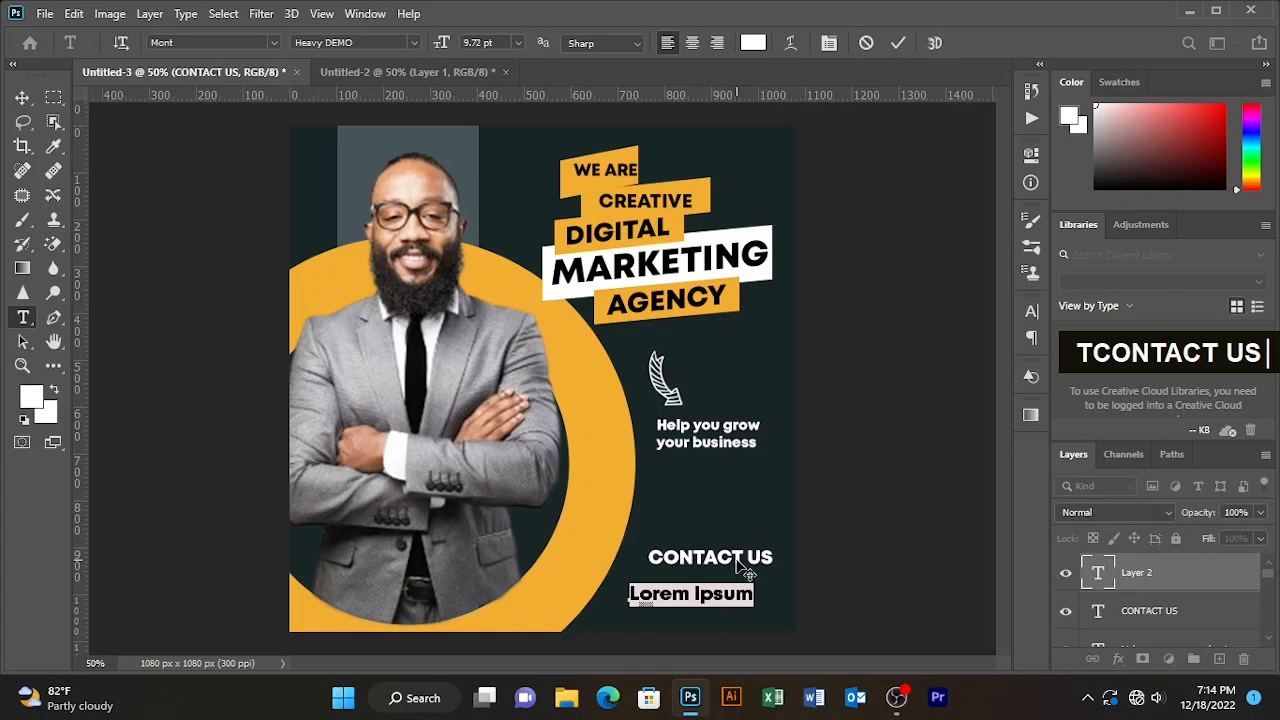
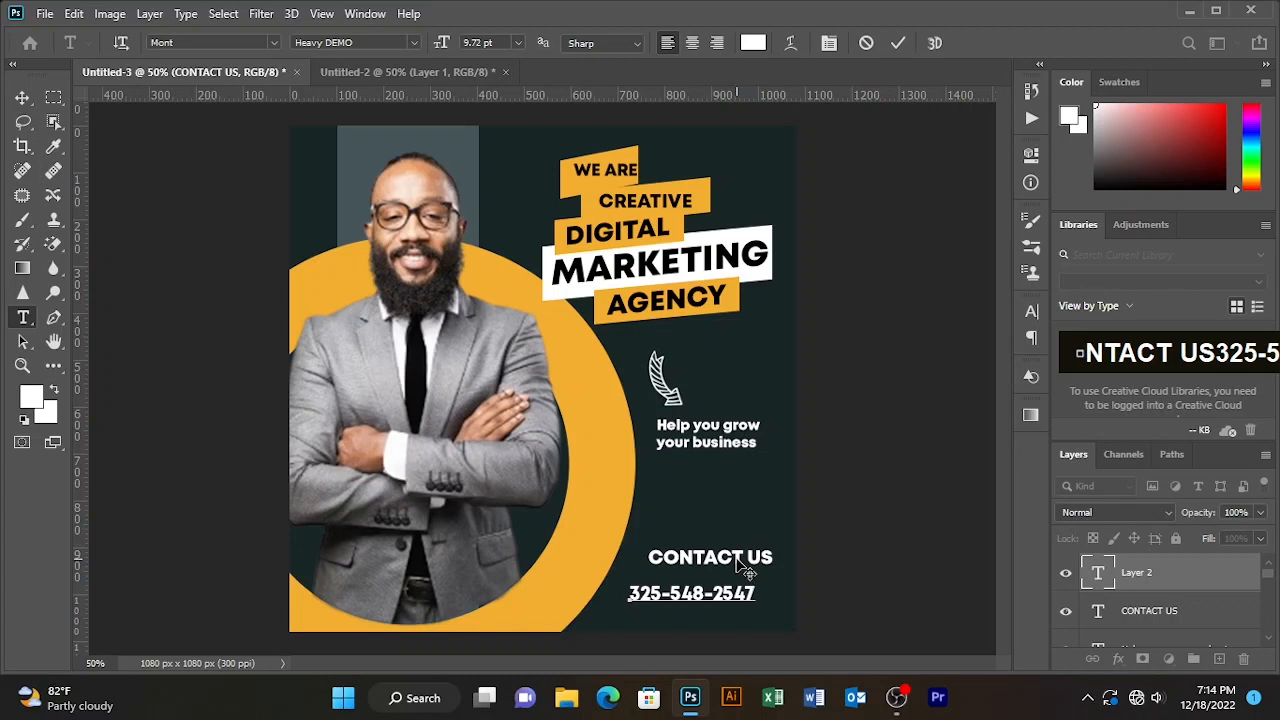
# - Type the contact phone number and start a new line beneath it
pyautogui.press('Return')
pyautogui.write('WWW')
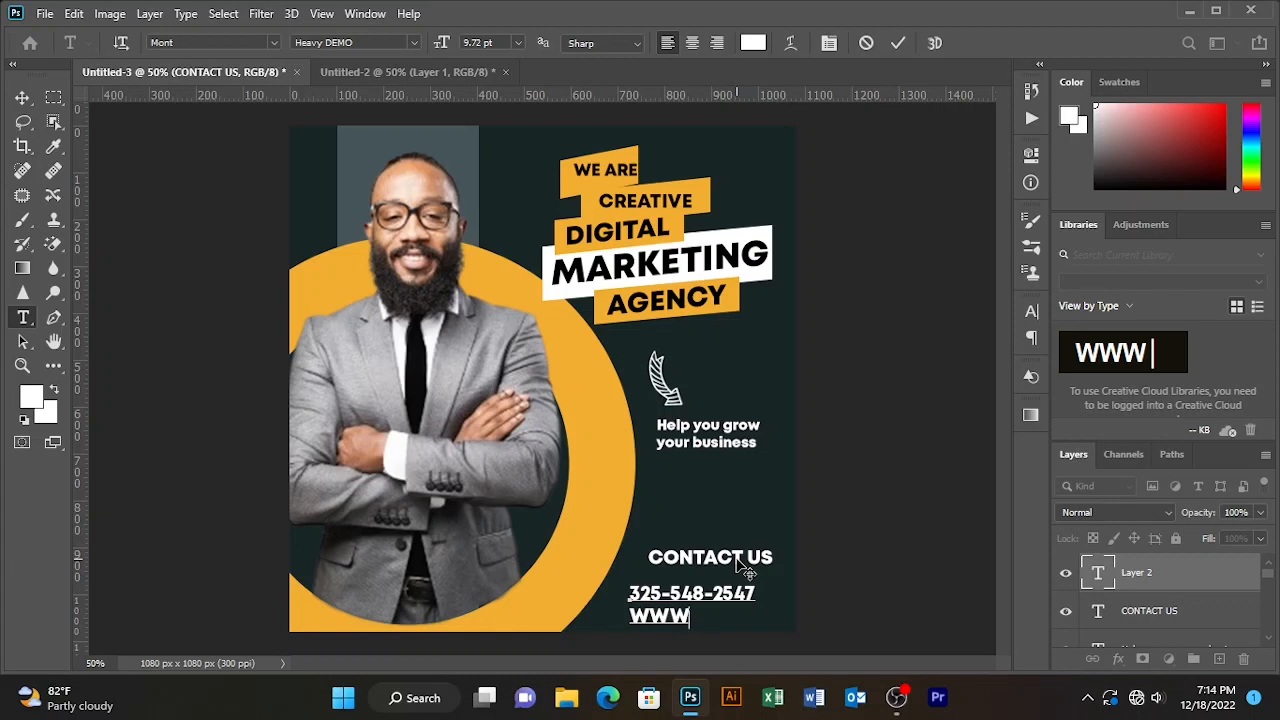
pyautogui.write('.YOU')
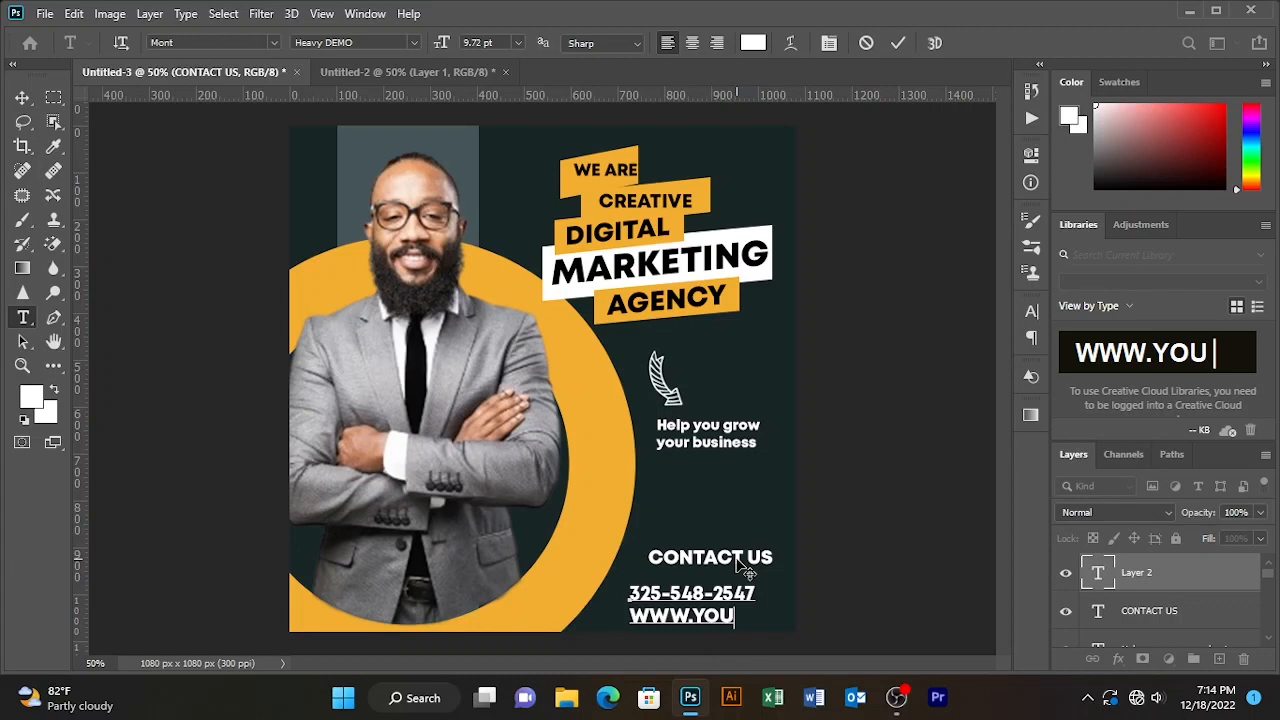
pyautogui.press('BackSpace')
pyautogui.press('BackSpace')
pyautogui.press('BackSpace')
pyautogui.press('BackSpace')
pyautogui.press('BackSpace')
pyautogui.press('BackSpace')
pyautogui.press('BackSpace')
pyautogui.press('BackSpace')
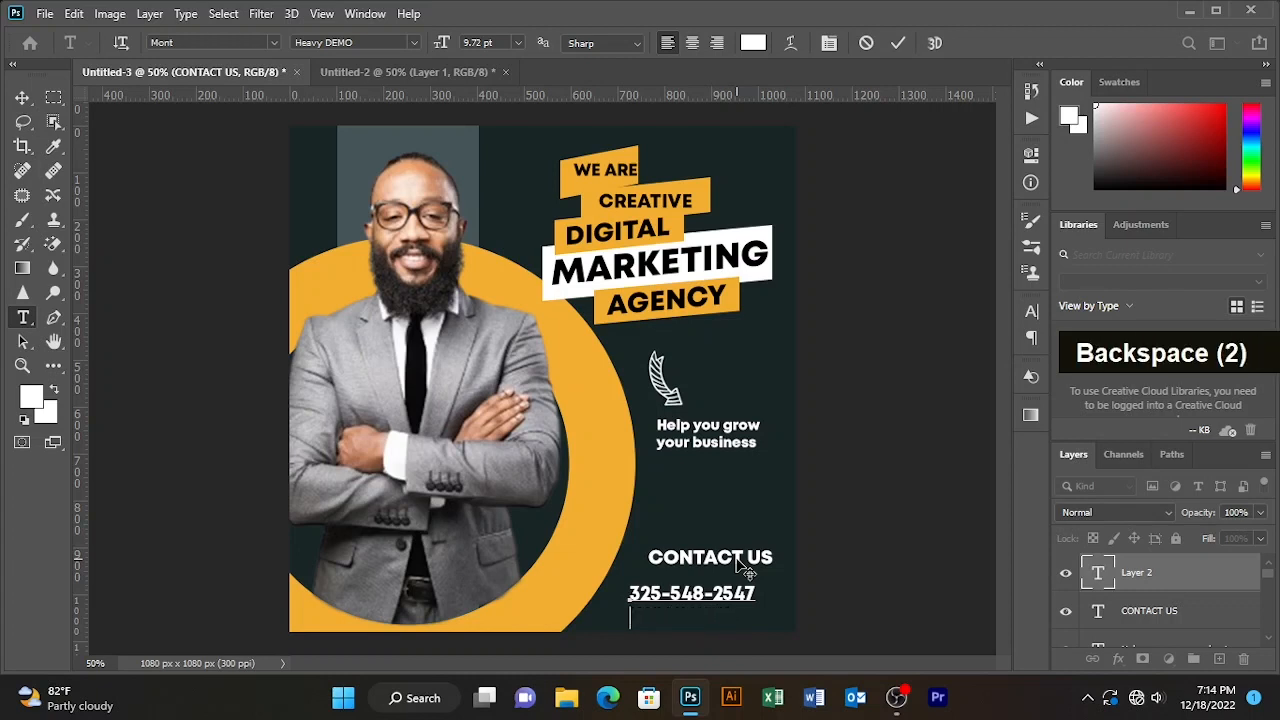
pyautogui.press('capslock')
pyautogui.press('Return')
pyautogui.write('www')
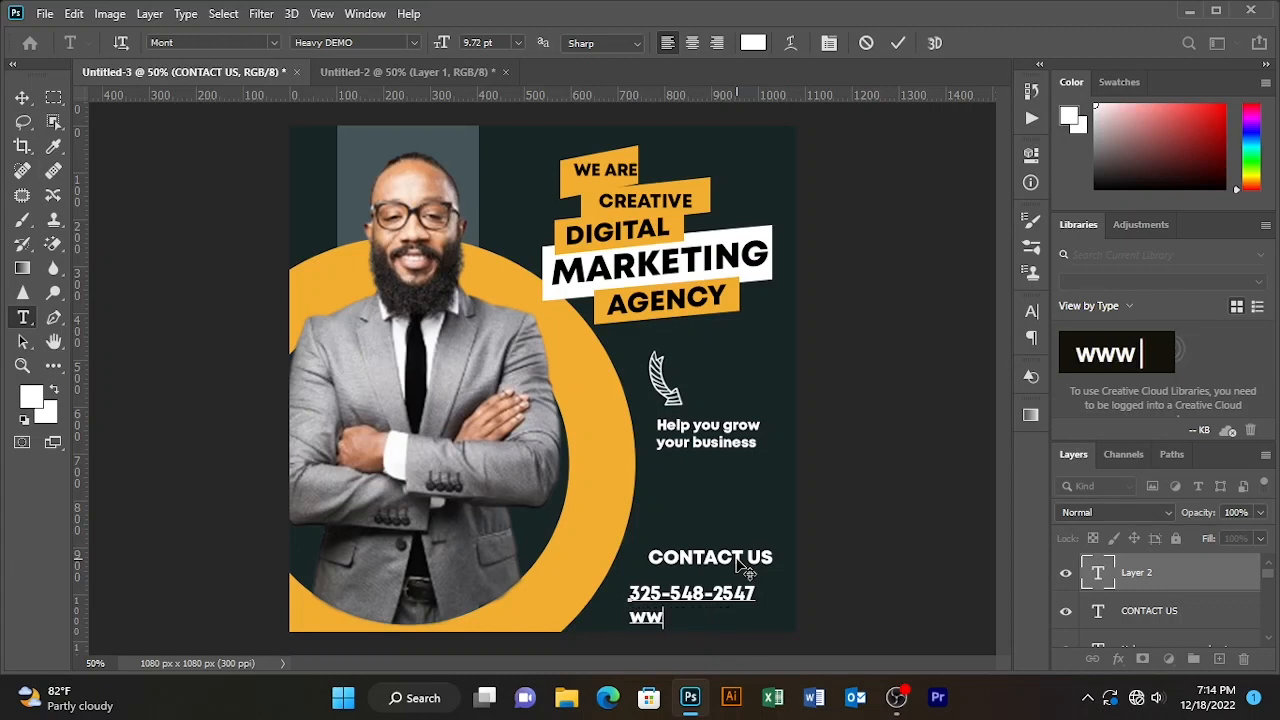
pyautogui.write('w.')
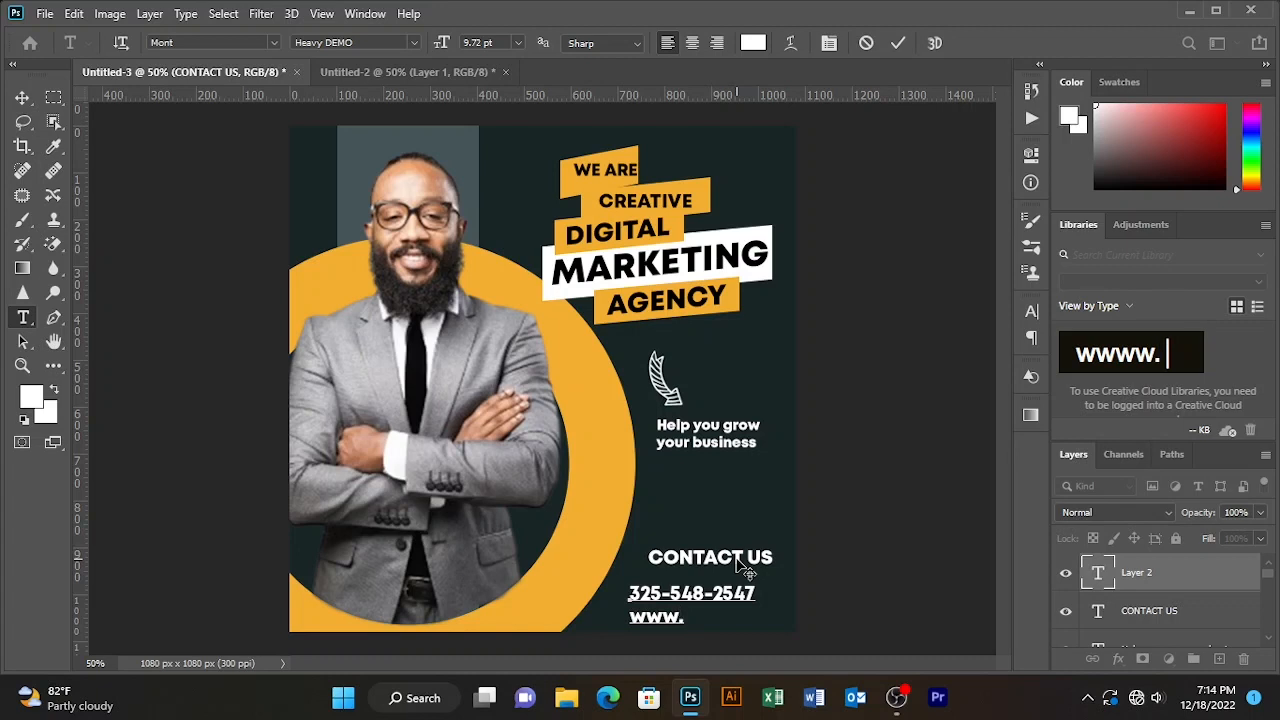
pyautogui.write('your')
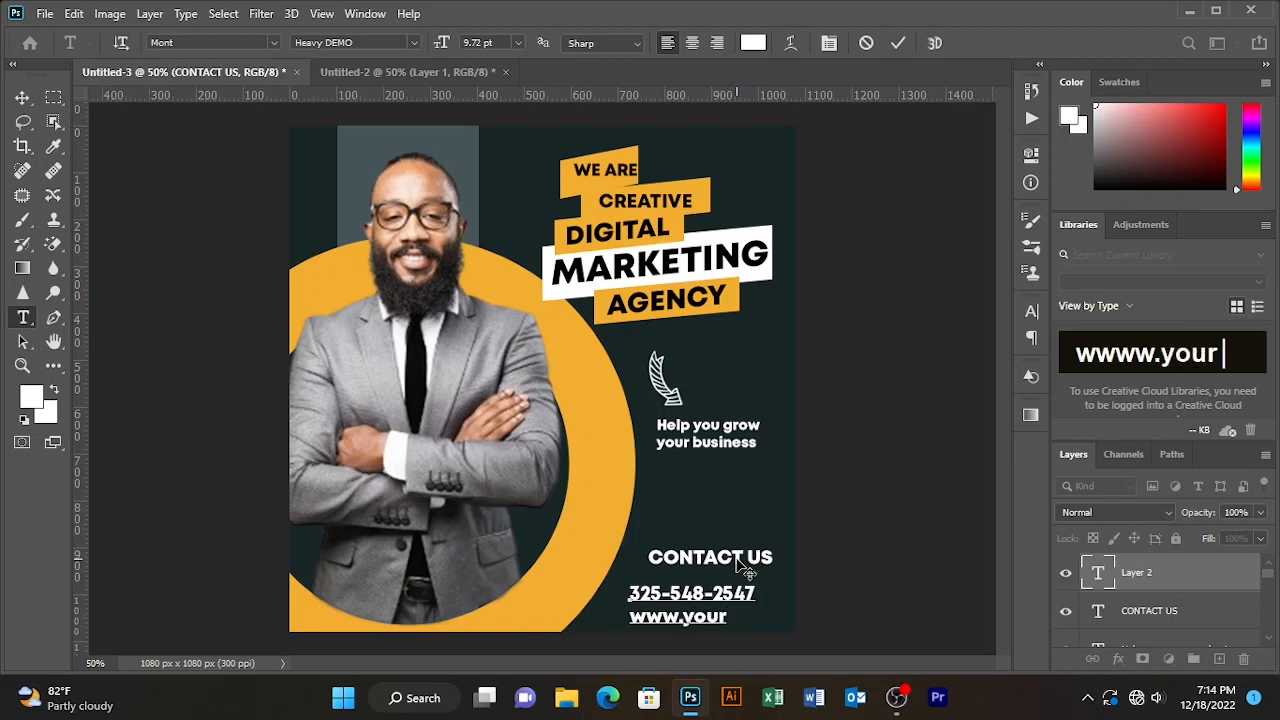
pyautogui.write('bus')
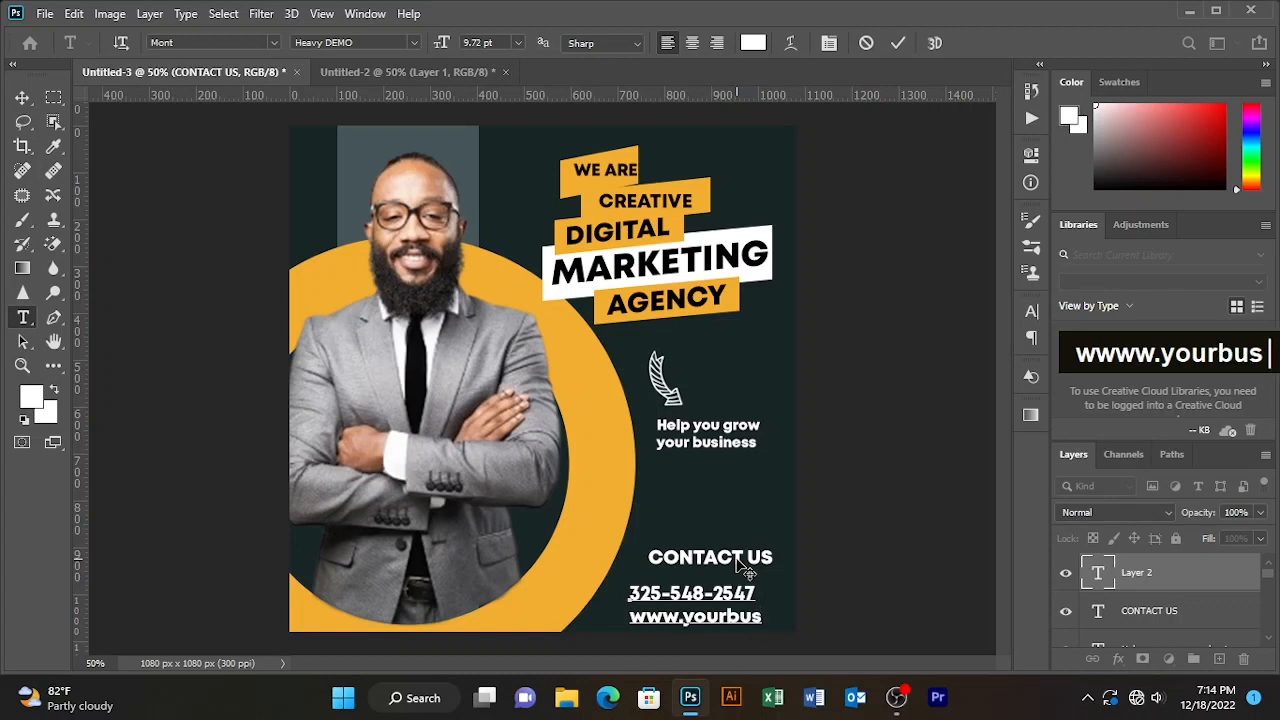
pyautogui.press('BackSpace')
pyautogui.press('BackSpace')
pyautogui.write('wed')
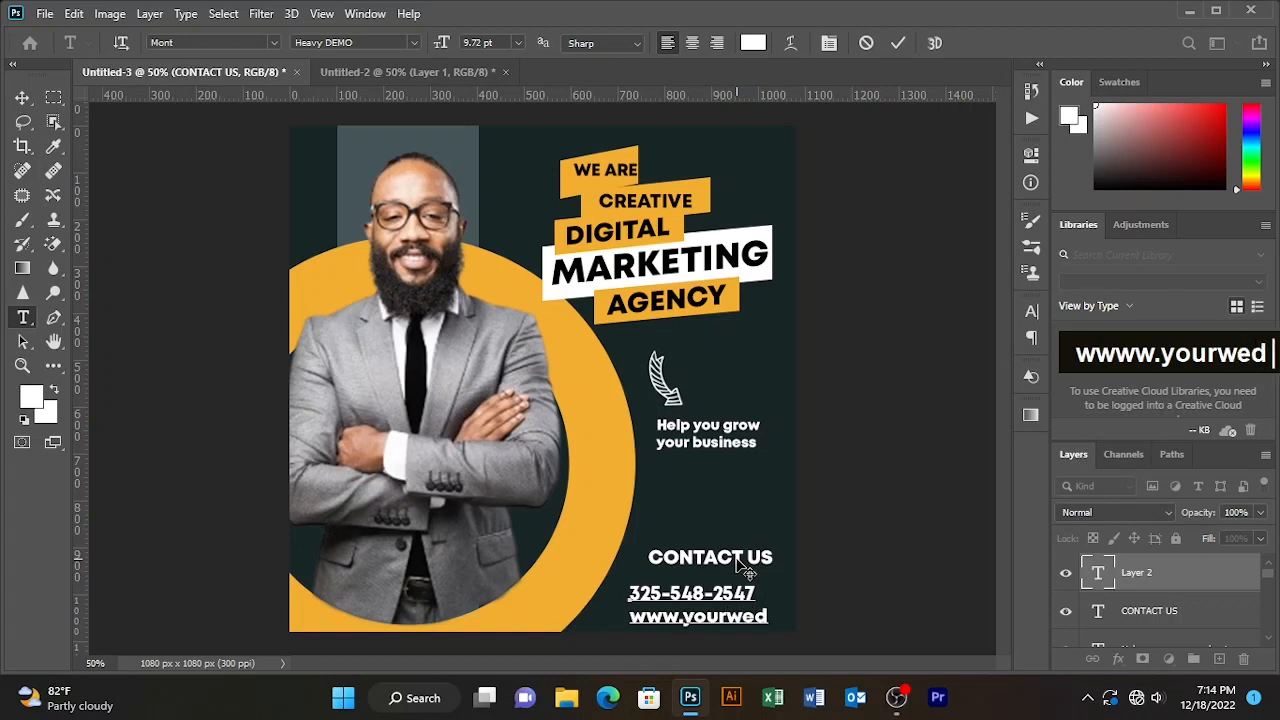
pyautogui.press('BackSpace')
pyautogui.write('bsit')
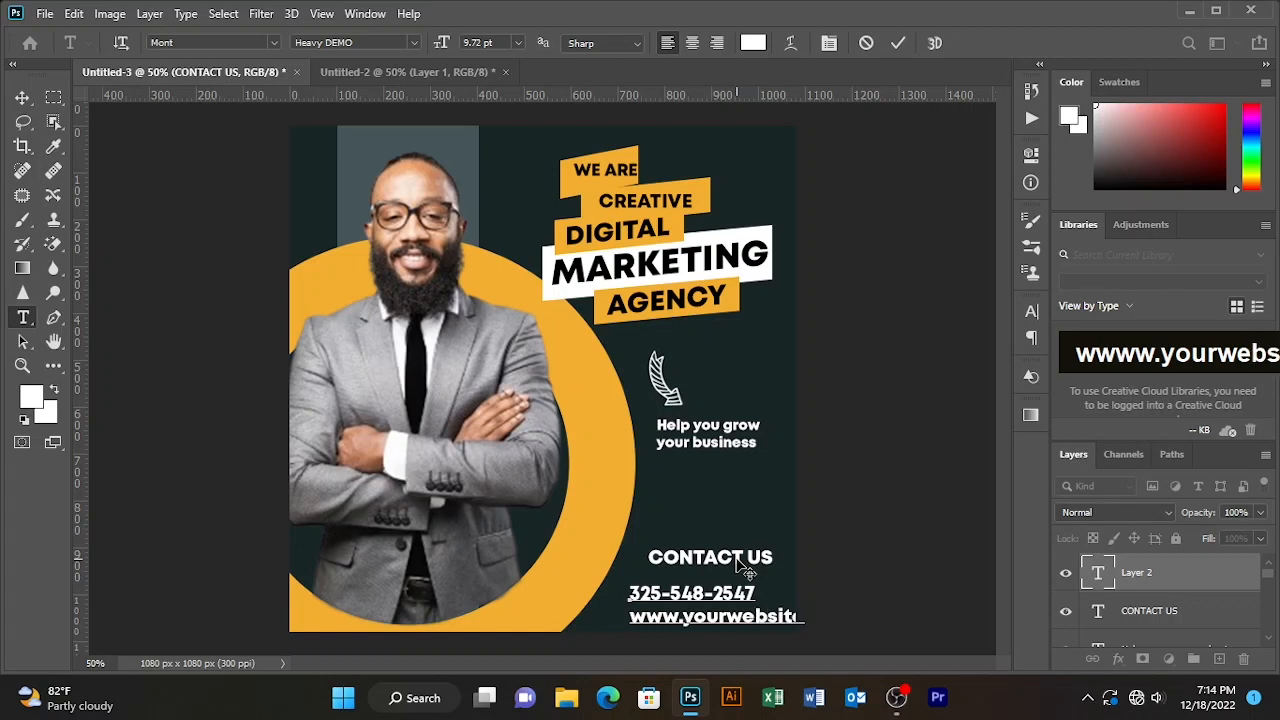
pyautogui.moveTo(723, 635); pyautogui.dragTo(709, 634)
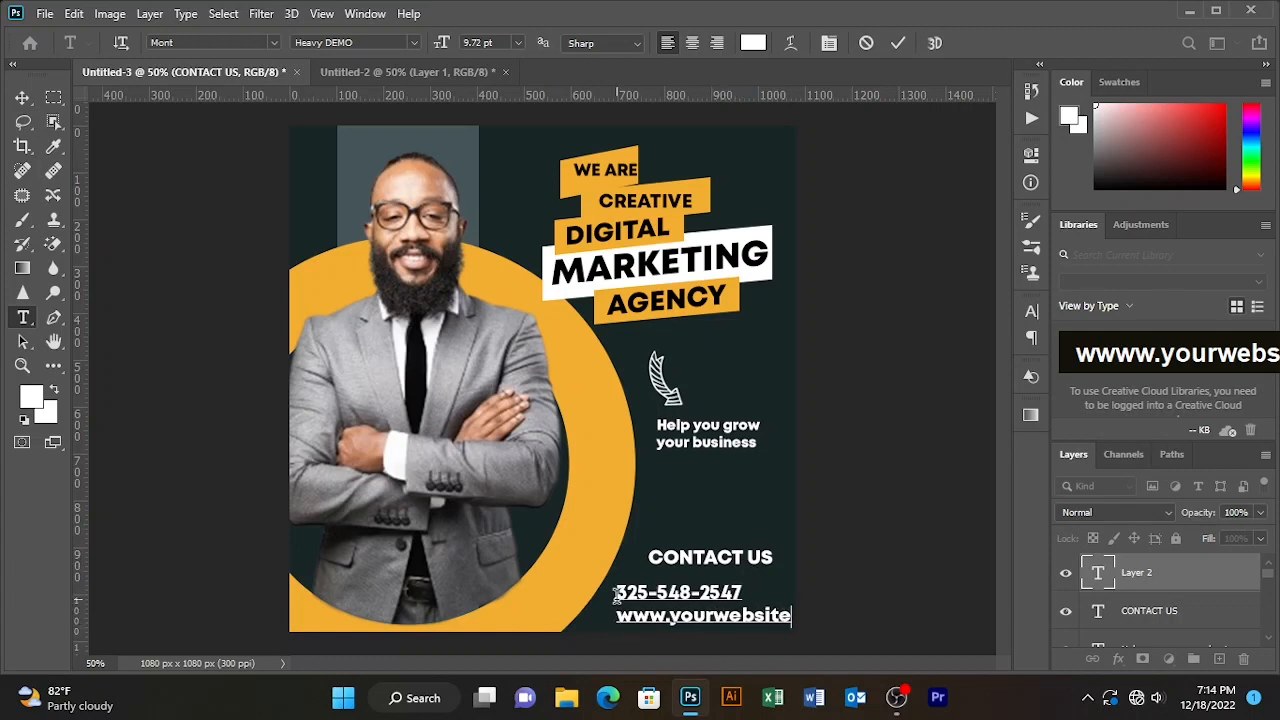
pyautogui.hotkey('ctrl', 'a')
pyautogui.click(692, 42)
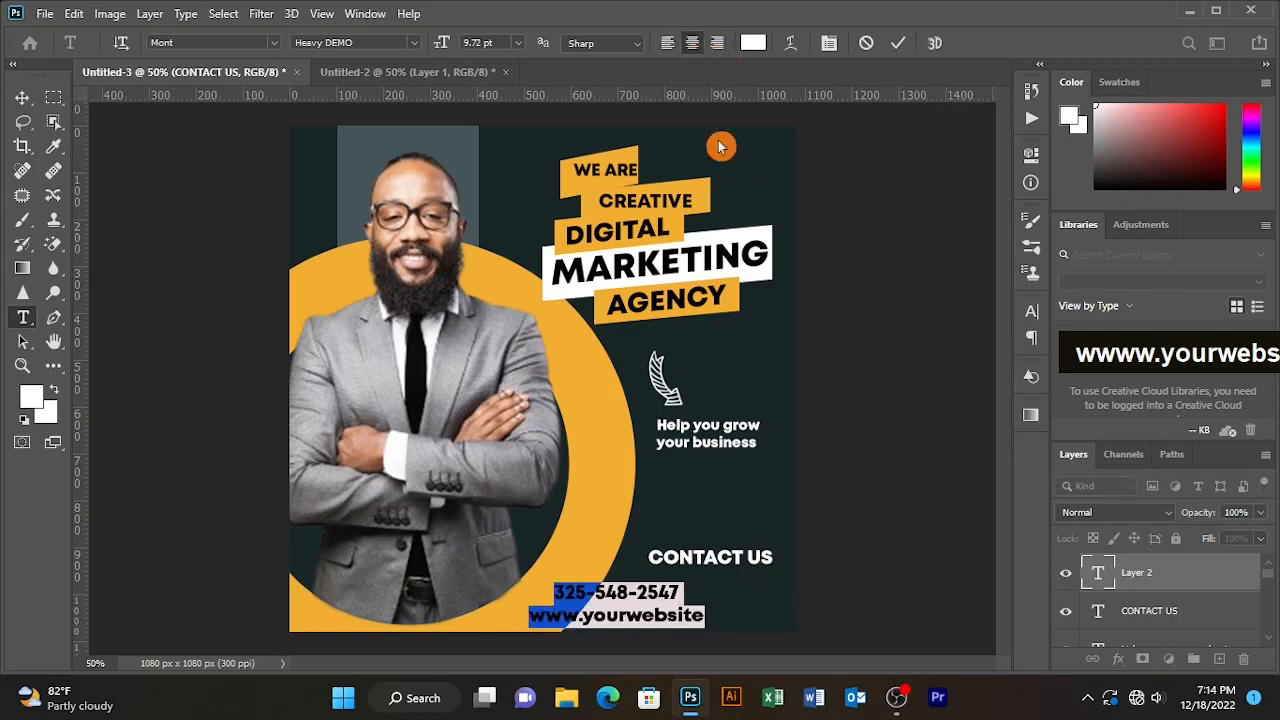
pyautogui.click(705, 621)
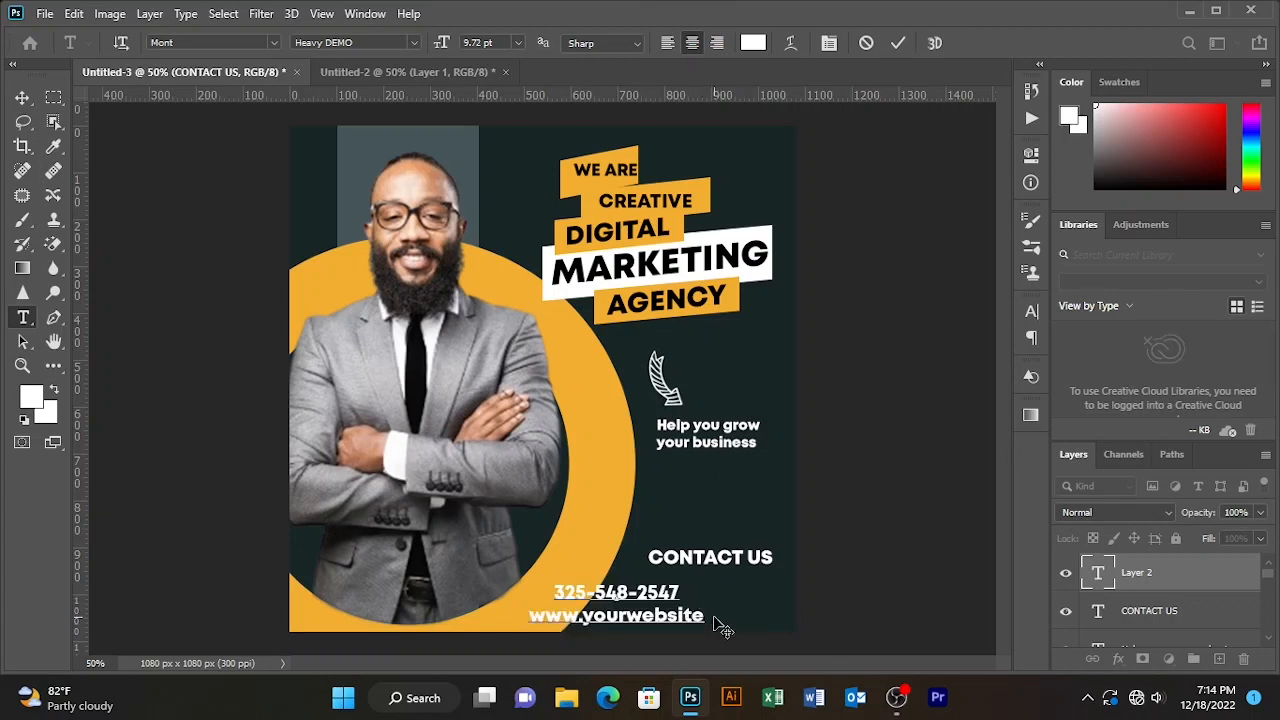
pyautogui.write('.com')
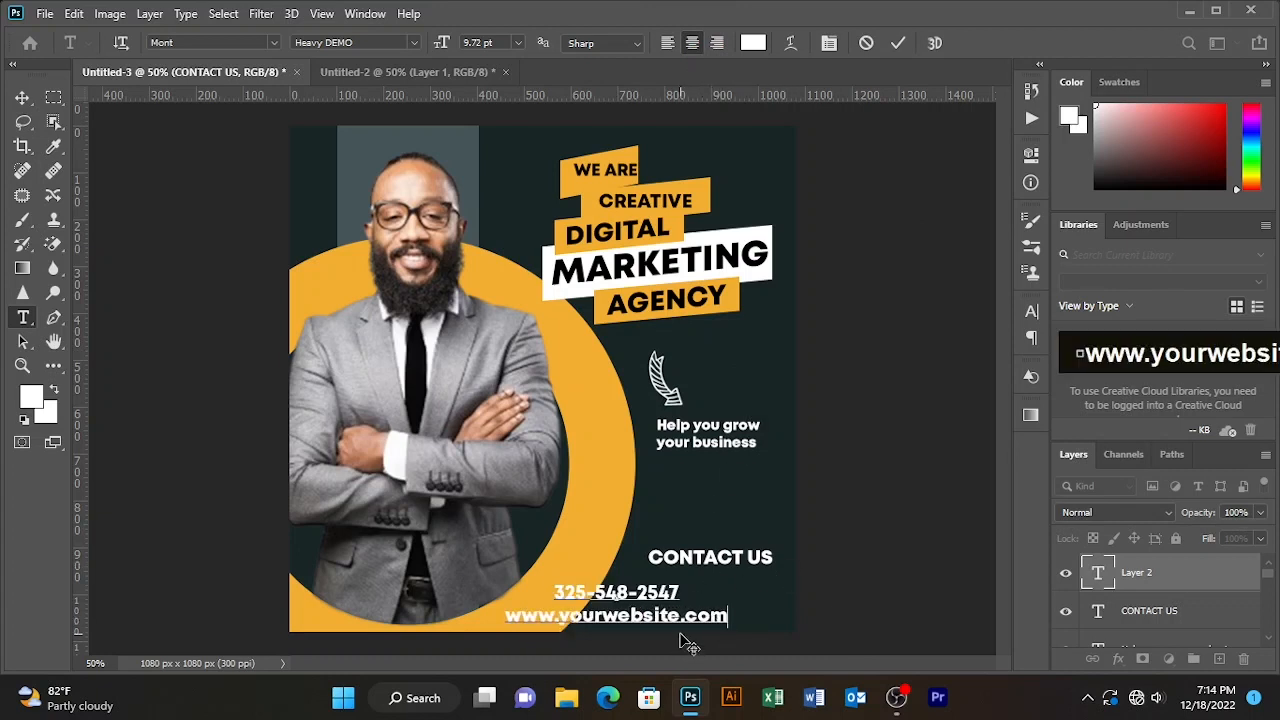
pyautogui.moveTo(688, 643); pyautogui.dragTo(780, 630)
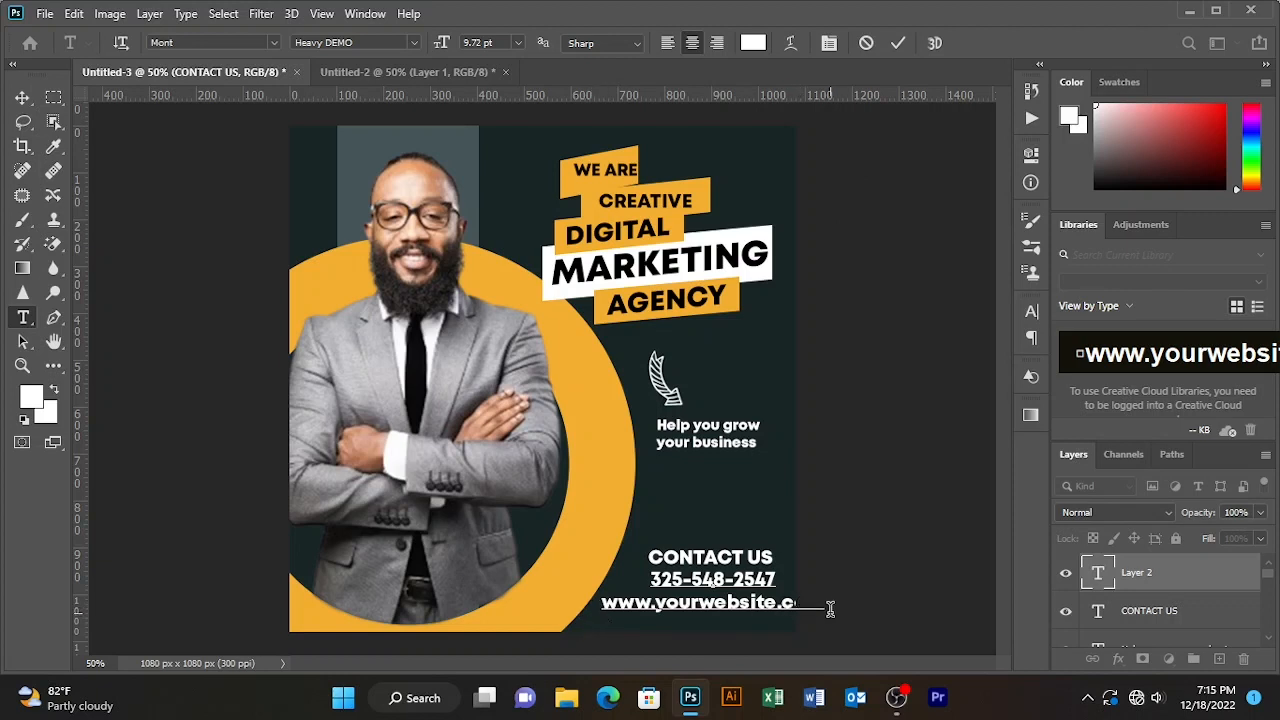
# - Reduce the phone and website font size, reposition the lines, and commit
pyautogui.moveTo(830, 608); pyautogui.dragTo(568, 538)
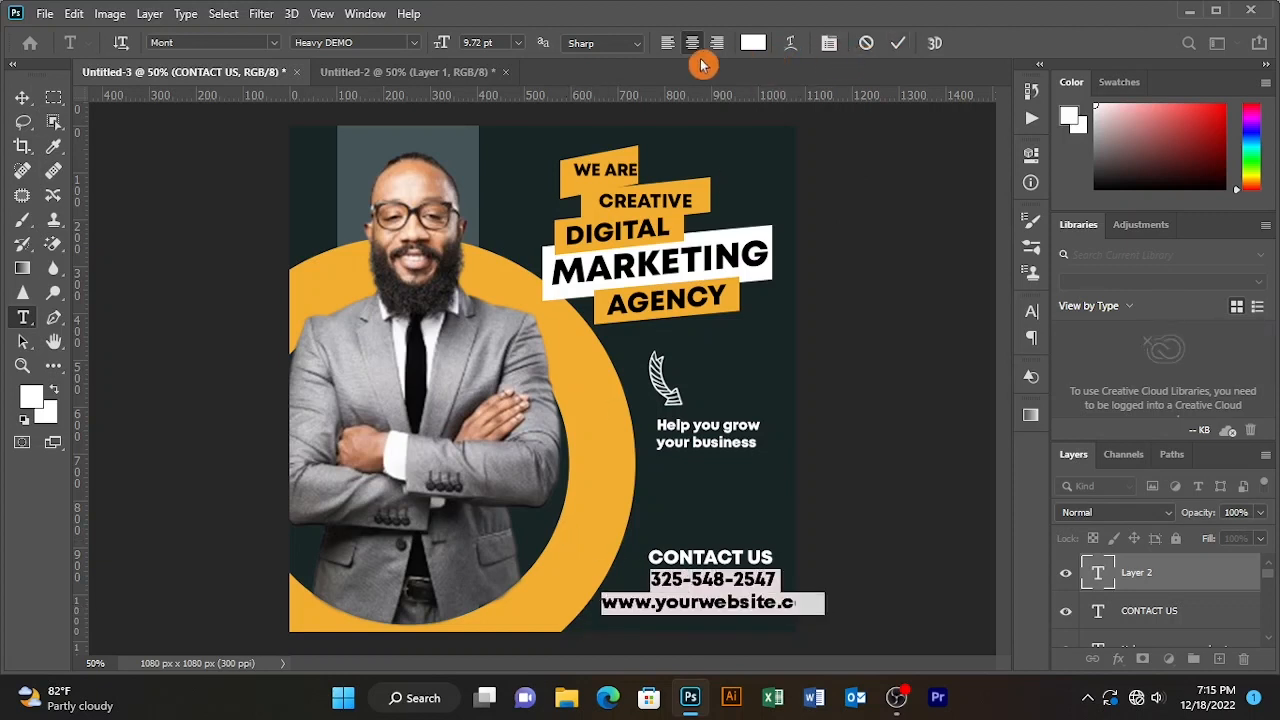
pyautogui.moveTo(441, 45); pyautogui.dragTo(437, 43)
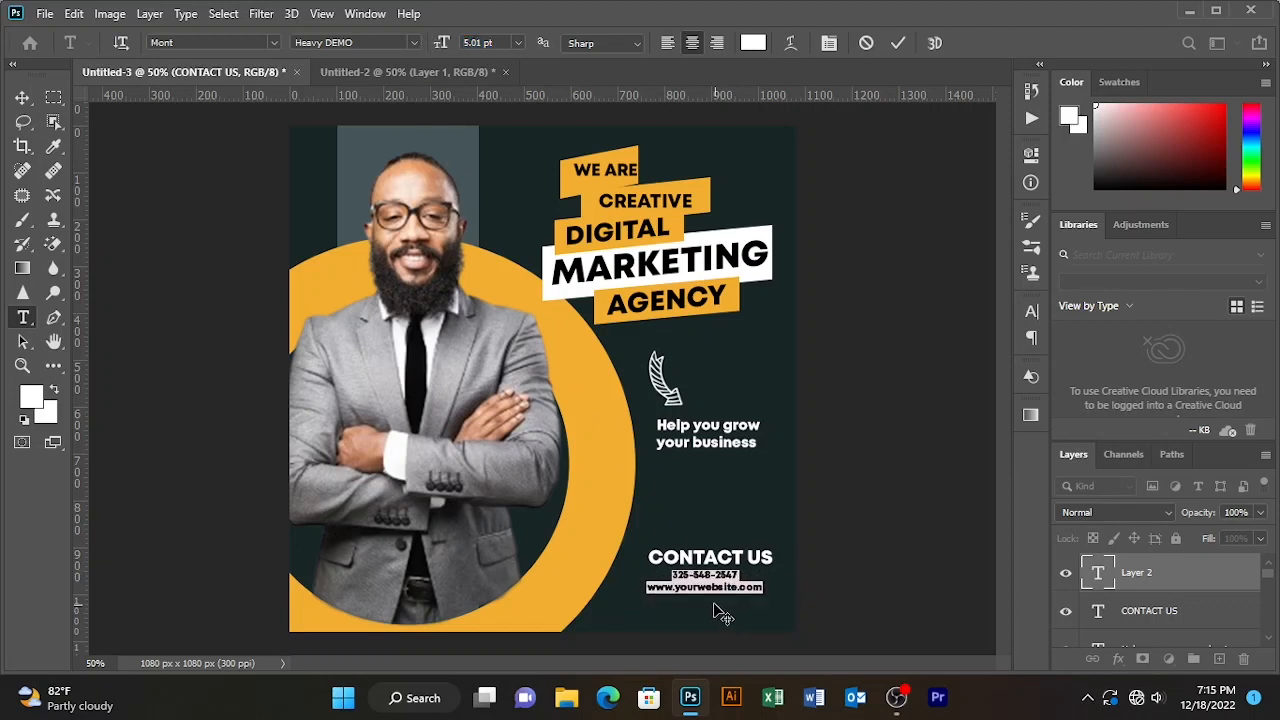
pyautogui.moveTo(714, 605); pyautogui.dragTo(719, 609)
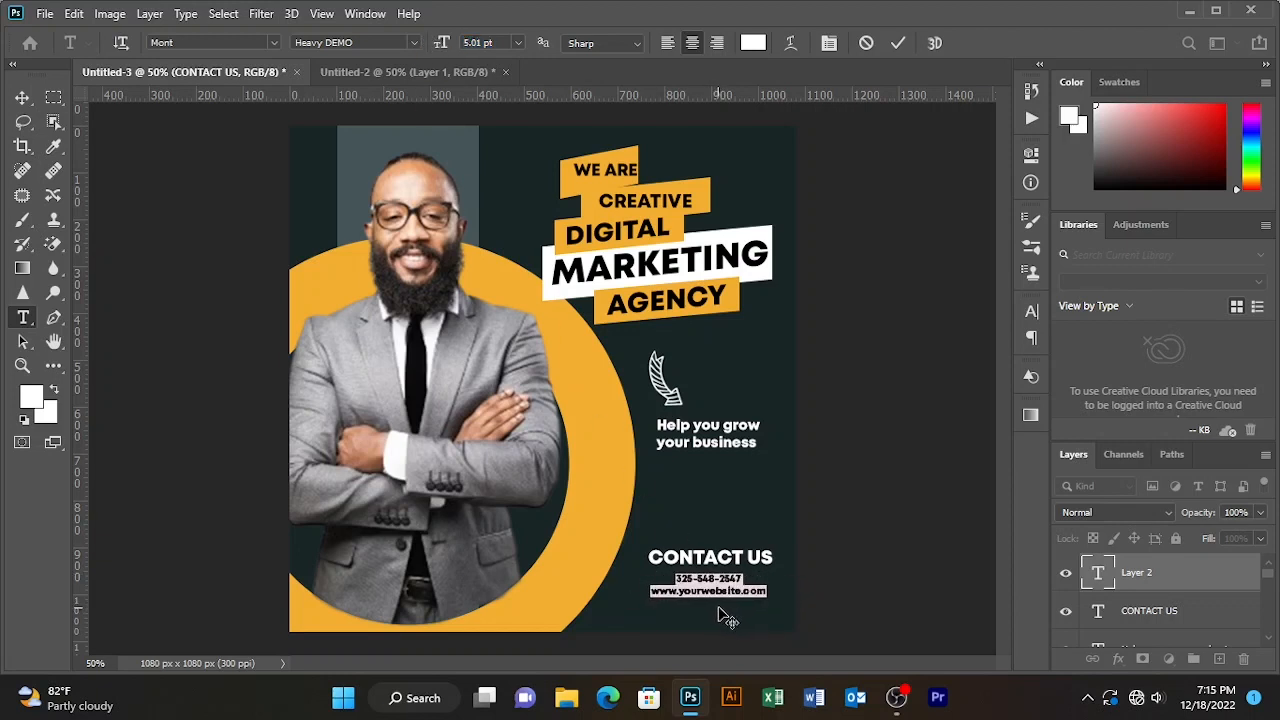
pyautogui.click(897, 48)
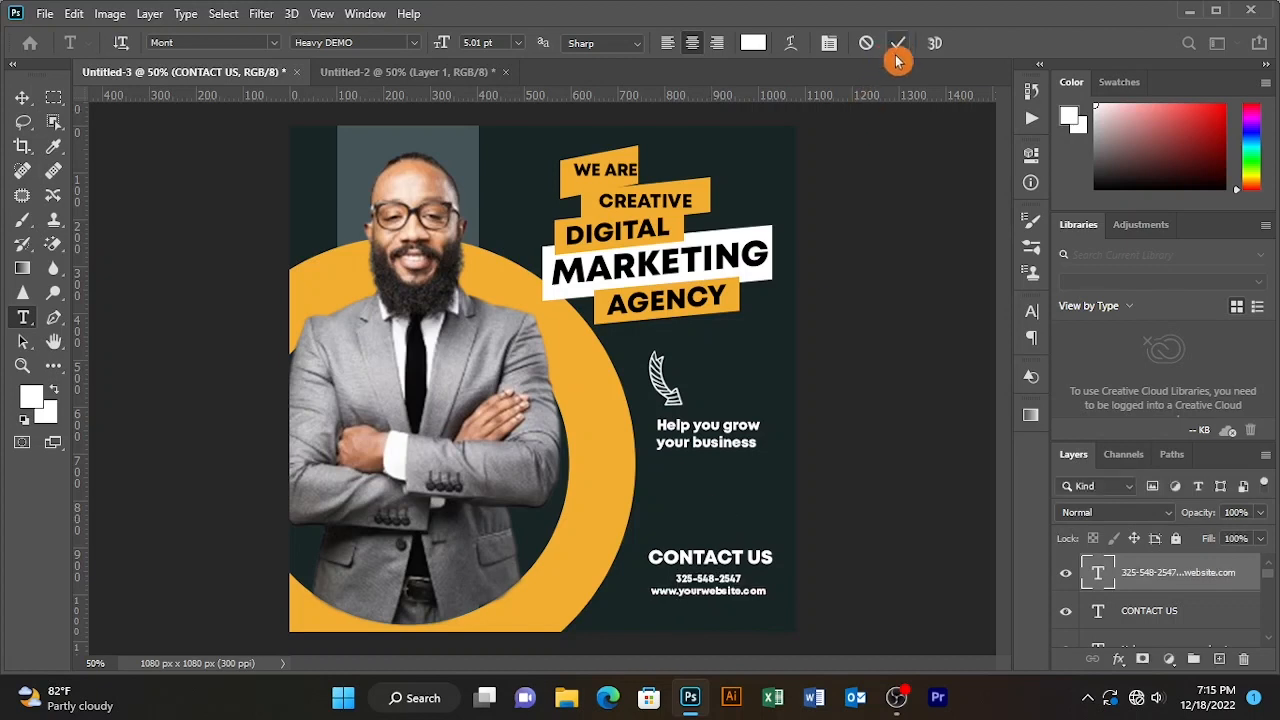
# - Scale the whole CONTACT US footer block down to about 84%
pyautogui.click(31, 101)
pyautogui.moveTo(820, 537); pyautogui.dragTo(706, 600)
pyautogui.moveTo(709, 556); pyautogui.dragTo(683, 566)
pyautogui.press('Return')
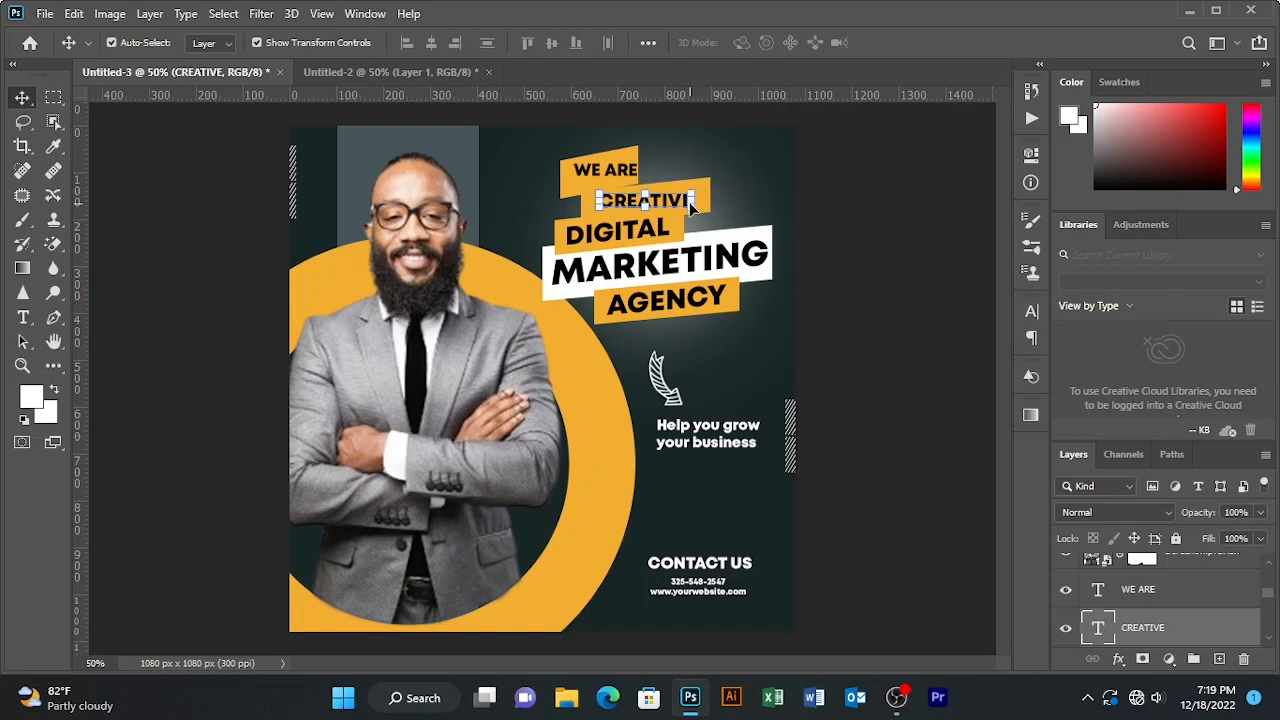
# - Skew CREATIVE via Edit > Transform > Skew so it tilts upward, then set it onto its bar
pyautogui.click(74, 14)
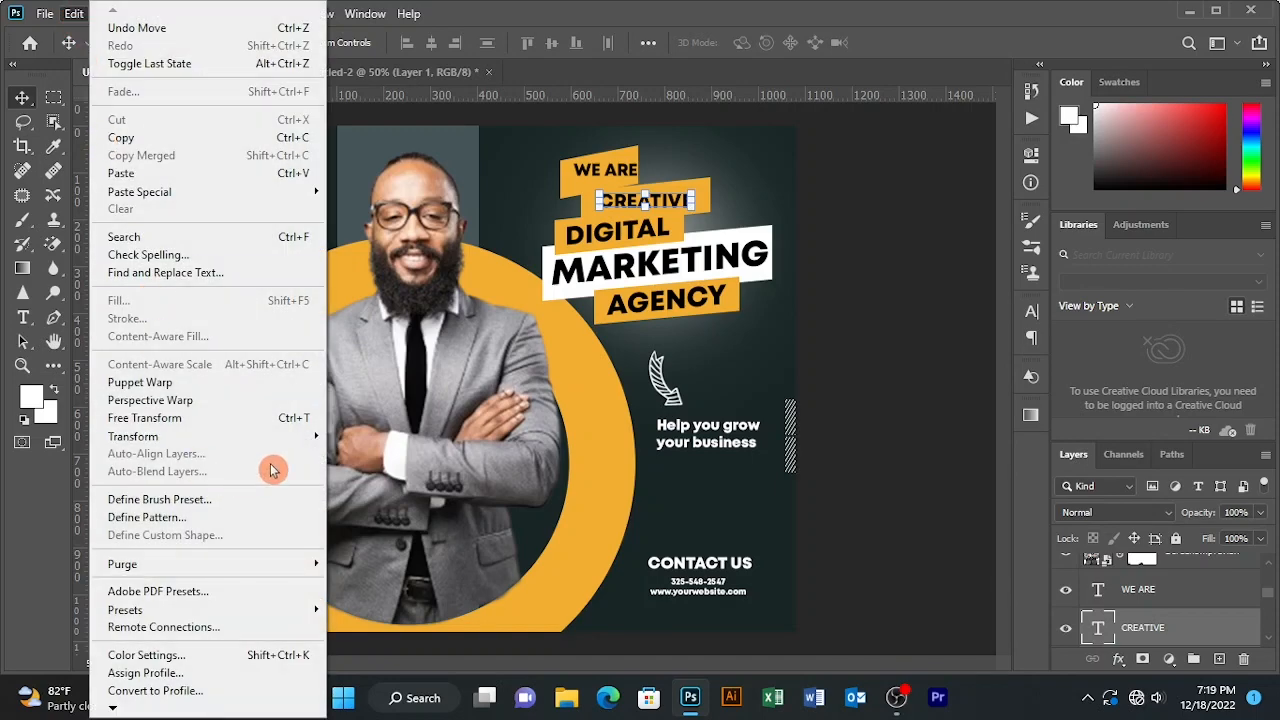
pyautogui.moveTo(229, 436)
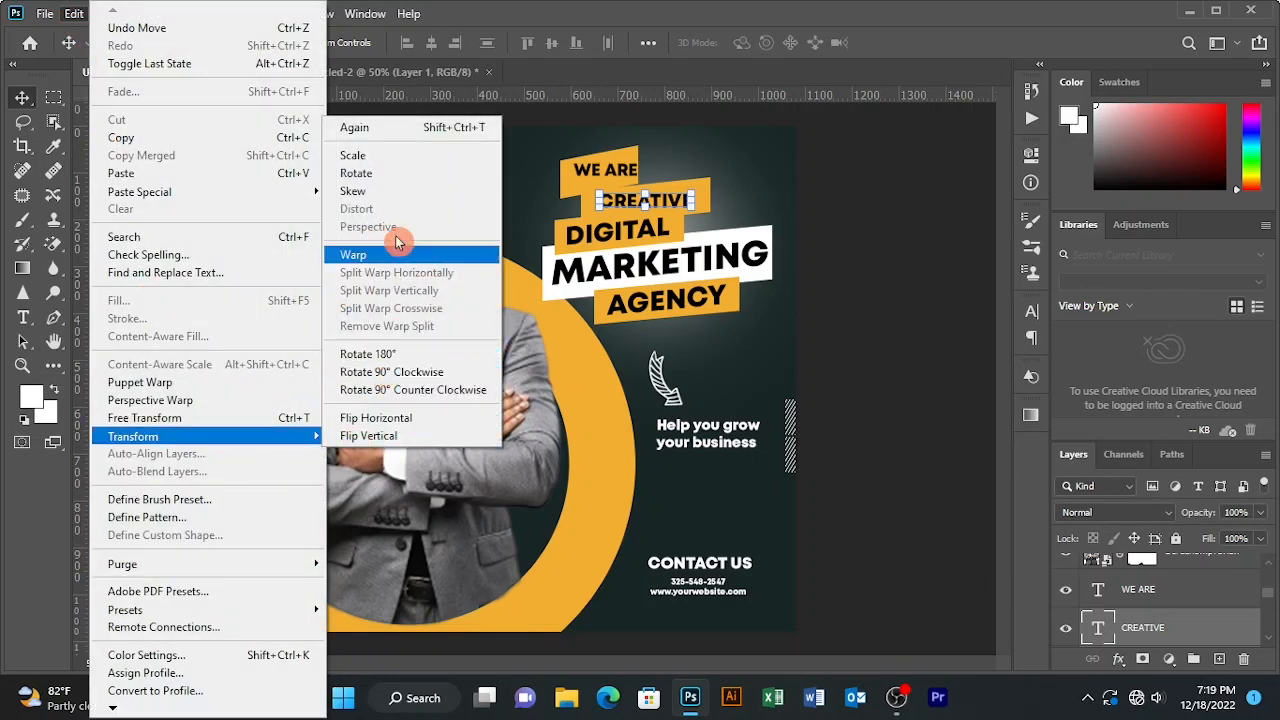
pyautogui.click(374, 191)
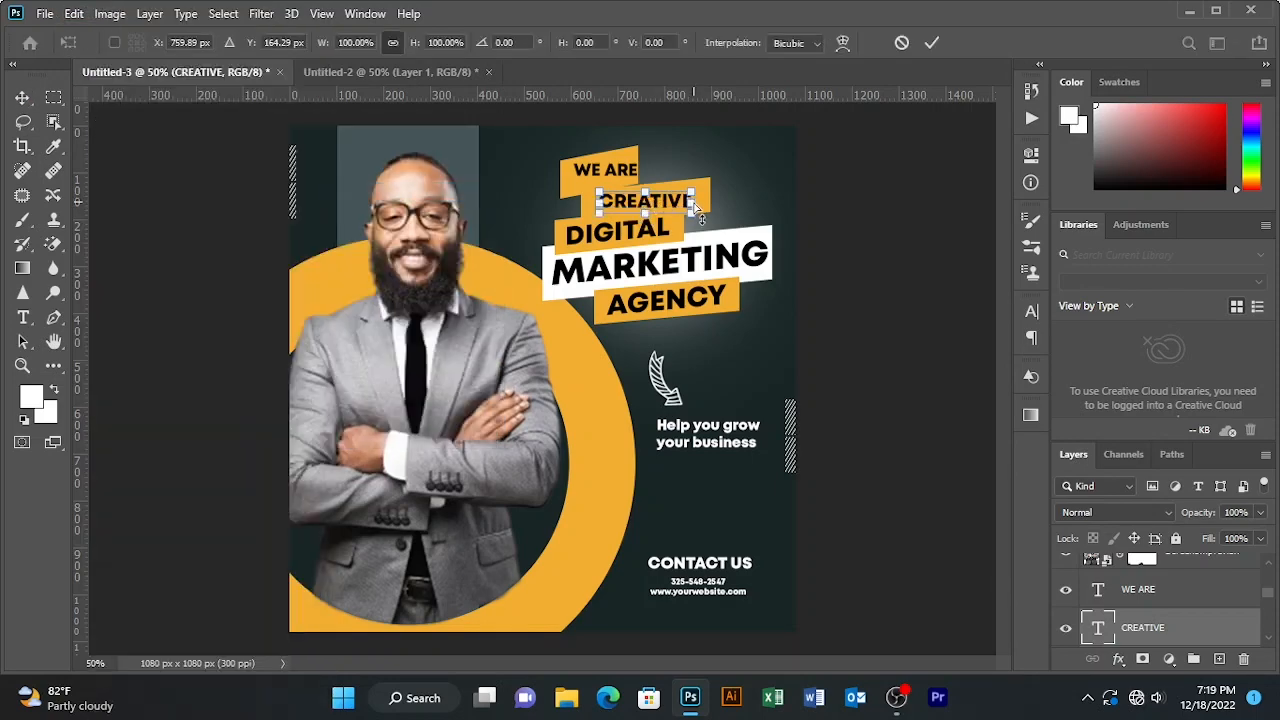
pyautogui.moveTo(695, 206); pyautogui.dragTo(697, 203)
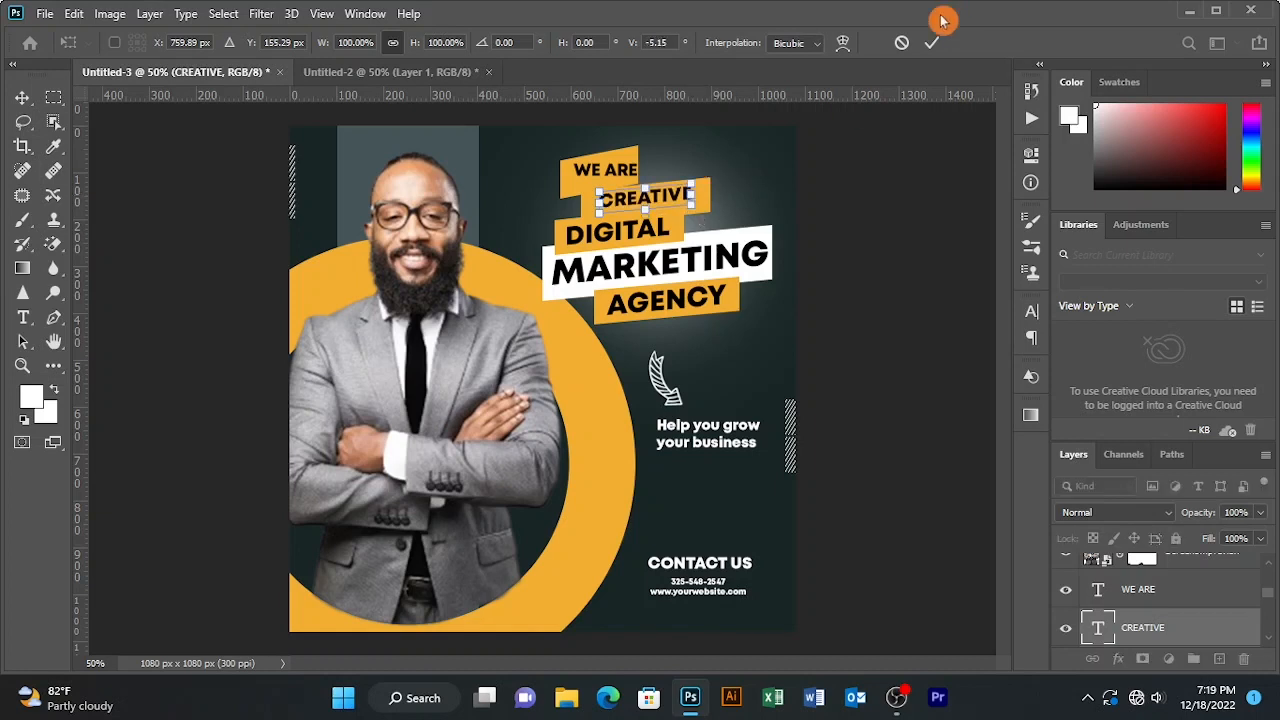
pyautogui.click(931, 42)
pyautogui.click(131, 150)
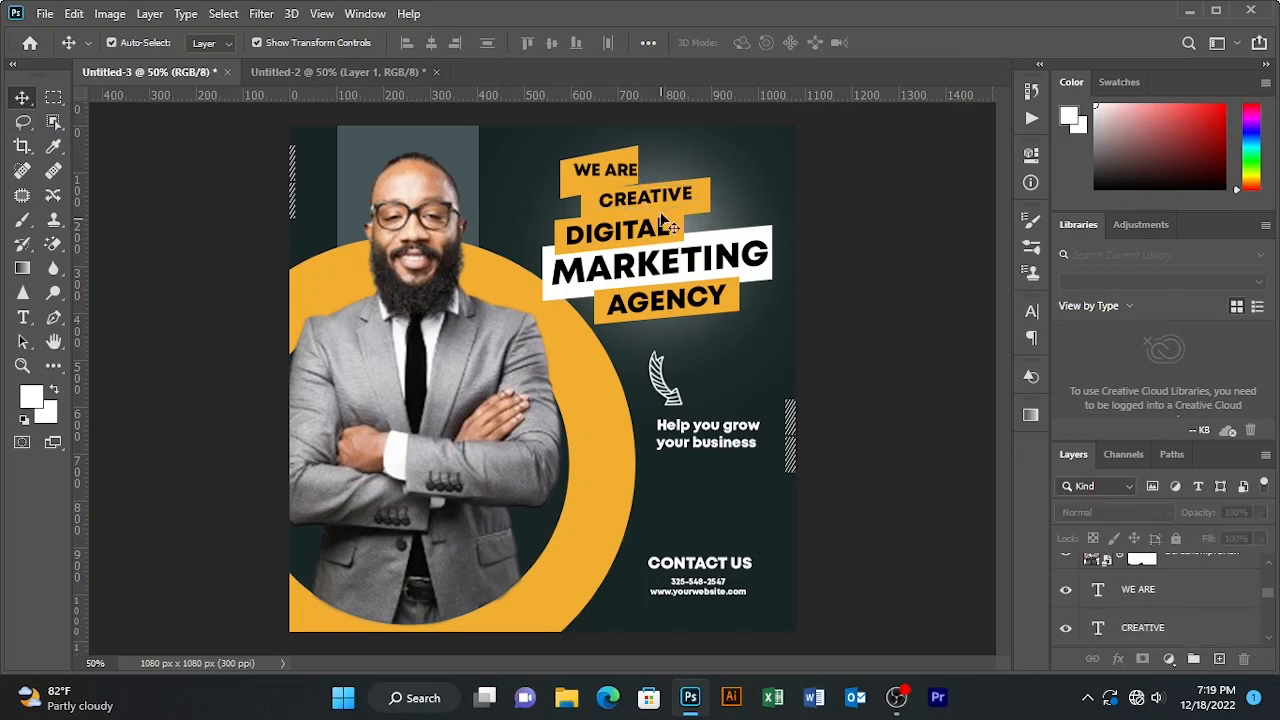
pyautogui.click(626, 198)
pyautogui.moveTo(626, 201); pyautogui.dragTo(619, 205)
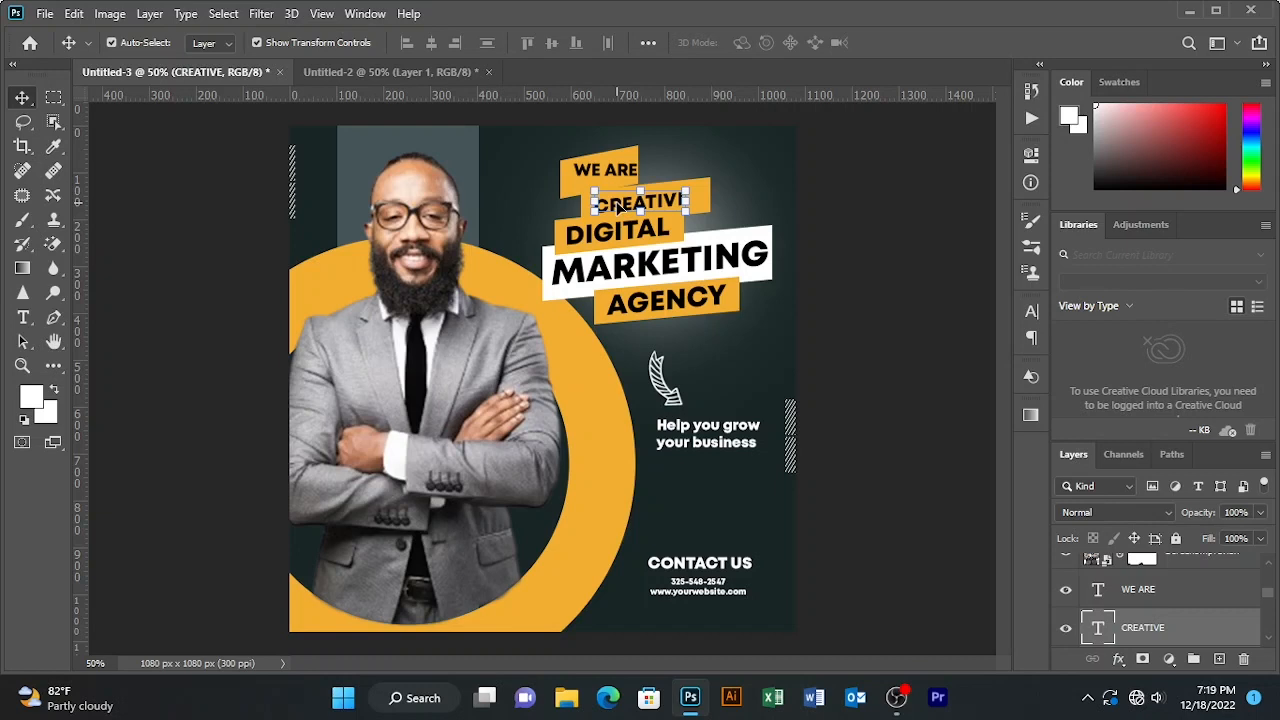
# - Narrow the CREATIVE bar to about 82% width with Free Transform
pyautogui.click(829, 189)
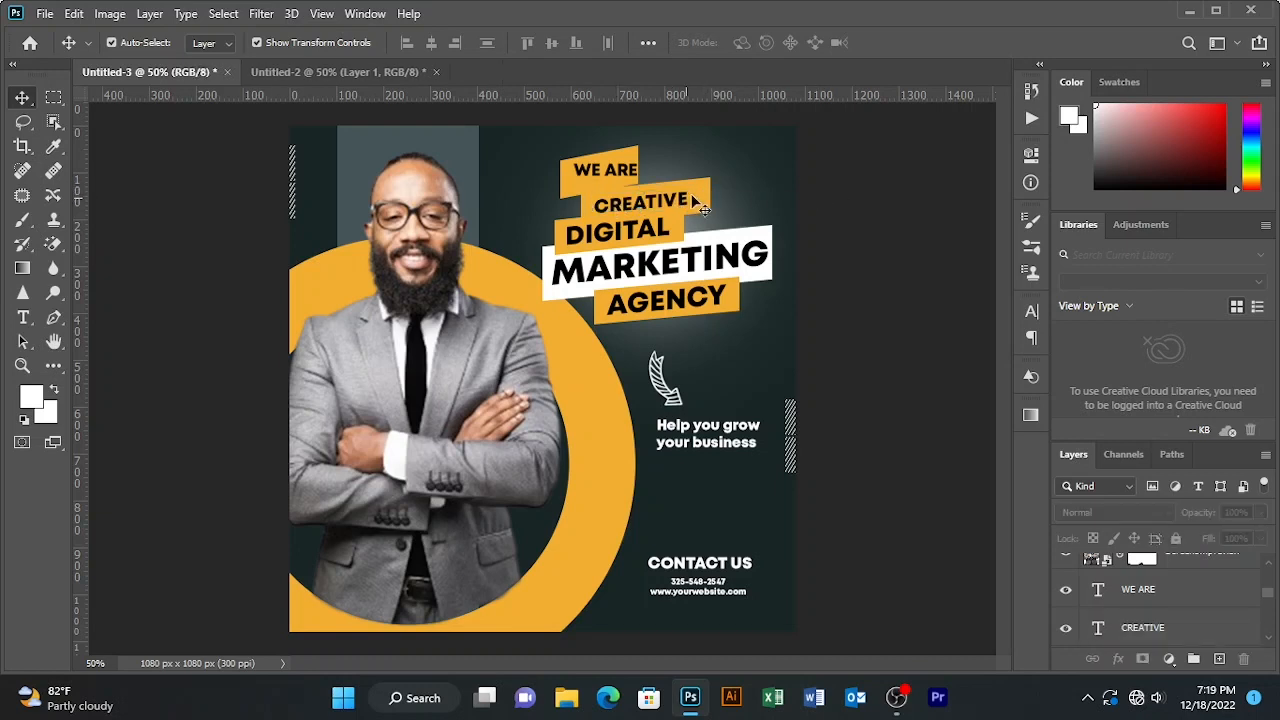
pyautogui.click(700, 200)
pyautogui.hotkey('ctrl', 't')
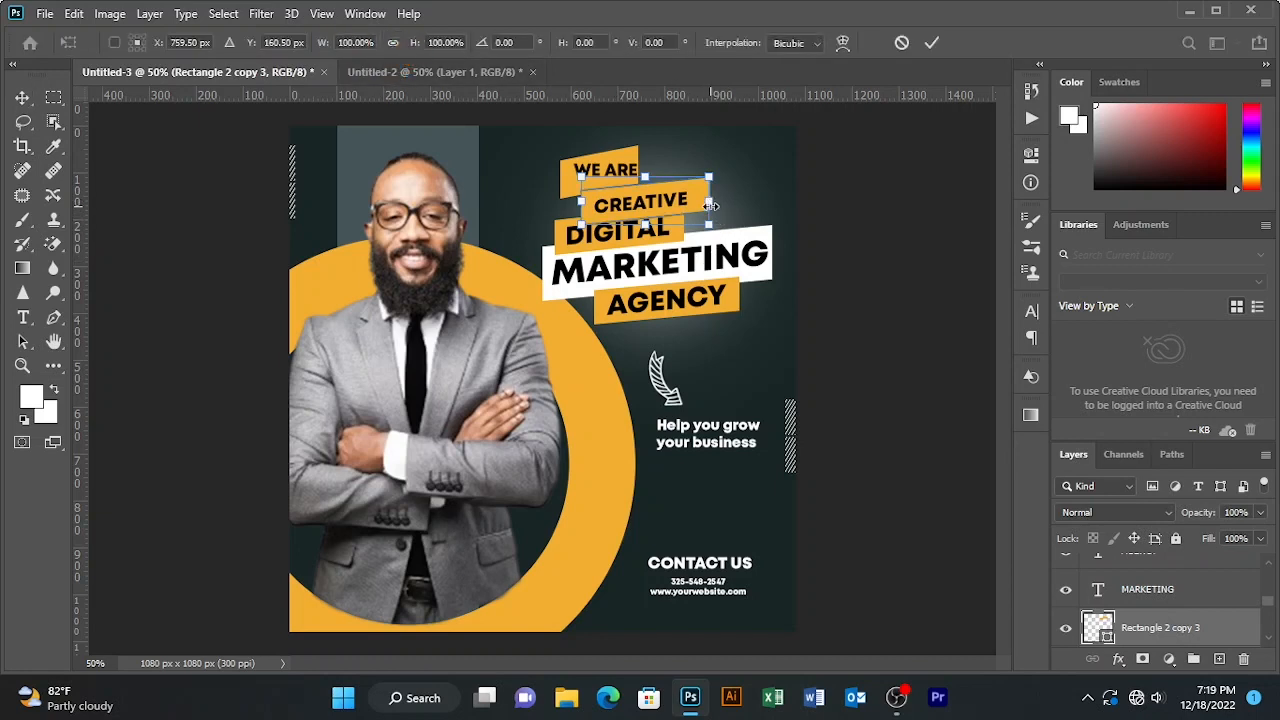
pyautogui.moveTo(707, 202); pyautogui.dragTo(688, 204)
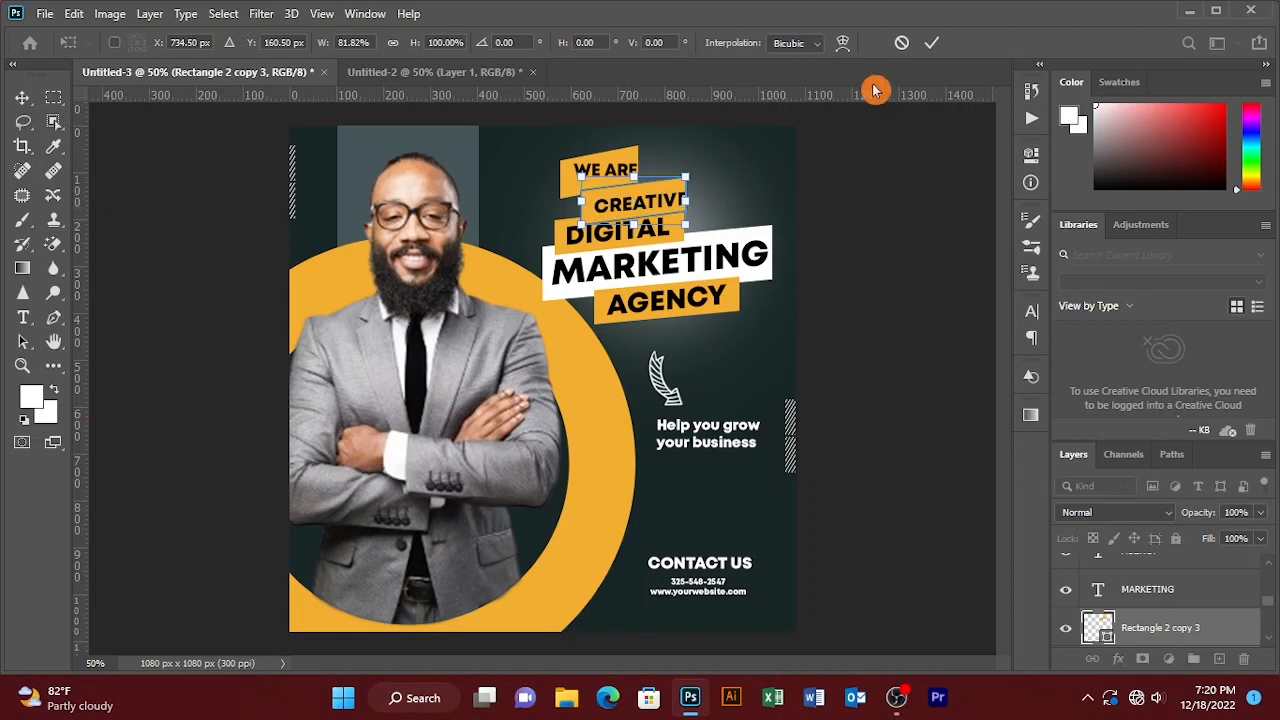
pyautogui.click(931, 42)
# - Move the CREATIVE text about 11 px left and select the WE ARE text and bar
pyautogui.moveTo(648, 206); pyautogui.dragTo(642, 210)
pyautogui.click(838, 184)
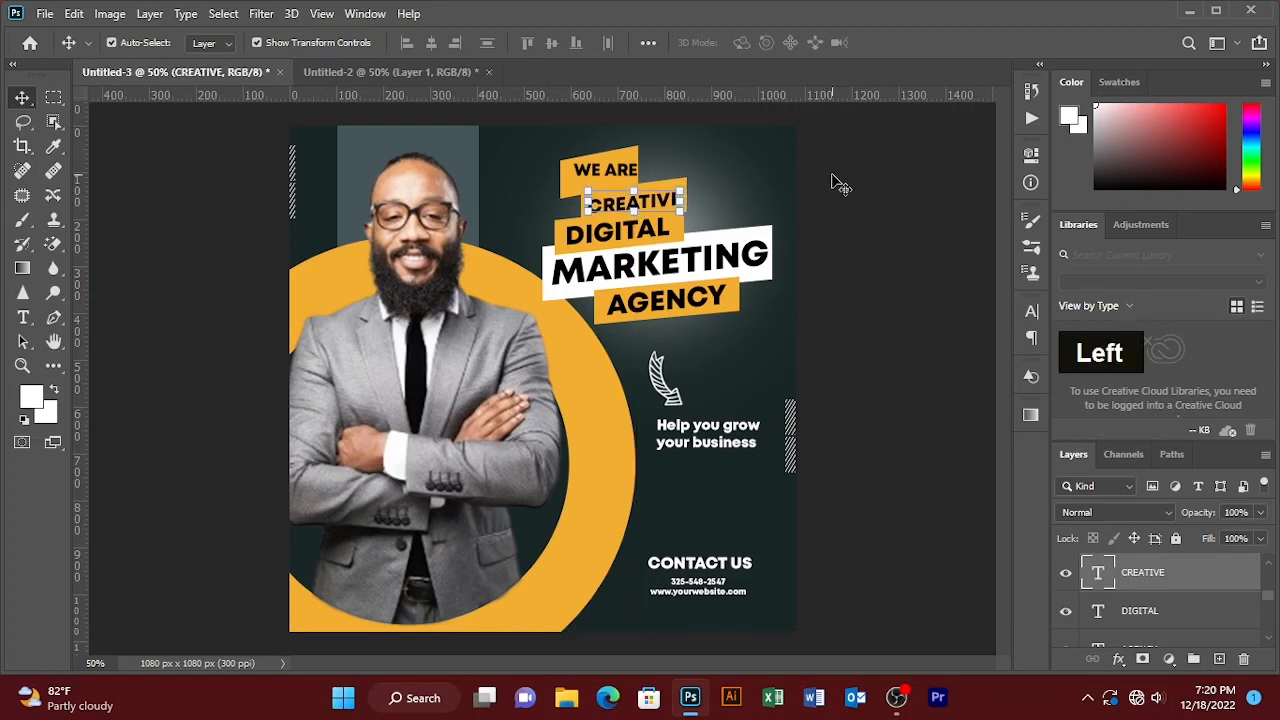
pyautogui.click(626, 182)
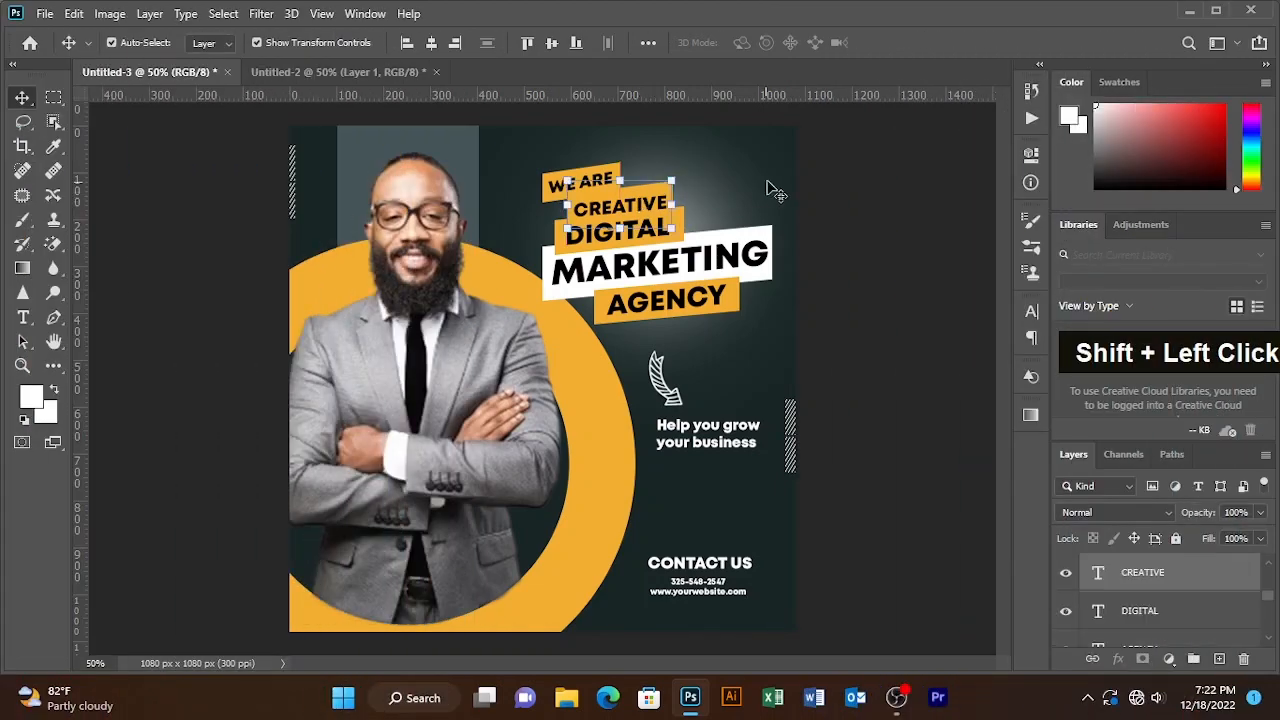
pyautogui.click(850, 178)
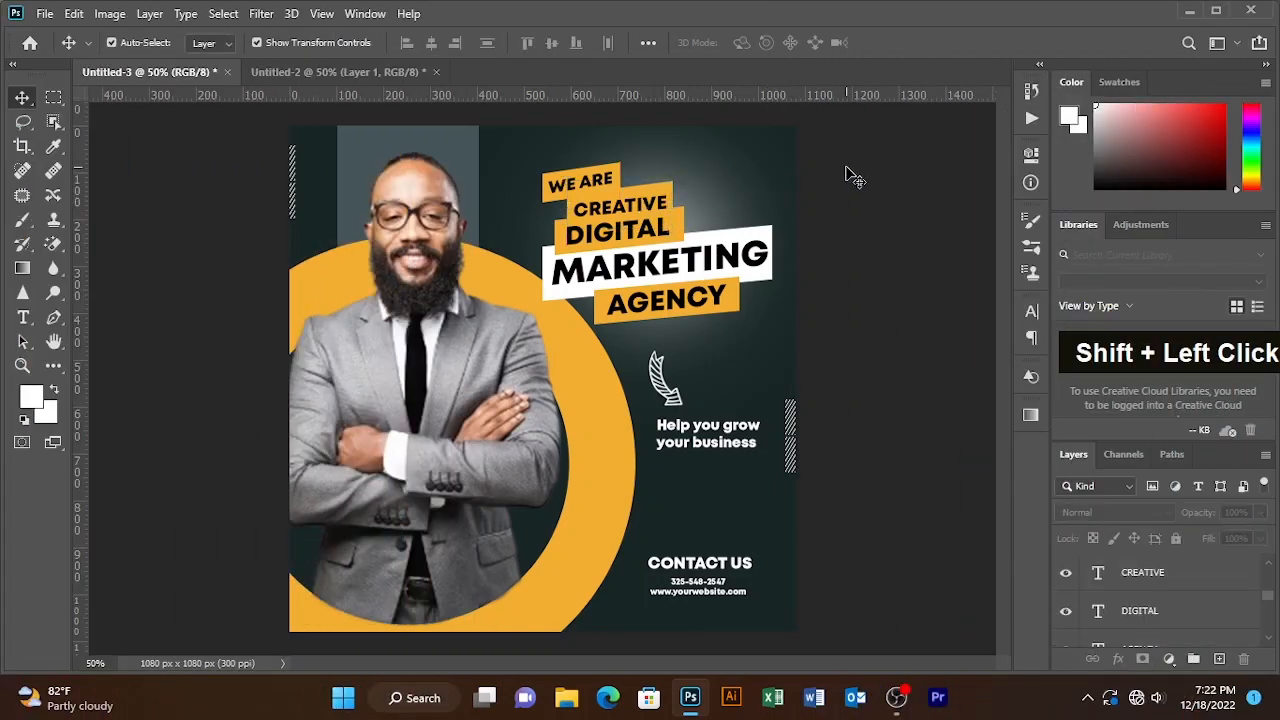
pyautogui.click(660, 197)
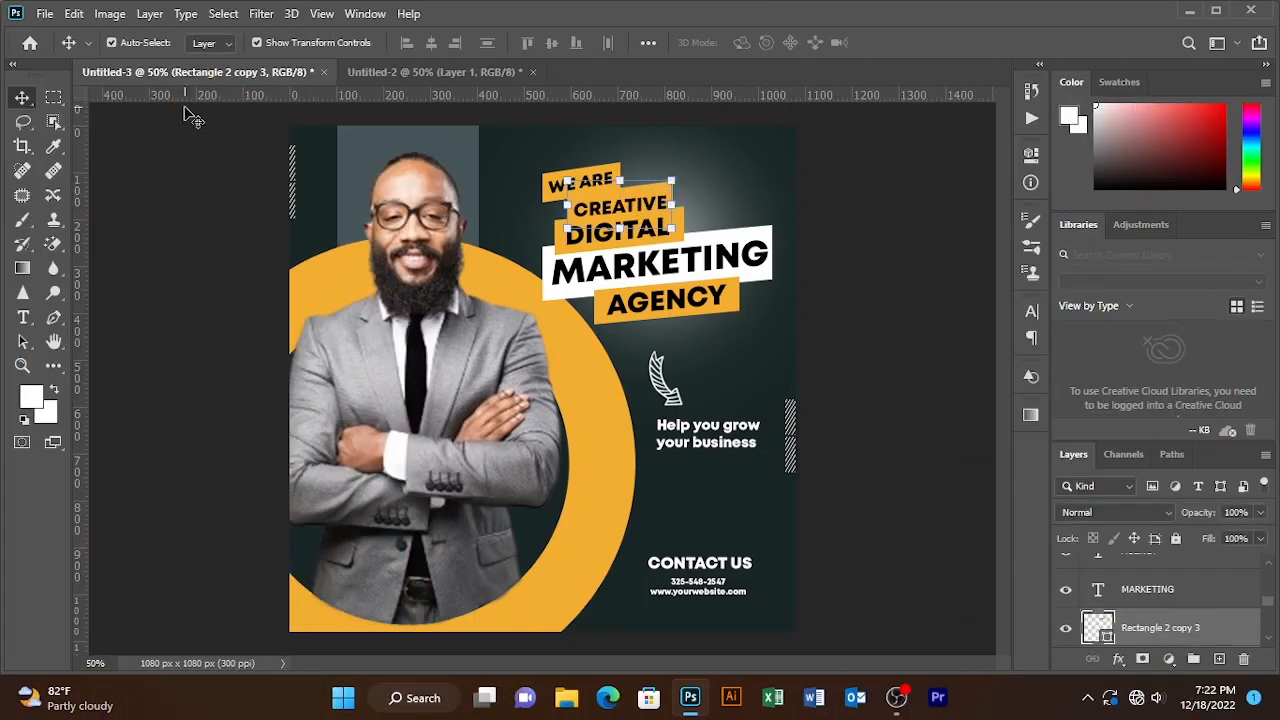
# - Change the CREATIVE bar's shape fill from orange to white
pyautogui.click(54, 366)
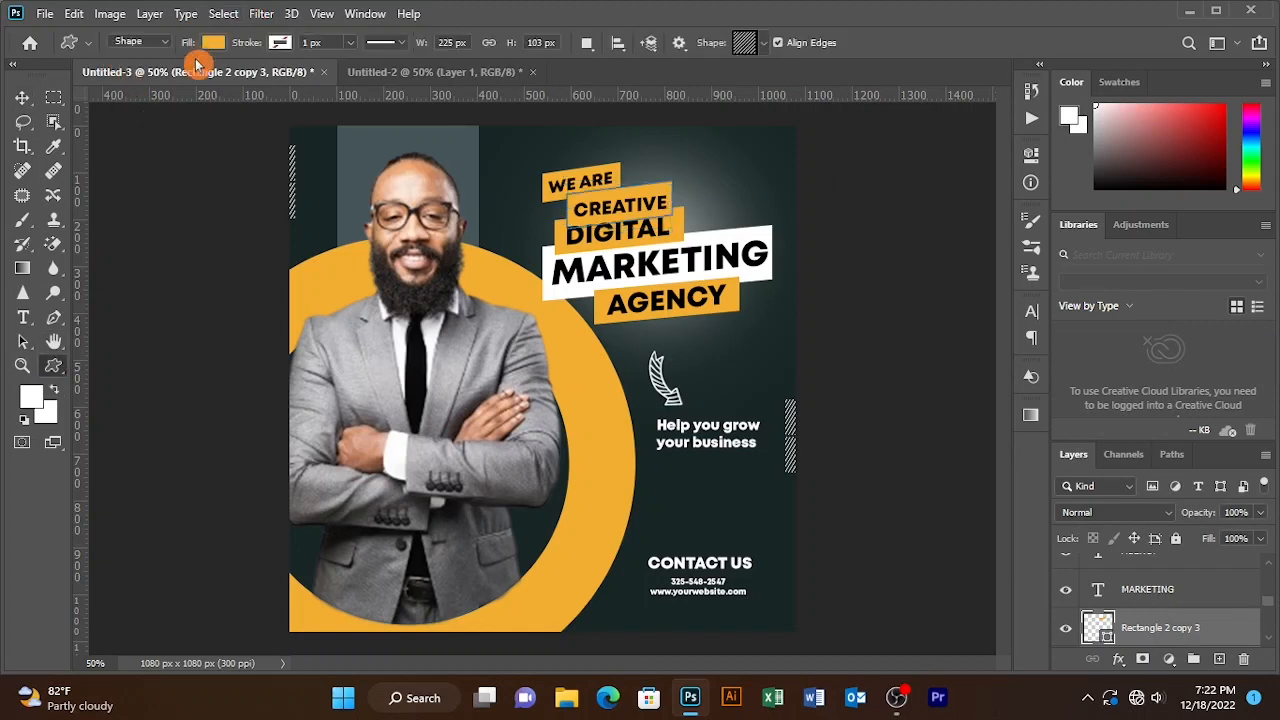
pyautogui.click(212, 42)
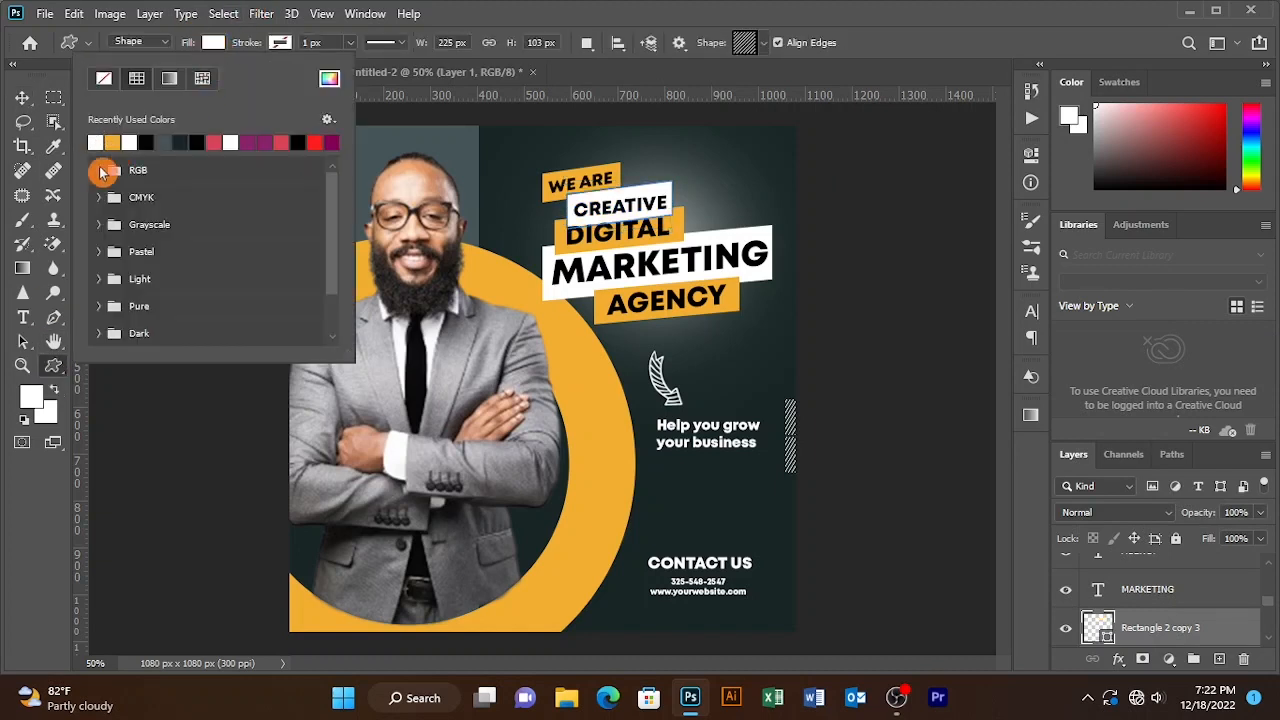
pyautogui.click(22, 97)
# - Try the white bar's layer beneath Rectangle 2, then restore it above
pyautogui.click(879, 178)
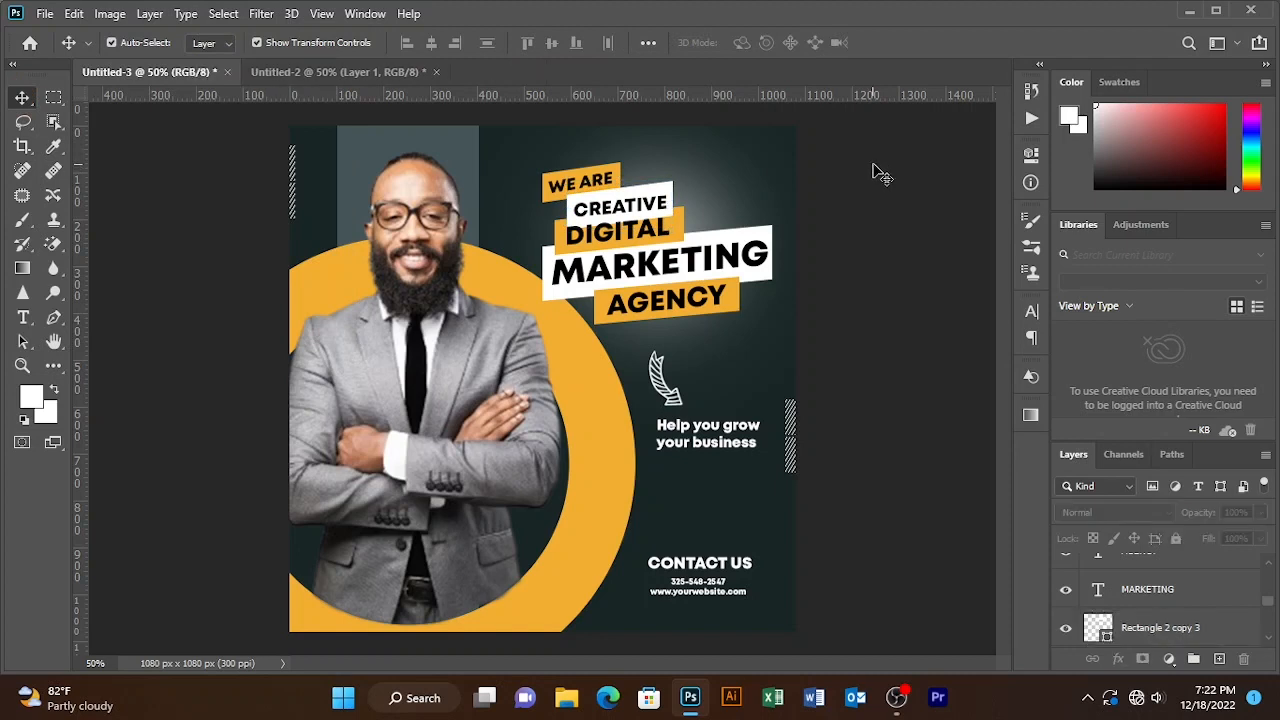
pyautogui.click(664, 212)
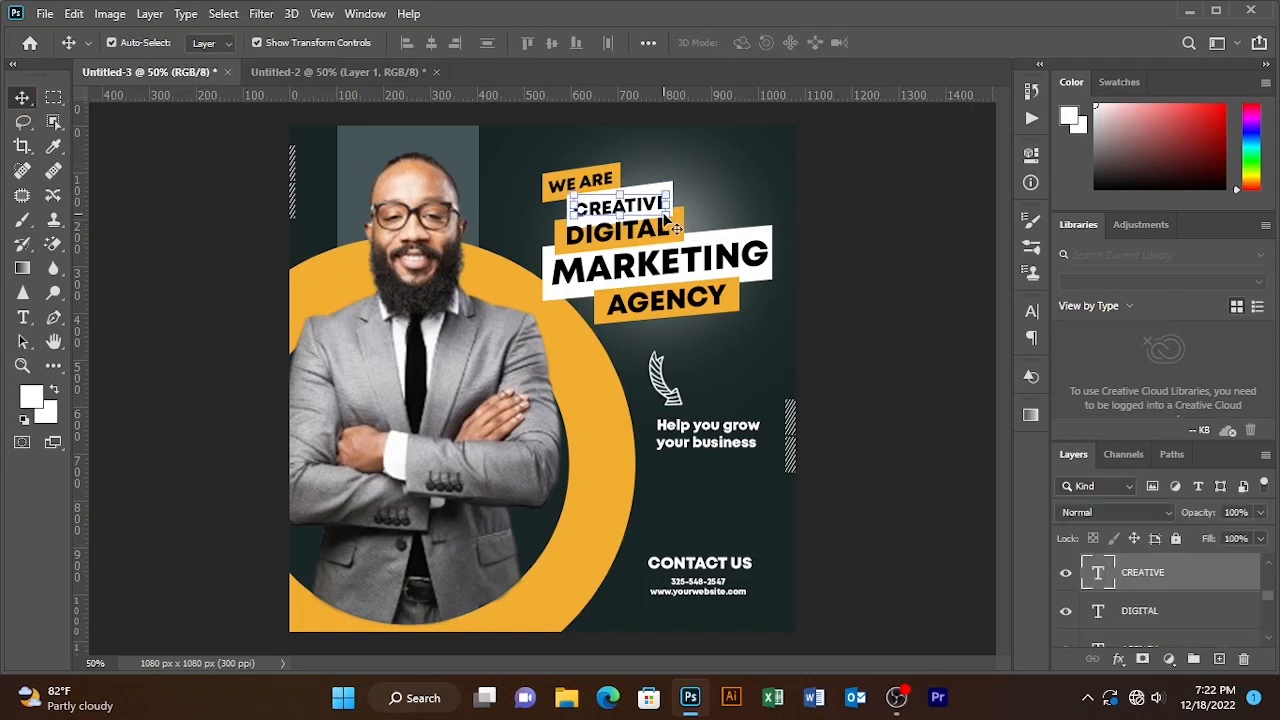
pyautogui.click(843, 177)
pyautogui.click(668, 188)
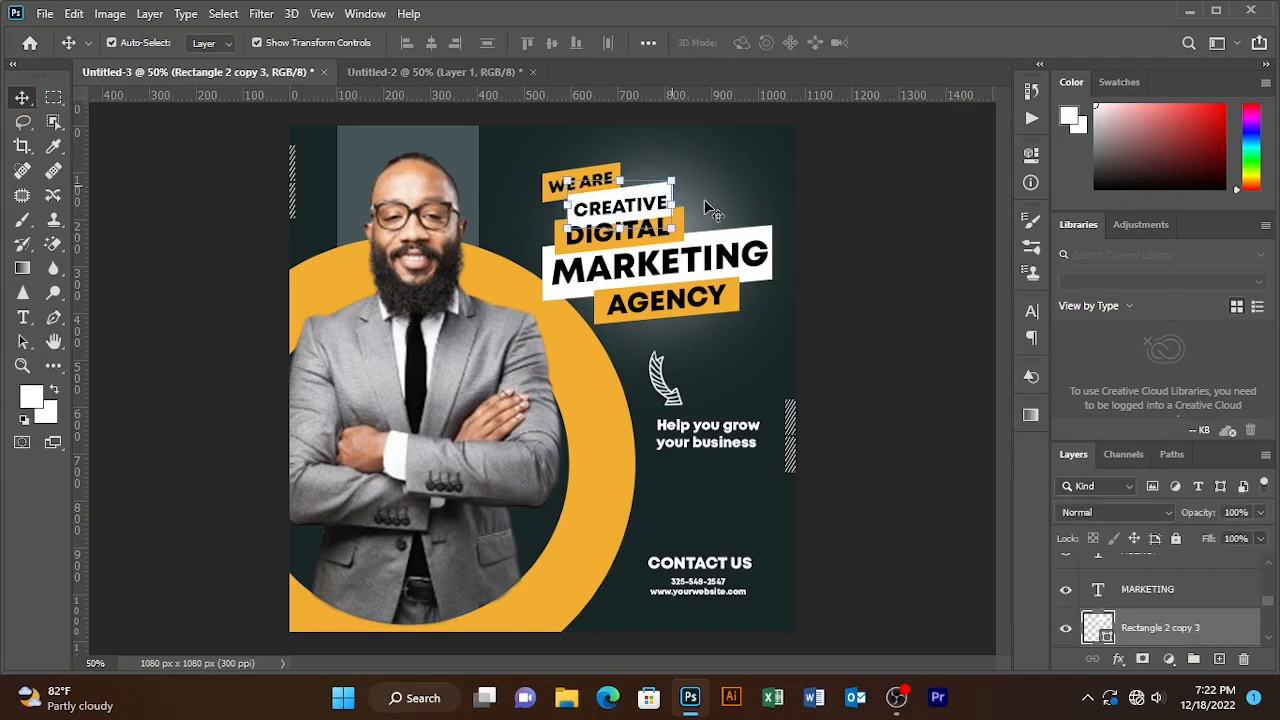
pyautogui.moveTo(1232, 643); pyautogui.dragTo(1222, 627)
pyautogui.moveTo(1192, 637); pyautogui.dragTo(1195, 648)
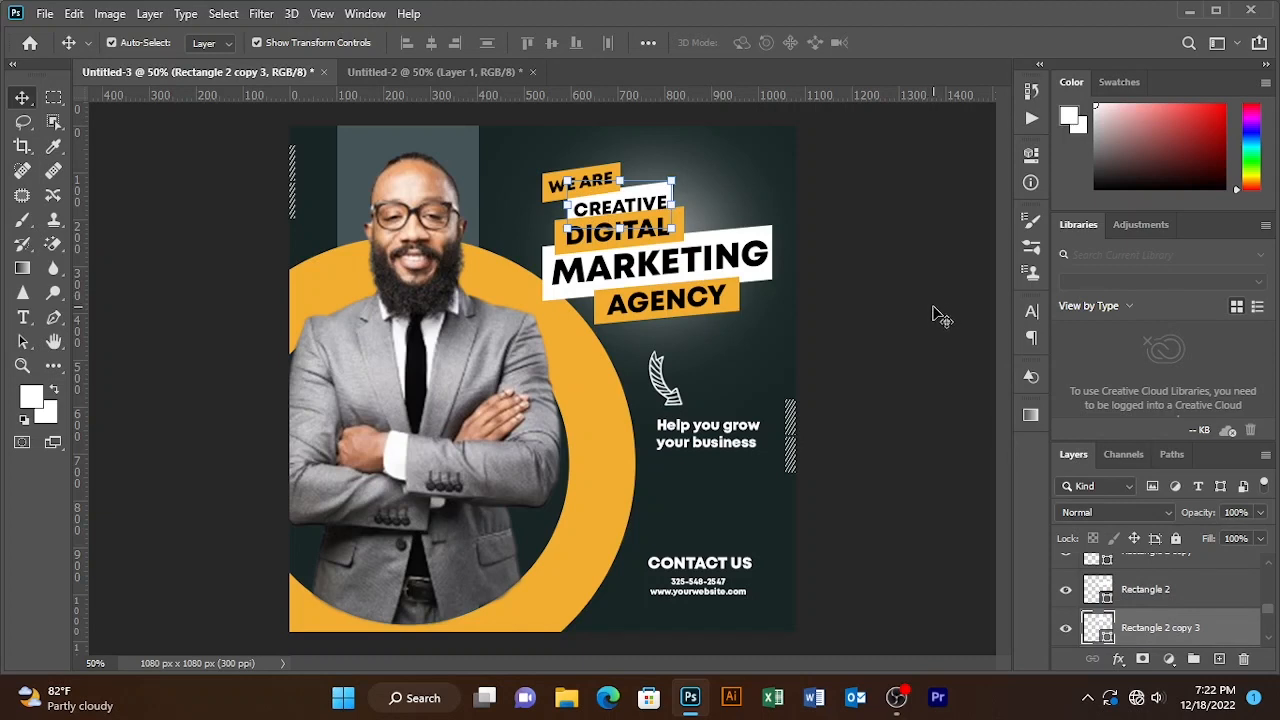
pyautogui.moveTo(1224, 638); pyautogui.dragTo(1194, 560)
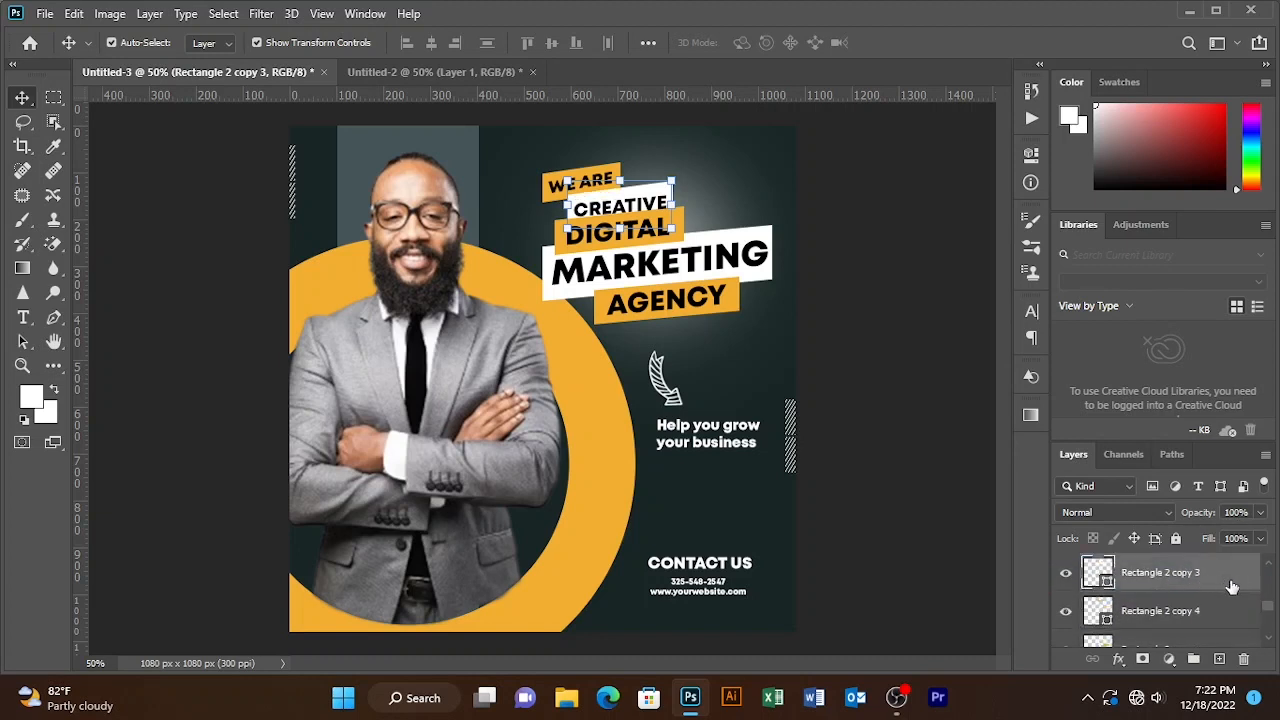
# - Nudge the CREATIVE text up two pixels to center it on the white bar
pyautogui.click(891, 277)
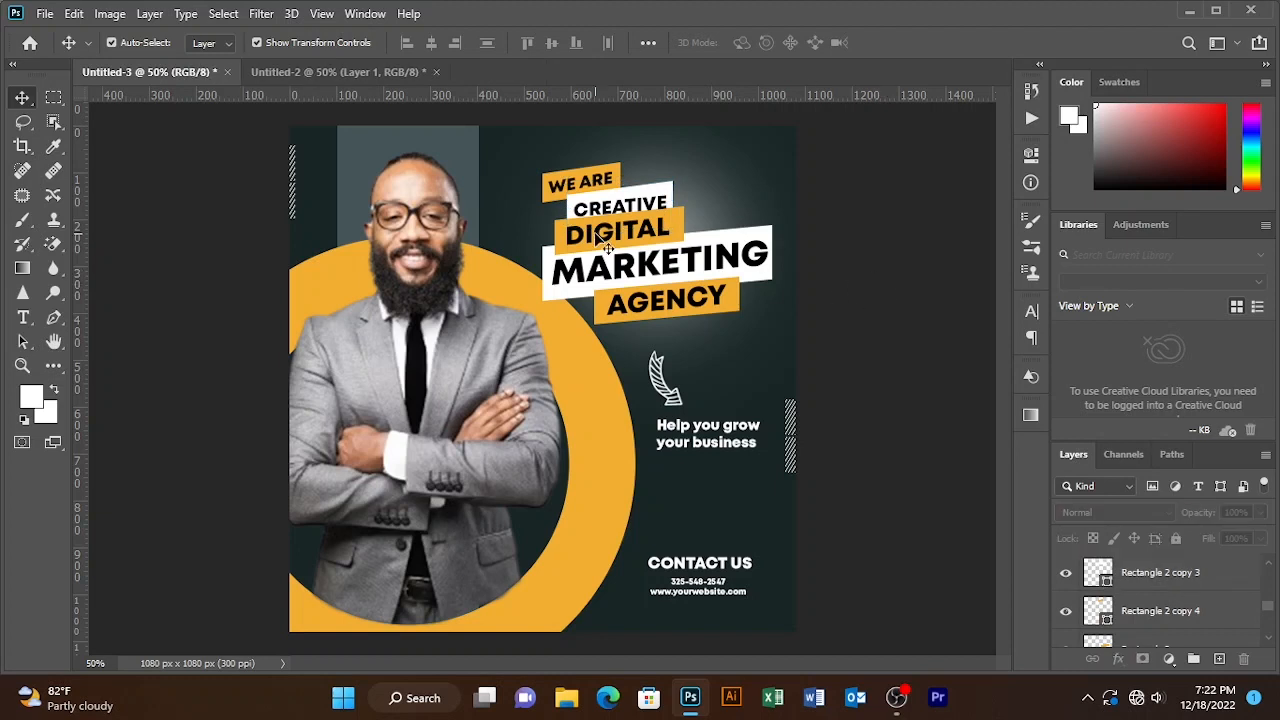
pyautogui.click(650, 215)
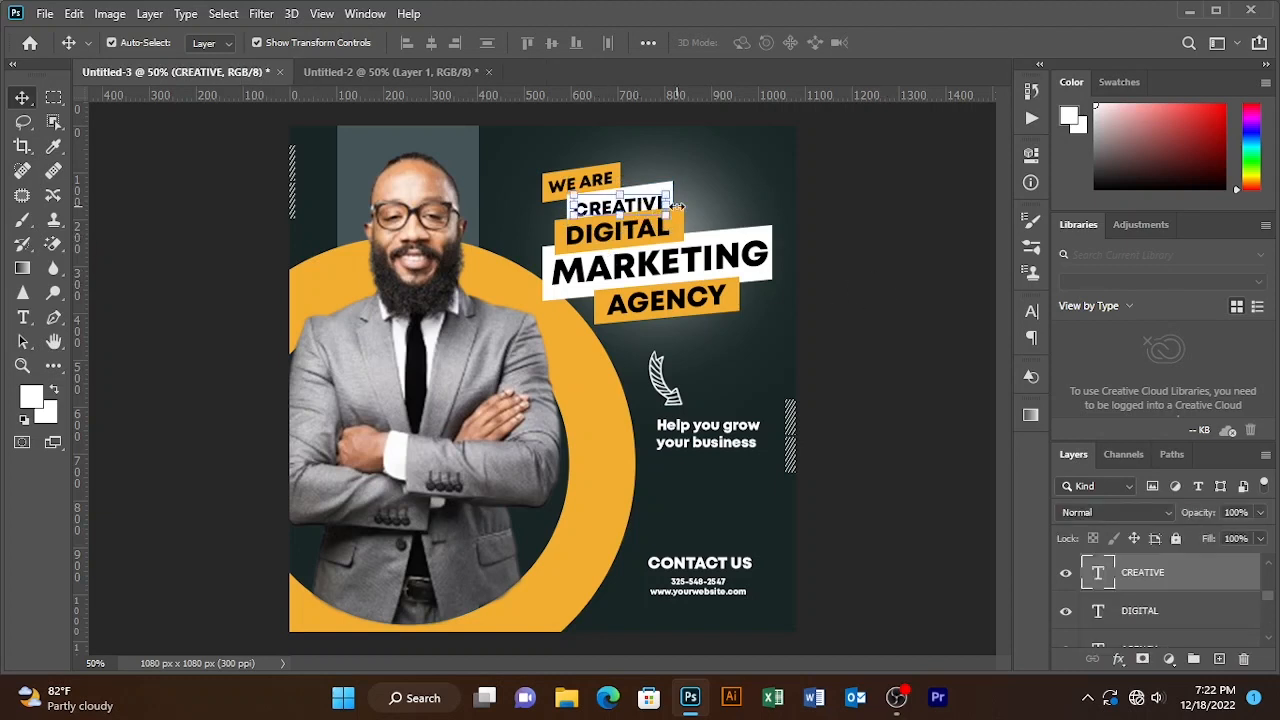
pyautogui.press('Up')
pyautogui.press('Up')
pyautogui.press('Up')
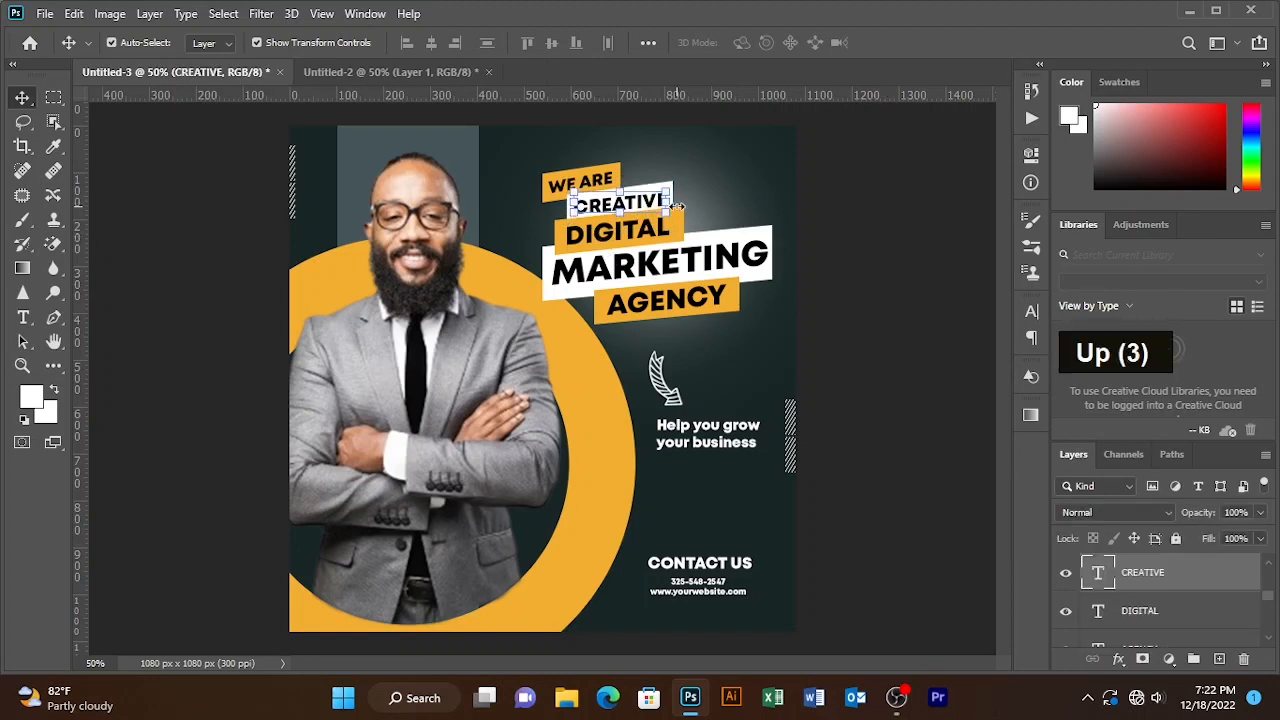
pyautogui.press('Up')
pyautogui.click(903, 198)
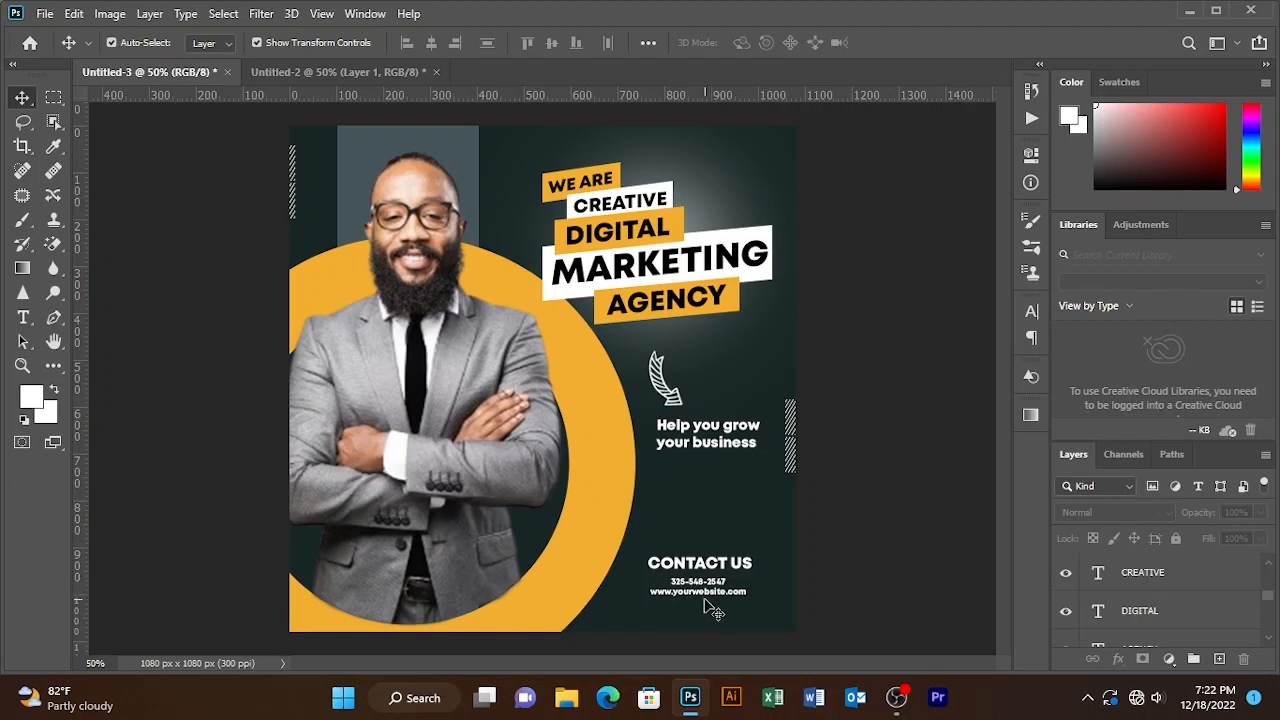
# - Enlarge the CONTACT US footer block to 109%
pyautogui.moveTo(850, 560); pyautogui.dragTo(680, 606)
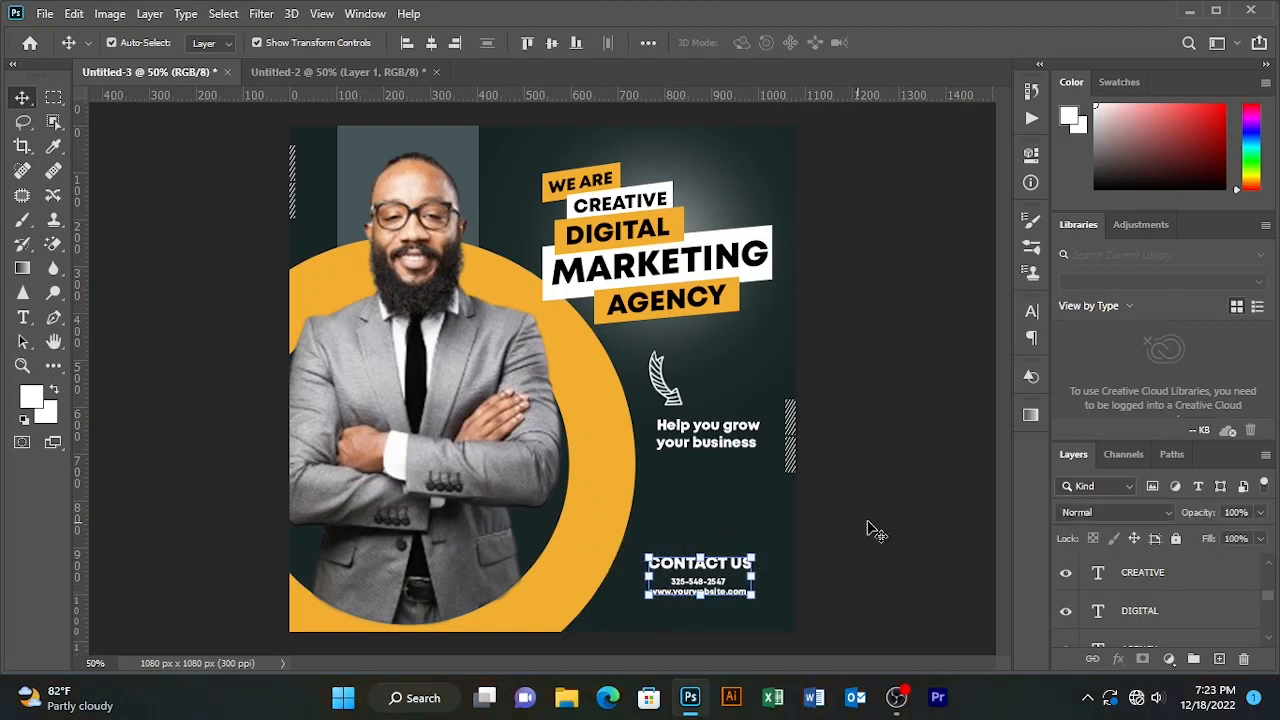
pyautogui.hotkey('ctrl', 't')
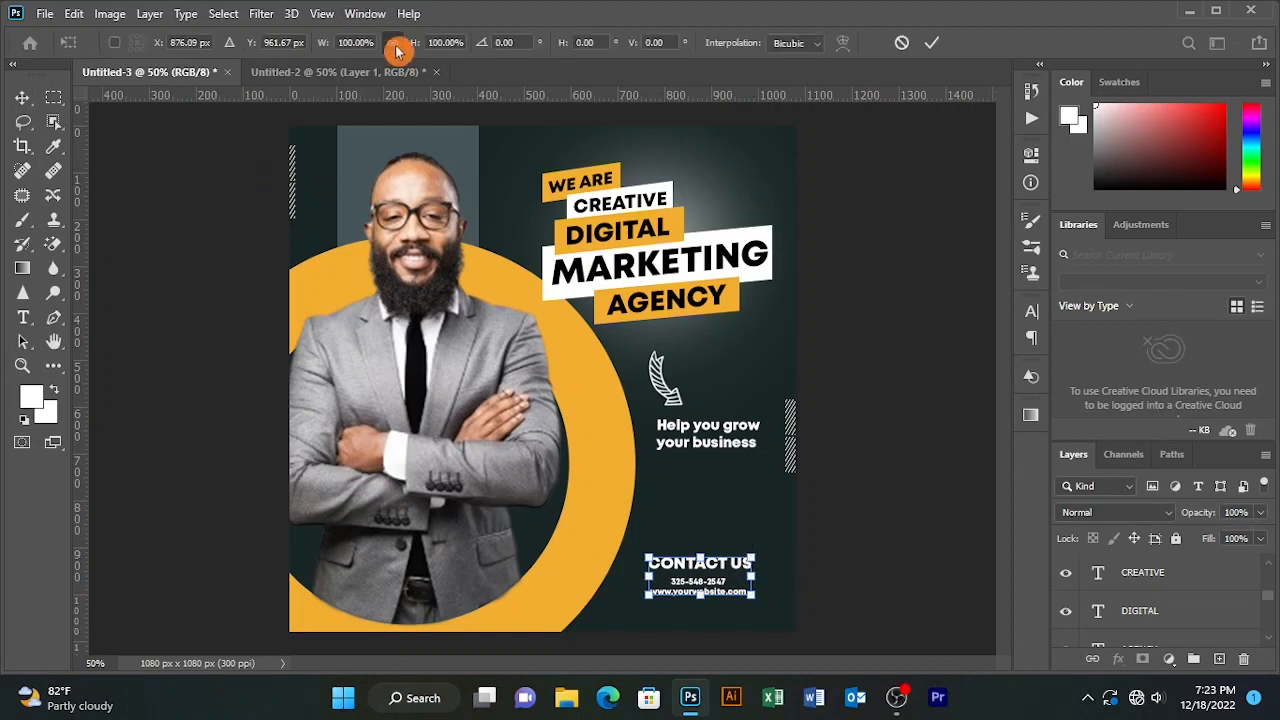
pyautogui.moveTo(415, 48); pyautogui.dragTo(423, 48)
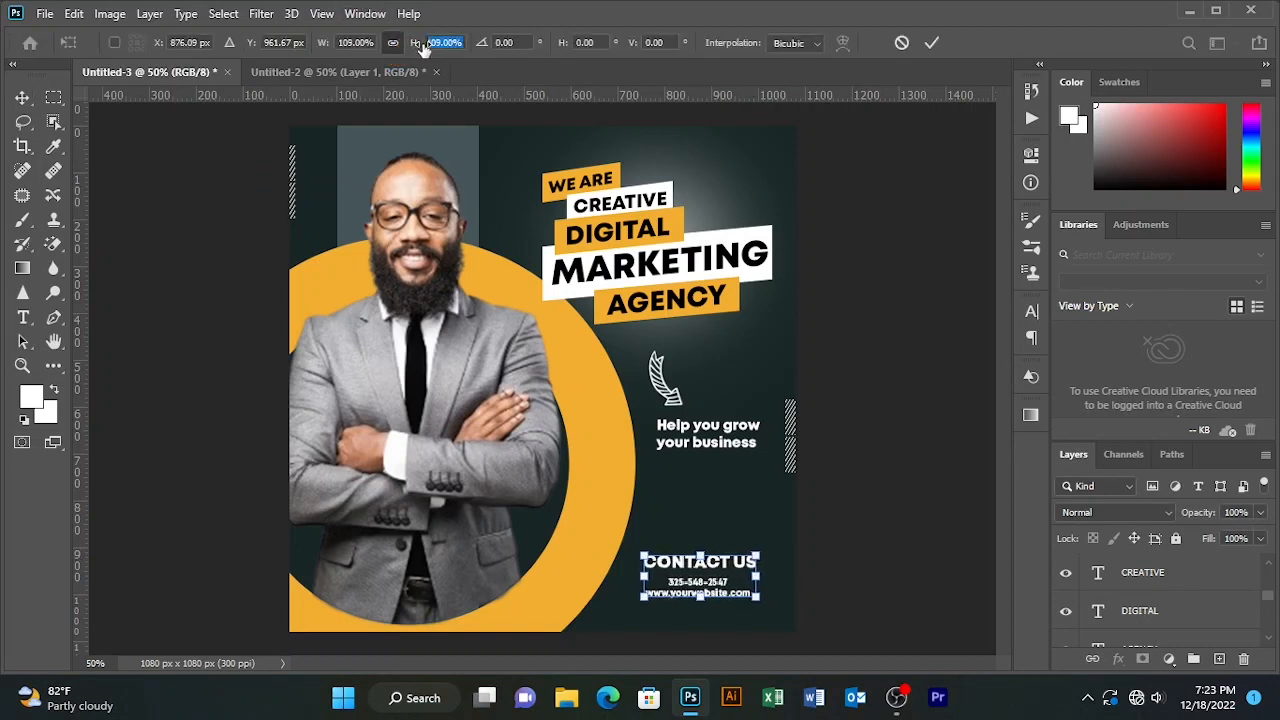
pyautogui.click(931, 43)
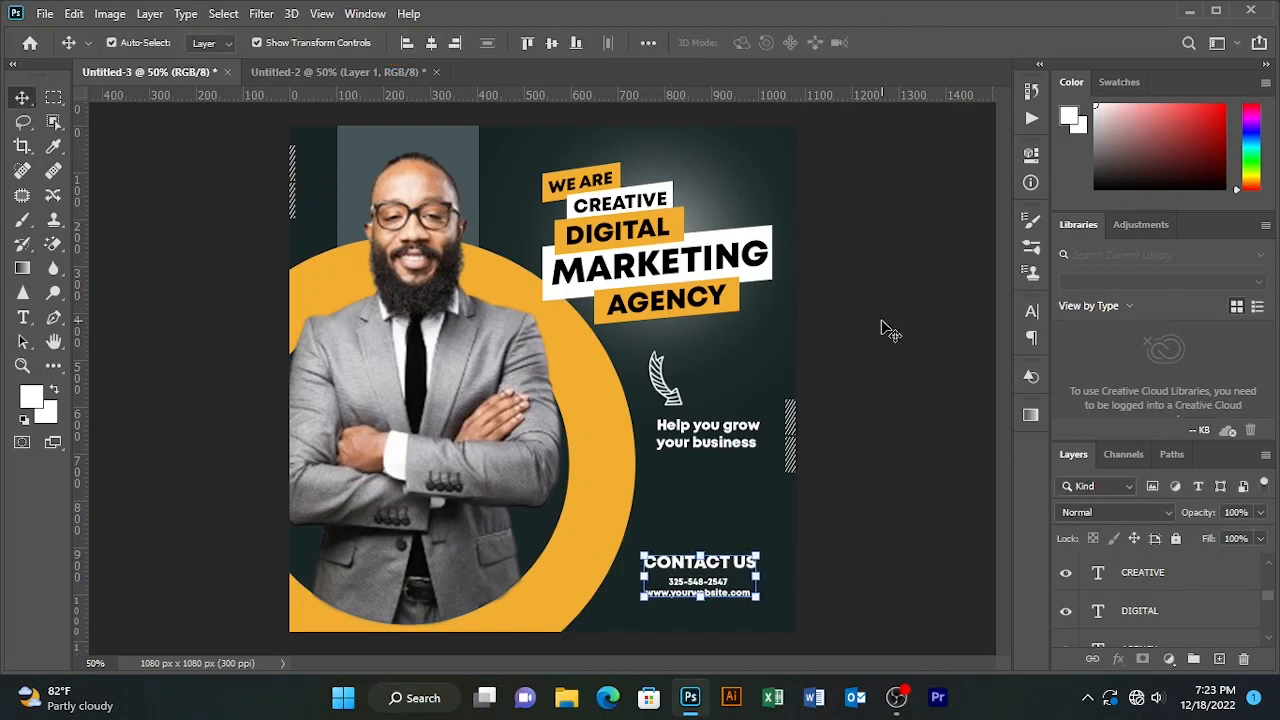
# - Move the CONTACT US block slightly lower, near the bottom edge, and deselect it
pyautogui.click(697, 568)
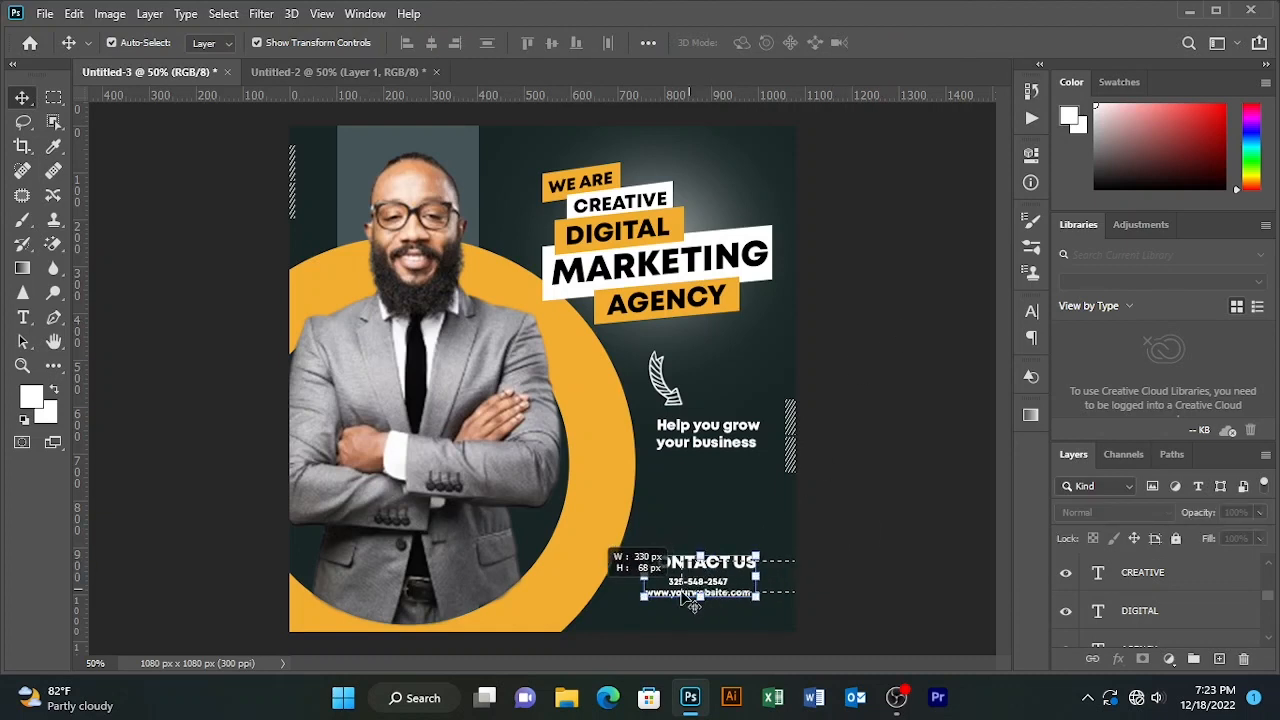
pyautogui.moveTo(693, 570); pyautogui.dragTo(696, 578)
pyautogui.click(871, 325)
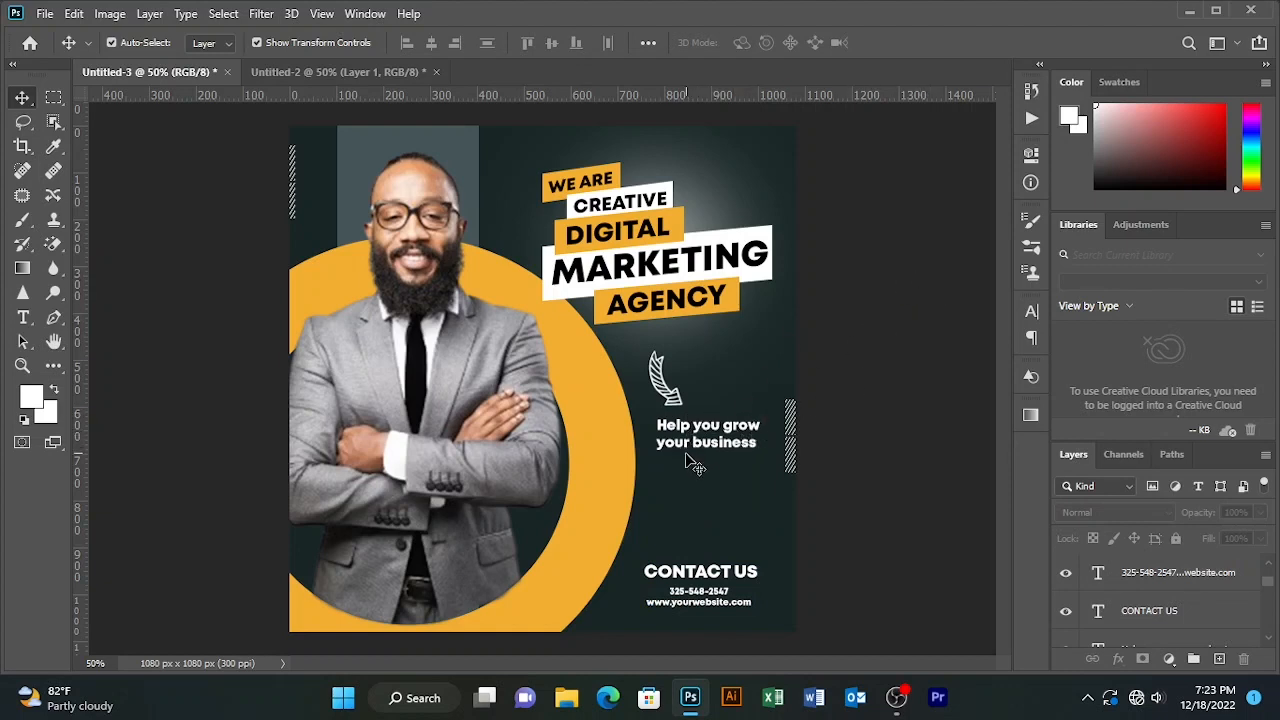
# - Add the word 'We' at the start of the tagline
pyautogui.click(678, 428)
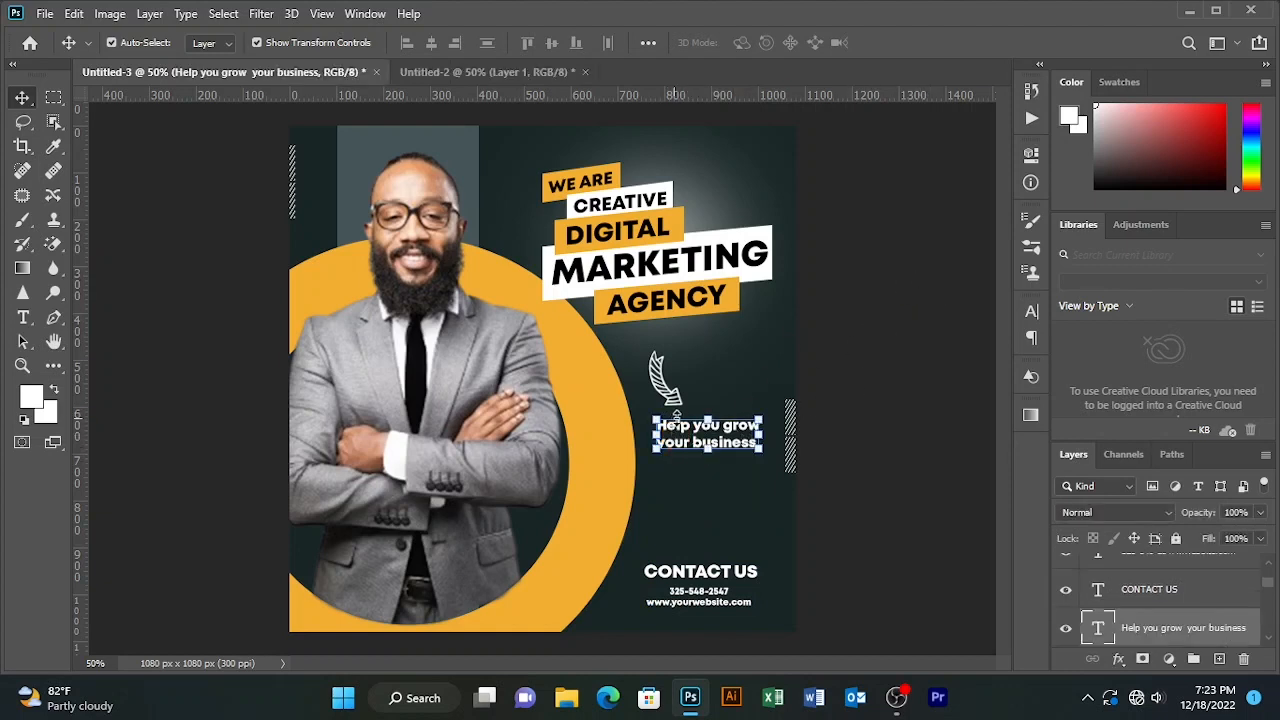
pyautogui.press('t')
pyautogui.click(672, 425)
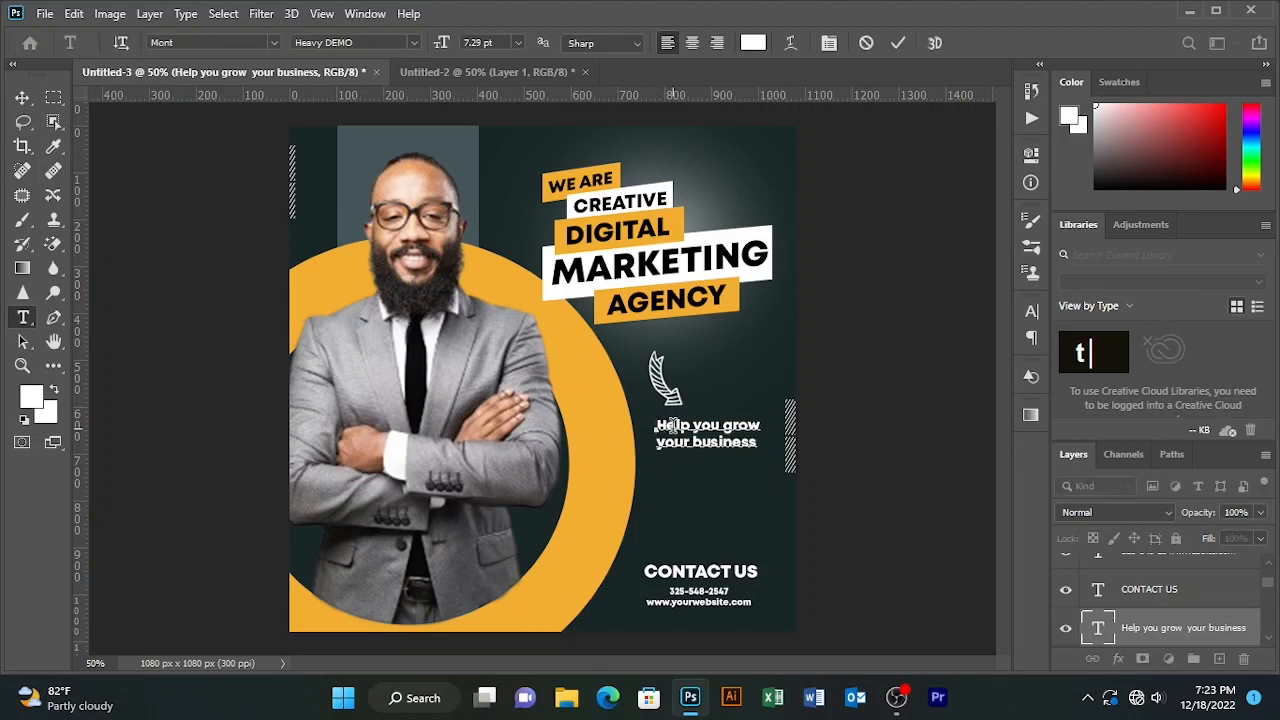
pyautogui.write('we')
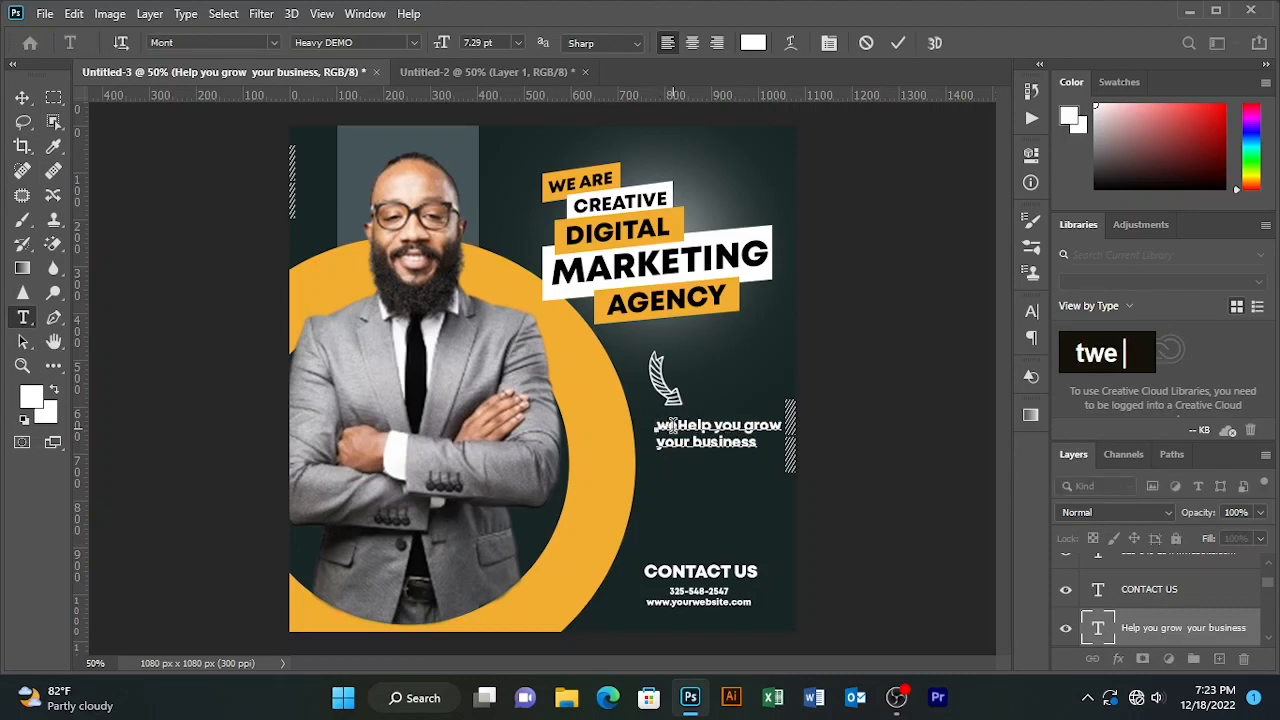
pyautogui.press('BackSpace')
pyautogui.press('BackSpace')
pyautogui.press('capslock')
pyautogui.write('W')
pyautogui.press('capslock')
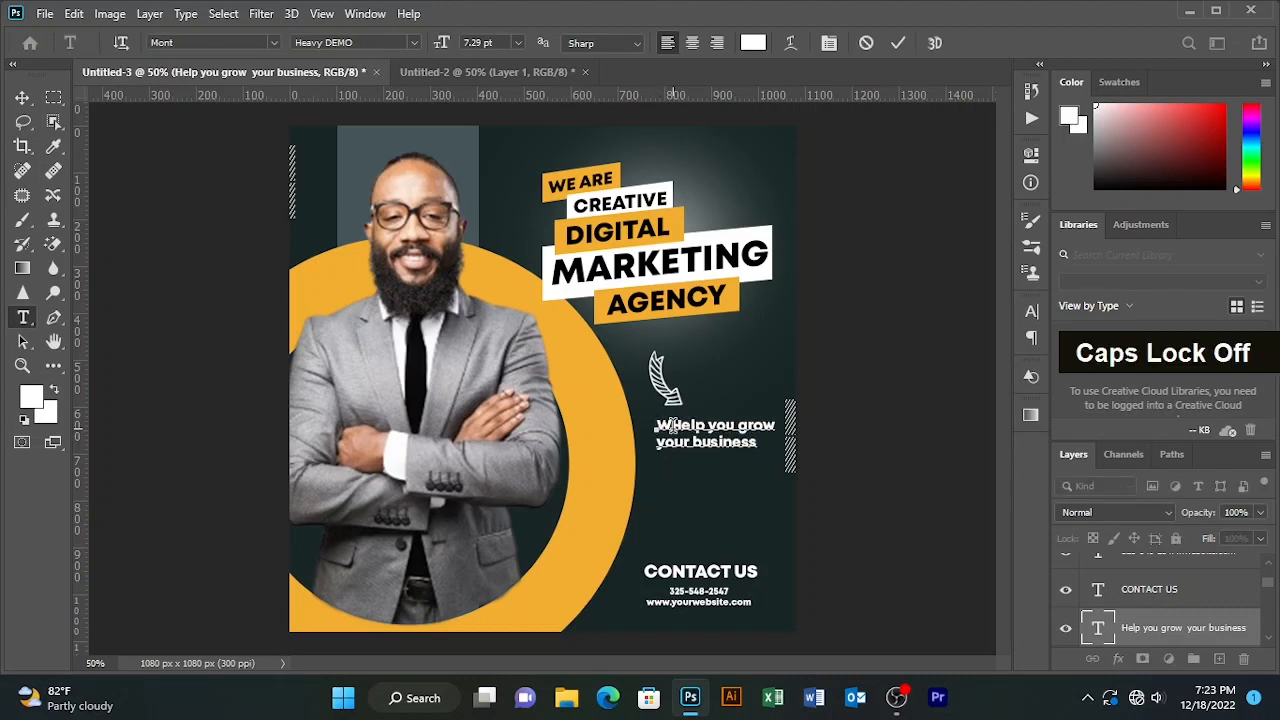
pyautogui.write('e')
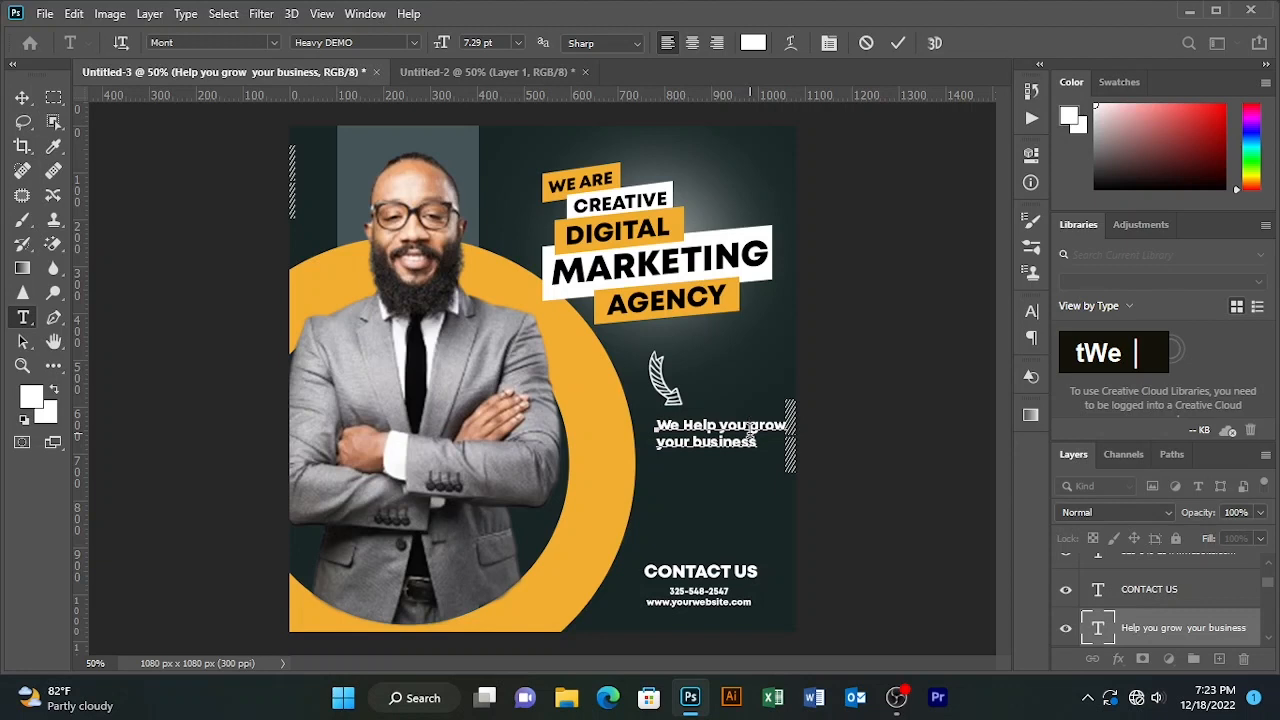
# - Rebreak the tagline into three lines, with 'business' on its own line
pyautogui.press('Return')
pyautogui.press('Down')
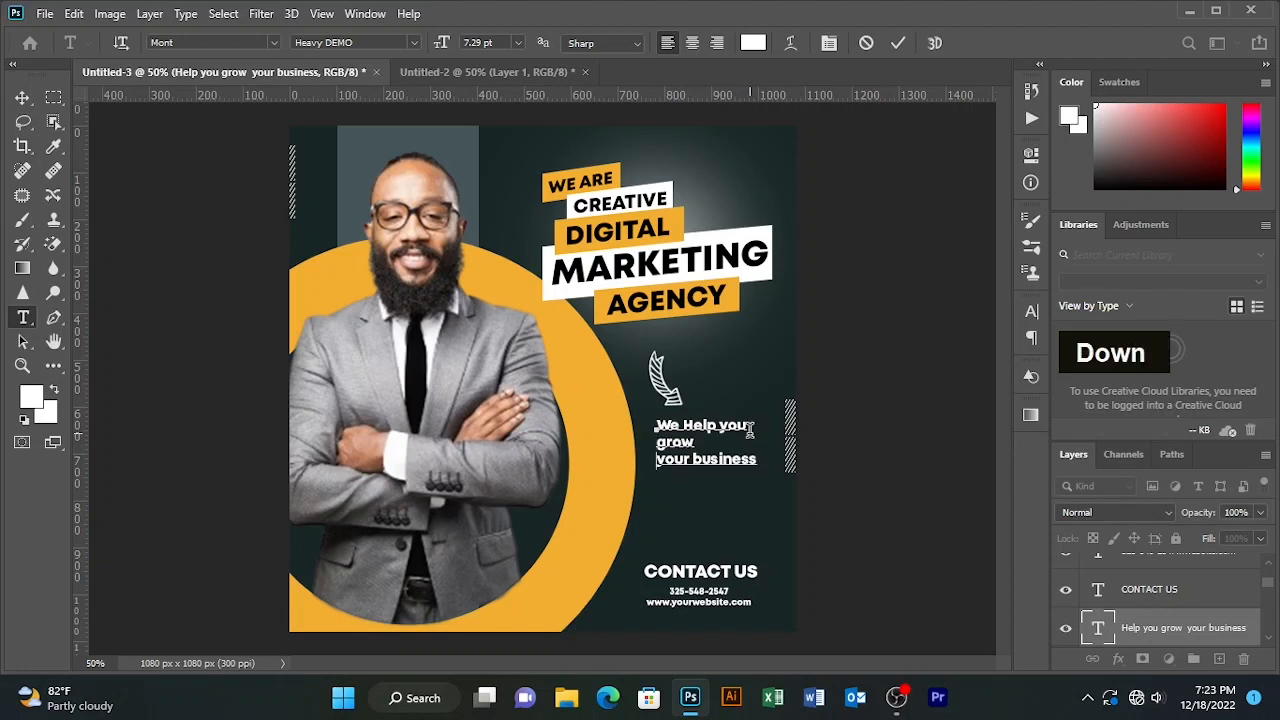
pyautogui.press('BackSpace')
pyautogui.press('Right')
pyautogui.press('Right')
pyautogui.press('Right')
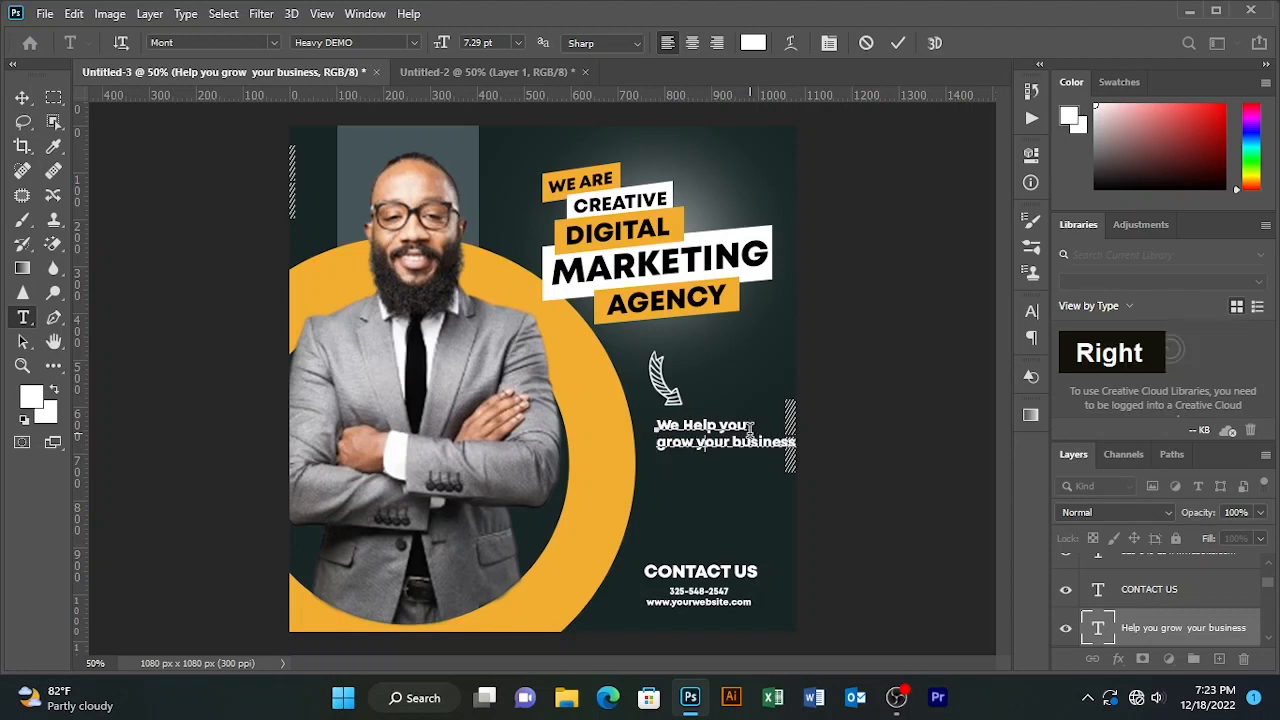
pyautogui.press('Return')
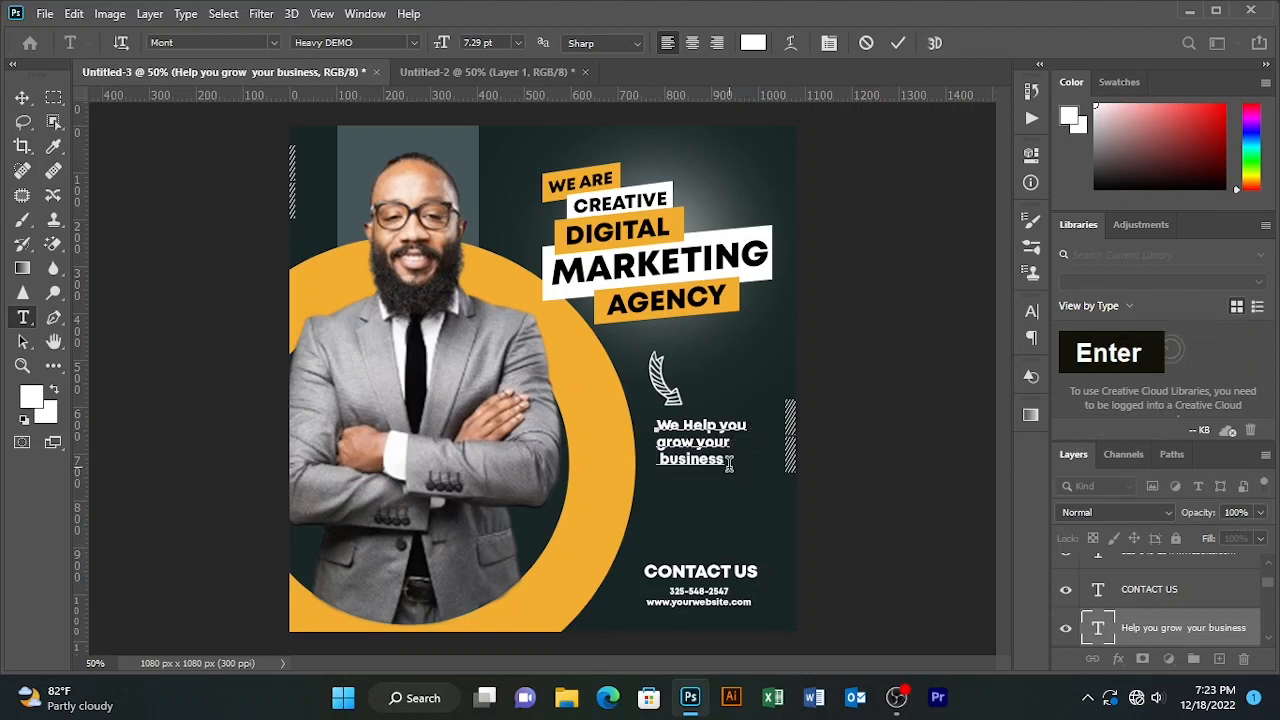
# - Center-align the tagline, position it under the arrow, and commit the edits
pyautogui.moveTo(738, 466); pyautogui.dragTo(568, 400)
pyautogui.click(692, 42)
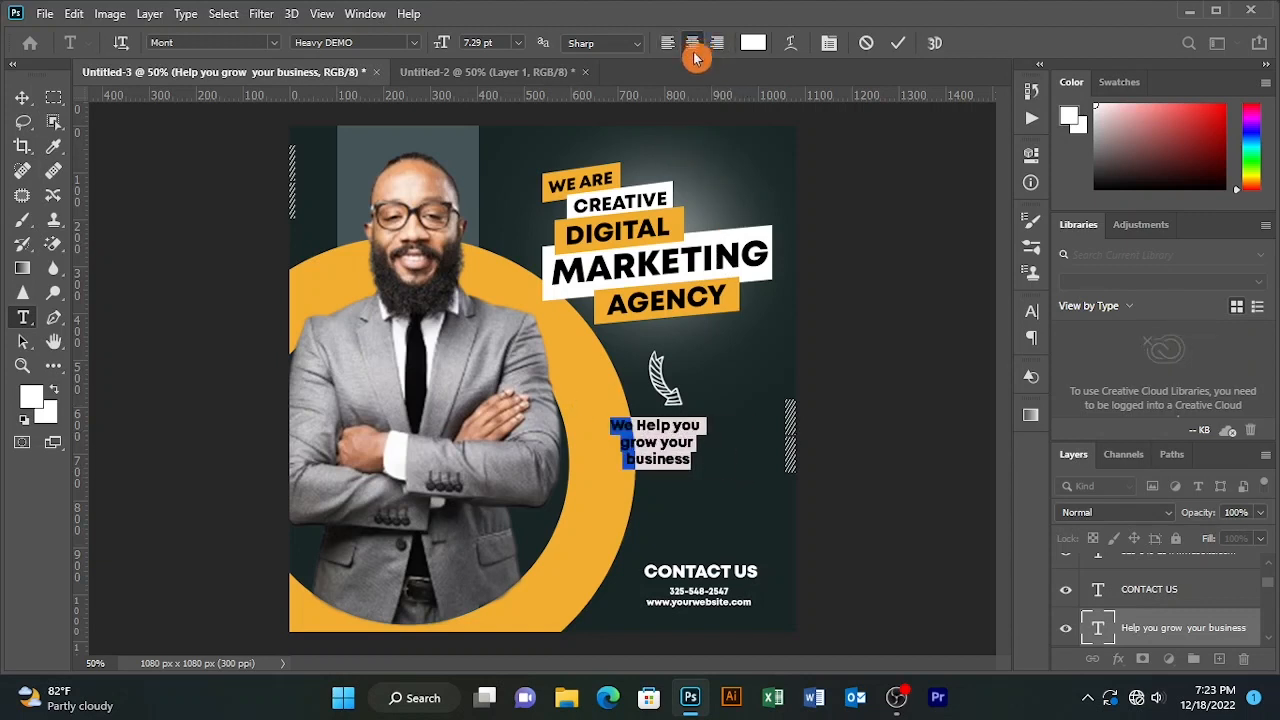
pyautogui.moveTo(670, 492); pyautogui.dragTo(716, 492)
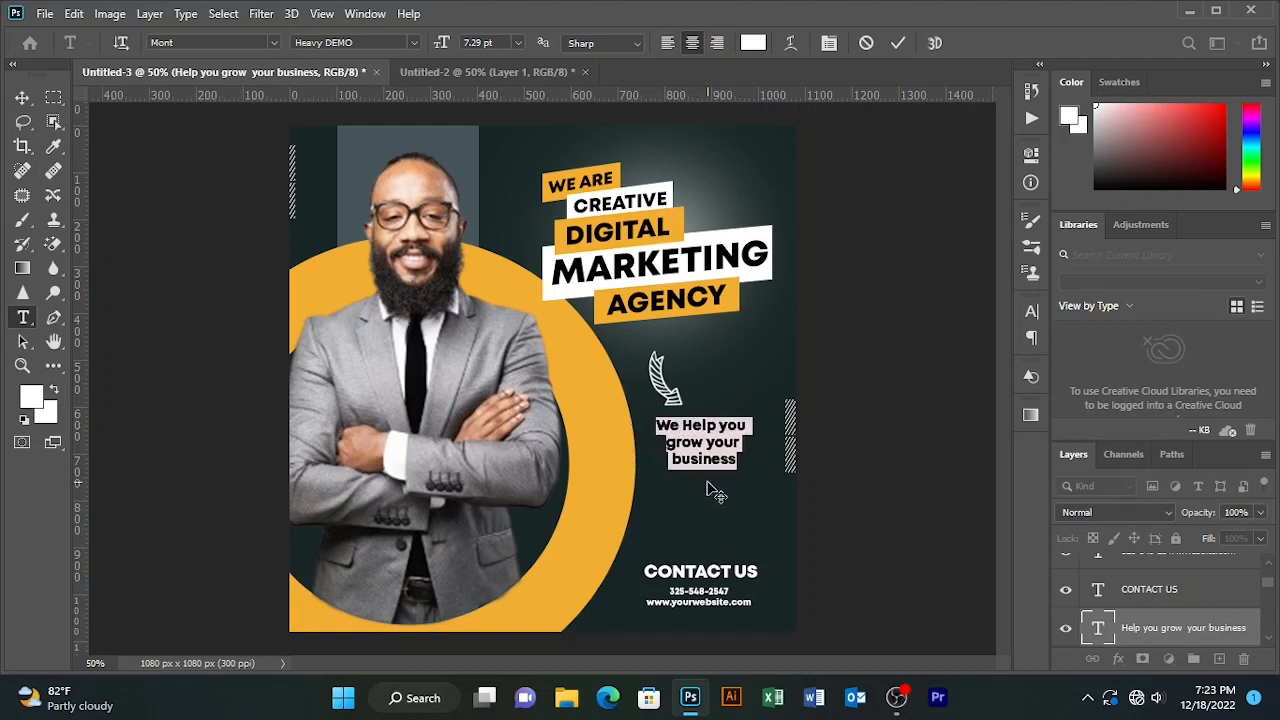
pyautogui.click(898, 42)
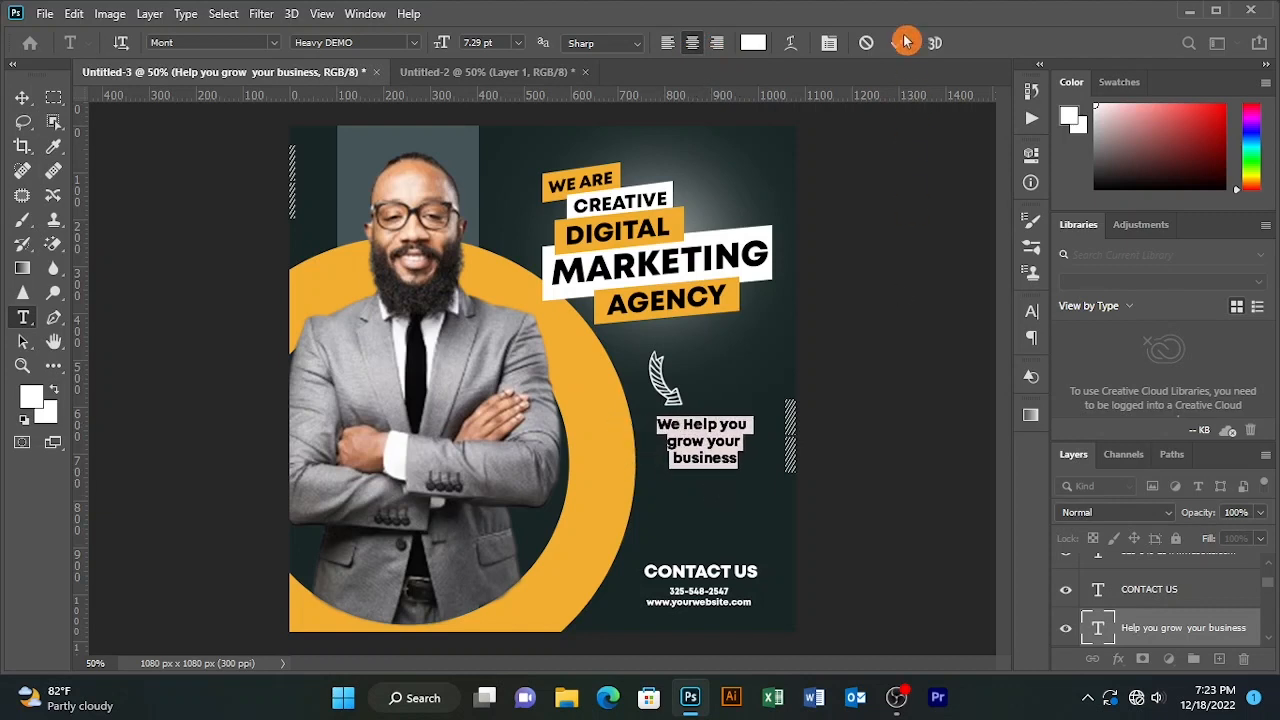
pyautogui.click(22, 97)
# - Nudge the two right-edge hatched stripes slightly lower beside the tagline
pyautogui.moveTo(837, 394); pyautogui.dragTo(798, 446)
pyautogui.press('Down')
pyautogui.press('Down')
pyautogui.press('Down')
pyautogui.press('Down')
pyautogui.press('Down')
pyautogui.press('Down')
pyautogui.press('Down')
pyautogui.press('Down')
pyautogui.press('Down')
pyautogui.press('Down')
pyautogui.press('Down')
pyautogui.press('Down')
pyautogui.press('Down')
pyautogui.press('Down')
pyautogui.press('Down')
pyautogui.press('Down')
pyautogui.press('Down')
pyautogui.press('Down')
pyautogui.press('Down')
pyautogui.press('Down')
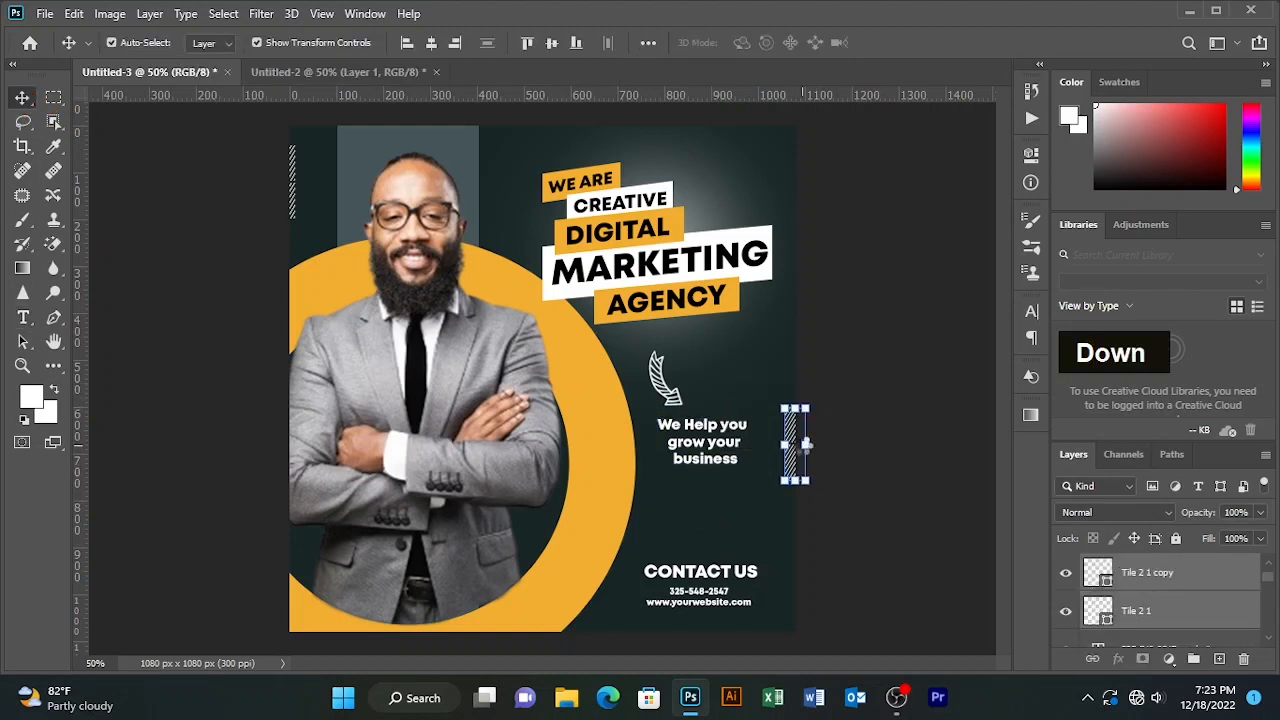
pyautogui.press('Up')
pyautogui.press('Up')
pyautogui.press('Up')
pyautogui.press('Up')
pyautogui.press('Up')
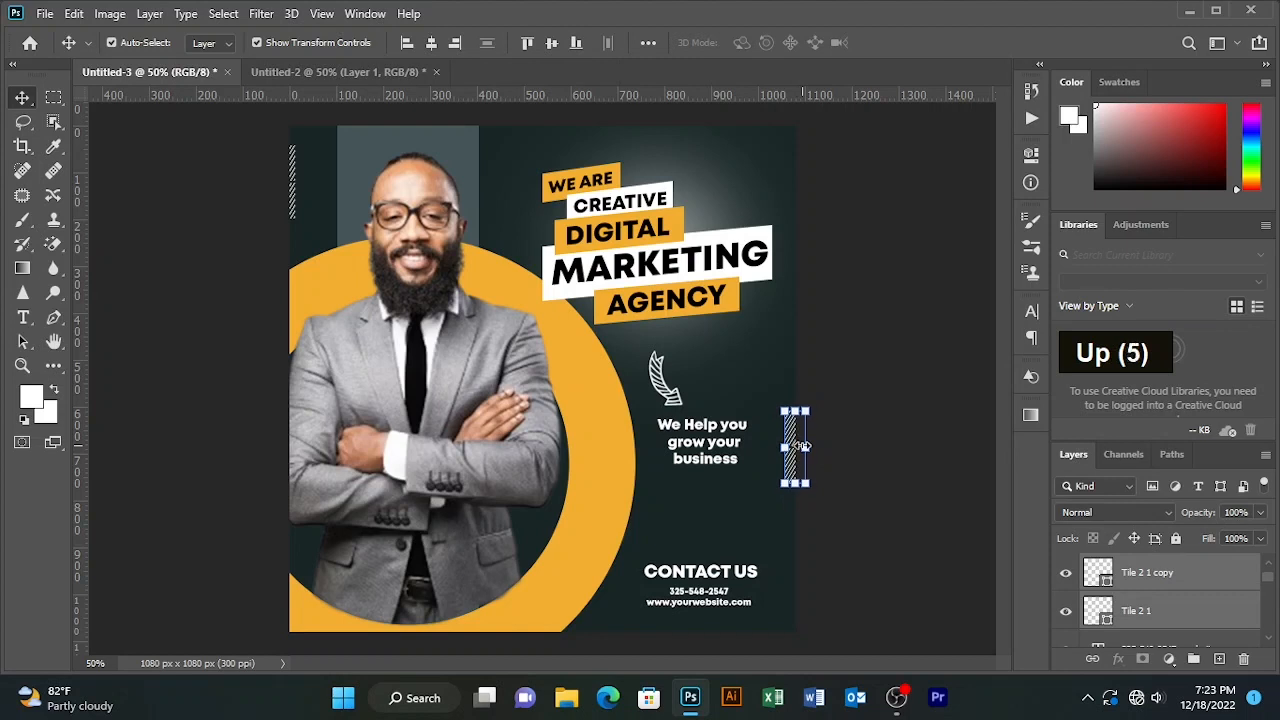
pyautogui.click(924, 289)
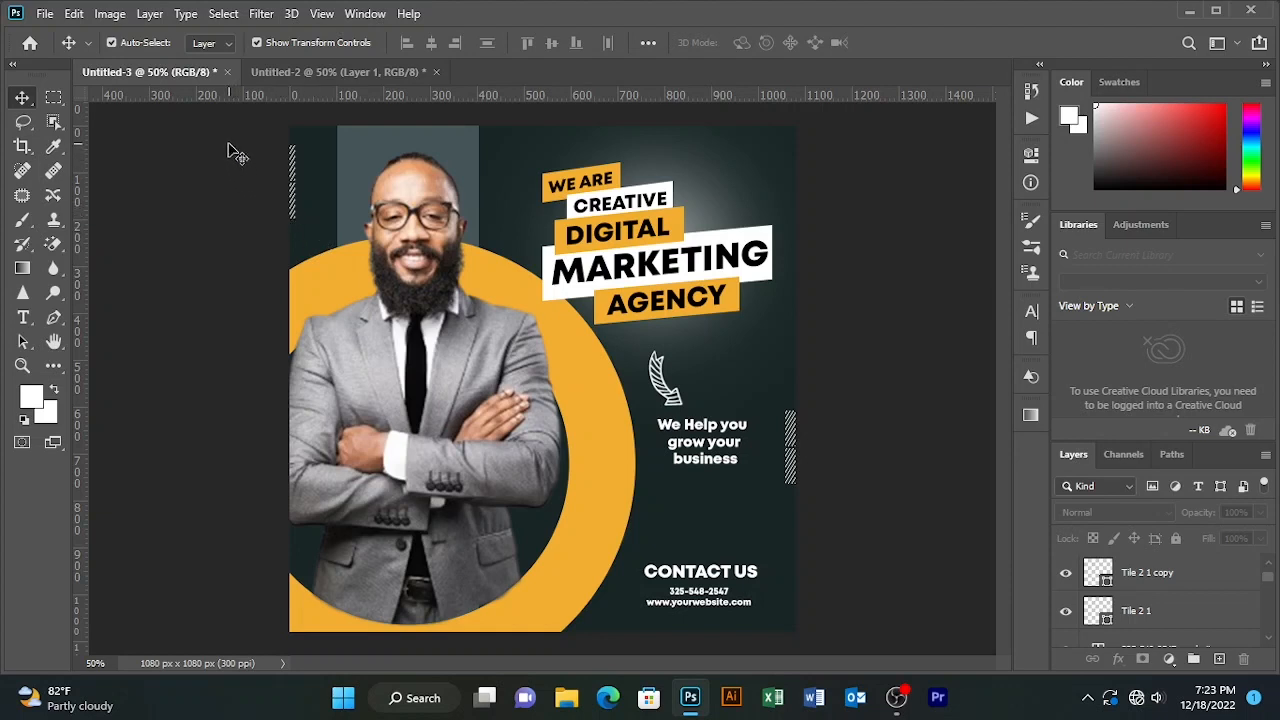
# - Lock the businessman's layer and fine-tune the top-left hatched stripe's position
pyautogui.click(450, 268)
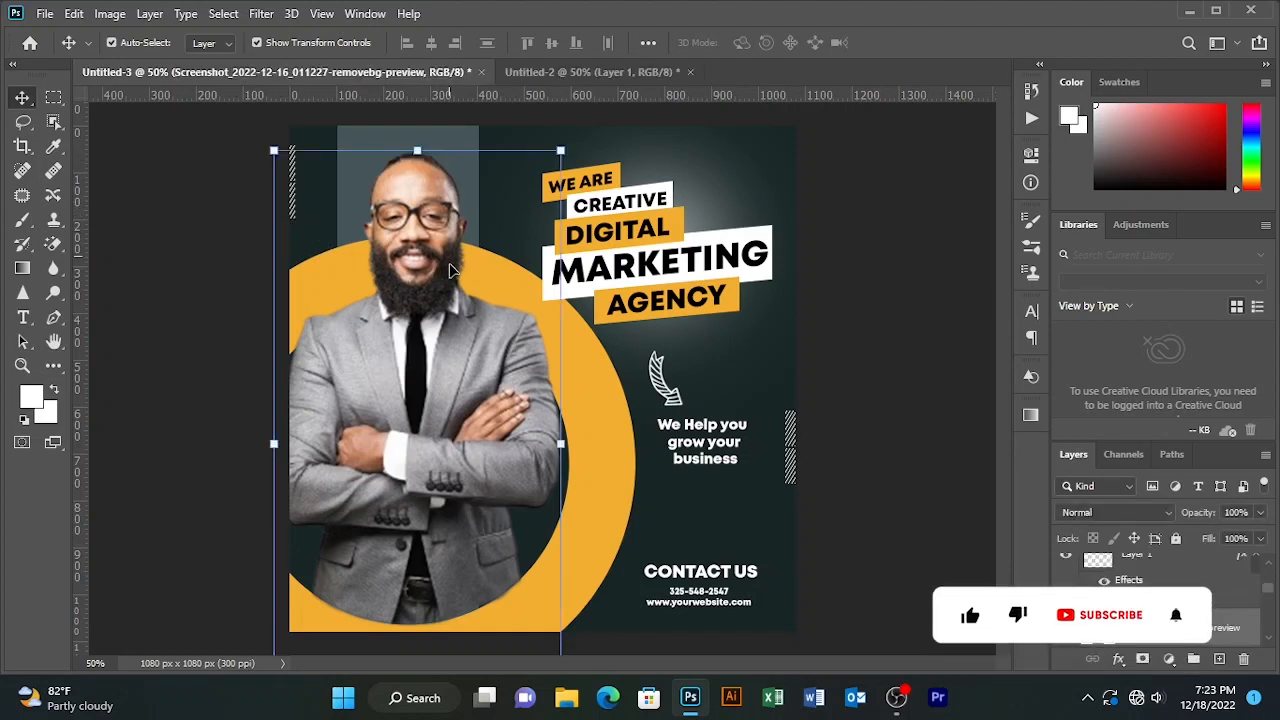
pyautogui.click(1176, 540)
pyautogui.moveTo(222, 152); pyautogui.dragTo(302, 205)
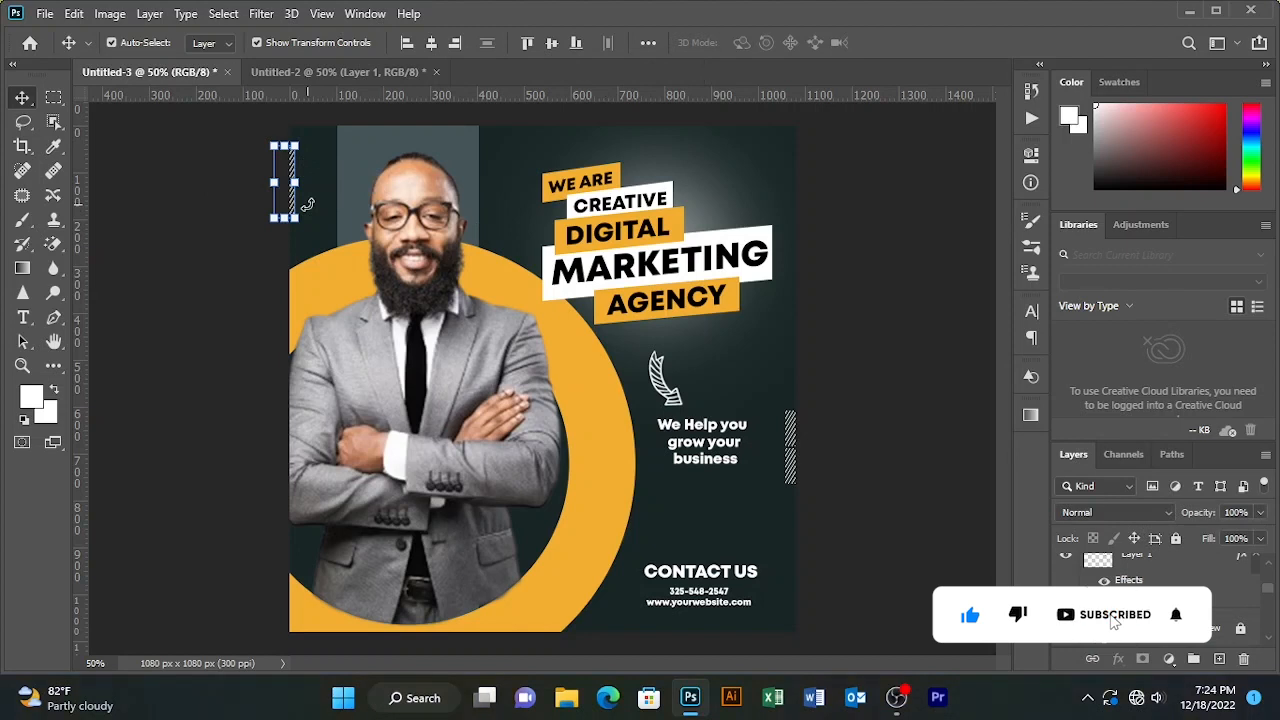
pyautogui.press('Right')
pyautogui.press('Right')
pyautogui.press('Right')
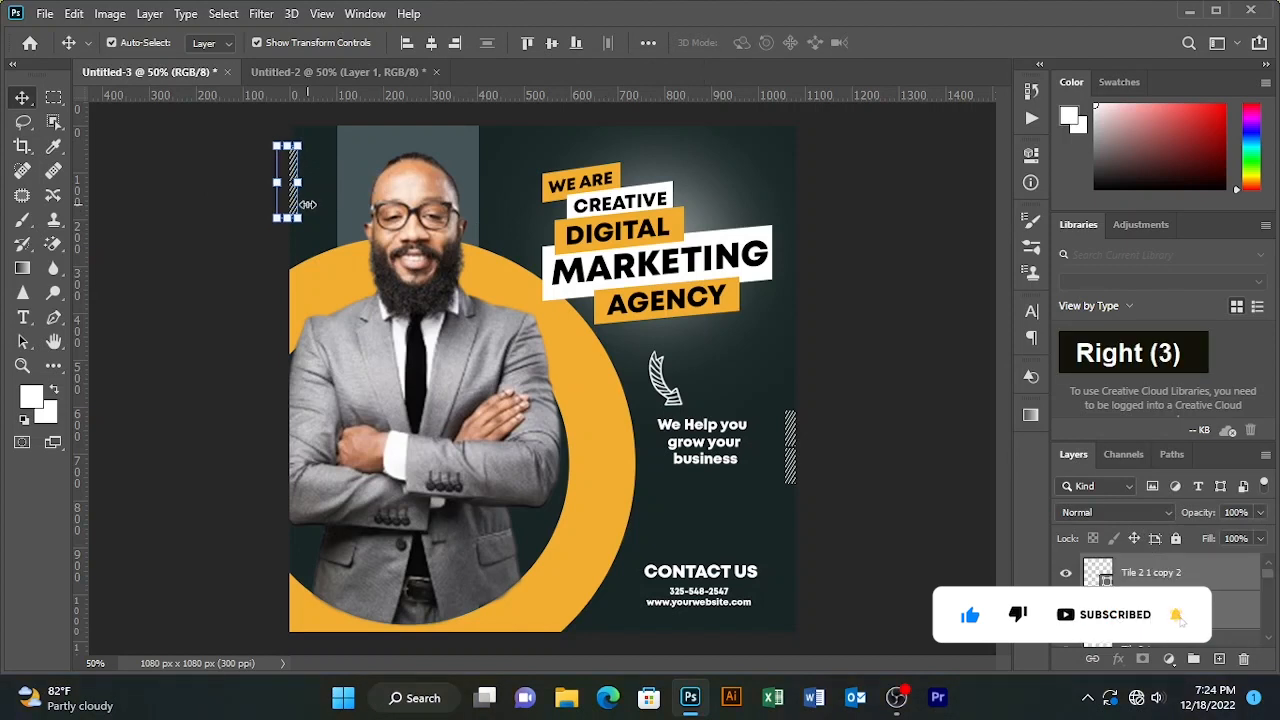
pyautogui.press('Left')
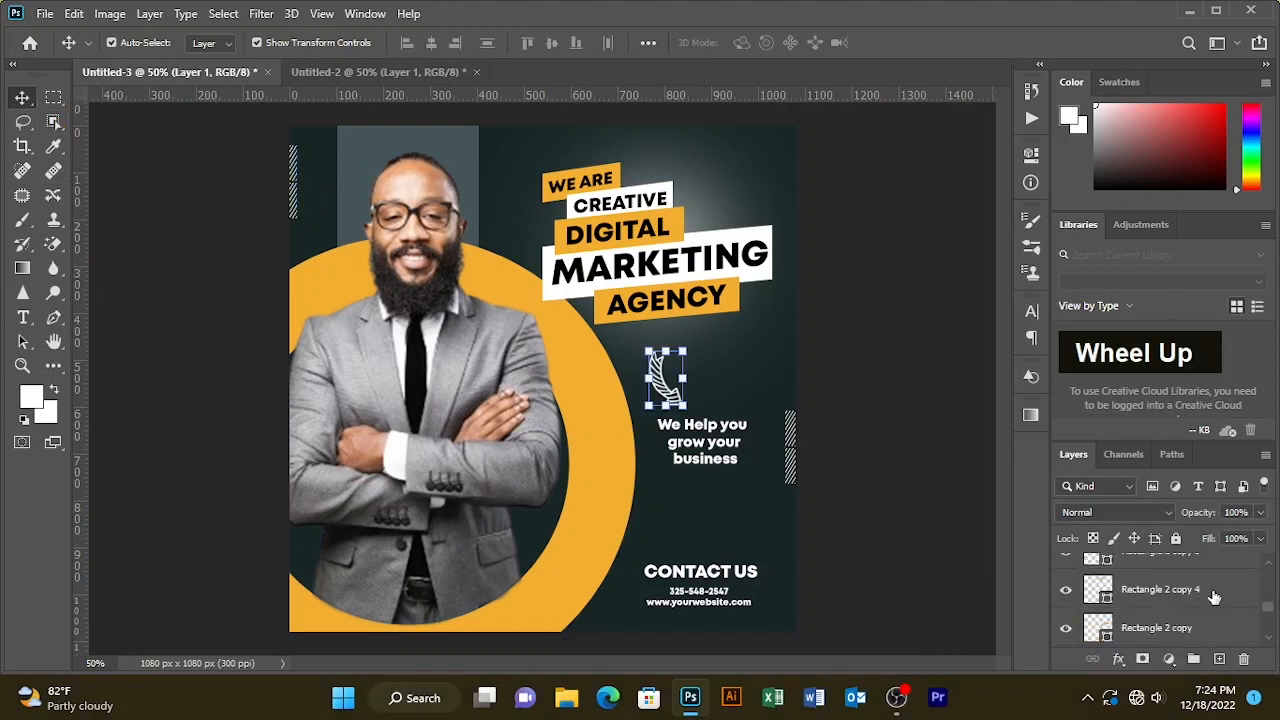
pyautogui.scroll(-2, 1214, 597)
# - Unlock Layer 2, set its opacity to 30%, and fit the graphic on screen
pyautogui.click(1246, 595)
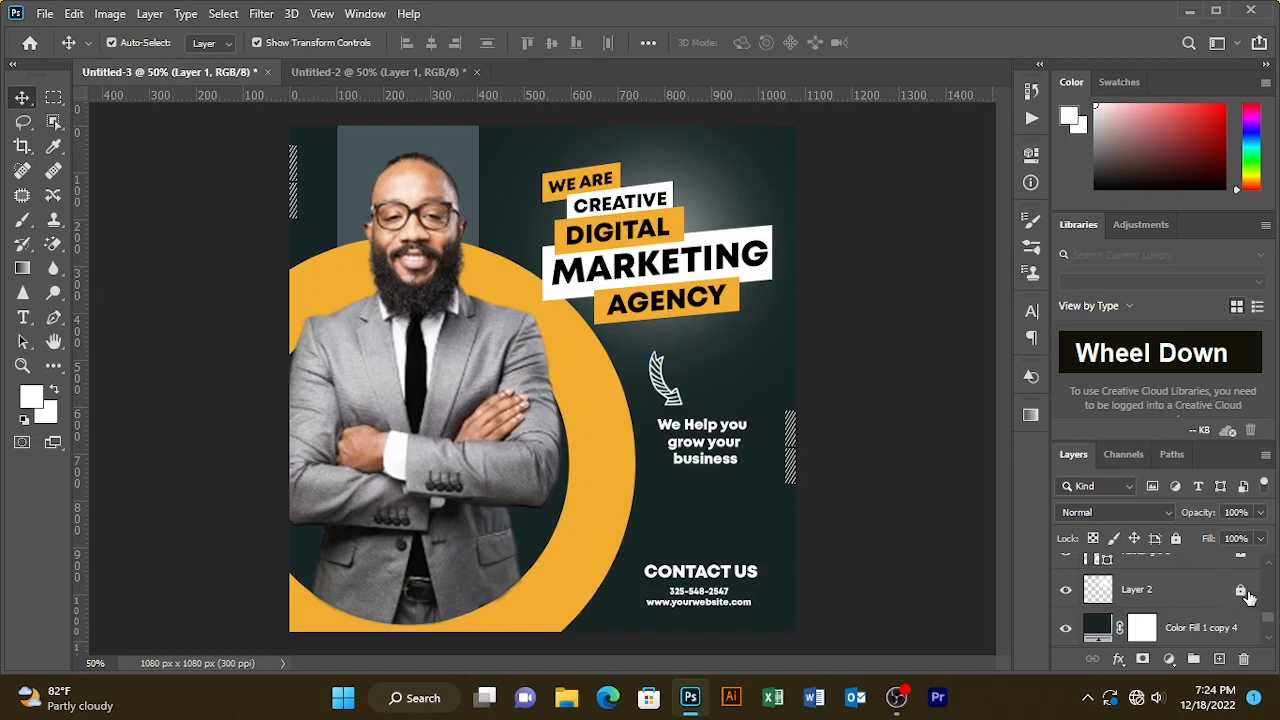
pyautogui.scroll(1, 1222, 592)
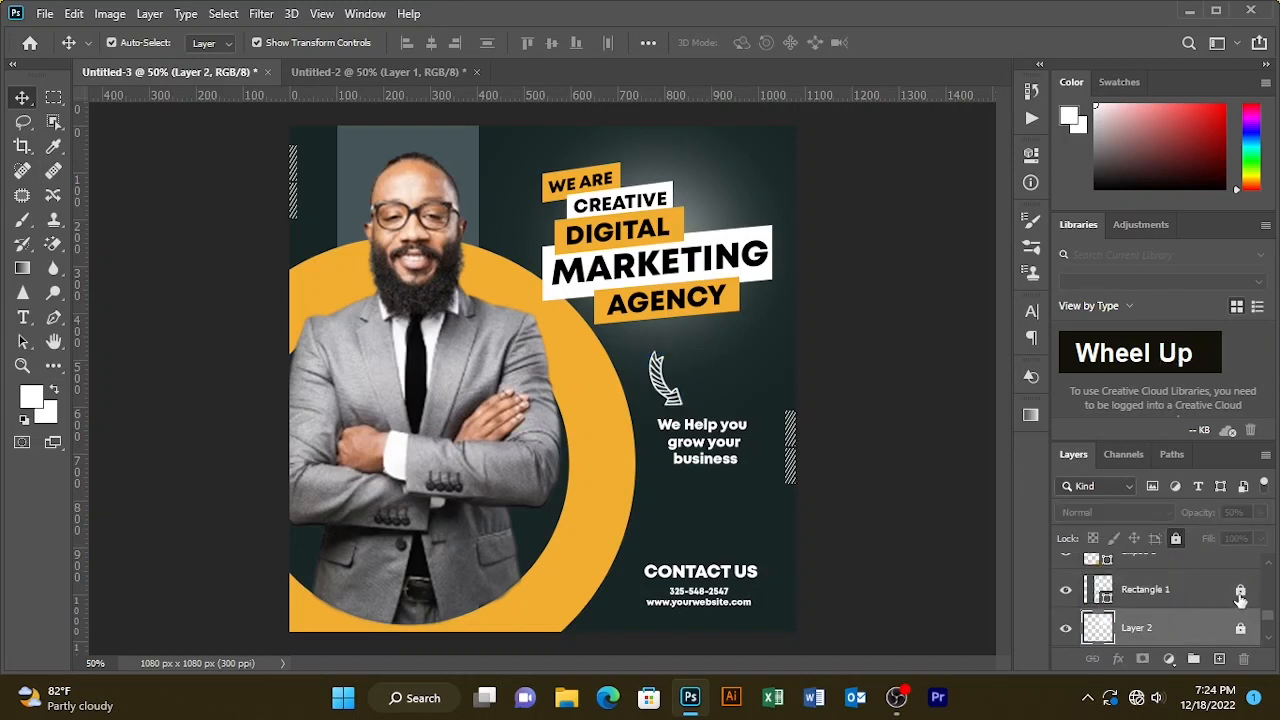
pyautogui.click(1240, 630)
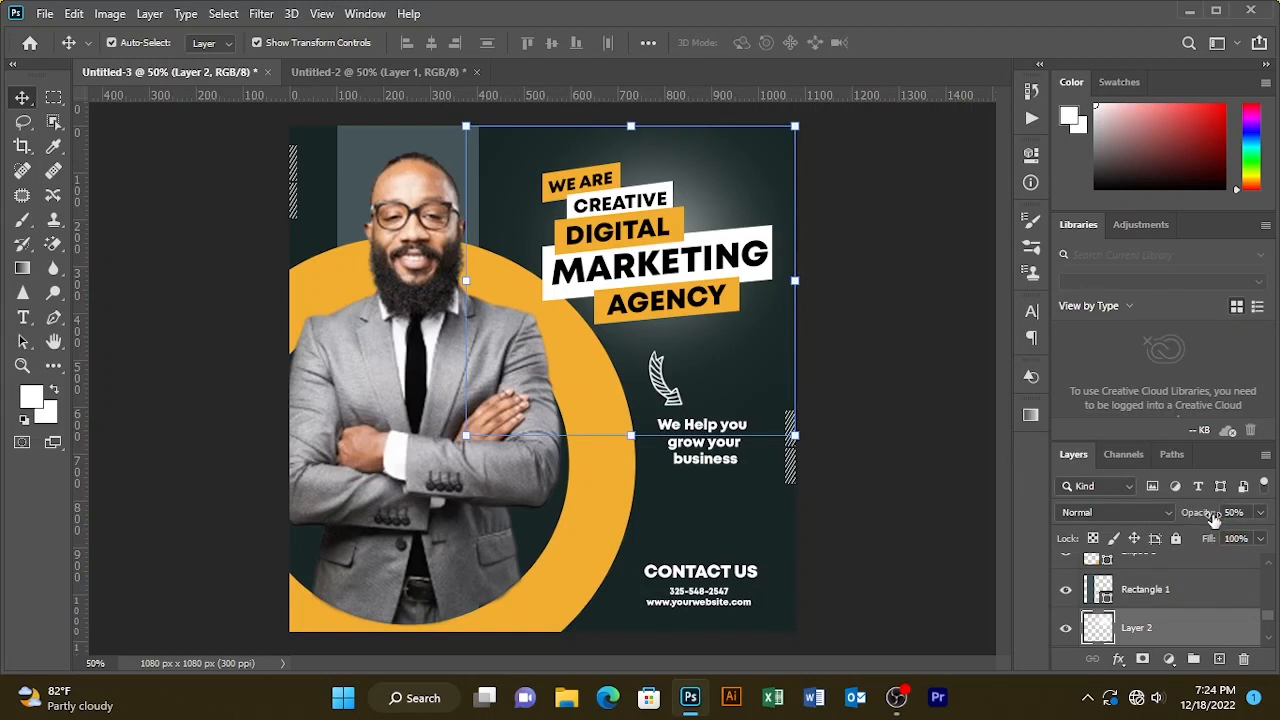
pyautogui.press('6')
pyautogui.press('2')
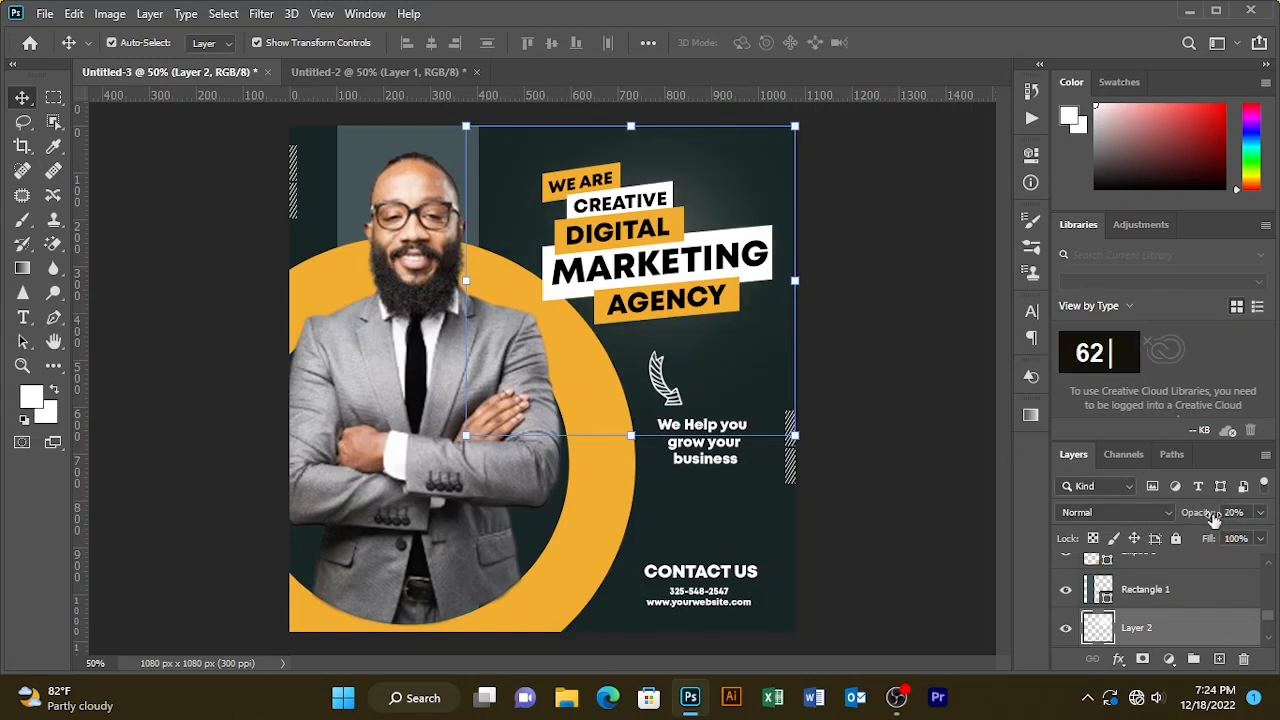
pyautogui.press('3')
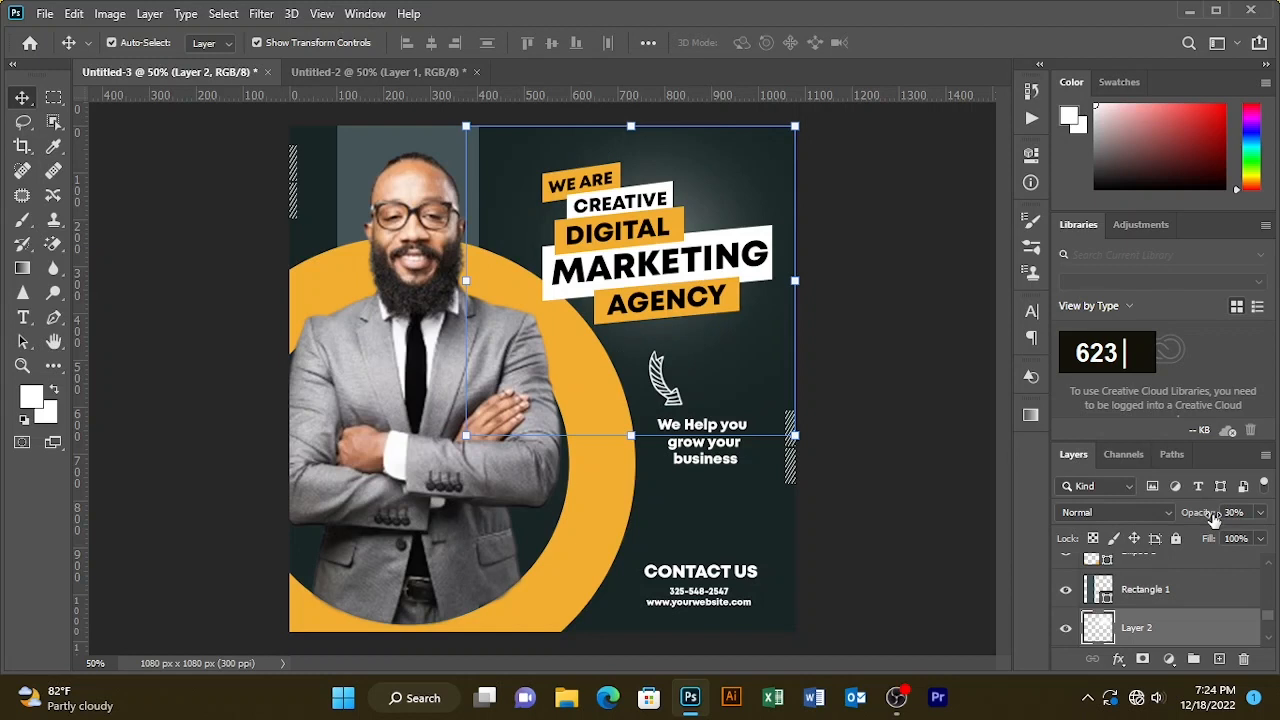
pyautogui.click(893, 370)
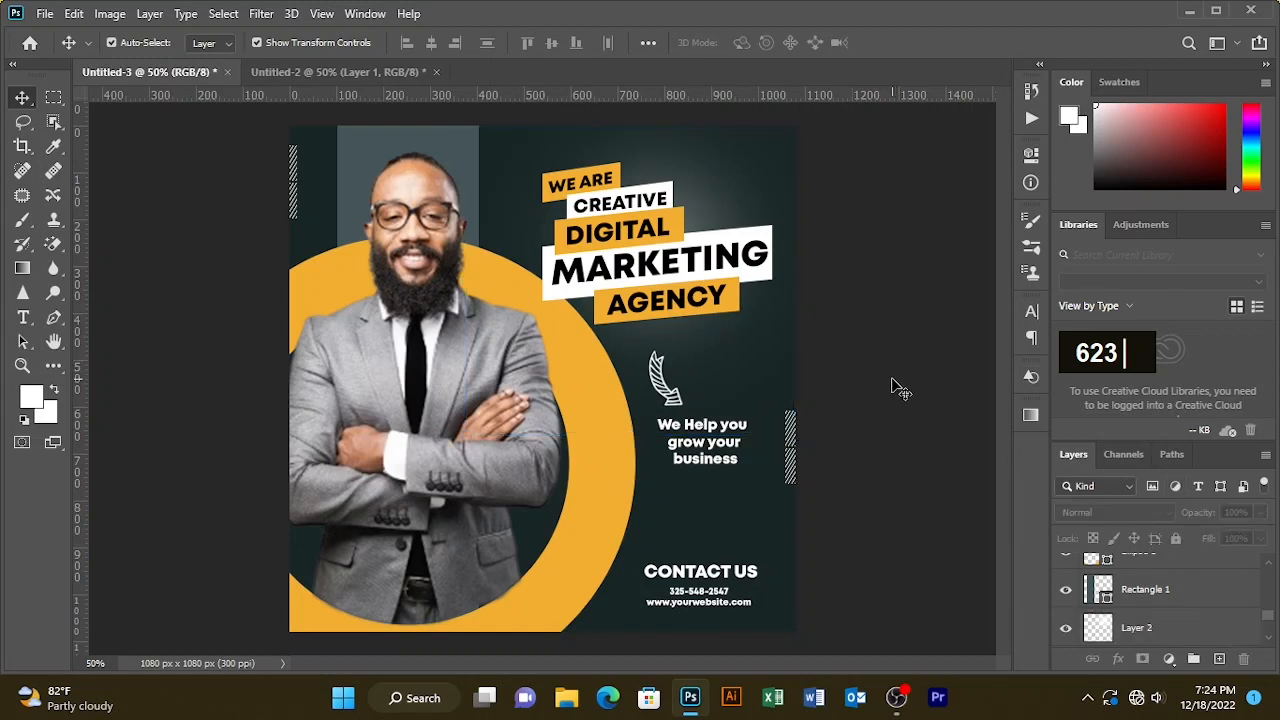
pyautogui.hotkey('ctrl', '0')
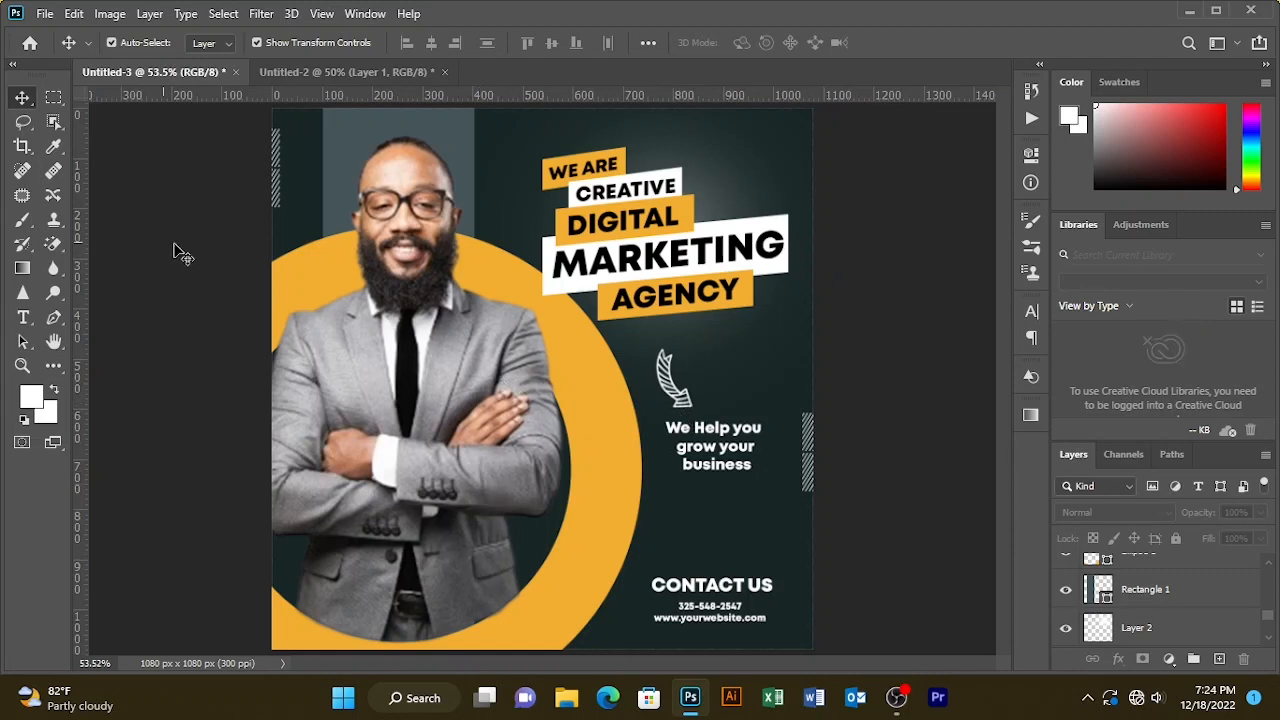
pyautogui.click(23, 101)
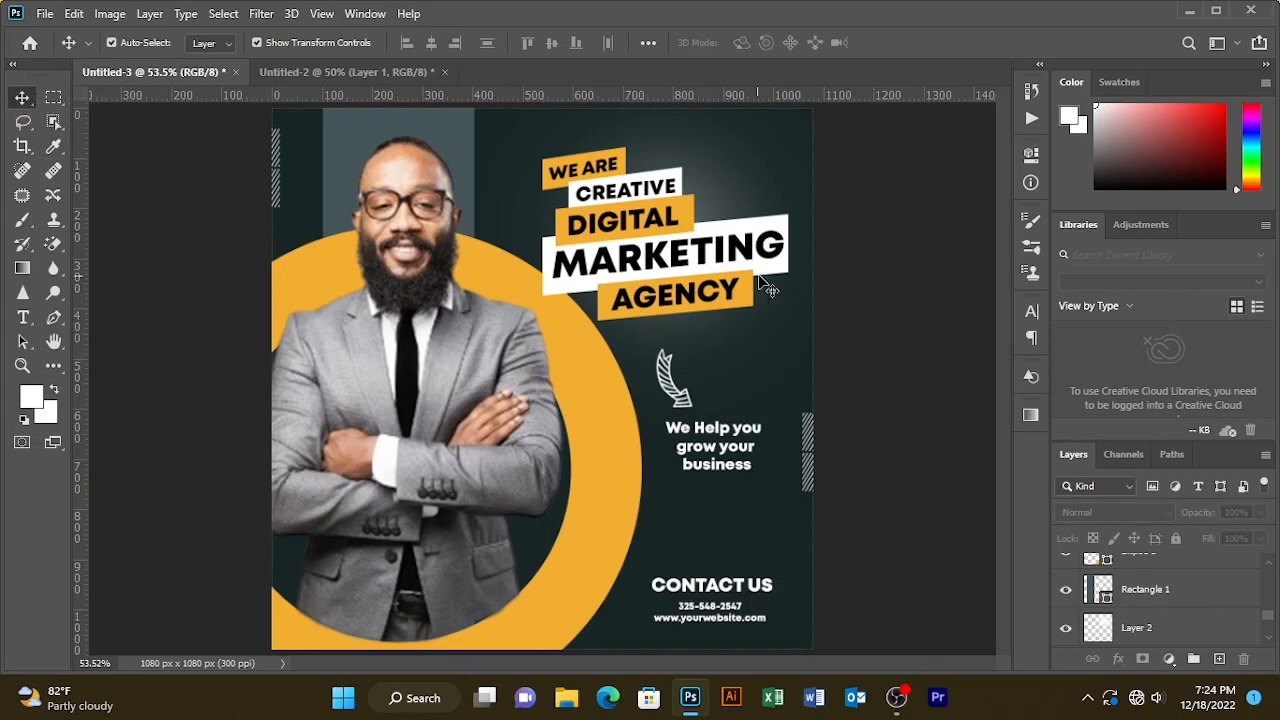